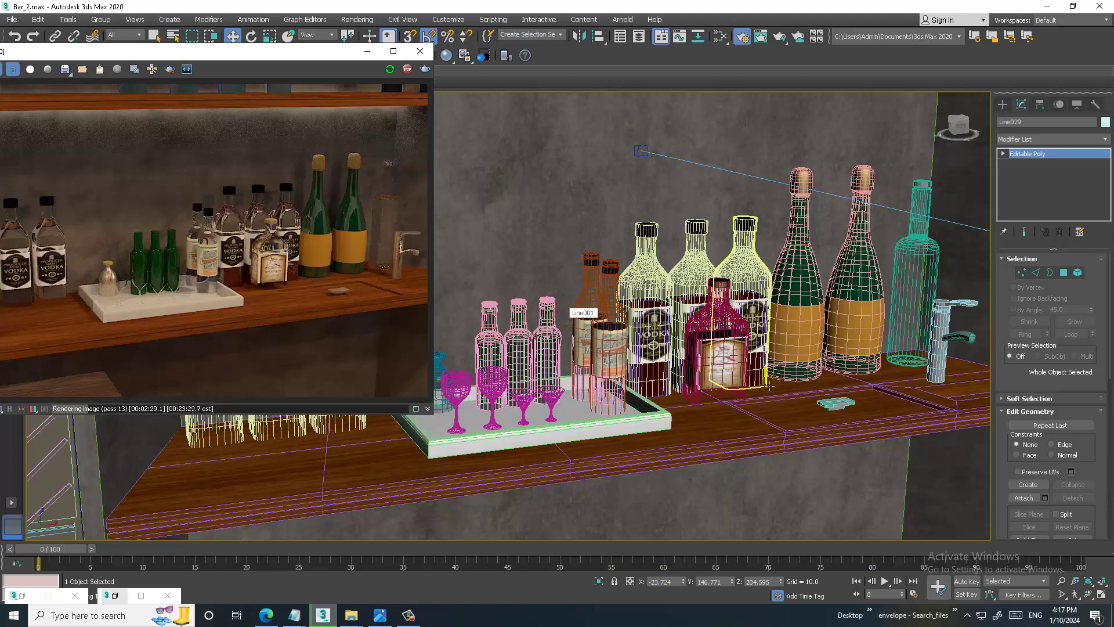
Select the leftmost vodka bottle and open its Material #130 in the Slate Material Editor.
left_click(853, 267)
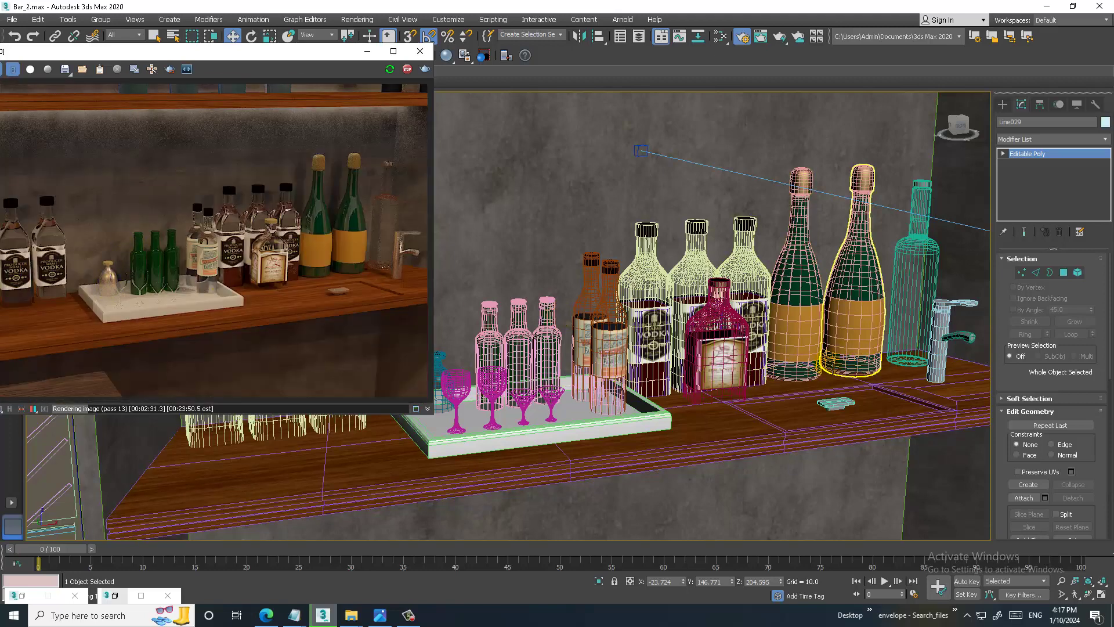
left_click(749, 299)
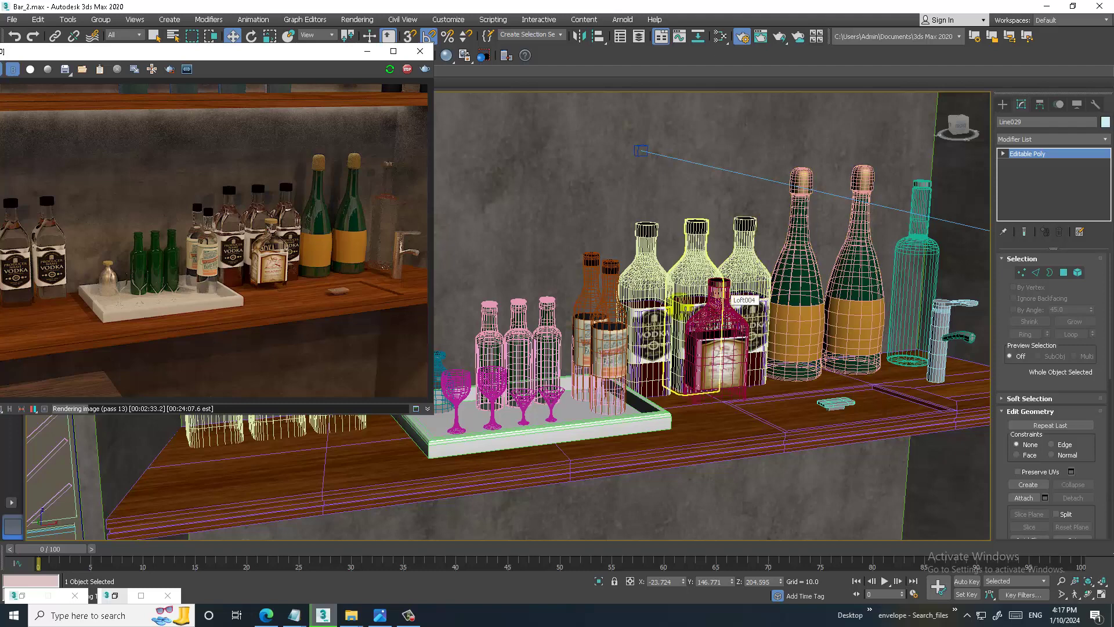
left_click(664, 342)
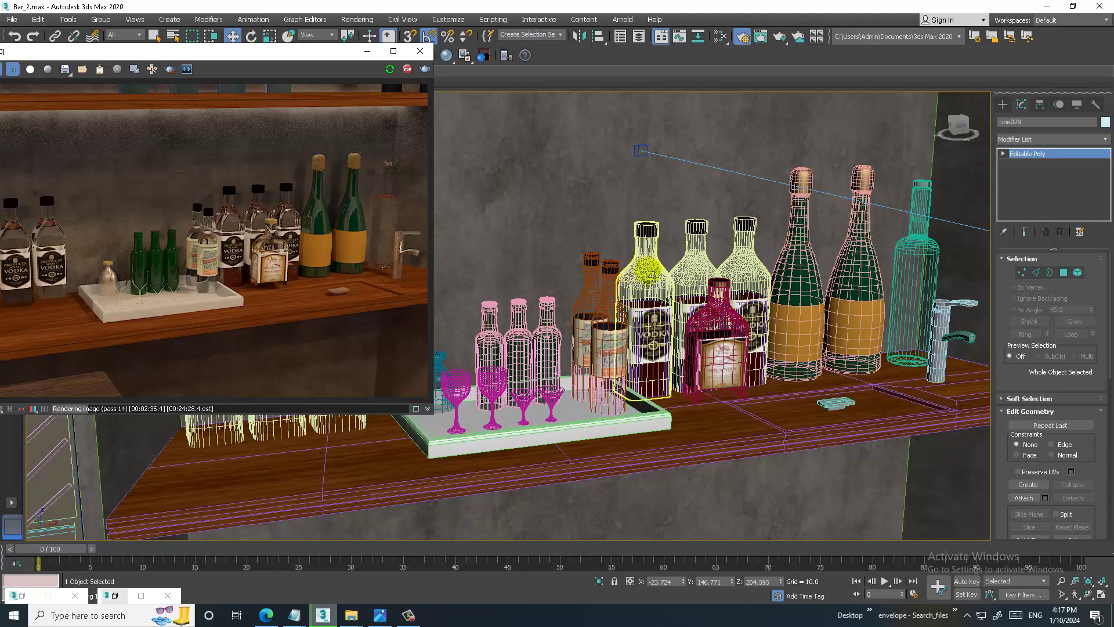
key("m")
scroll(748, 315, "down", 2)
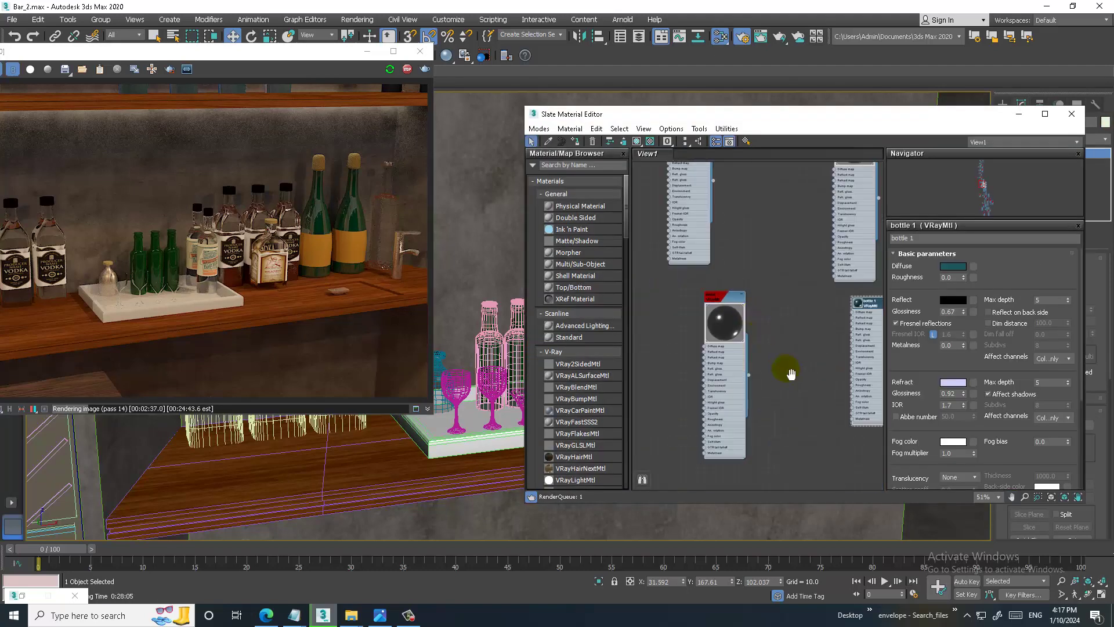
middle_click_drag(785, 368, 664, 241)
middle_click_drag(793, 418, 807, 168)
middle_click_drag(816, 323, 838, 428)
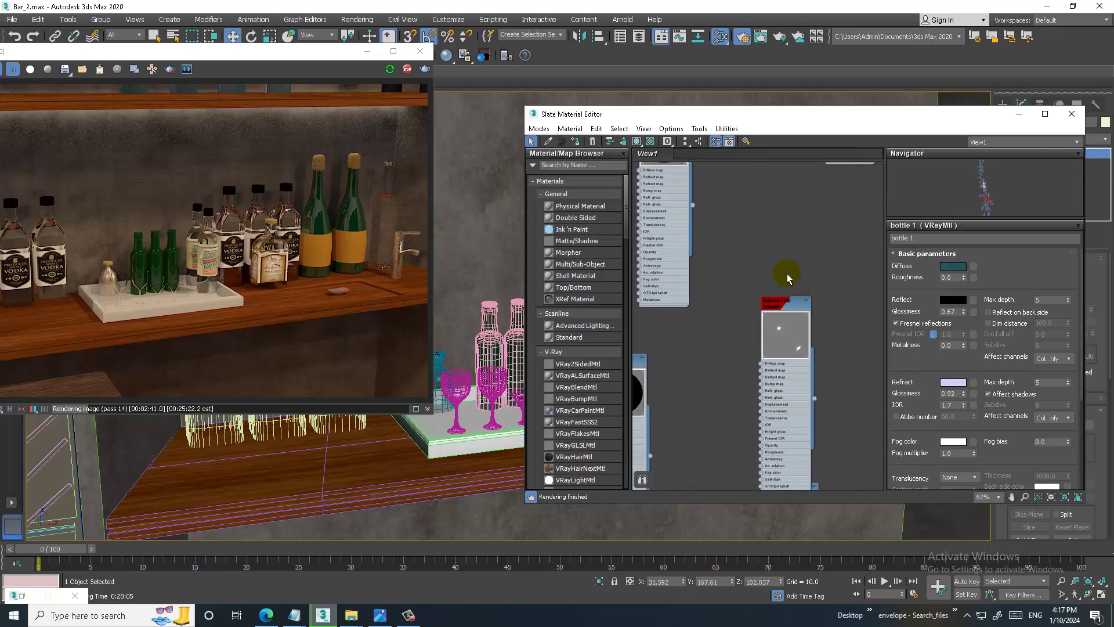
double_click(784, 303)
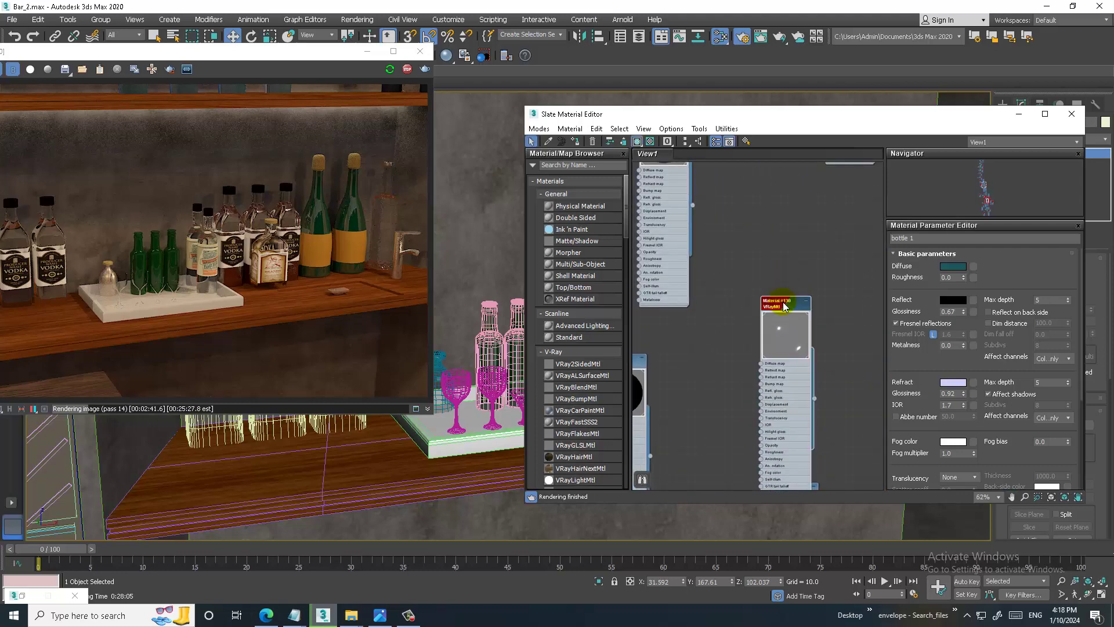
Set Material #130's diffuse colour to dark orange (136, 38, 0).
left_click(951, 268)
left_click_drag(306, 115, 307, 79)
left_click(334, 115)
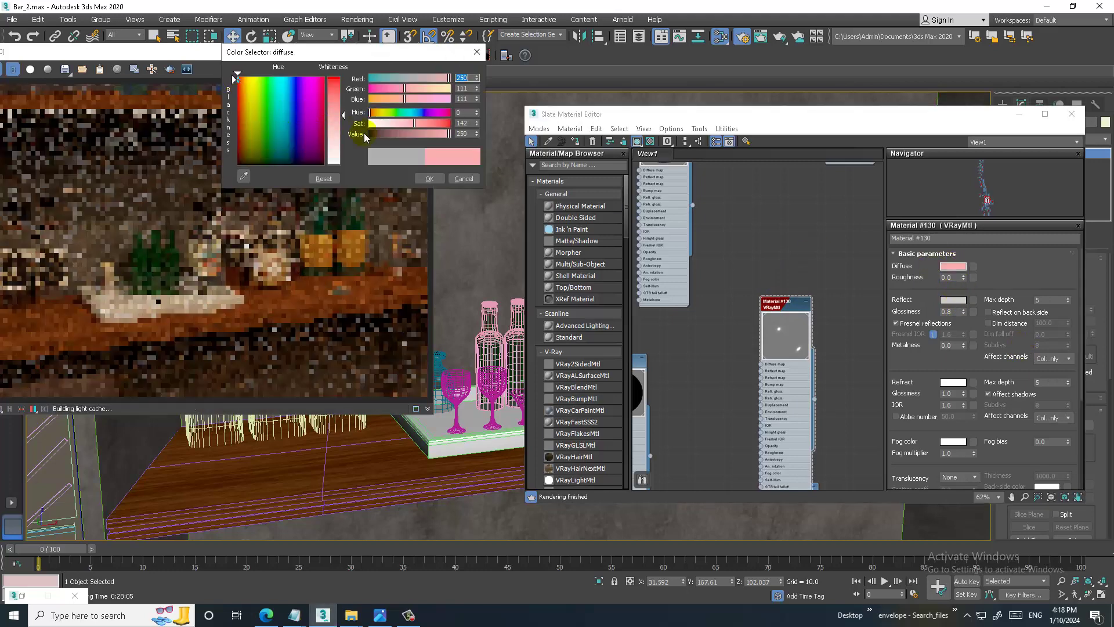
left_click_drag(334, 115, 331, 81)
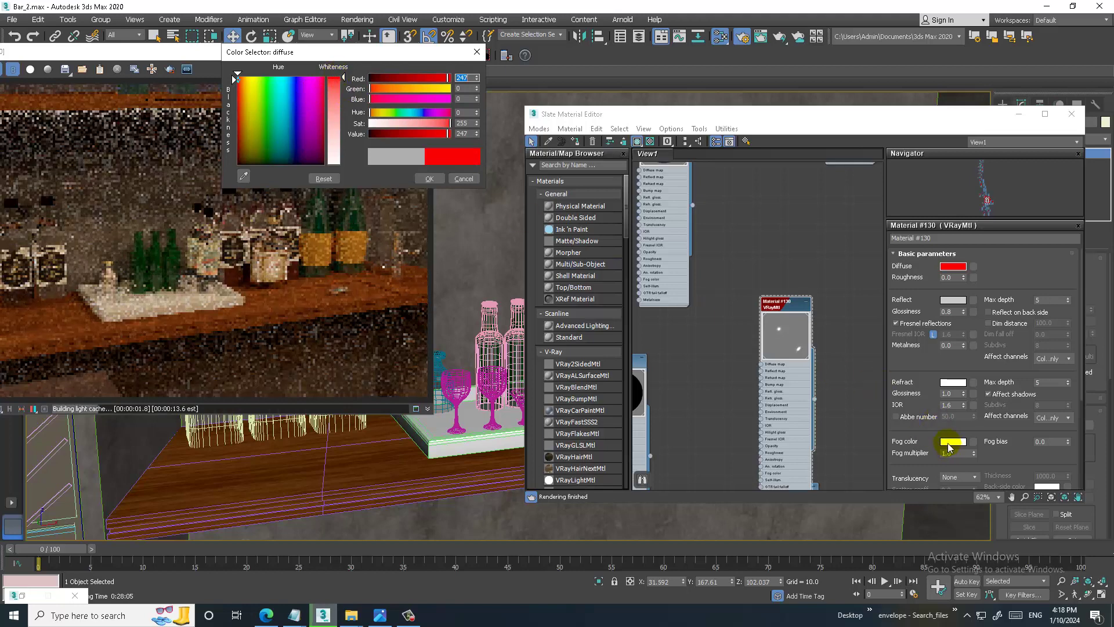
left_click(464, 180)
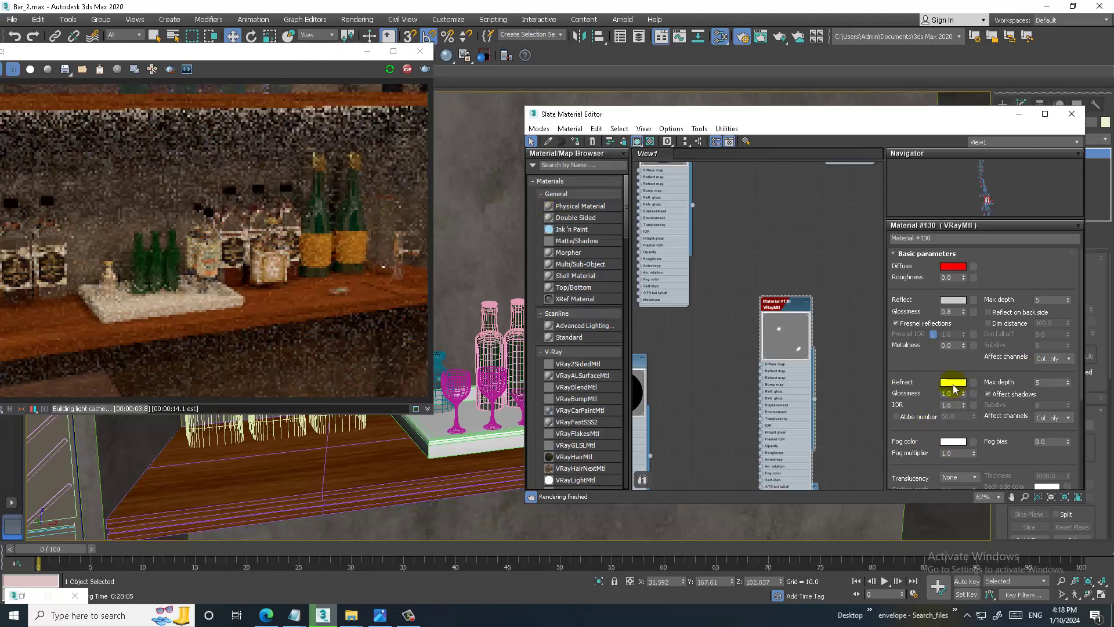
left_click(953, 382)
left_click_drag(380, 140, 367, 137)
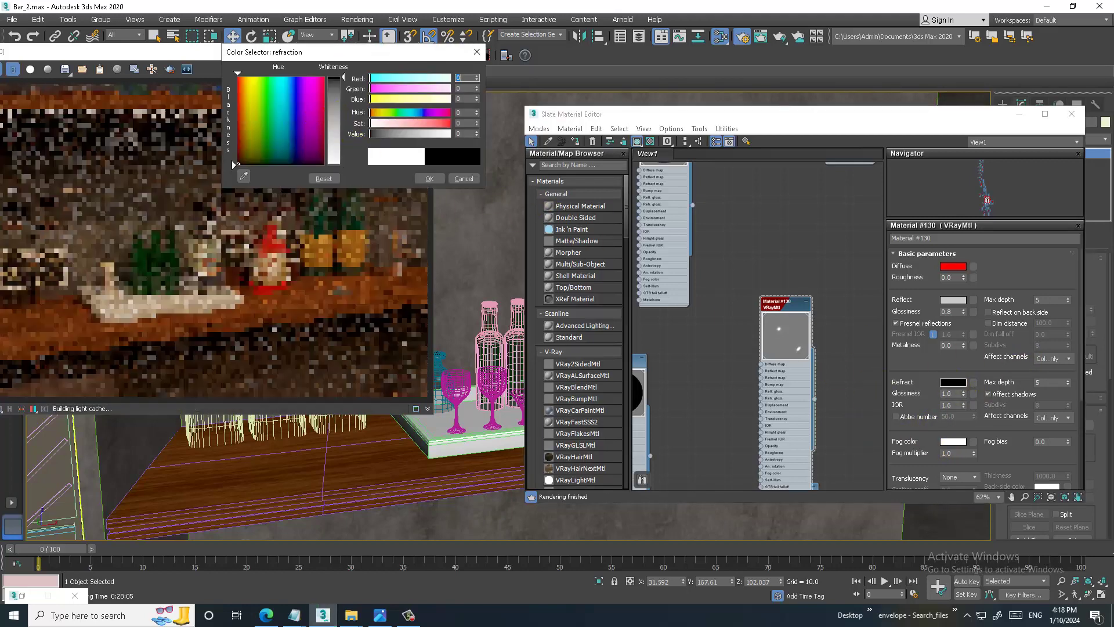
left_click(464, 178)
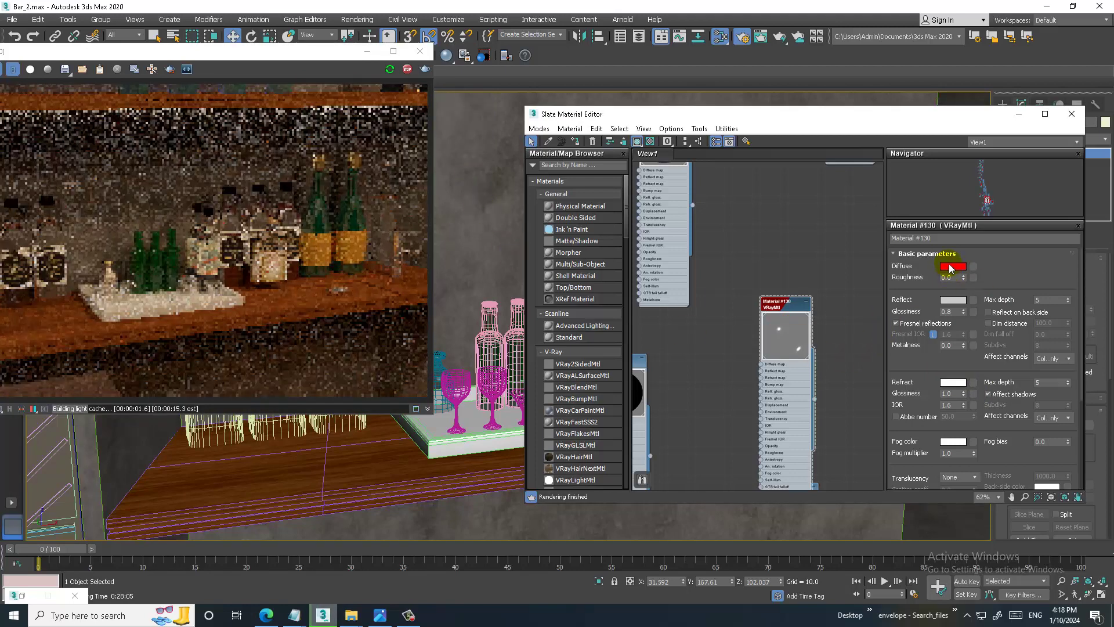
left_click(953, 266)
left_click_drag(244, 87, 242, 117)
left_click(429, 178)
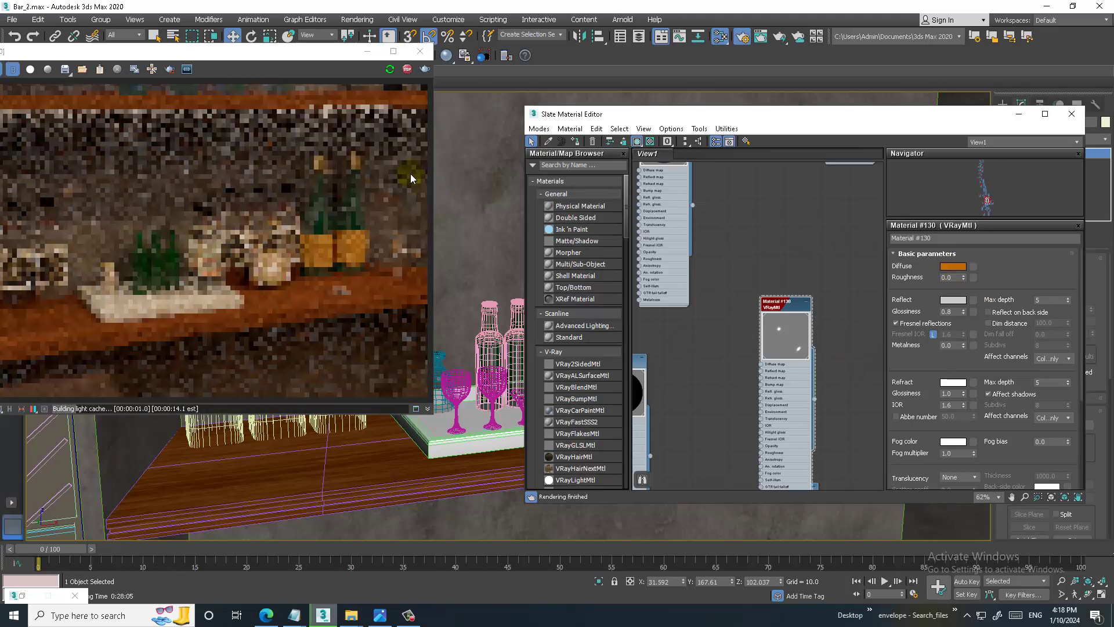
Set the refraction colour to grey 176 and minimize the Material Editor.
left_click(953, 383)
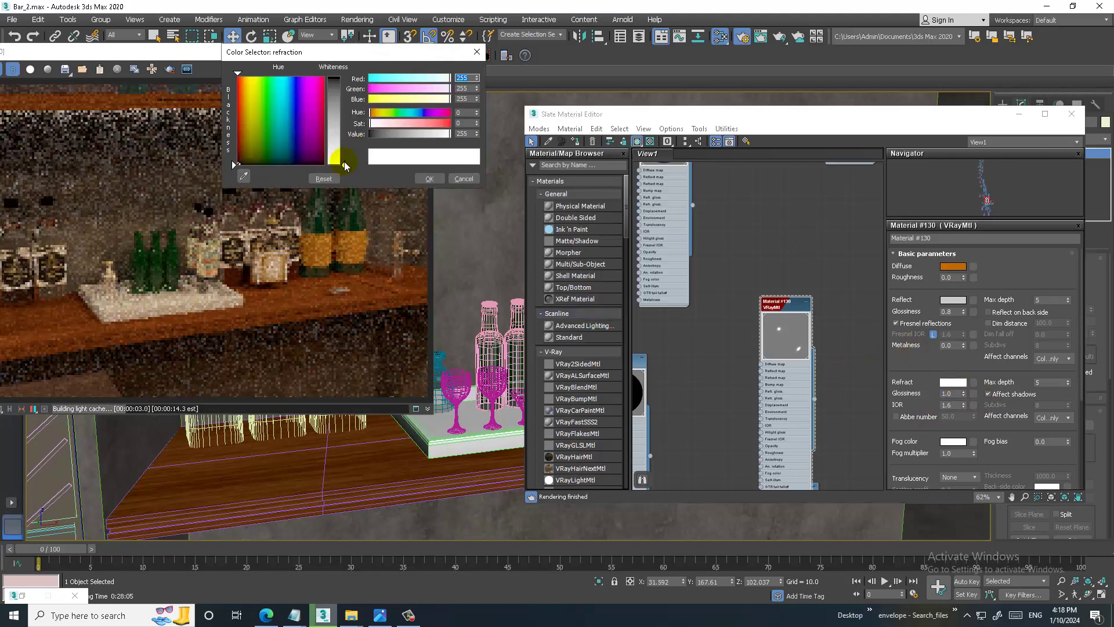
left_click_drag(346, 167, 343, 138)
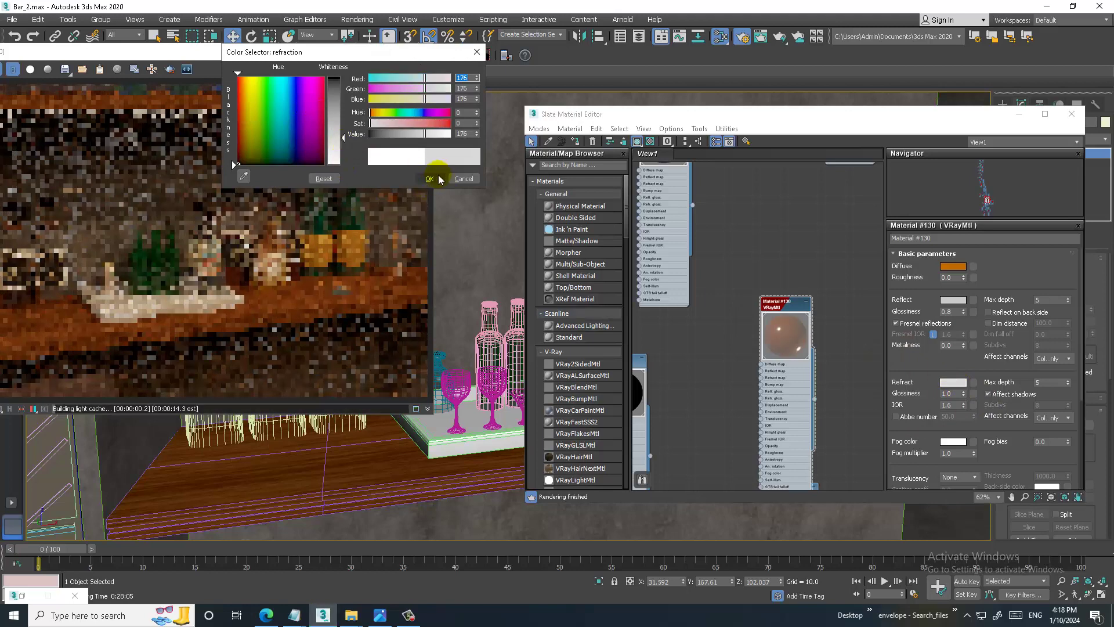
left_click(438, 179)
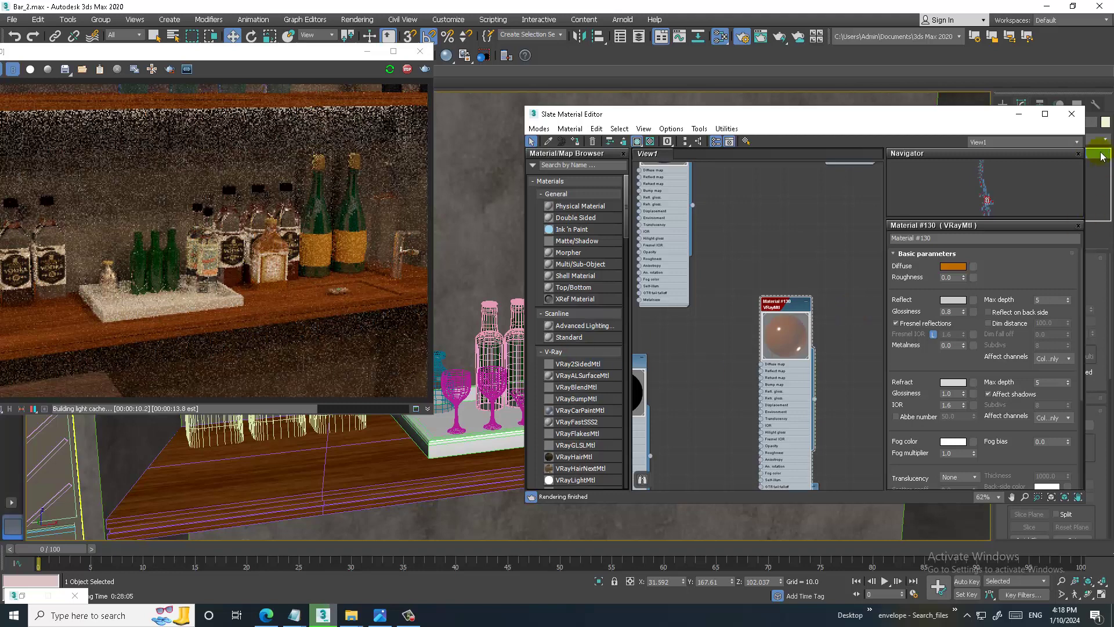
left_click(1018, 113)
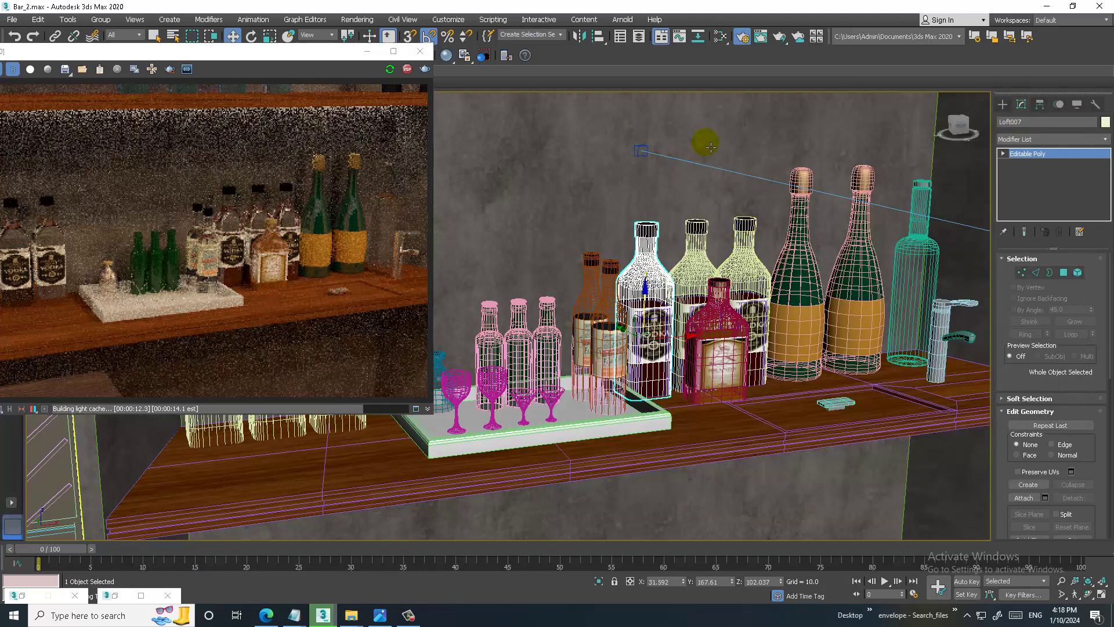
Re-render the bar from the camera view in the V-Ray frame buffer, then minimize it.
left_click(711, 147)
key("c")
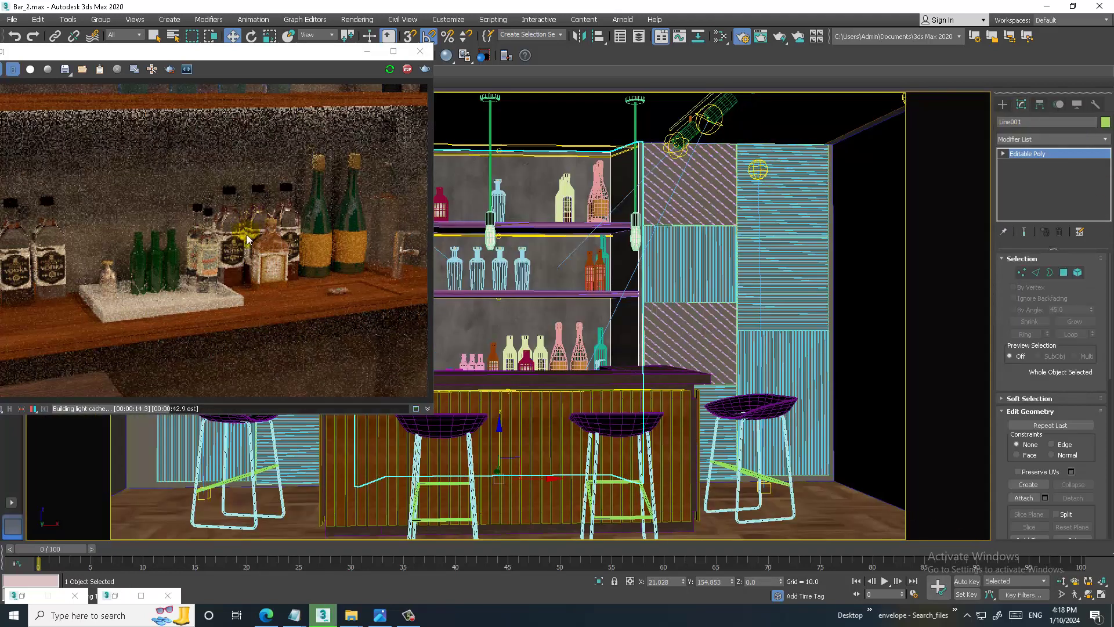
scroll(161, 250, "down", 1)
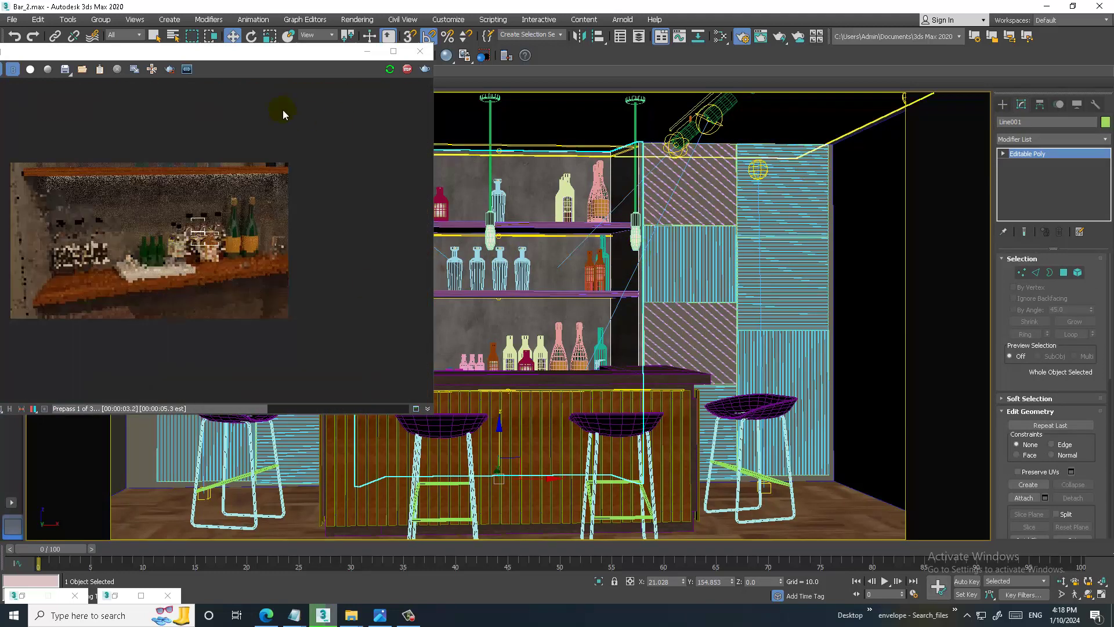
left_click(389, 69)
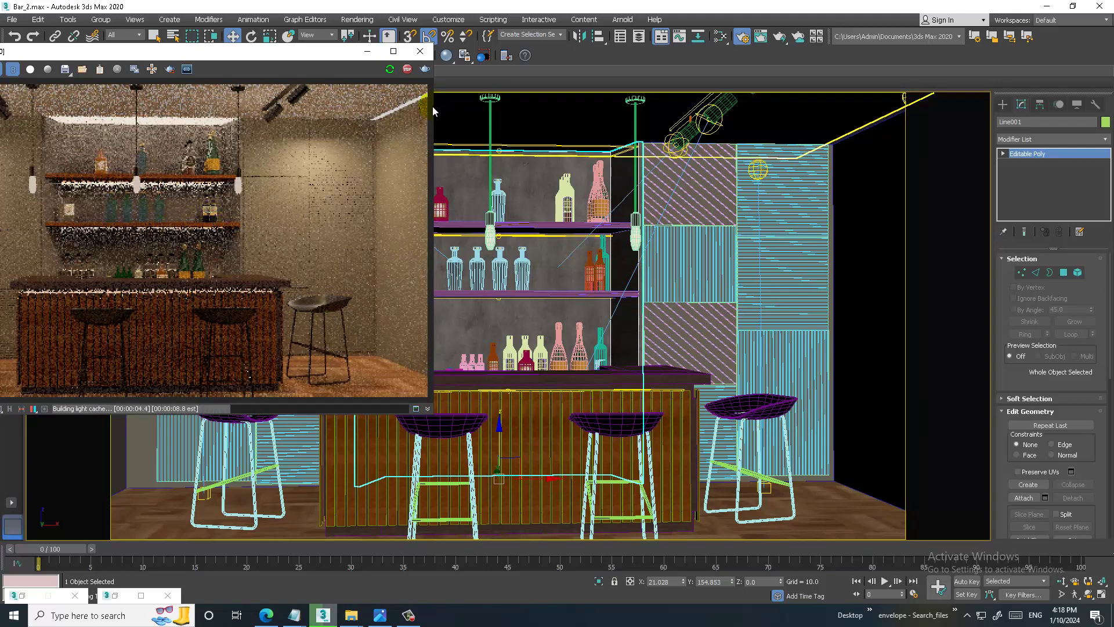
left_click(369, 51)
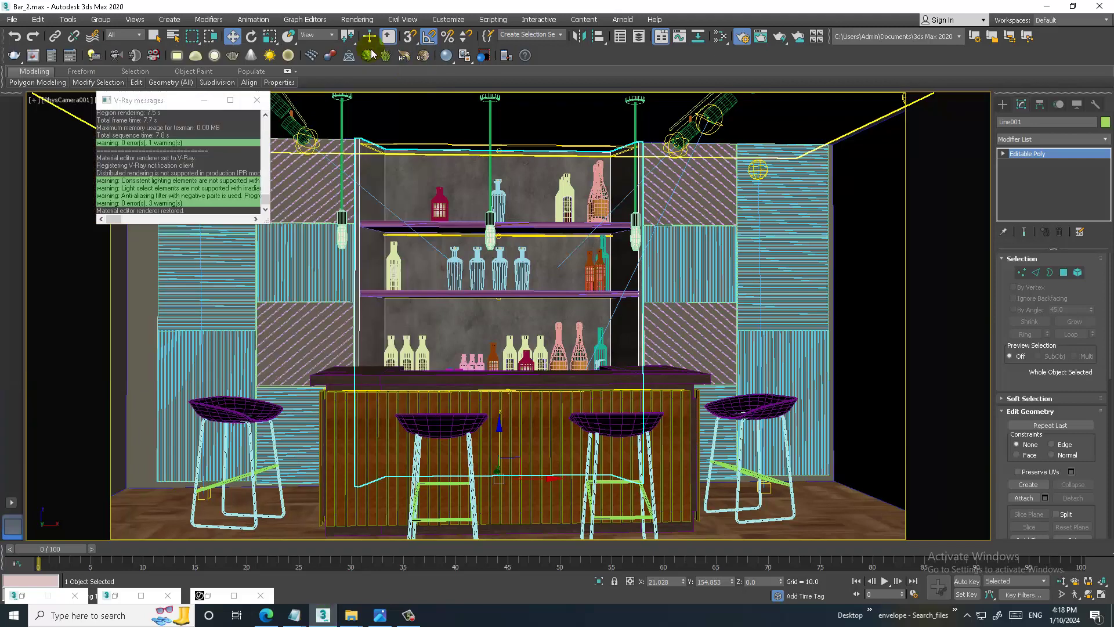
Restore the four-viewport layout and maximize a Left view centred on the bar.
left_click(554, 228)
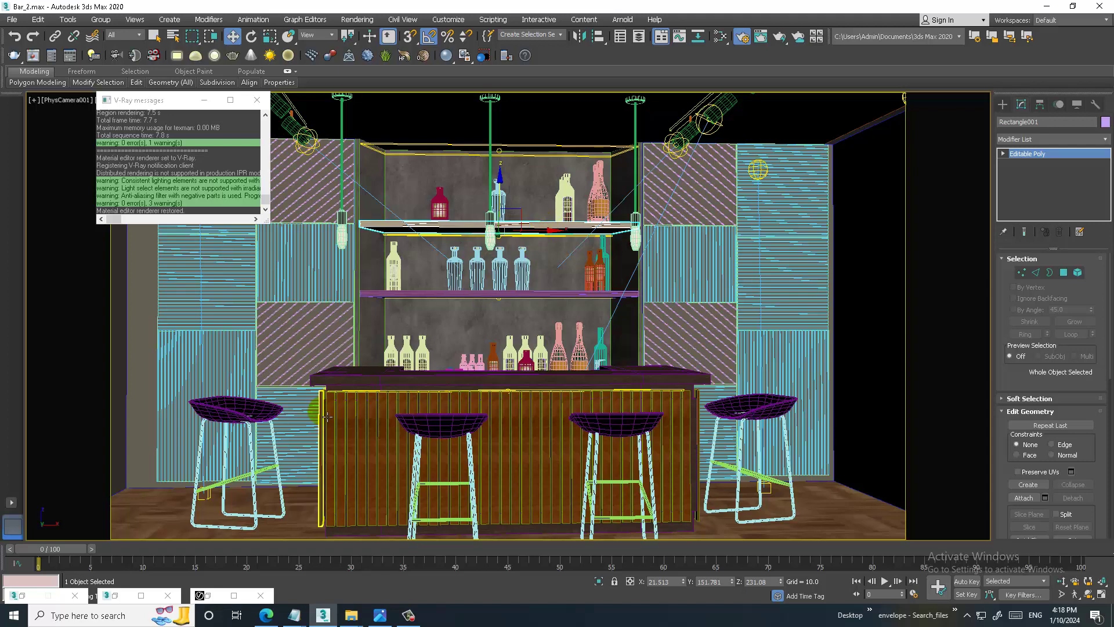
key("alt+w")
scroll(369, 434, "down", 6)
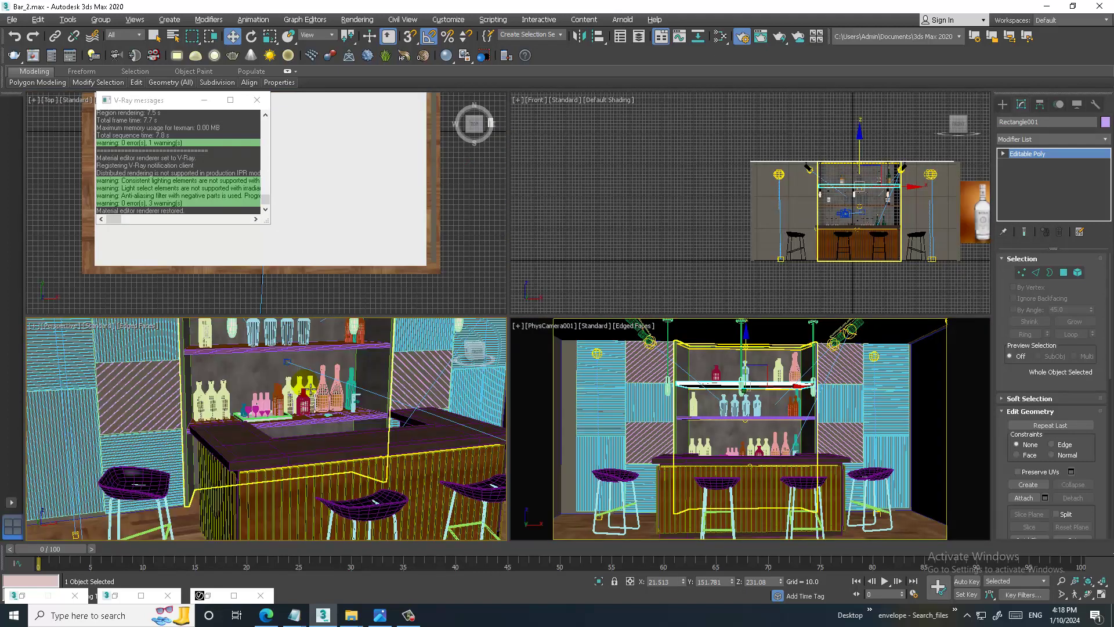
middle_click_drag(768, 186, 686, 181)
middle_click_drag(371, 444, 306, 450, "alt")
key("l")
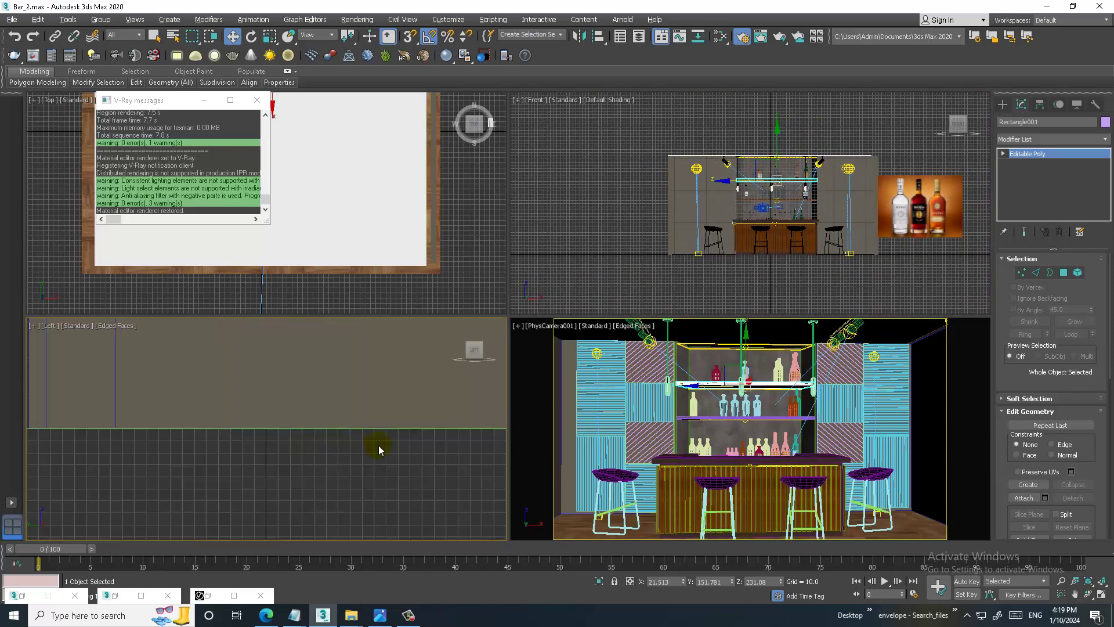
middle_click_drag(379, 445, 324, 437)
key("alt+w")
middle_click_drag(560, 323, 525, 346)
scroll(526, 345, "up", 3)
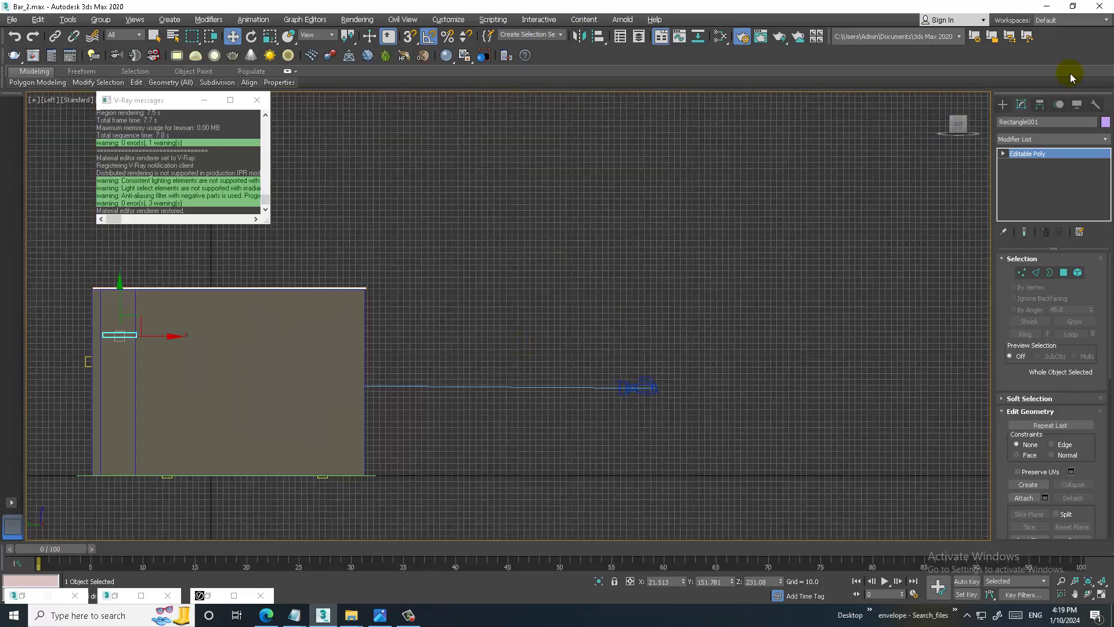
Choose VRayPhysicalCamera from the V-Ray camera types in the Create panel.
left_click(1005, 108)
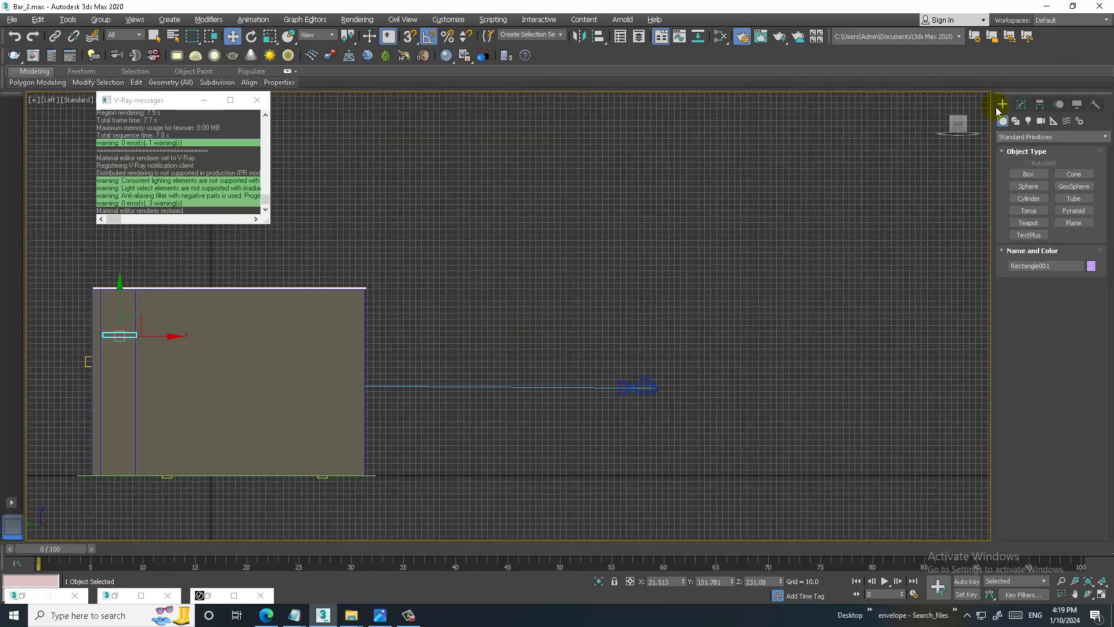
left_click(1030, 122)
left_click(1041, 120)
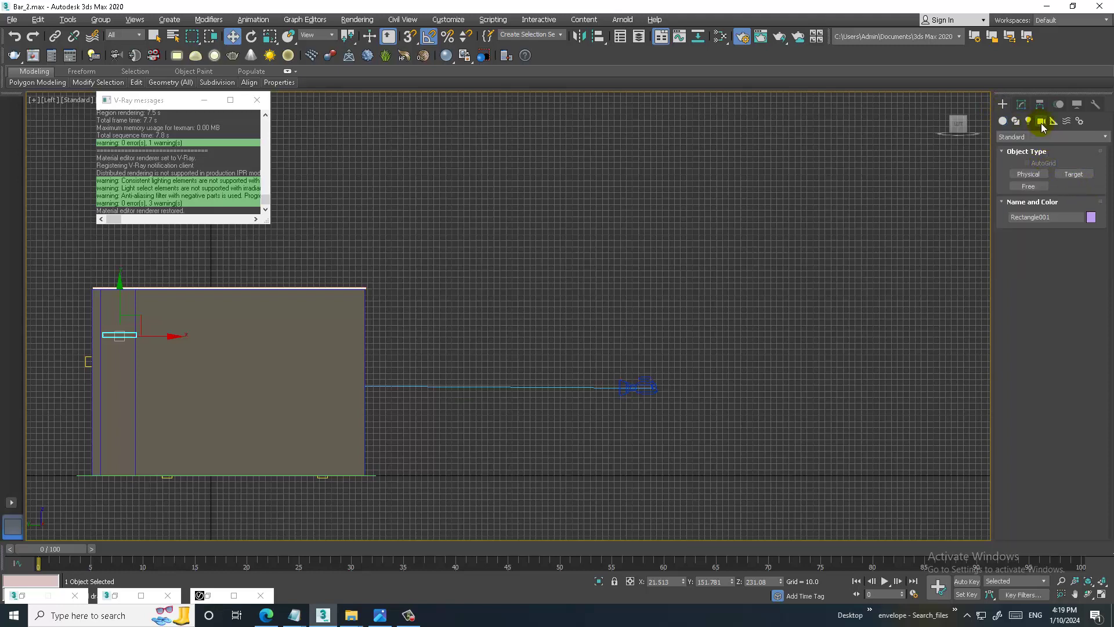
left_click(1030, 137)
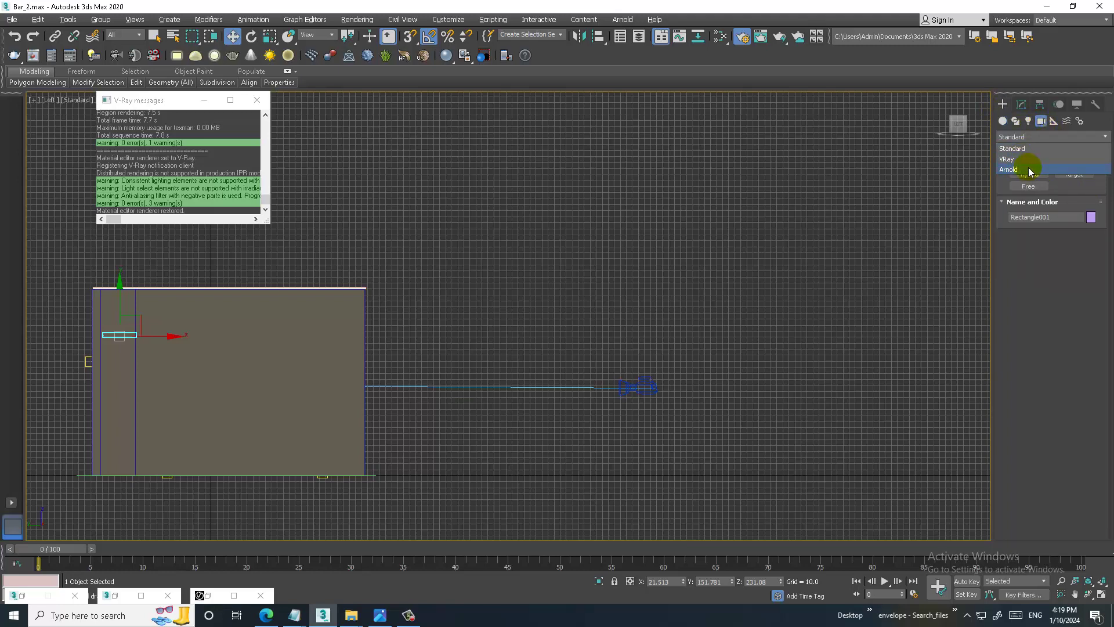
left_click(1030, 160)
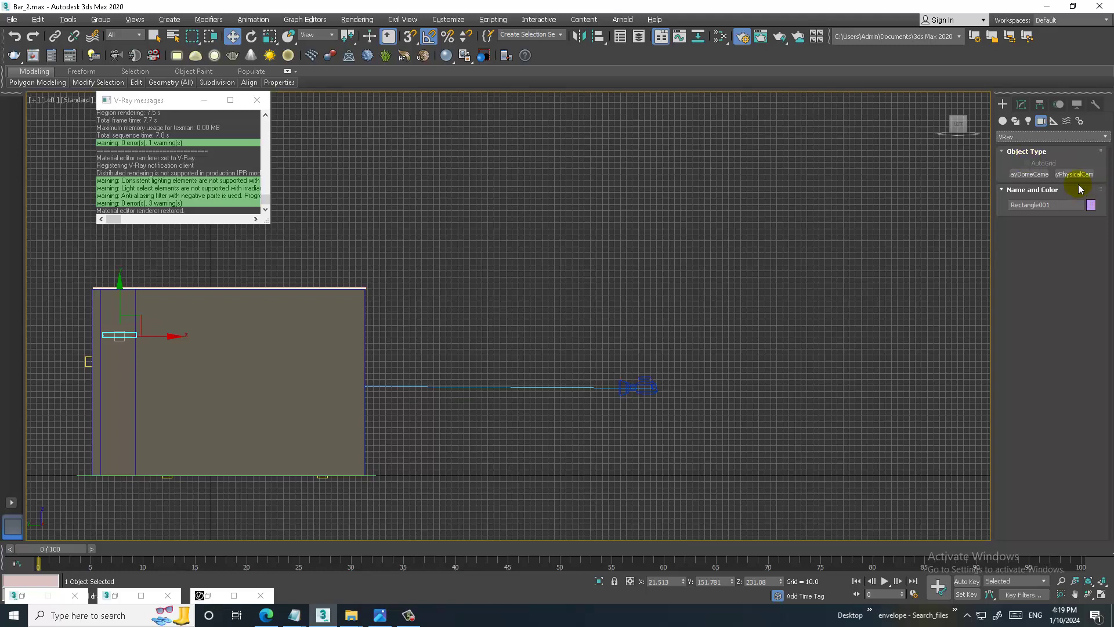
left_click(1073, 177)
Drag VRayCam001 in the Left view aiming at the bar, then restore four viewports.
middle_click_drag(667, 360, 862, 340)
scroll(697, 345, "up", 2)
scroll(645, 403, "down", 1)
scroll(826, 375, "down", 3)
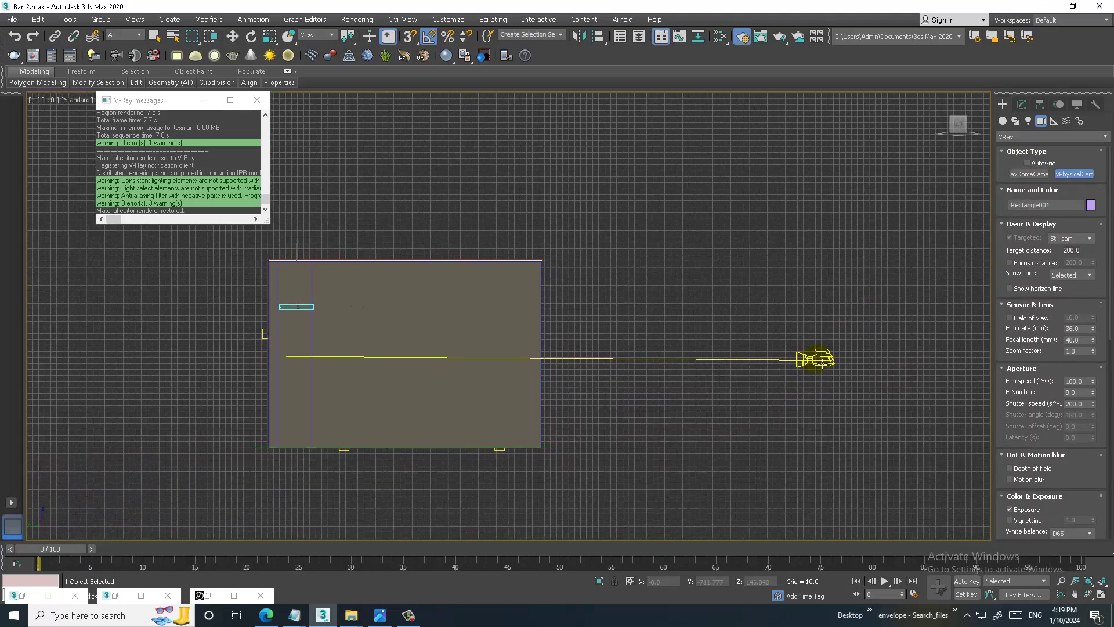
mouse_move(816, 359)
left_mouse_down()
mouse_move(214, 365)
mouse_move(252, 361)
mouse_move(229, 362)
left_mouse_up()
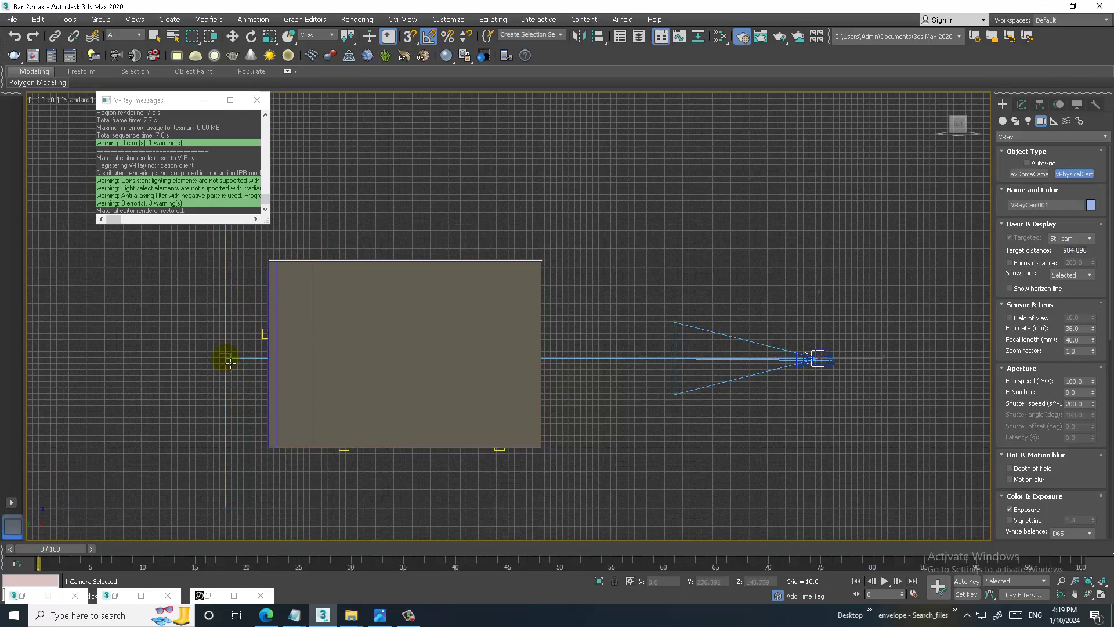
key("w")
key("alt+w")
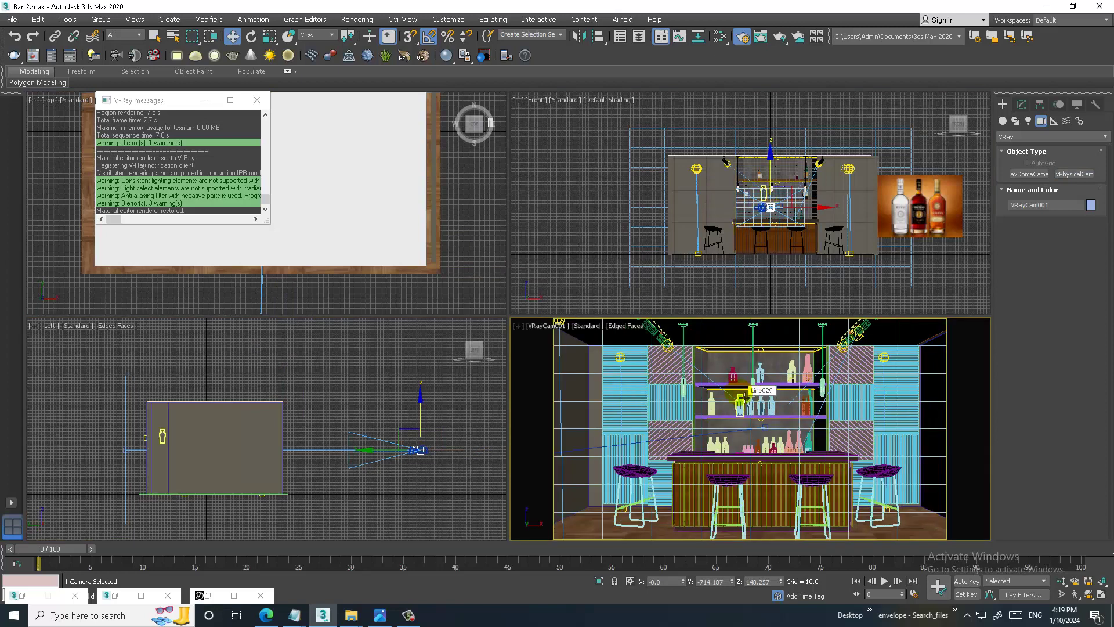
Select the room box and inspect its Editable Poly settings.
left_click(736, 360)
left_click(738, 361)
key("Up")
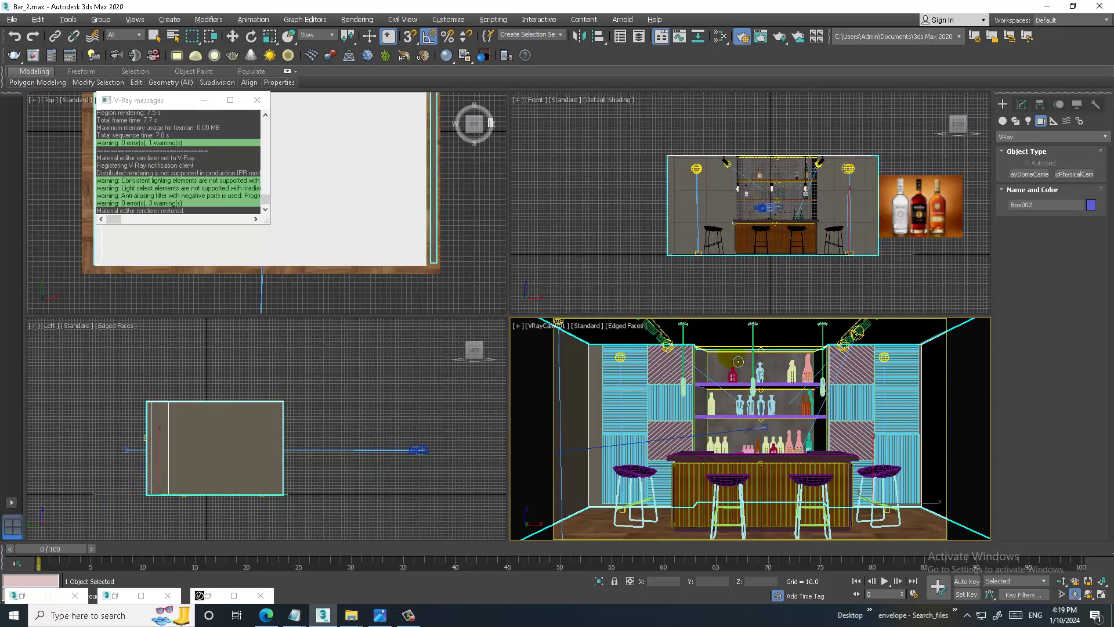
key("Right")
key("Right")
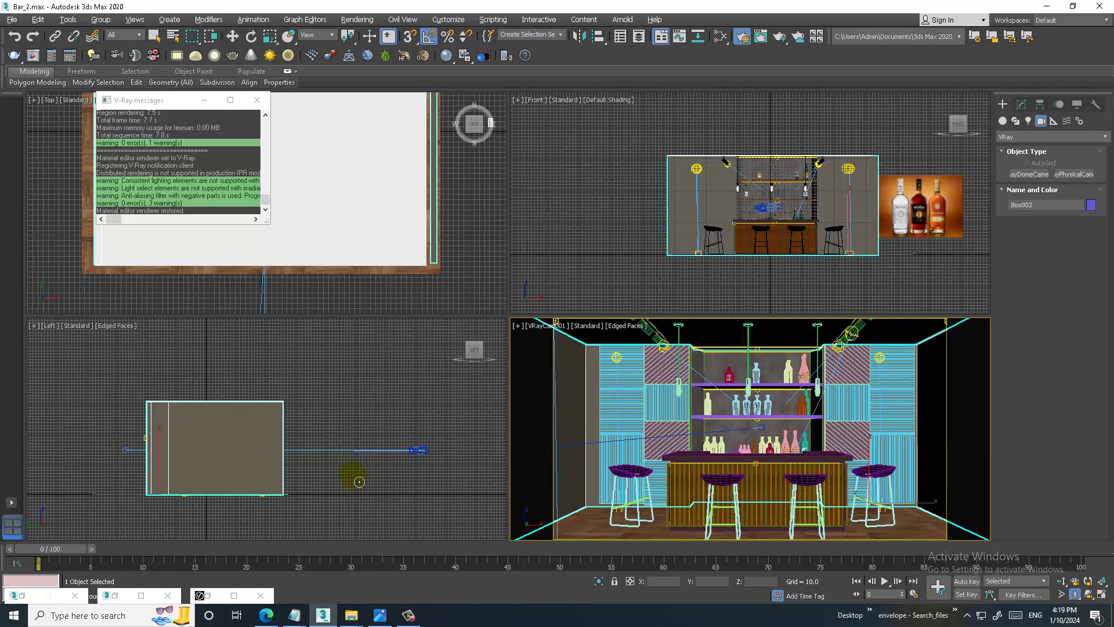
left_click(1022, 104)
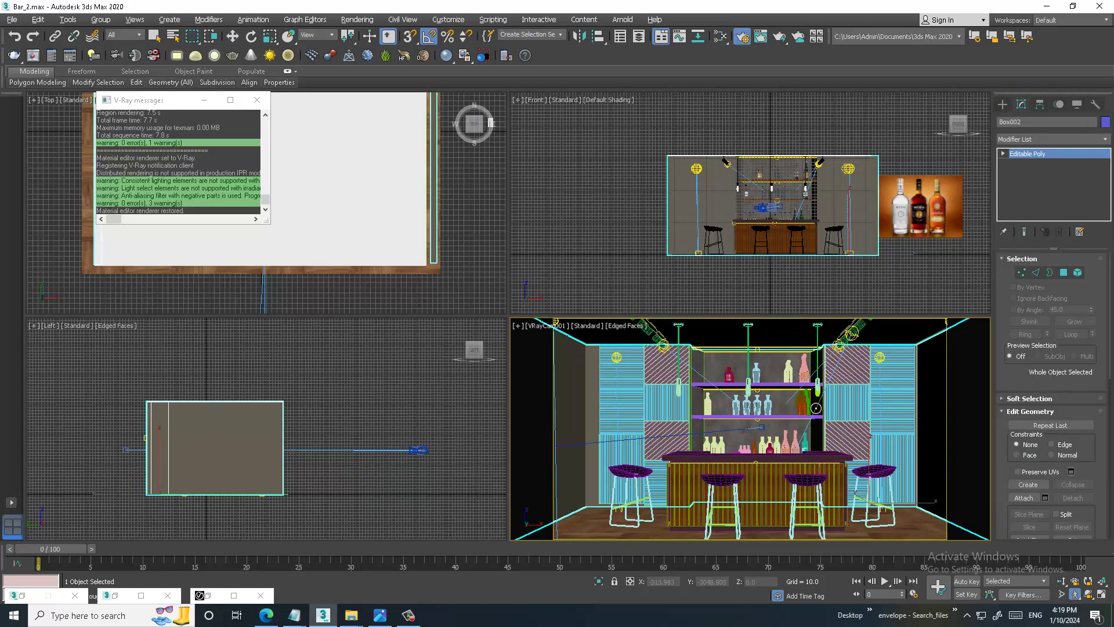
left_click(232, 36)
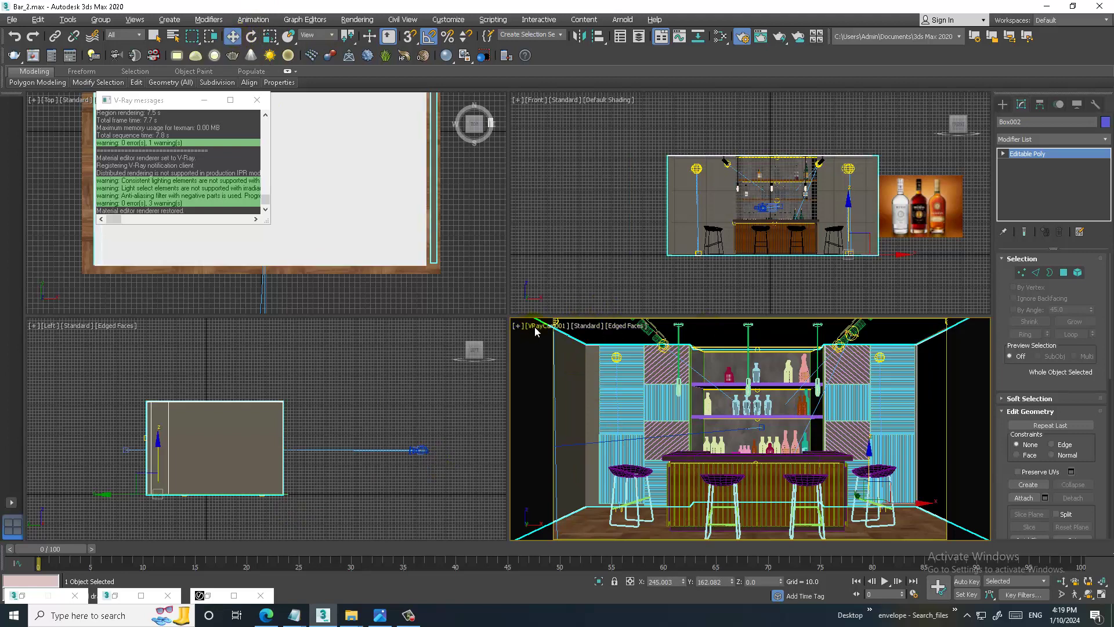
Compare the views through VRayCam001 and PhysCamera001.
key("c")
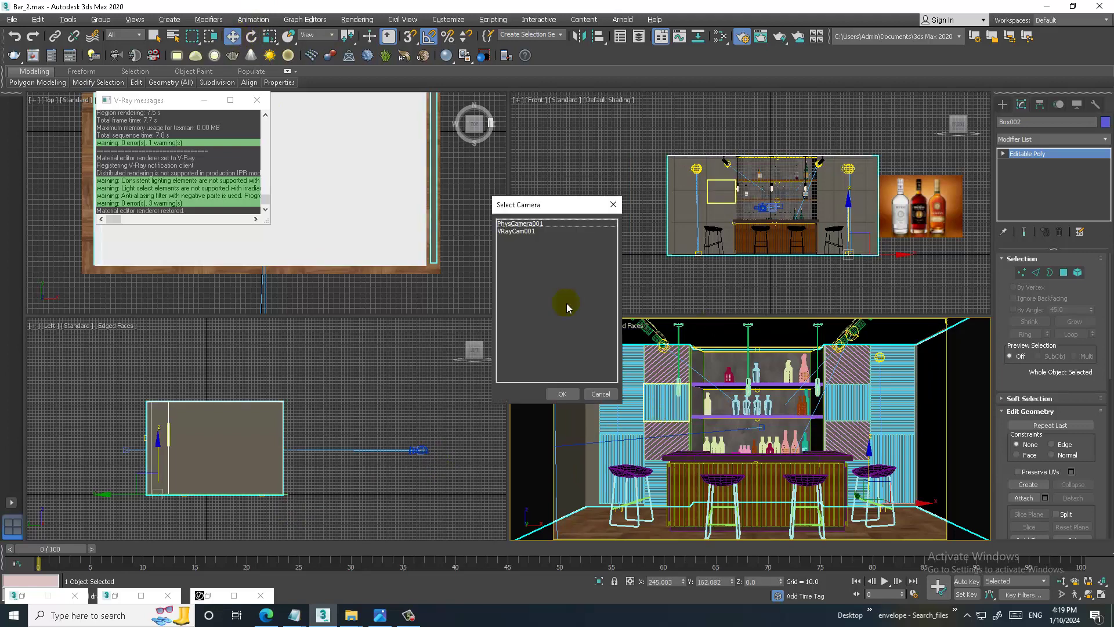
double_click(519, 229)
key("c")
double_click(531, 224)
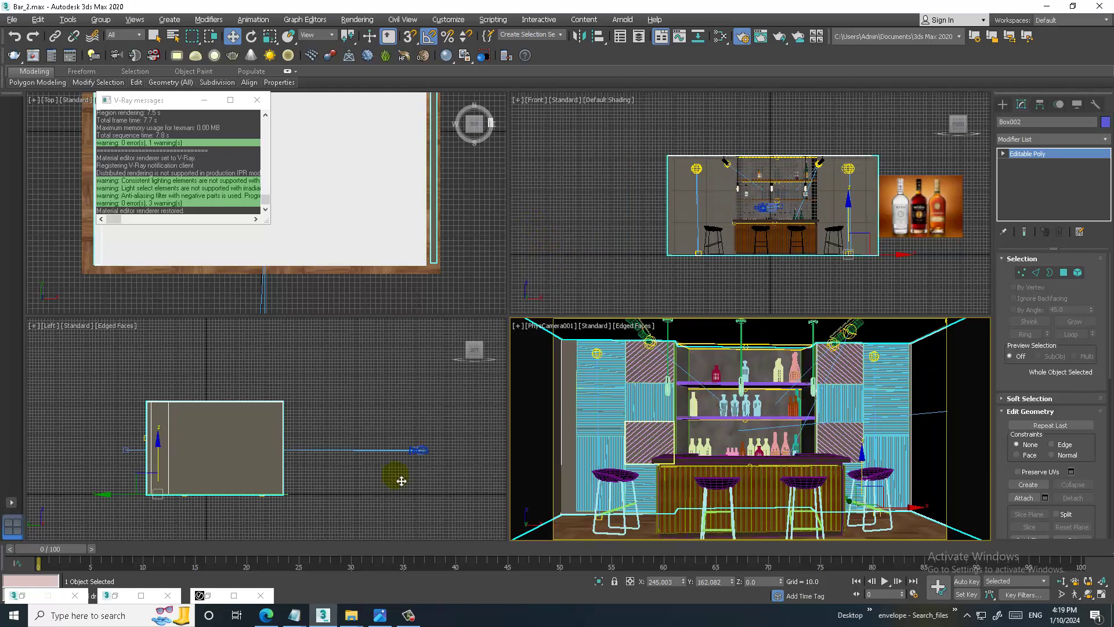
Locate both cameras in a perspective view and set the right viewport to VRayCam001.
left_click(432, 459)
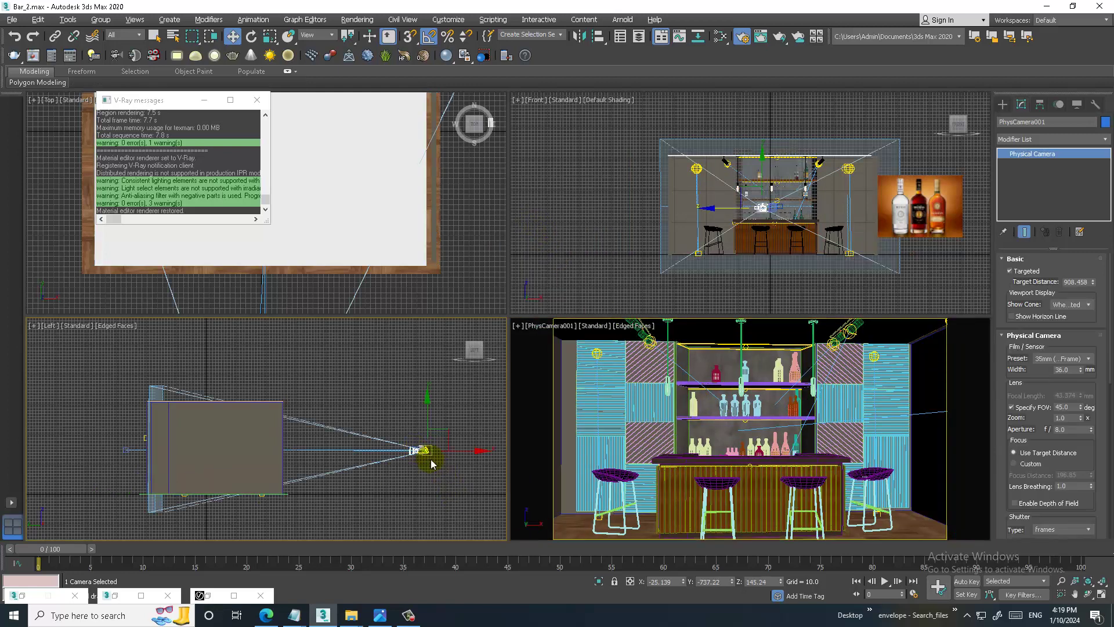
key("p")
scroll(434, 460, "down", 5)
middle_click_drag(435, 458, 437, 413, "alt")
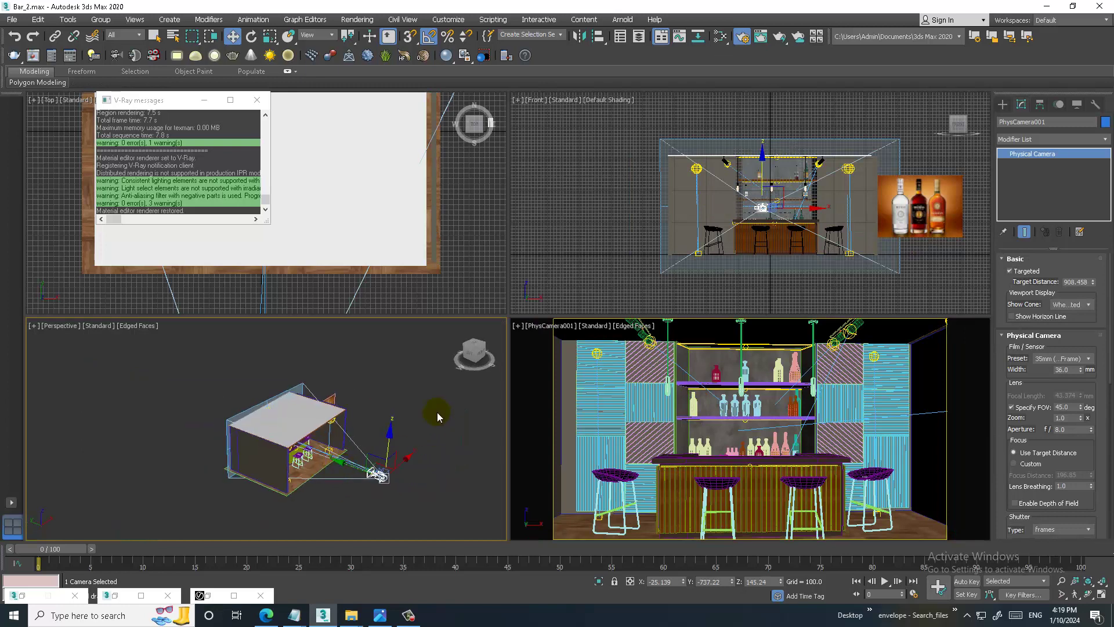
left_click(437, 413)
scroll(390, 445, "up", 5)
left_click(419, 387)
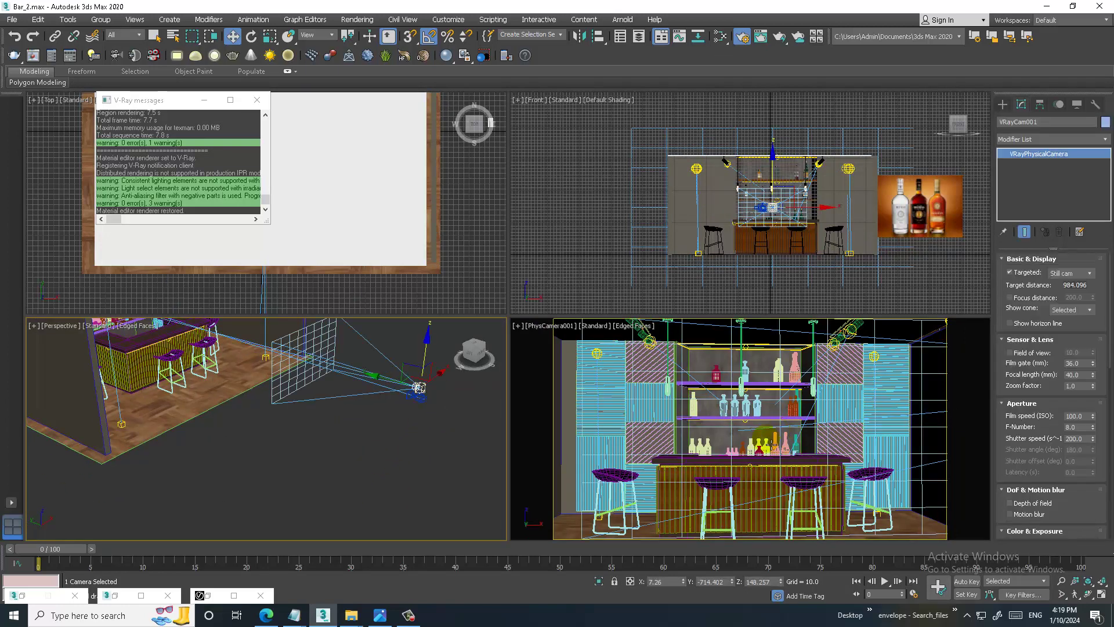
middle_click_drag(428, 411, 393, 429, "alt")
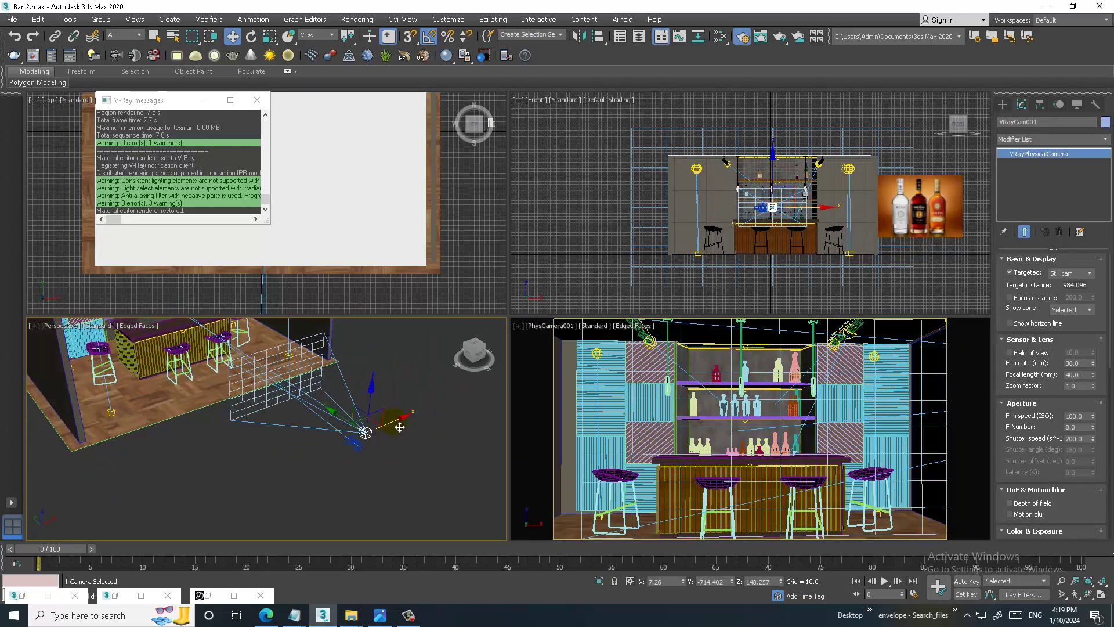
left_click_drag(400, 427, 398, 427)
right_click(398, 426)
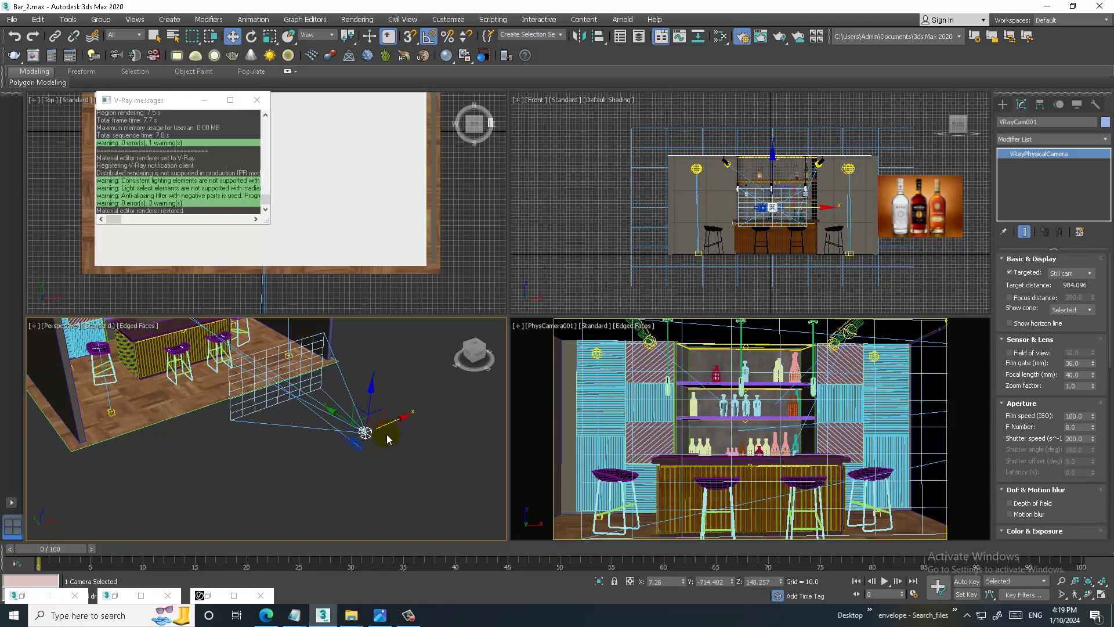
key("c")
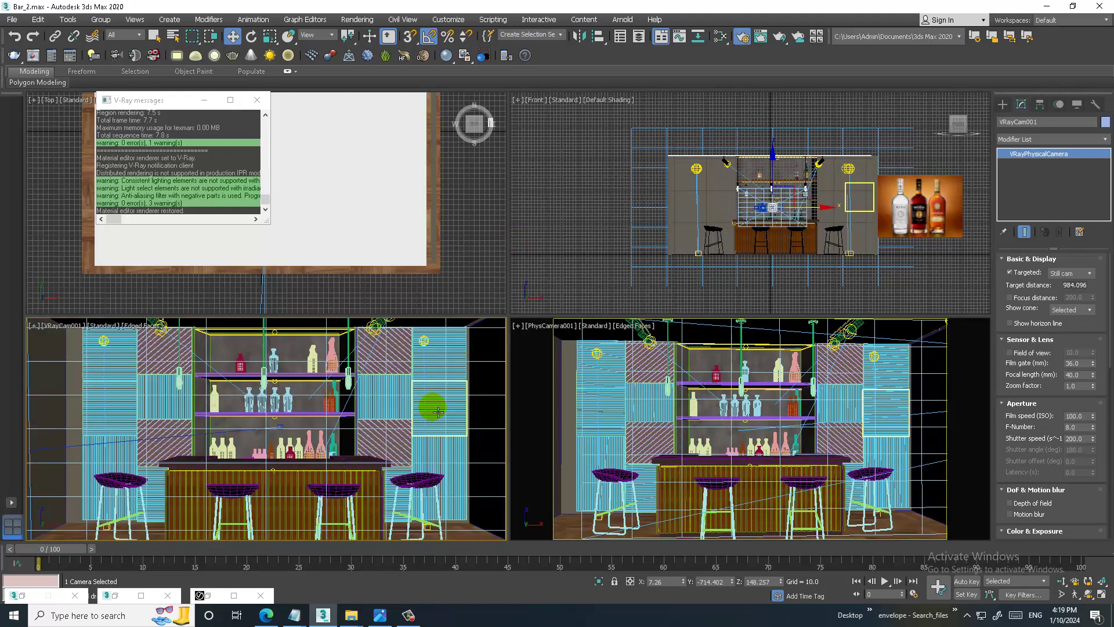
right_click(793, 408)
key("c")
Delete PhysCamera001 and nudge VRayCam001 slightly along X.
left_click(280, 428)
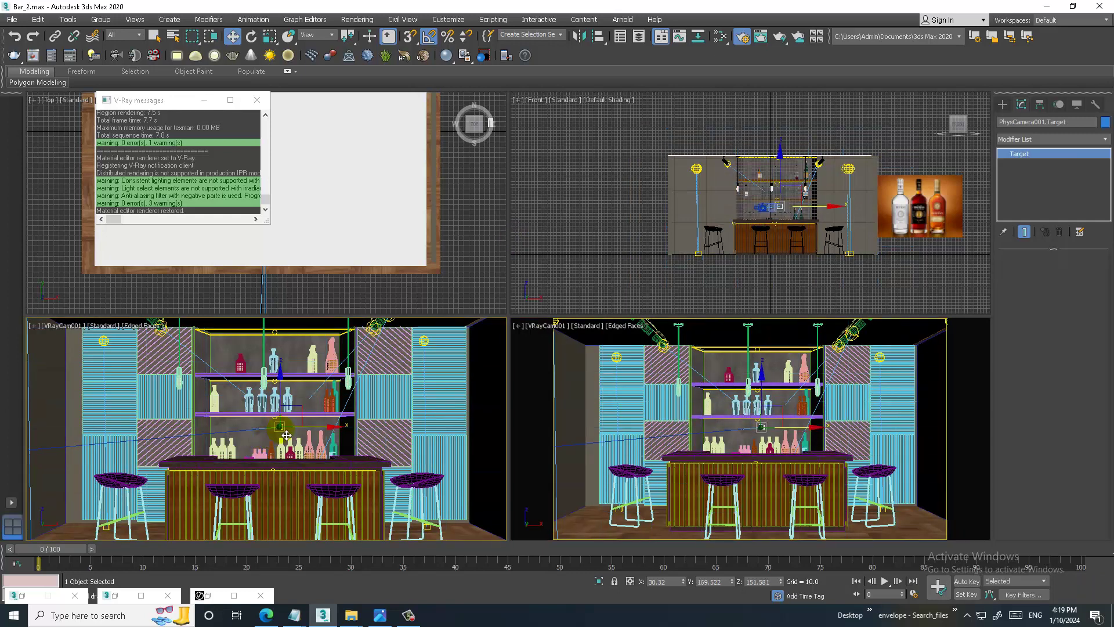
key("p")
scroll(286, 436, "down", 5)
middle_click_drag(286, 435, 311, 435, "alt")
scroll(383, 491, "up", 3)
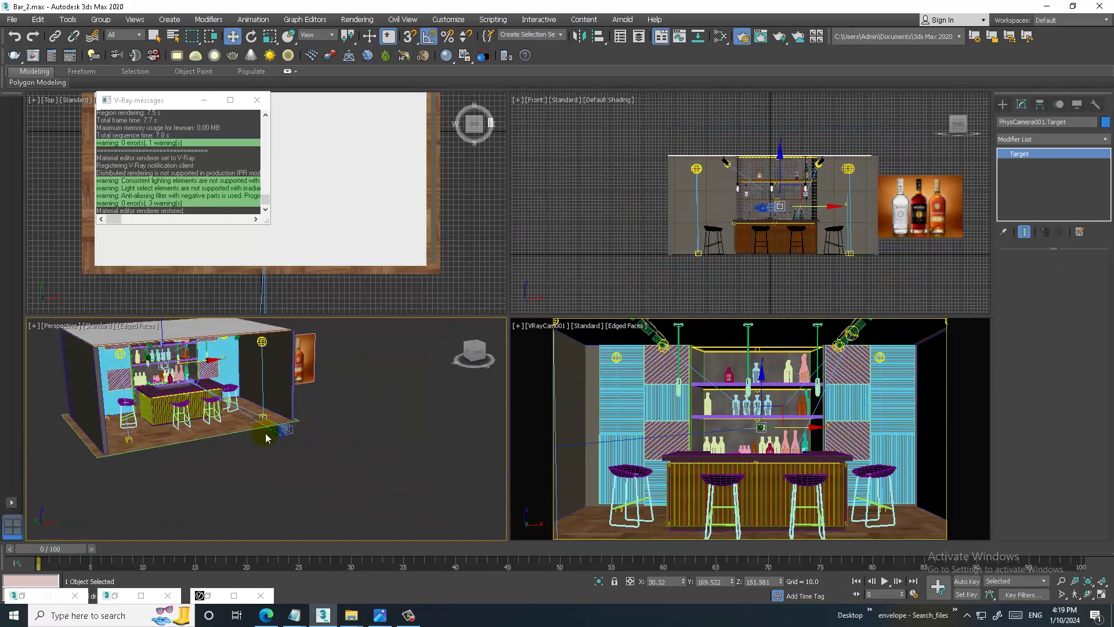
left_click(279, 435)
key("Delete")
left_click(288, 430)
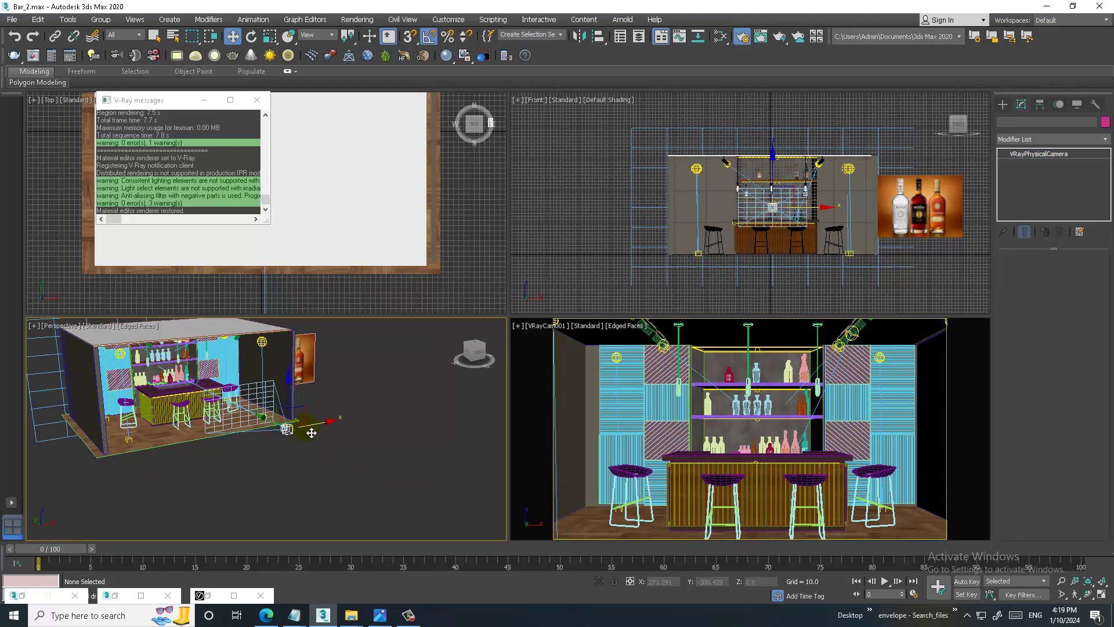
left_click_drag(331, 427, 336, 425)
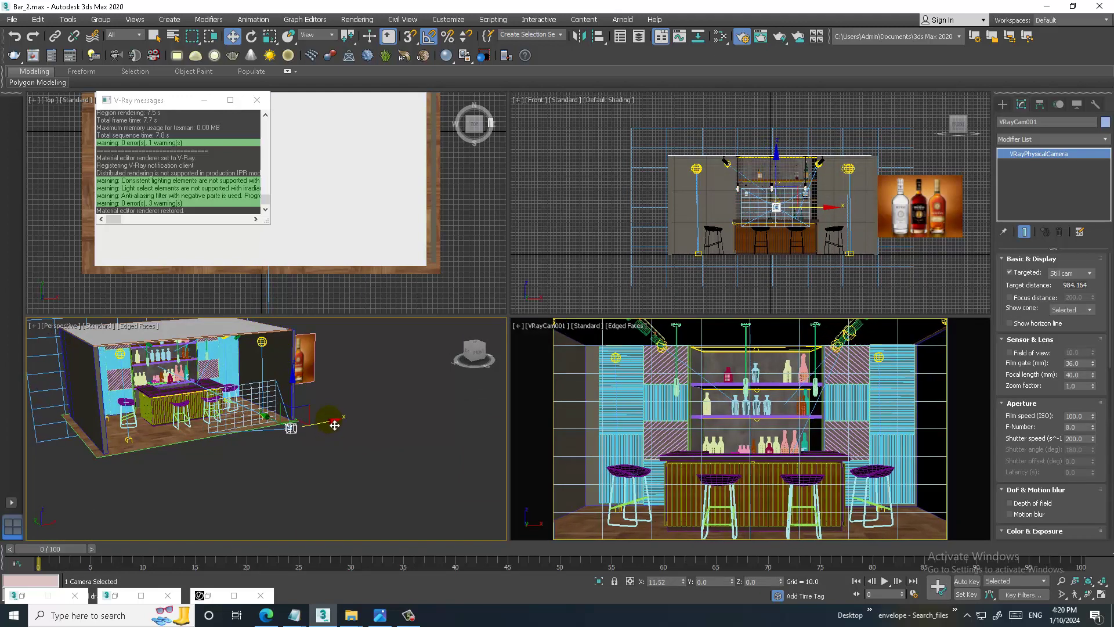
left_click(234, 595)
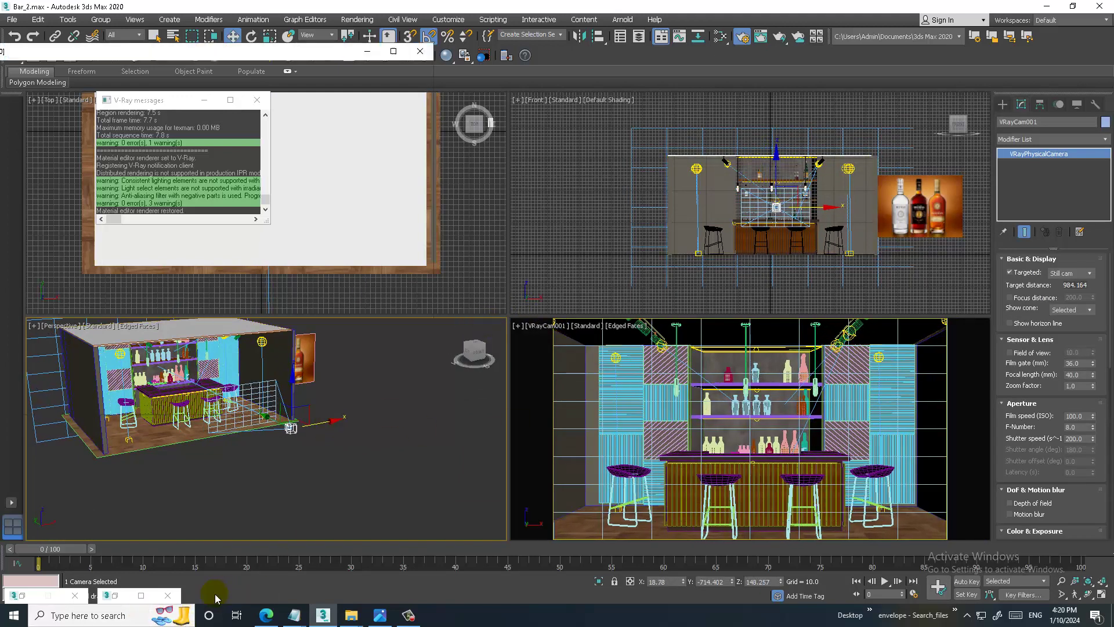
scroll(201, 258, "down", 2)
scroll(196, 256, "up", 2)
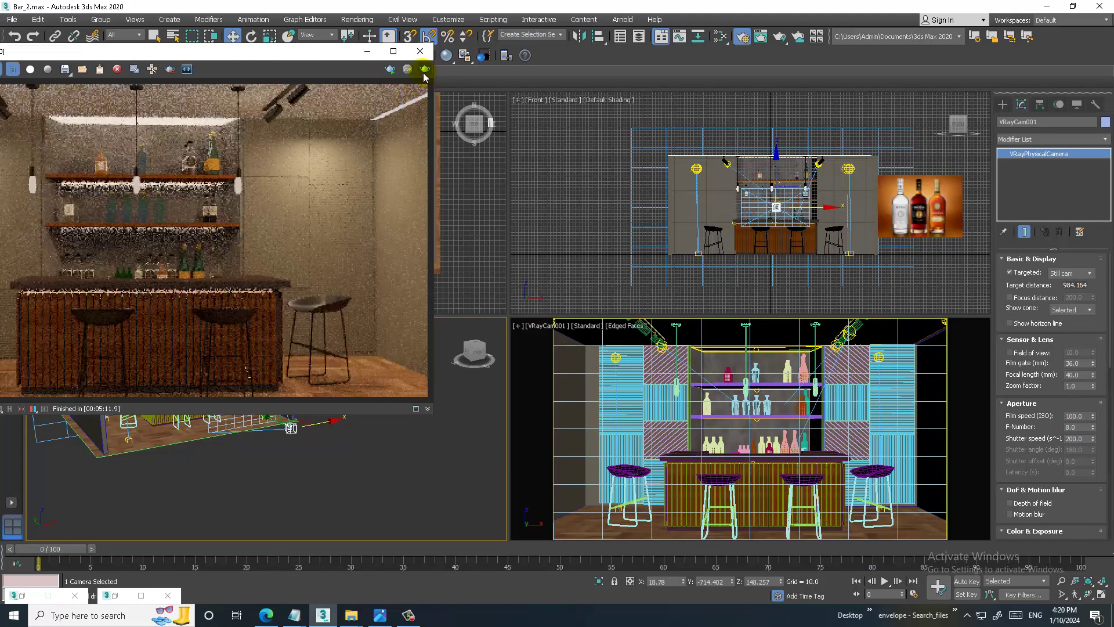
left_click(424, 71)
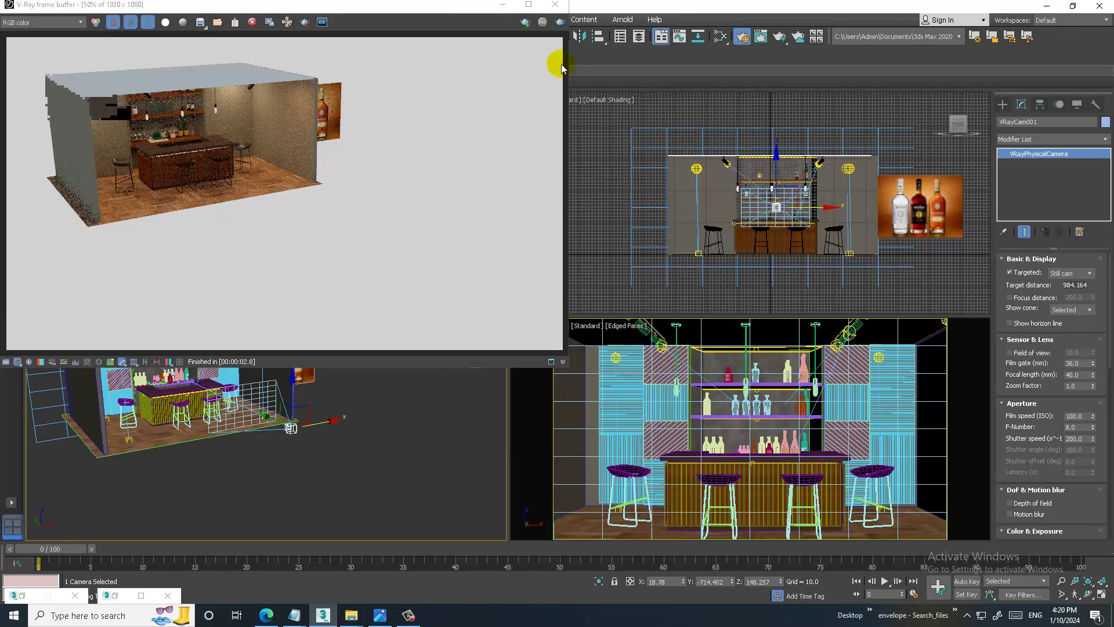
left_click(555, 5)
scroll(1050, 356, "down", 5)
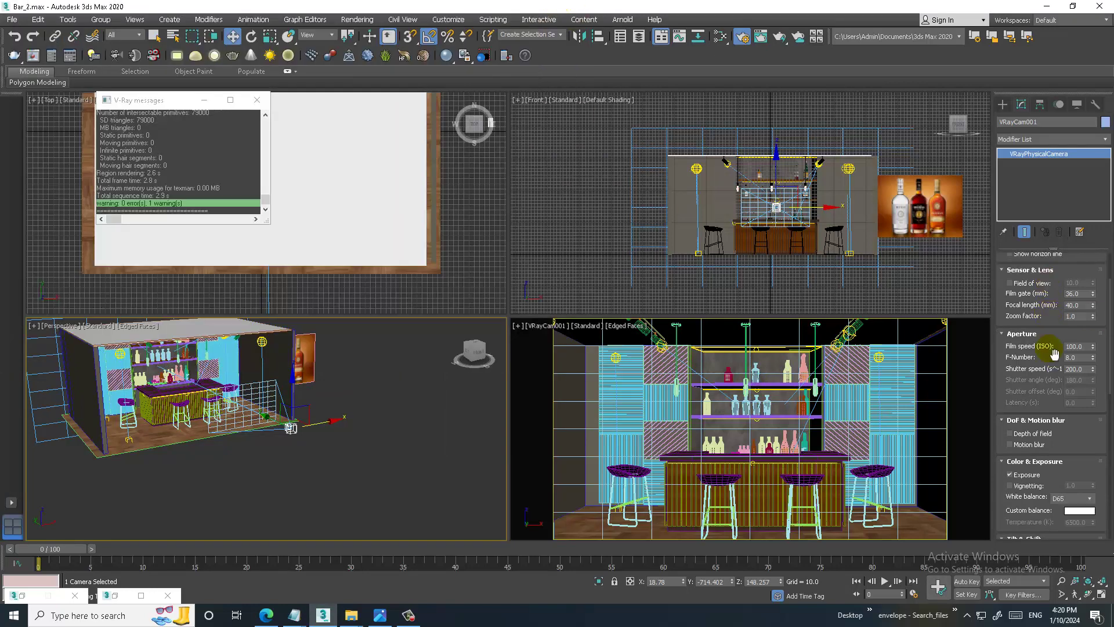
scroll(1055, 355, "up", 5)
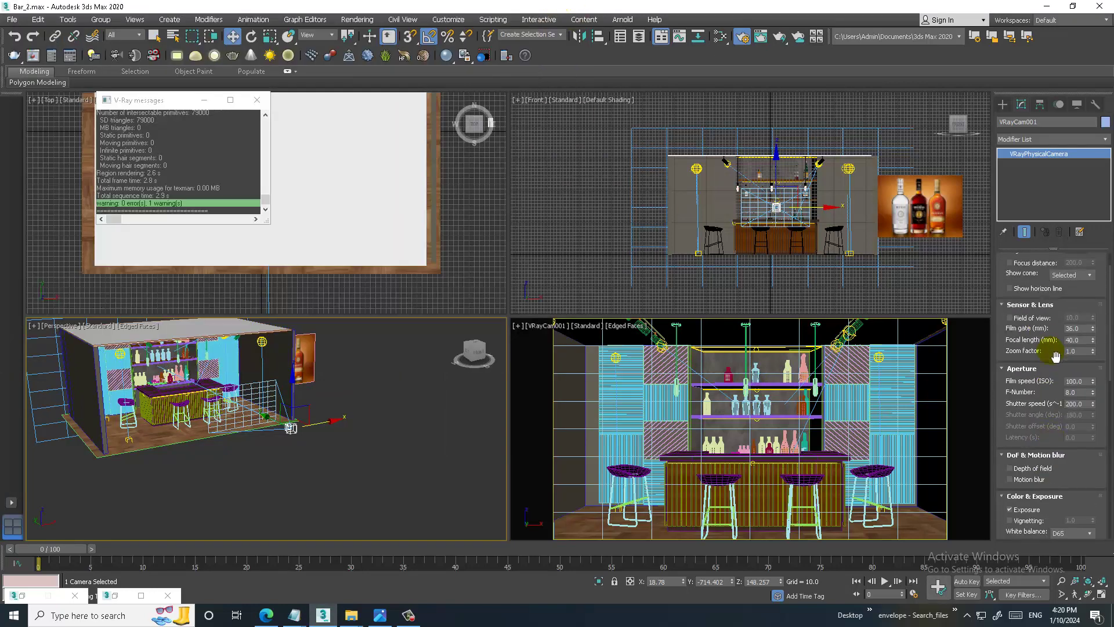
scroll(1054, 357, "down", 5)
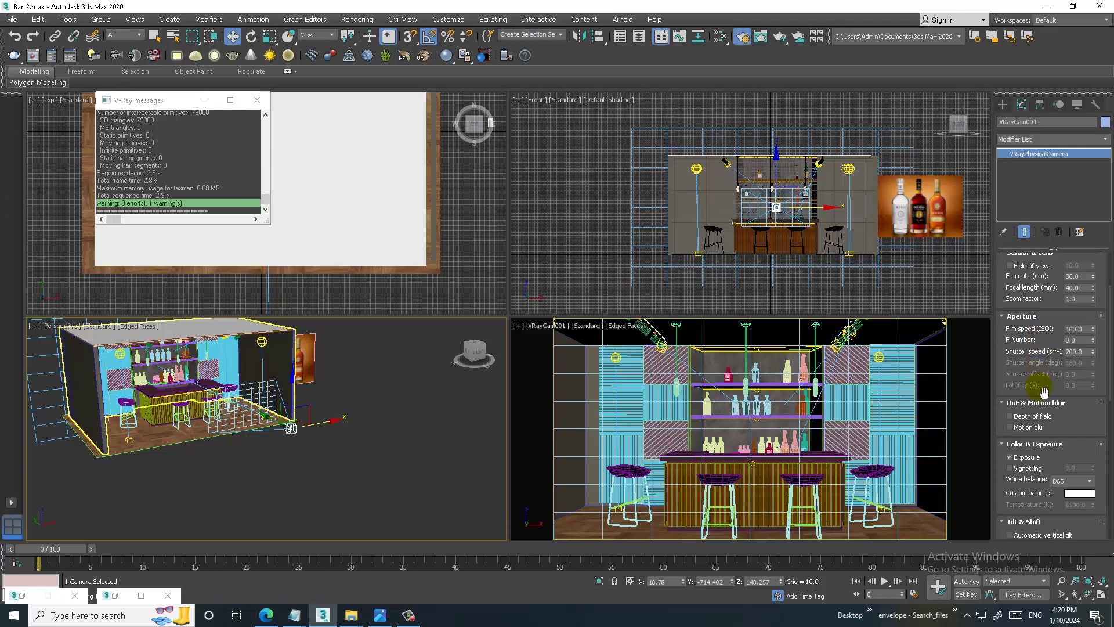
scroll(1091, 398, "up", 2)
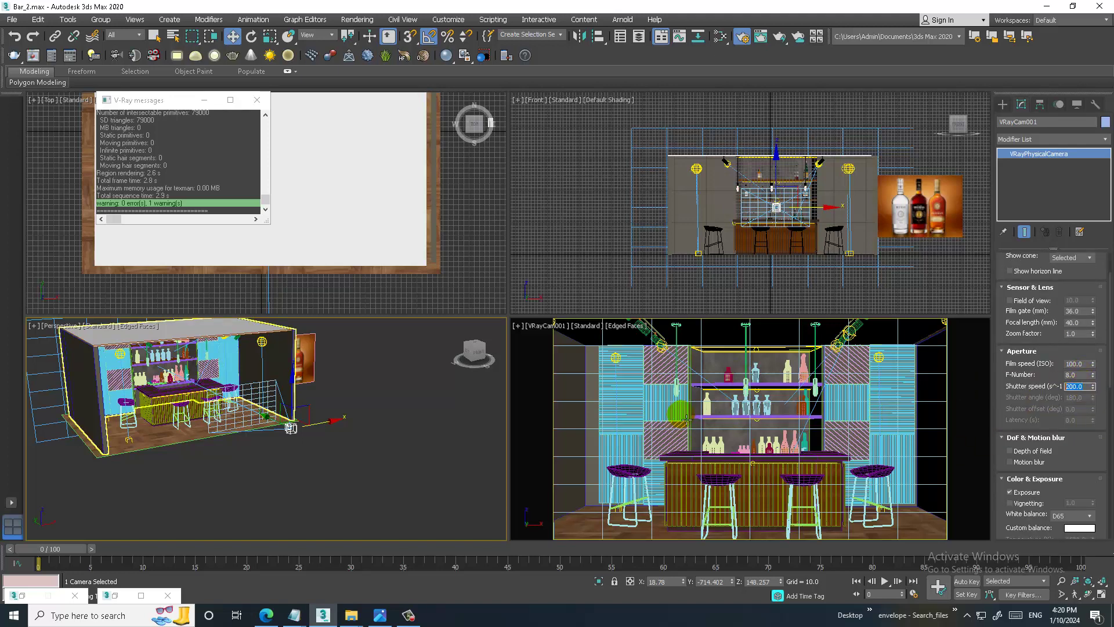
Run a quick render of the scene and close the render window.
left_click(631, 372)
left_click(357, 20)
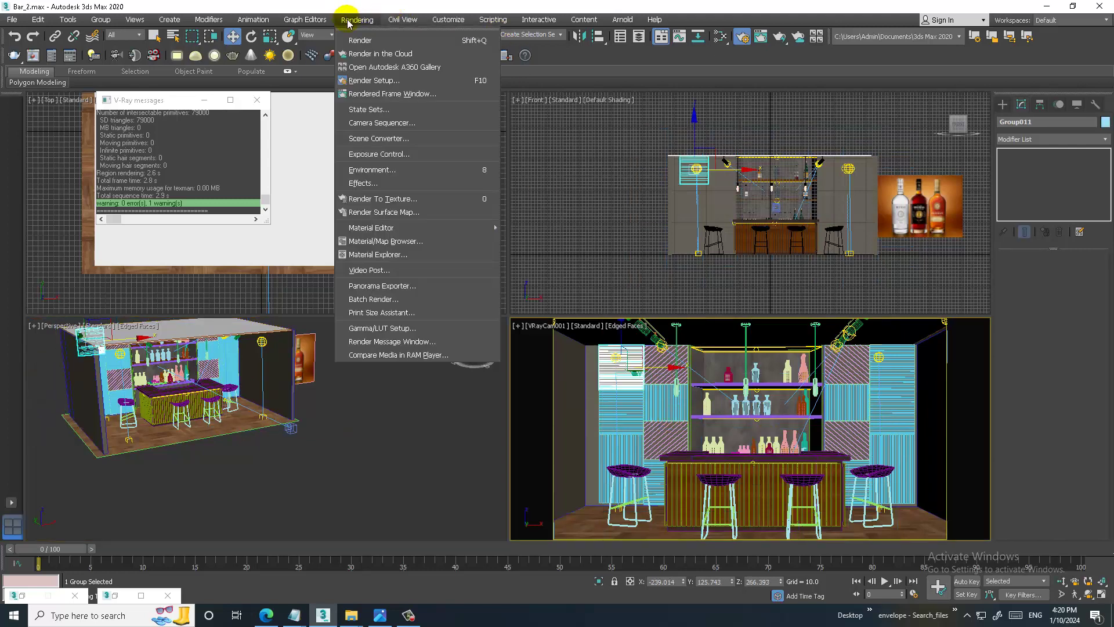
left_click(361, 39)
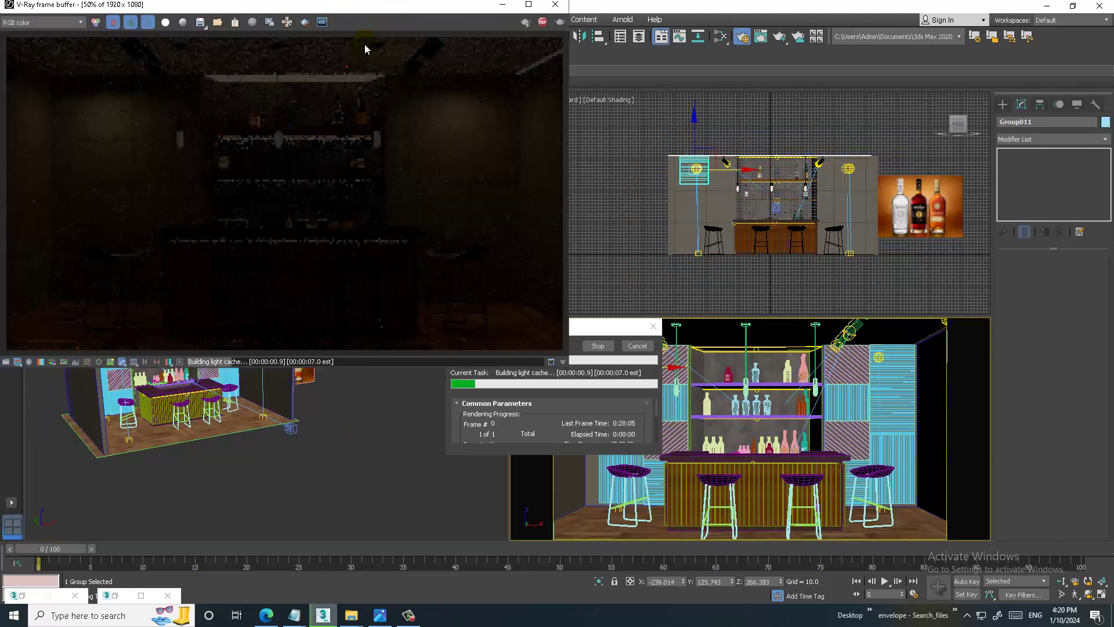
left_click(555, 4)
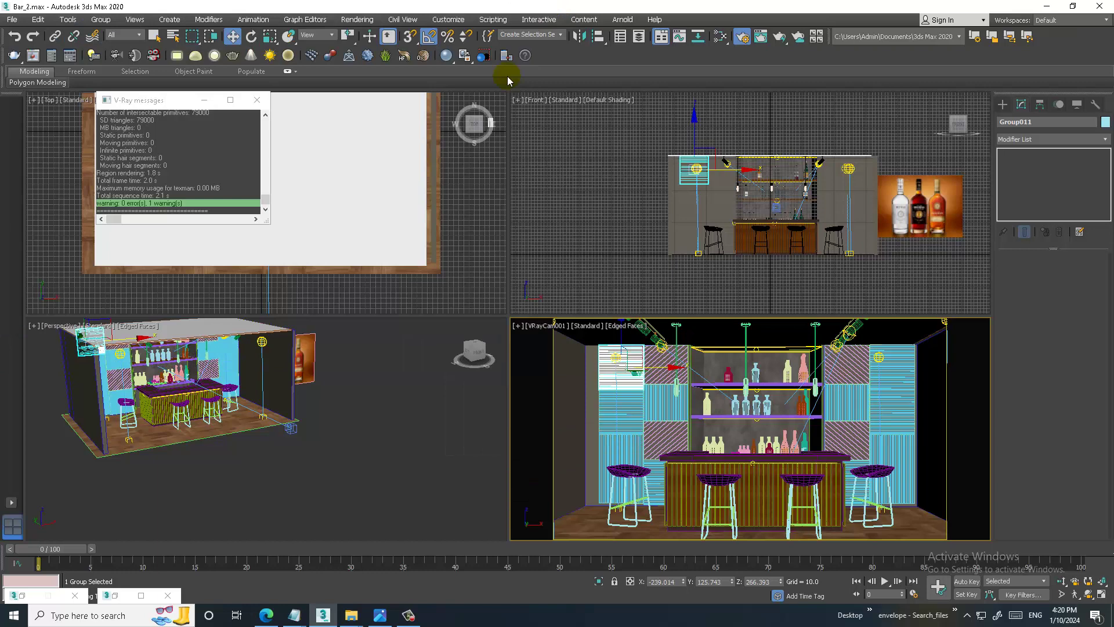
Set VRayCam001's shutter speed to 10.0.
left_click(291, 429)
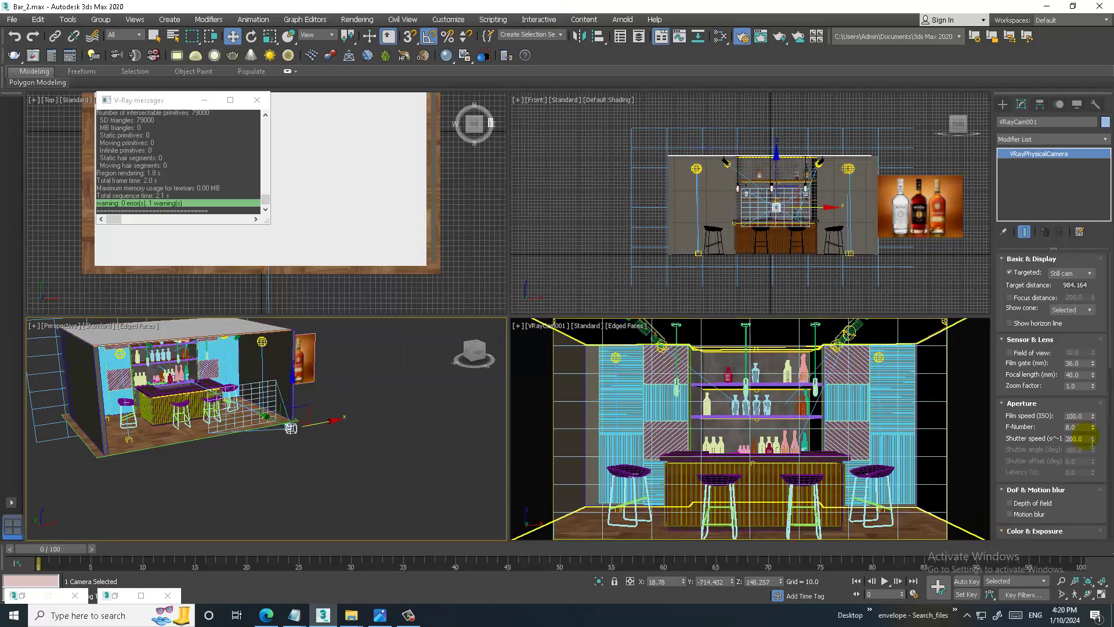
left_click(1090, 439)
type("10")
key("Return")
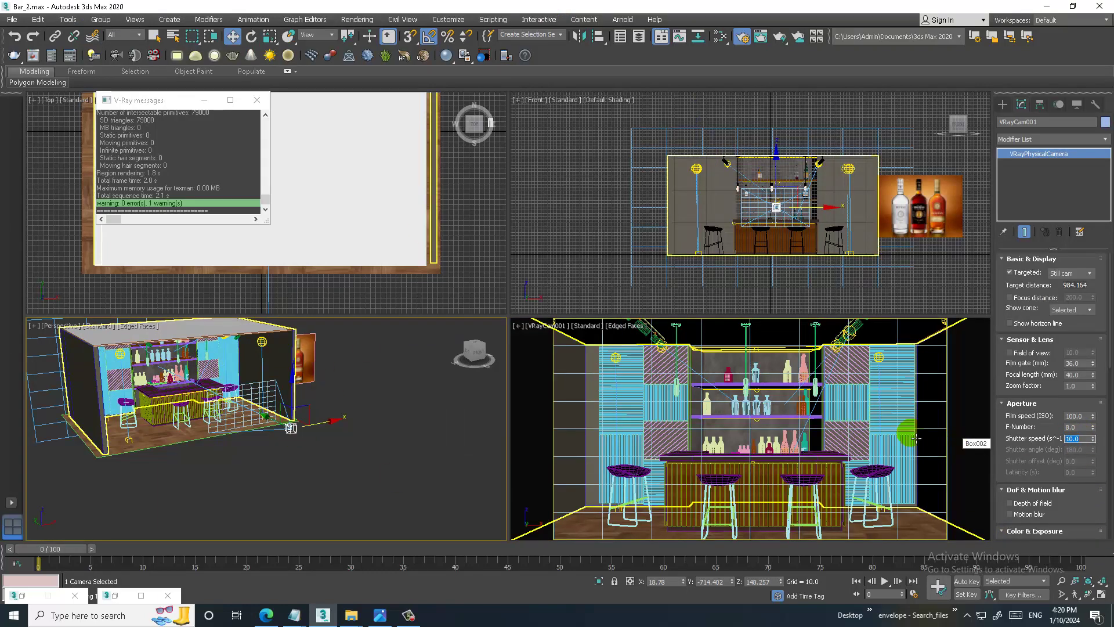
Start a V-Ray IPR render from Render Setup and select VRayCam001 again.
left_click(357, 21)
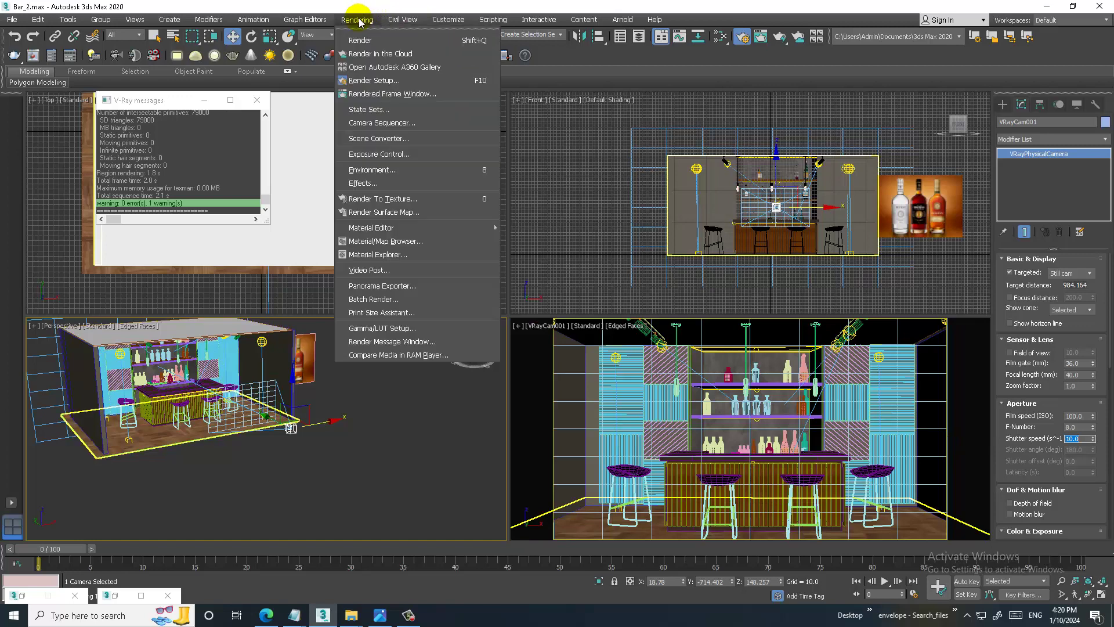
left_click(383, 80)
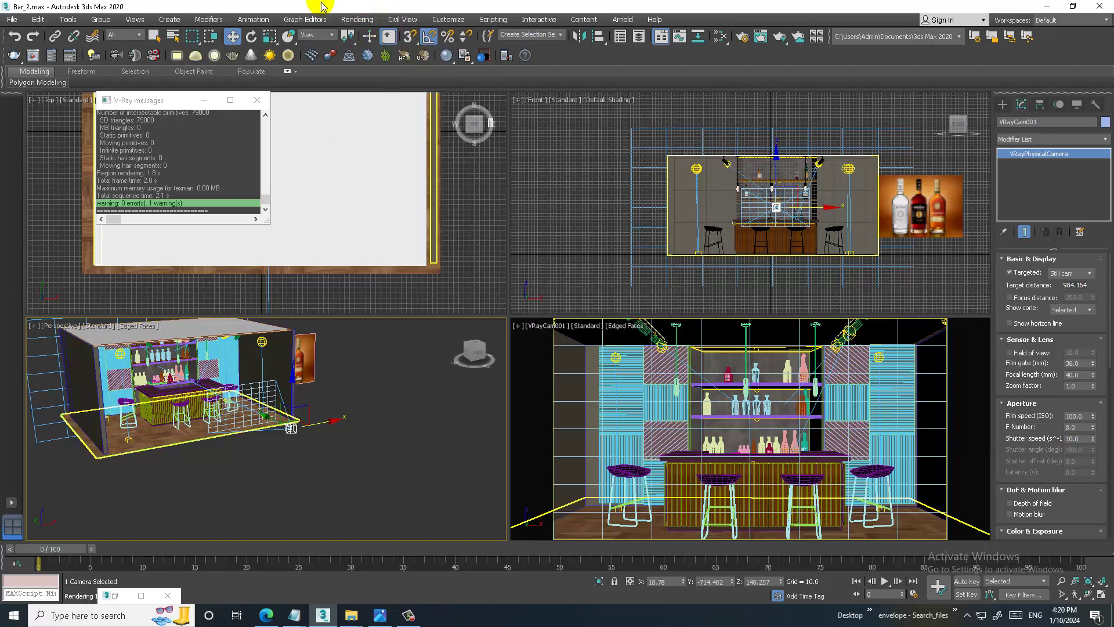
left_click(358, 20)
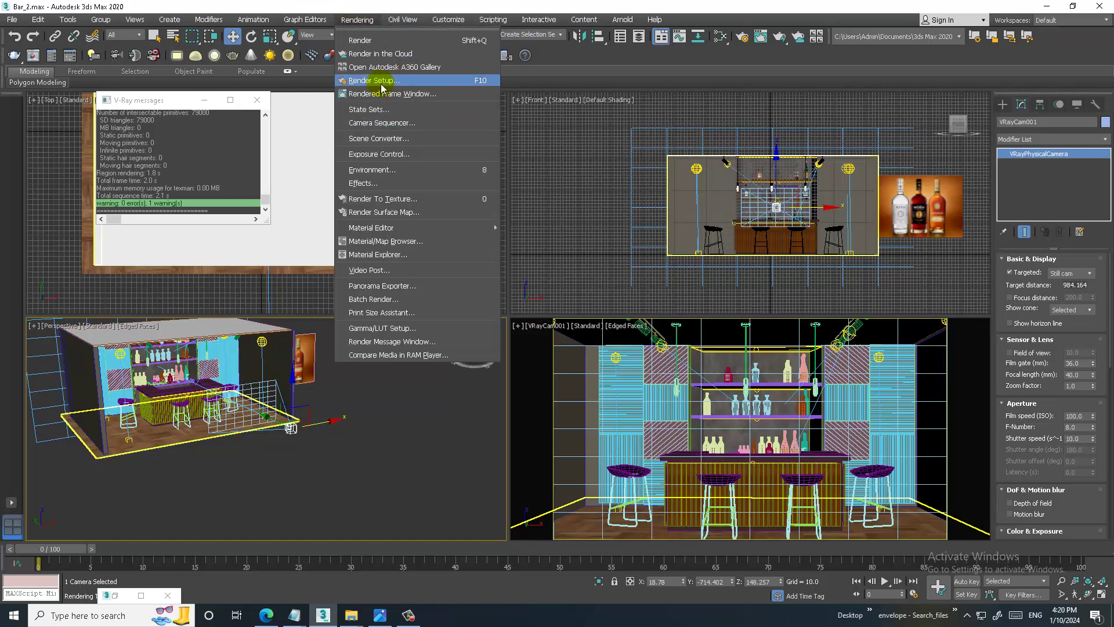
left_click(378, 84)
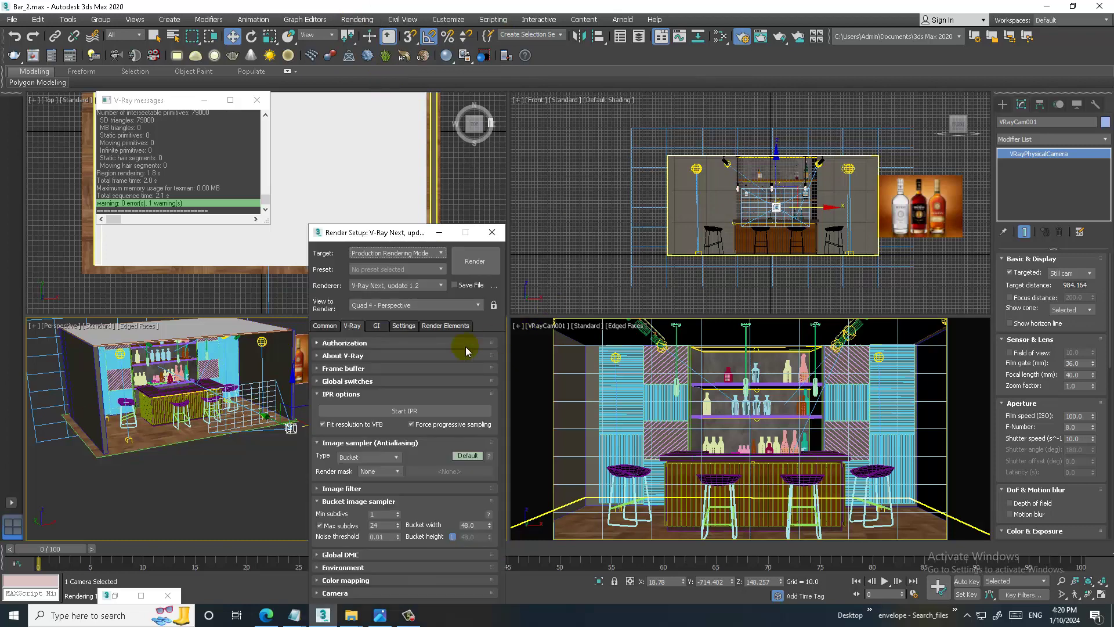
left_click(432, 411)
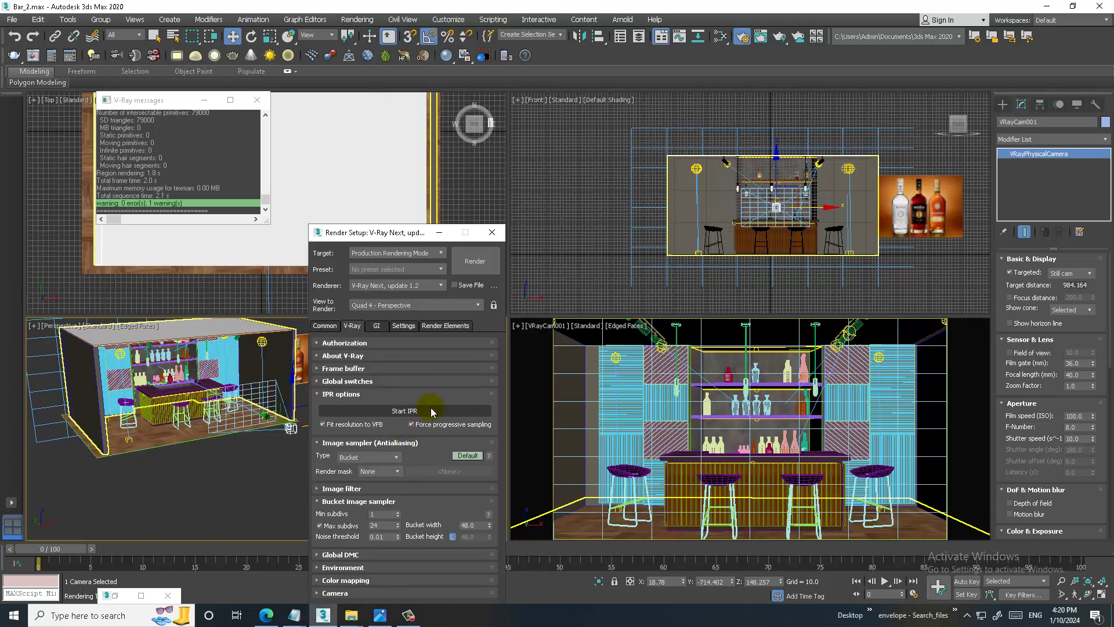
left_click(677, 376)
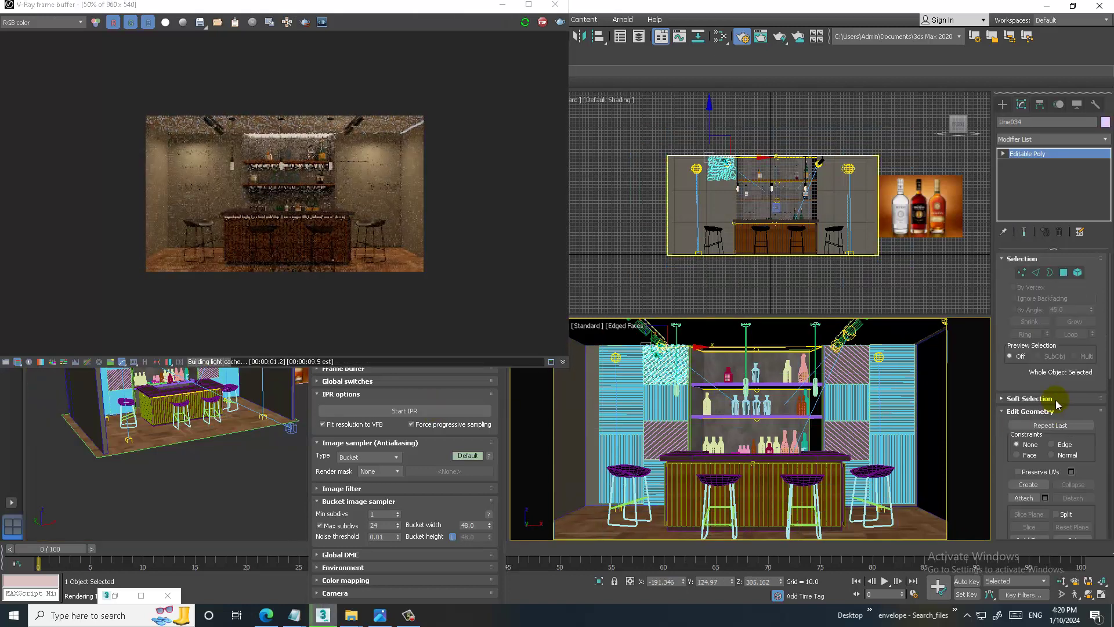
left_click(371, 413)
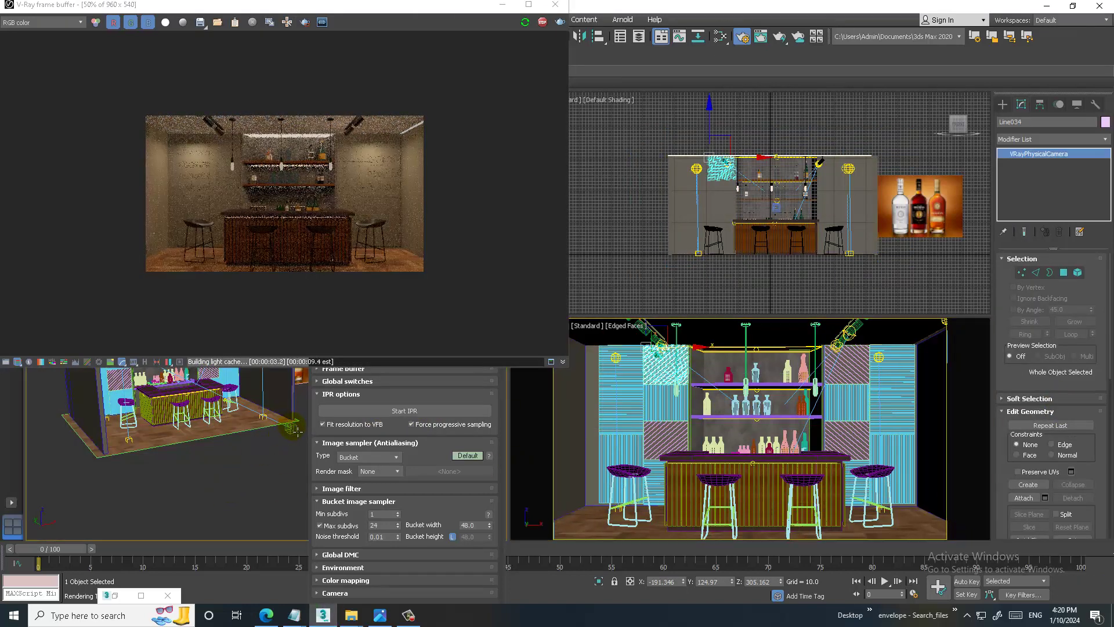
left_click(873, 473)
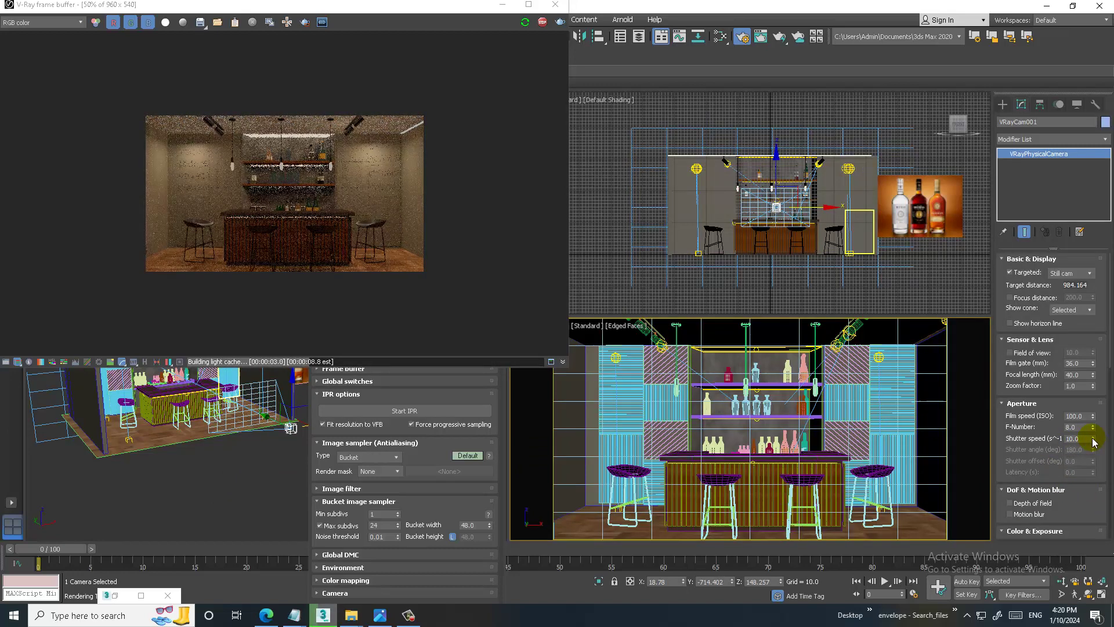
Set VRayCam001's shutter speed to 6.0 and film speed (ISO) to 100.
mouse_move(1094, 441)
left_mouse_down()
mouse_move(1090, 380)
mouse_move(1088, 459)
left_mouse_up()
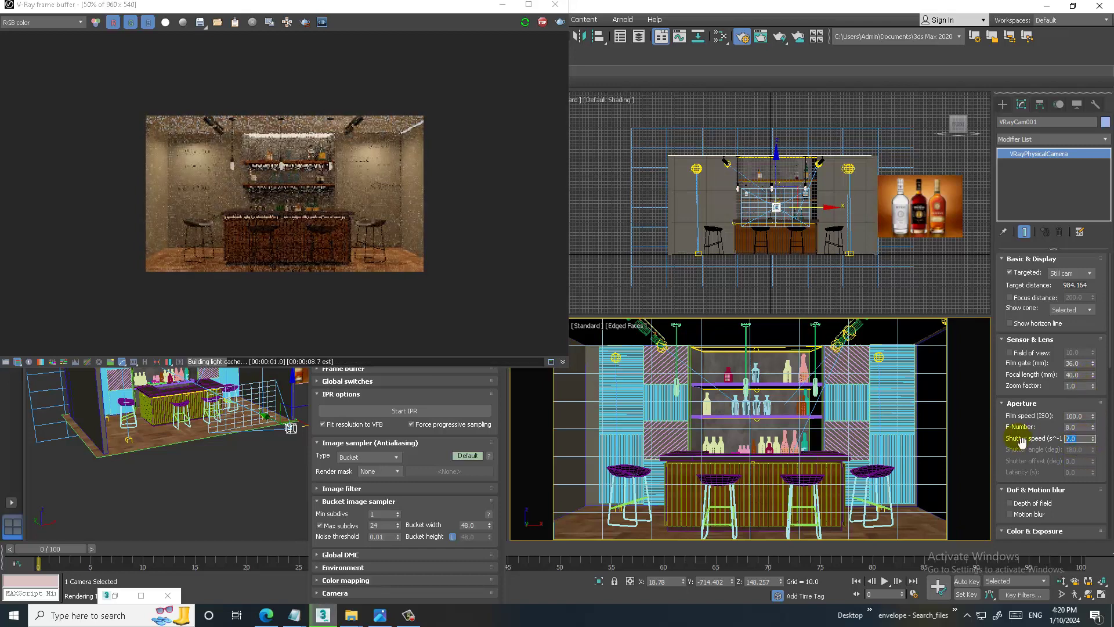
type("6")
key("Return")
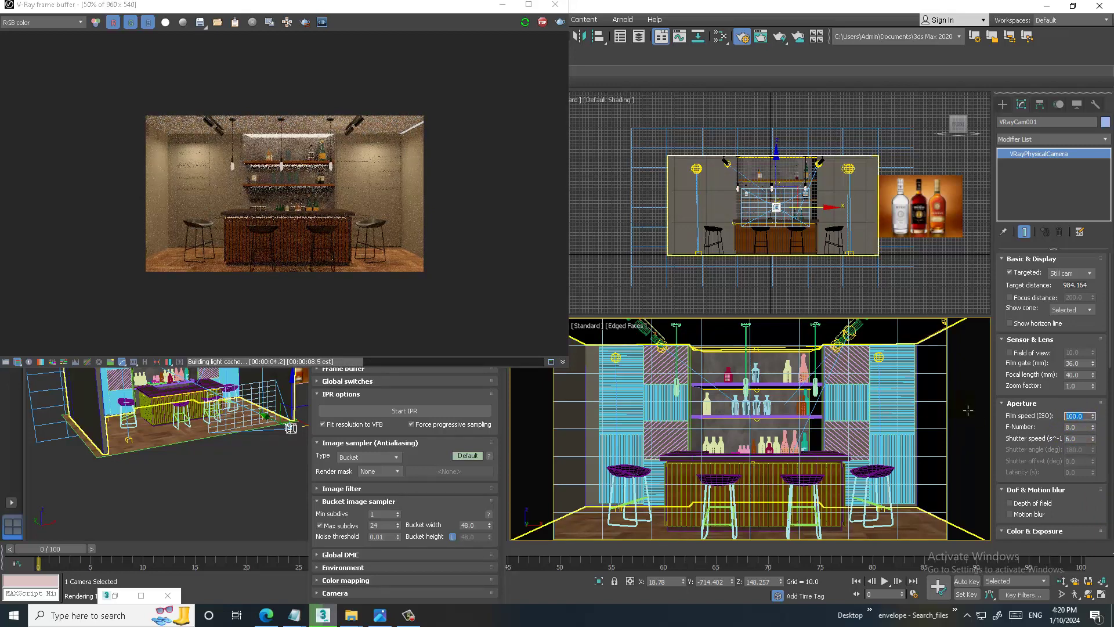
type("10")
key("Return")
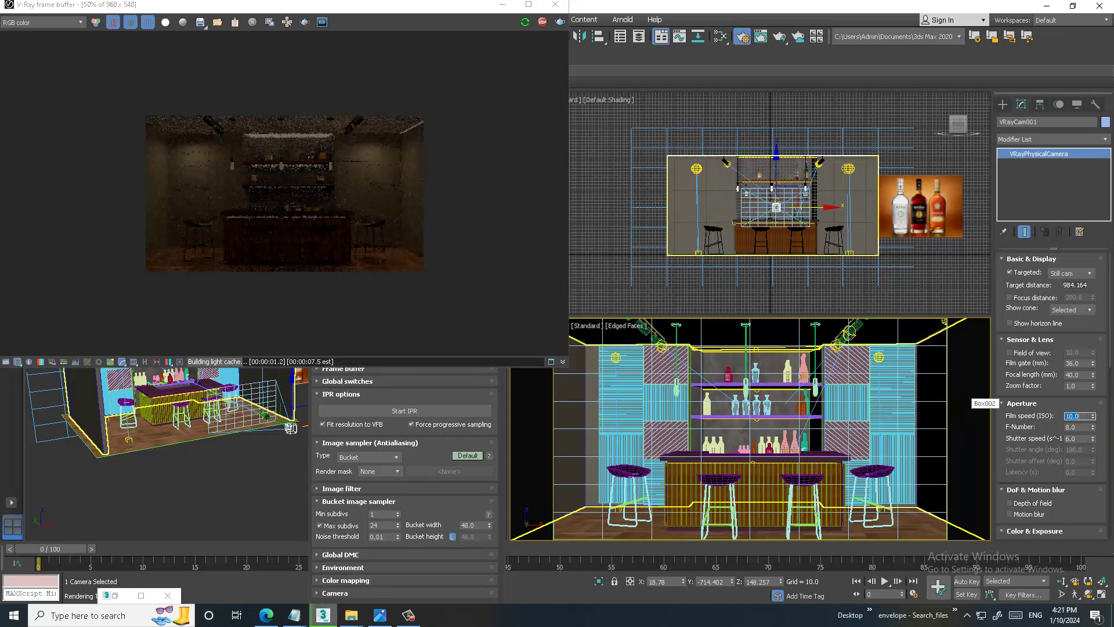
type("100")
key("Return")
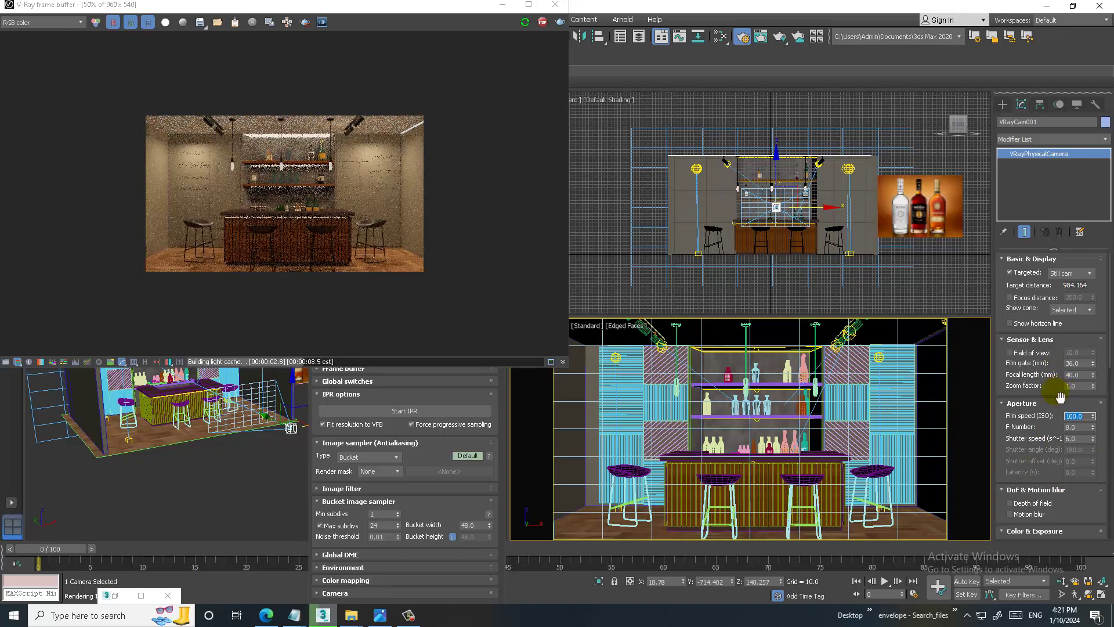
Set the camera's white balance to D50, then select VRayLight005.
left_click_drag(1060, 396, 1052, 257)
left_click(1076, 428)
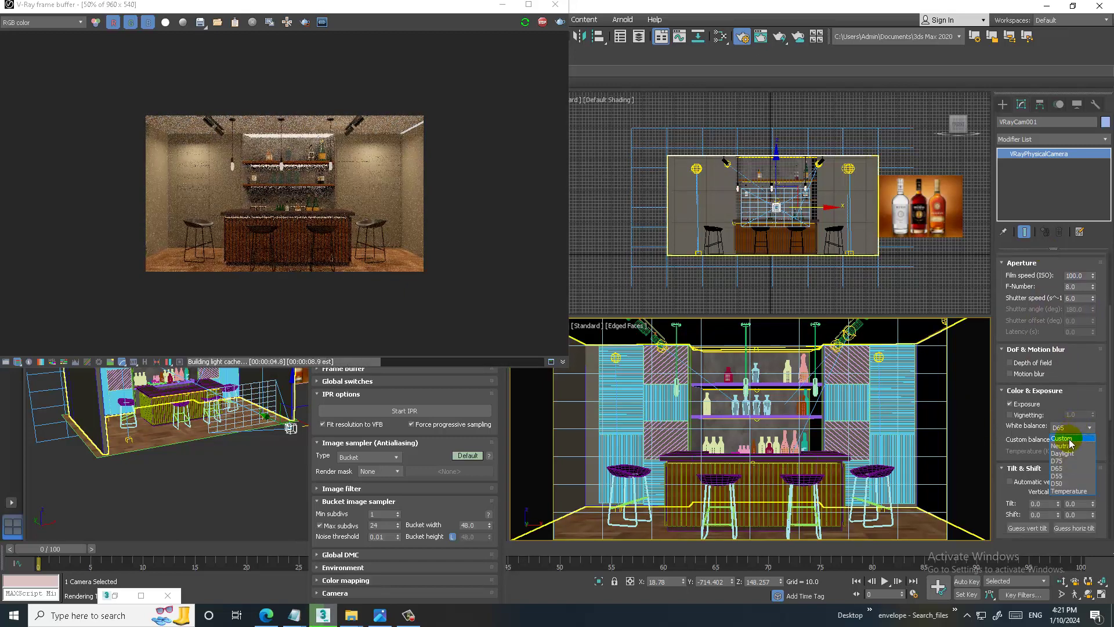
left_click(1066, 446)
left_click(1076, 428)
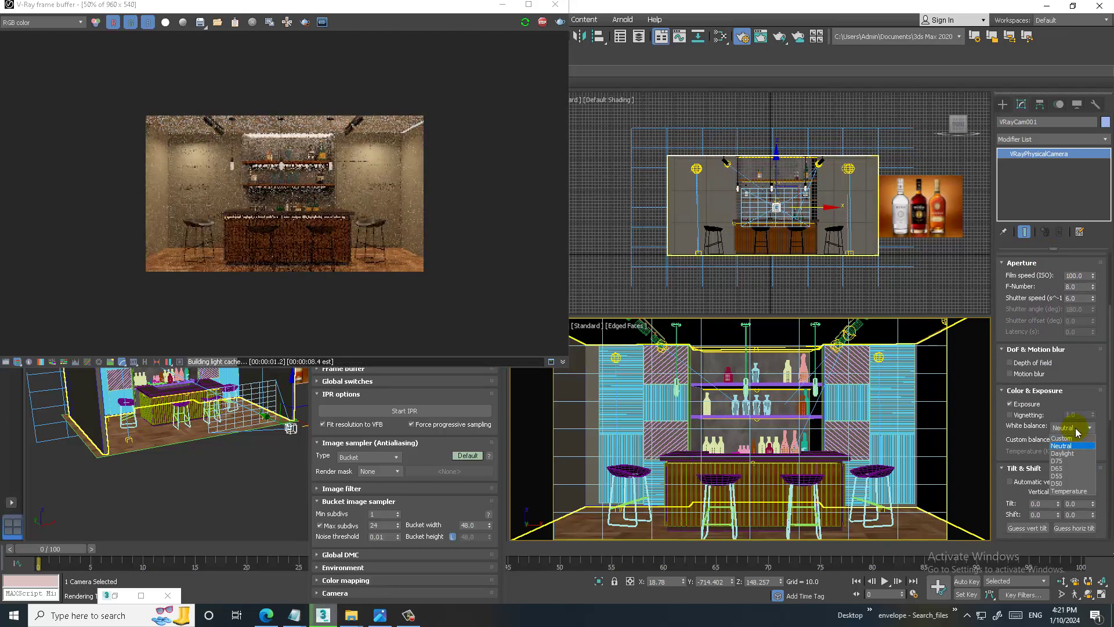
left_click(1068, 453)
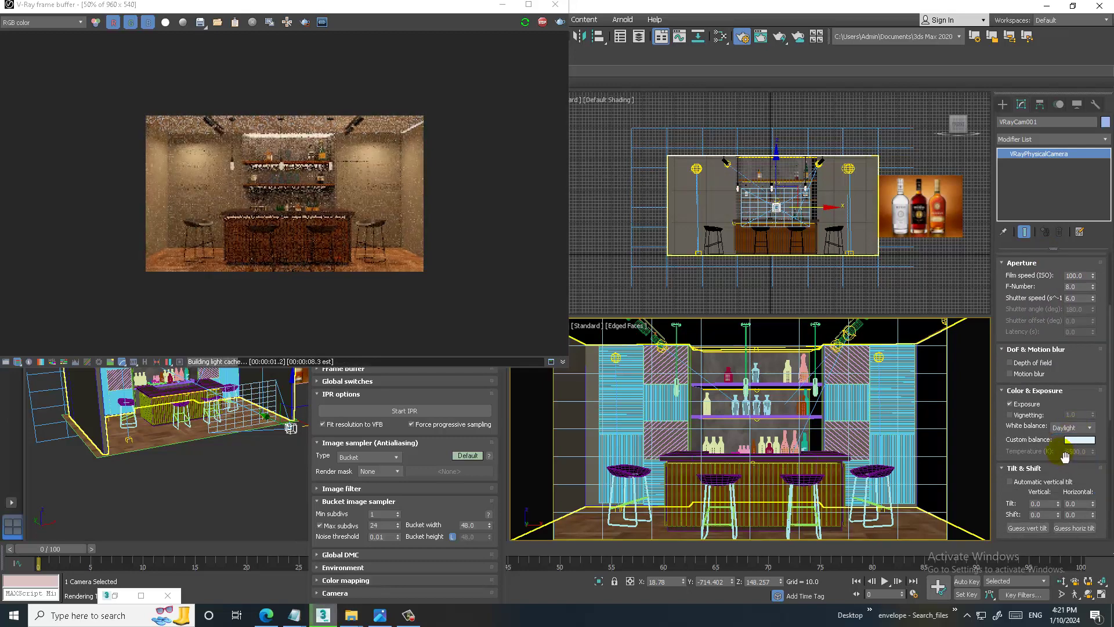
left_click(1068, 429)
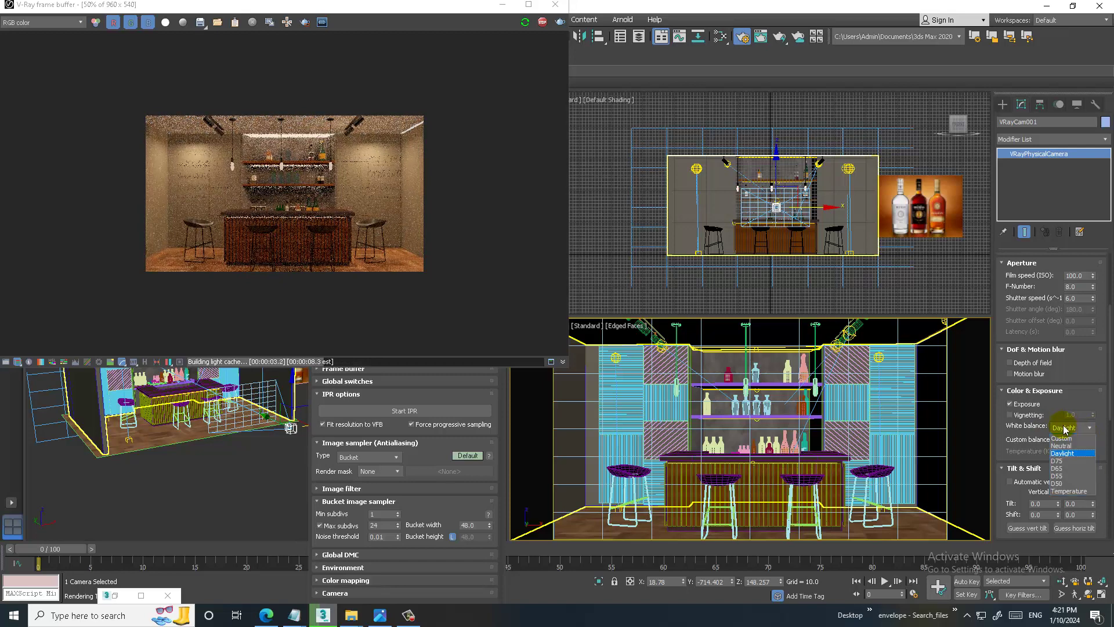
left_click(1064, 461)
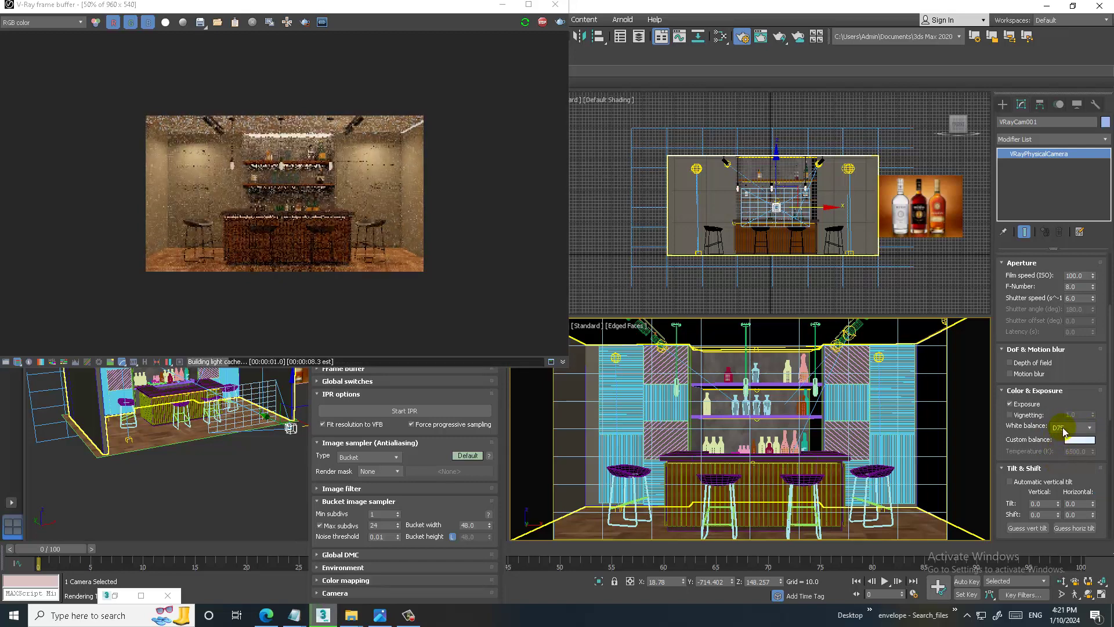
left_click(1061, 428)
left_click(1063, 468)
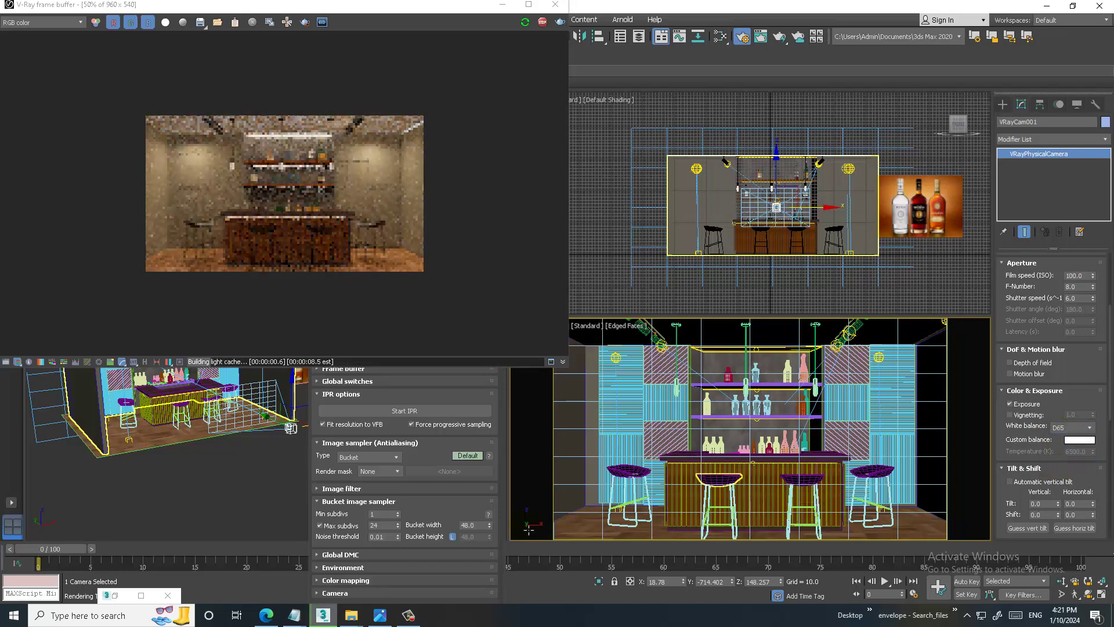
left_click(408, 616)
left_click(408, 618)
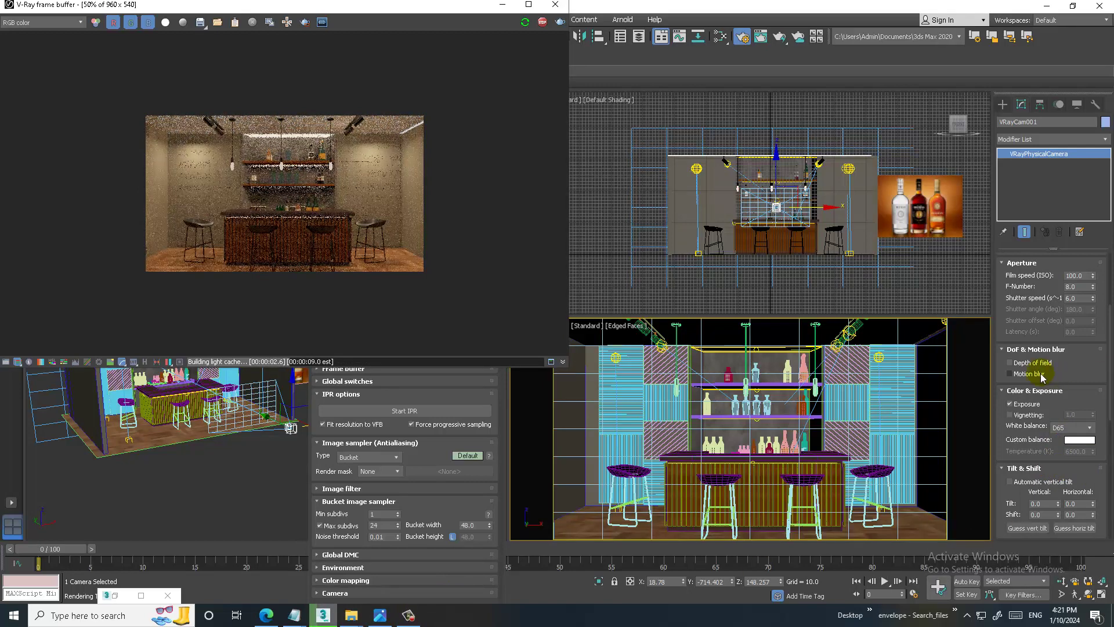
left_click(1059, 428)
left_click(1072, 477)
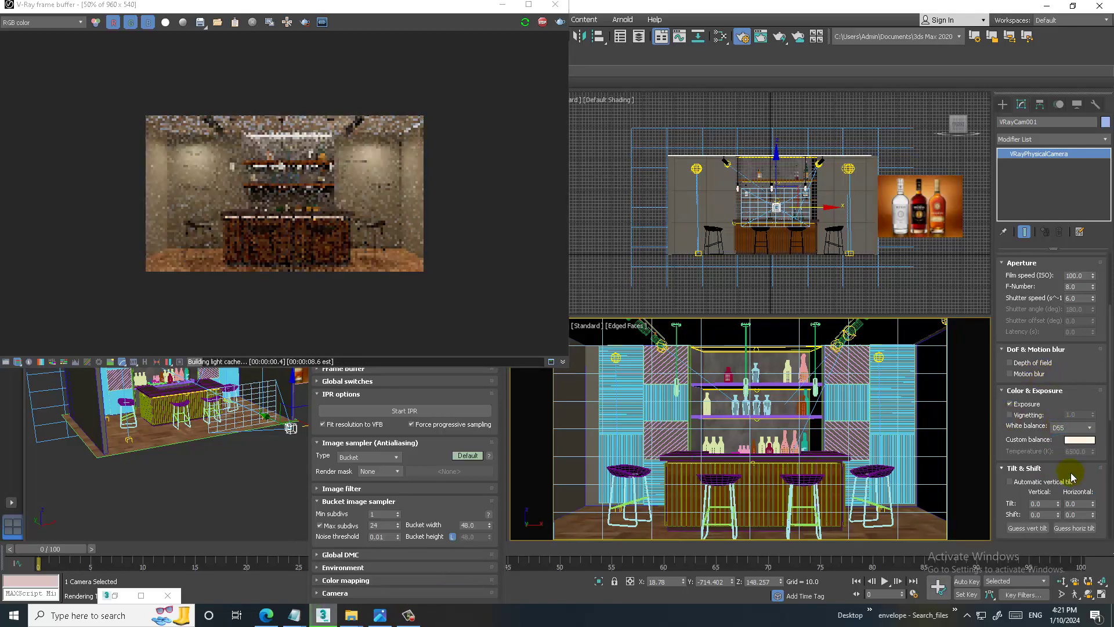
left_click(1072, 428)
left_click(1074, 476)
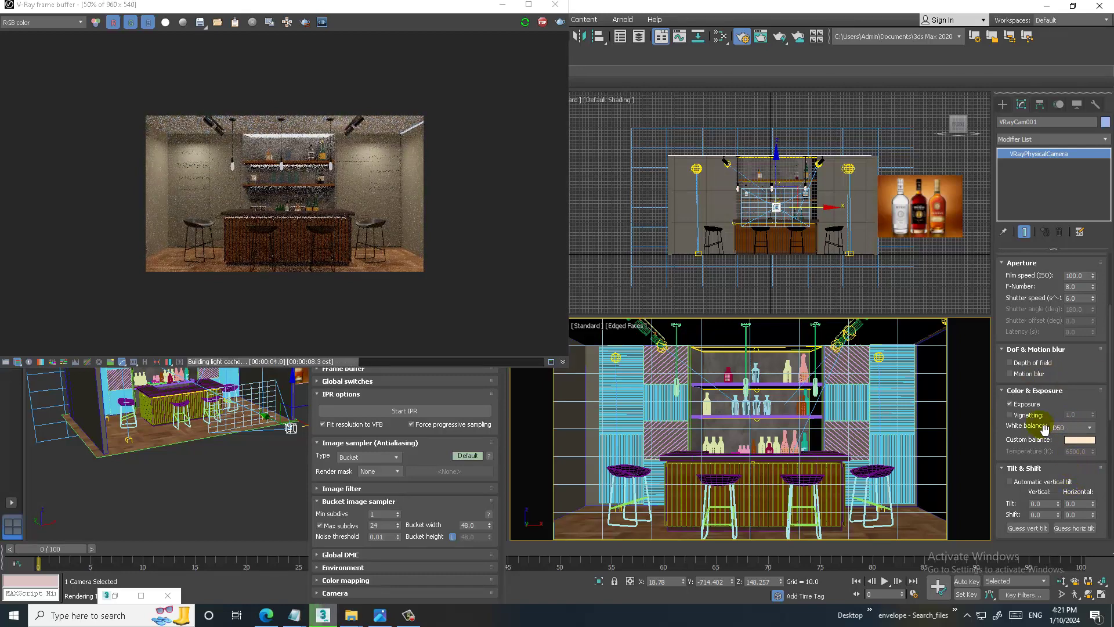
left_click(839, 352)
left_click(839, 352)
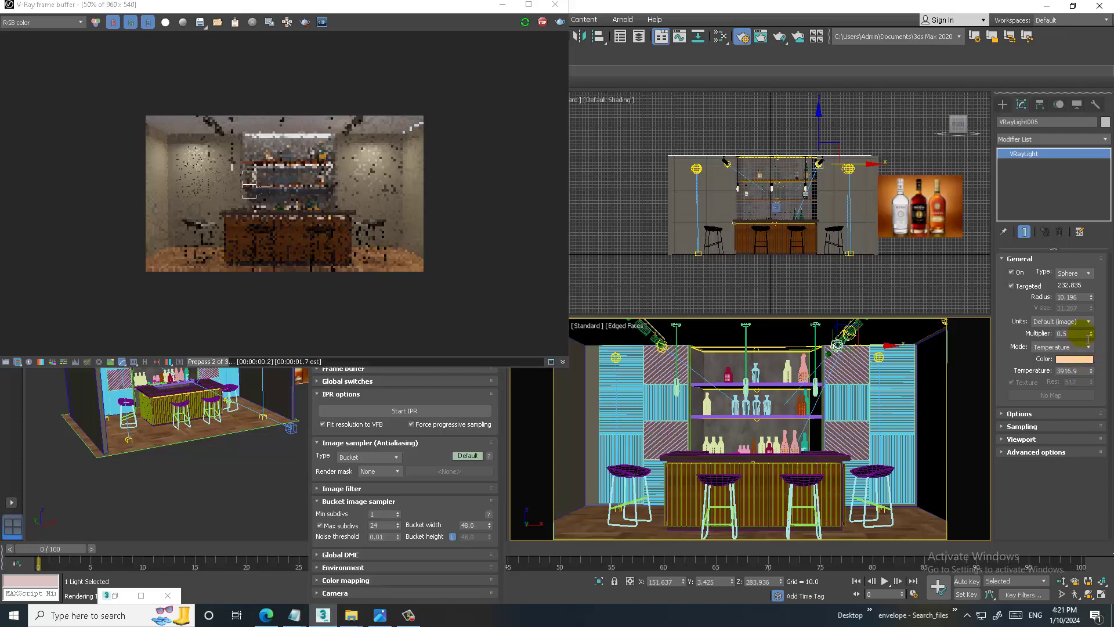
Drop VRayLight005's multiplier from 16.5 to 1.0 and view the render full size.
left_click_drag(1091, 334, 999, 333)
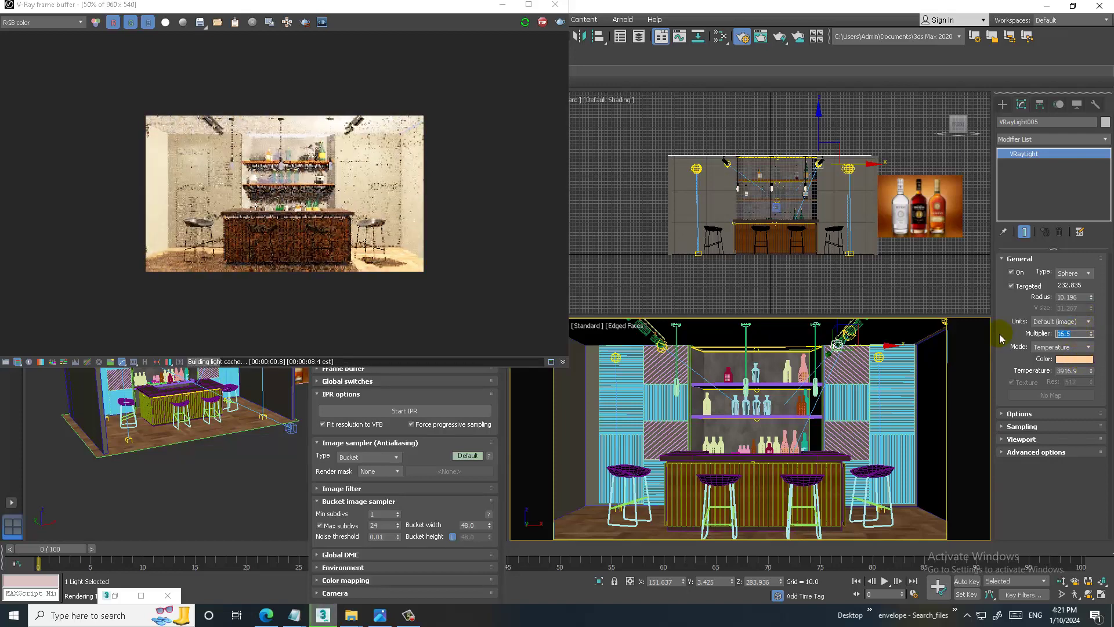
type("2")
key("Return")
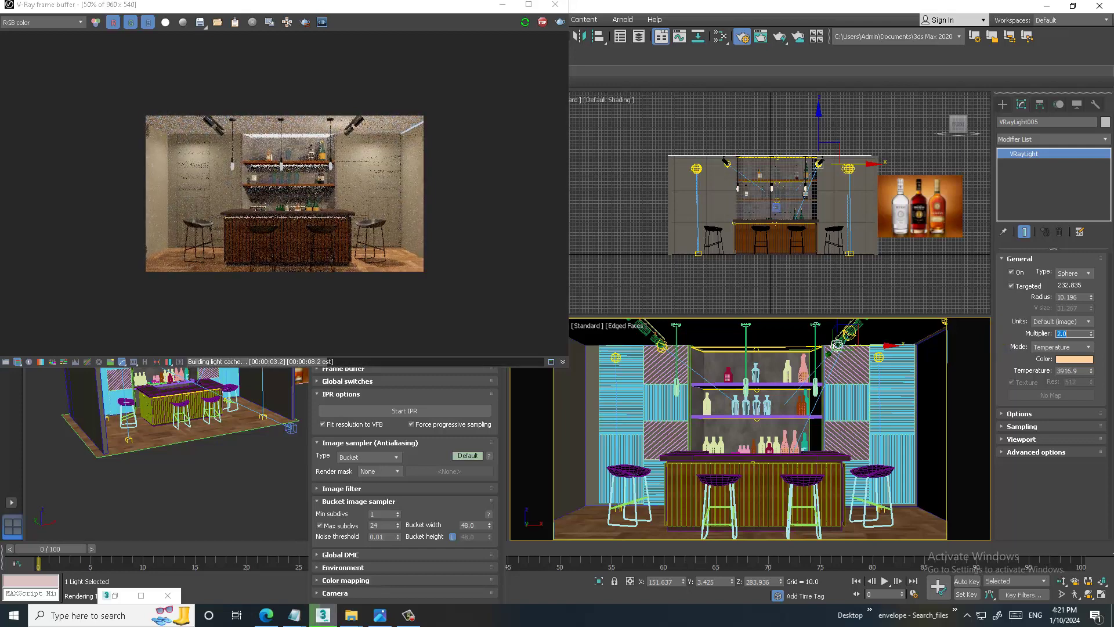
type("1")
key("Return")
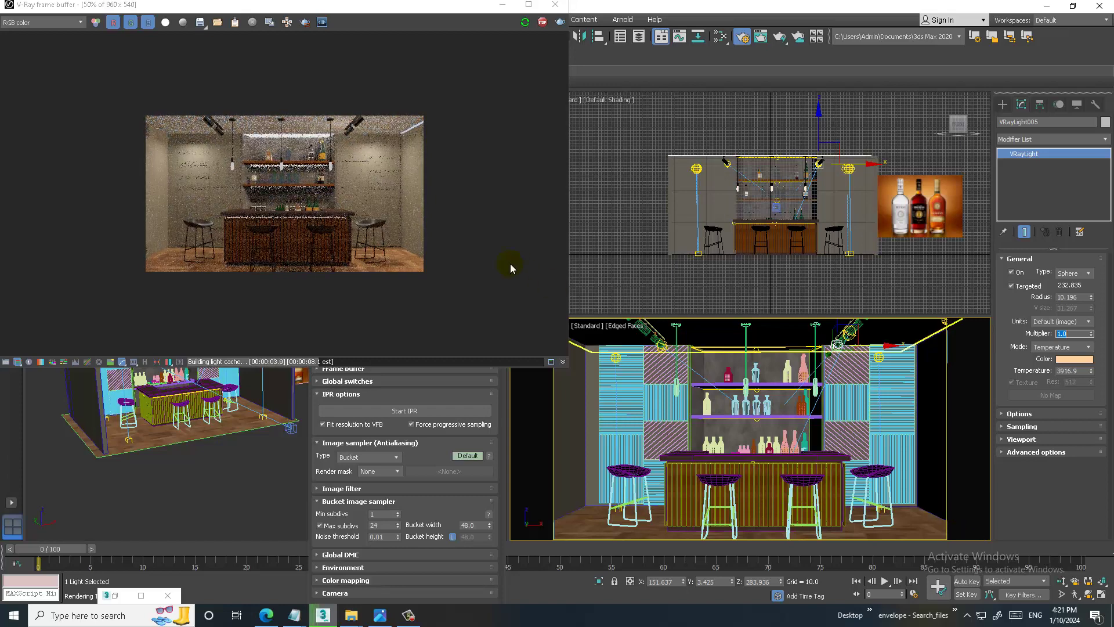
double_click(412, 159)
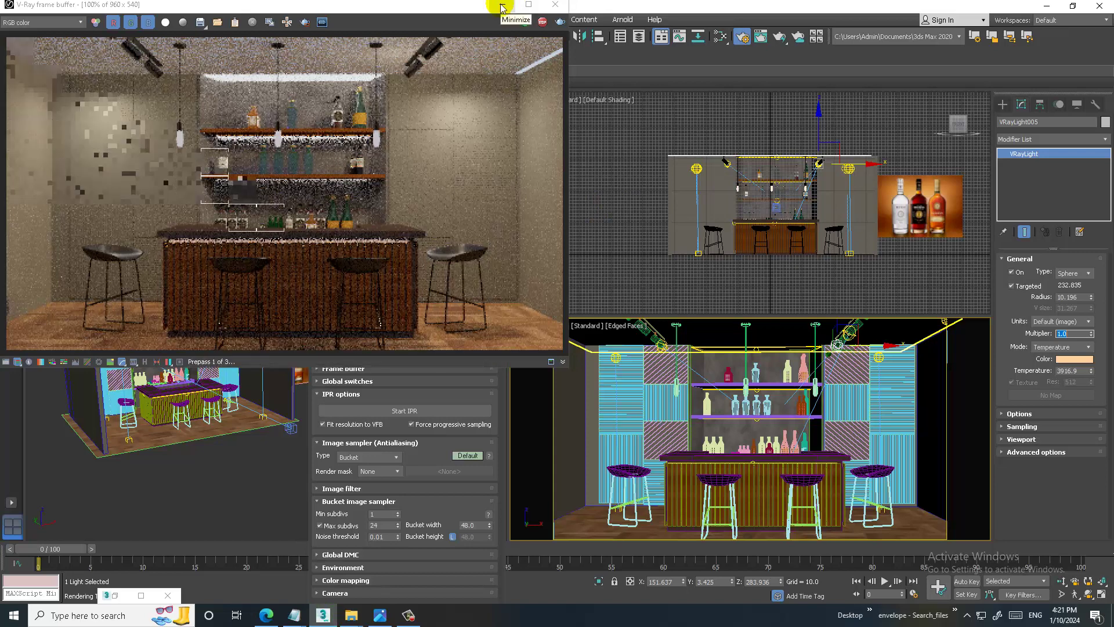
In Render Setup's Common tab, set a Custom output size of 6000 × 3000.
left_click_drag(410, 13, 350, 131)
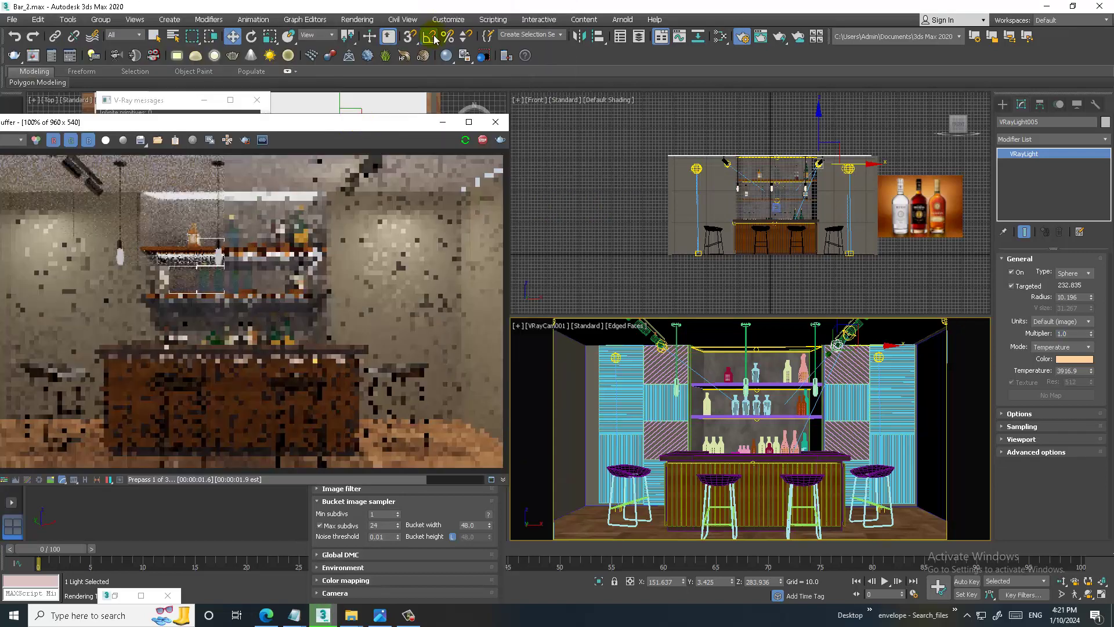
left_click(350, 19)
left_click(419, 85)
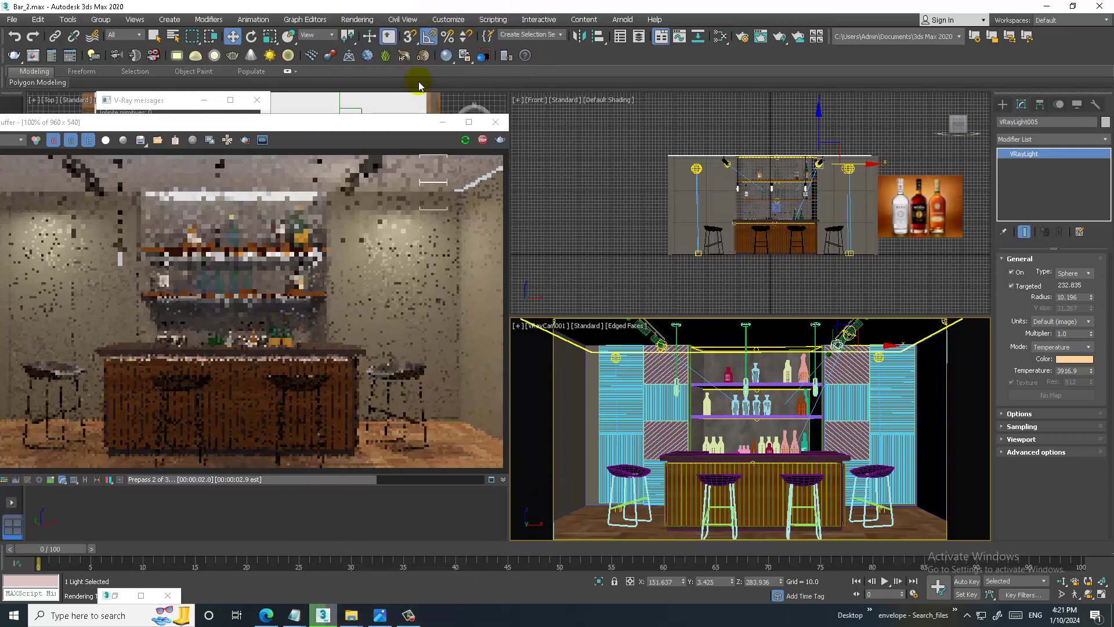
left_click(350, 20)
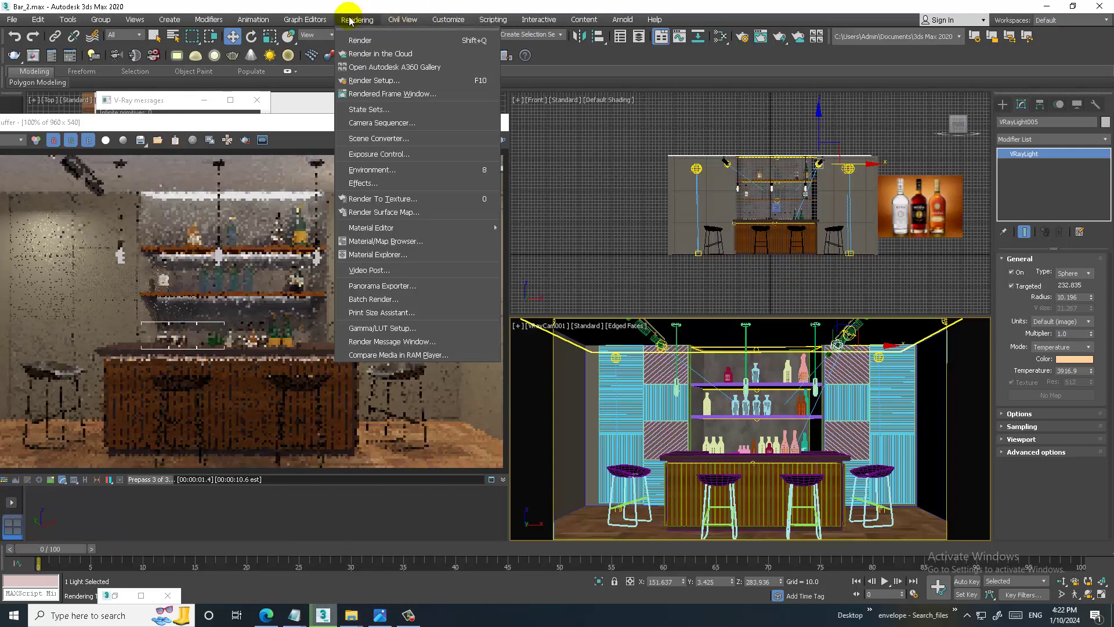
left_click(391, 79)
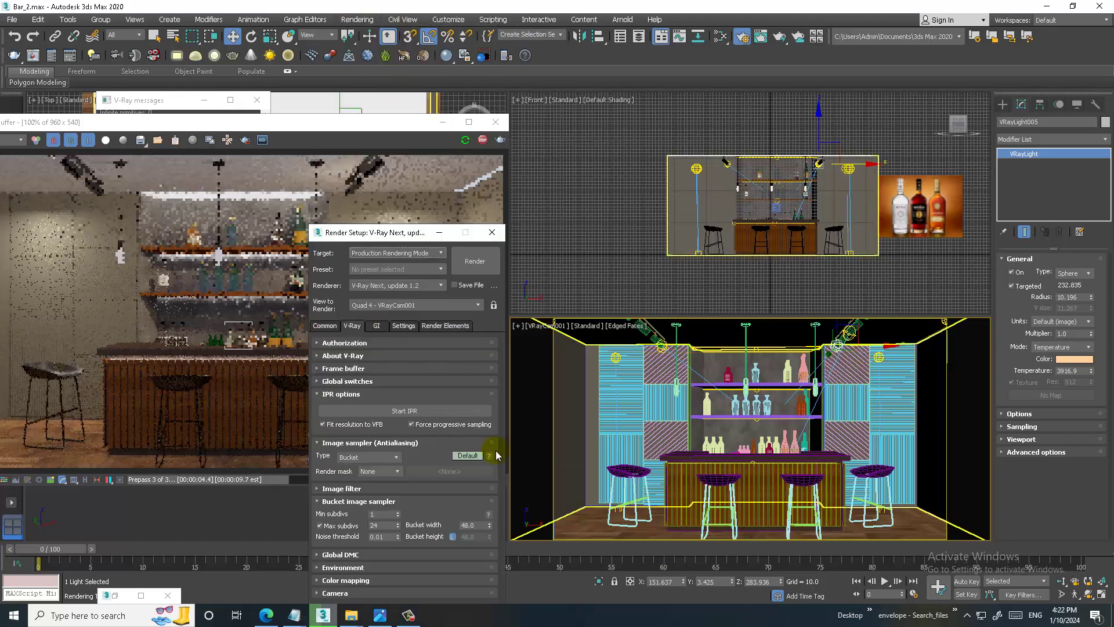
left_click(323, 326)
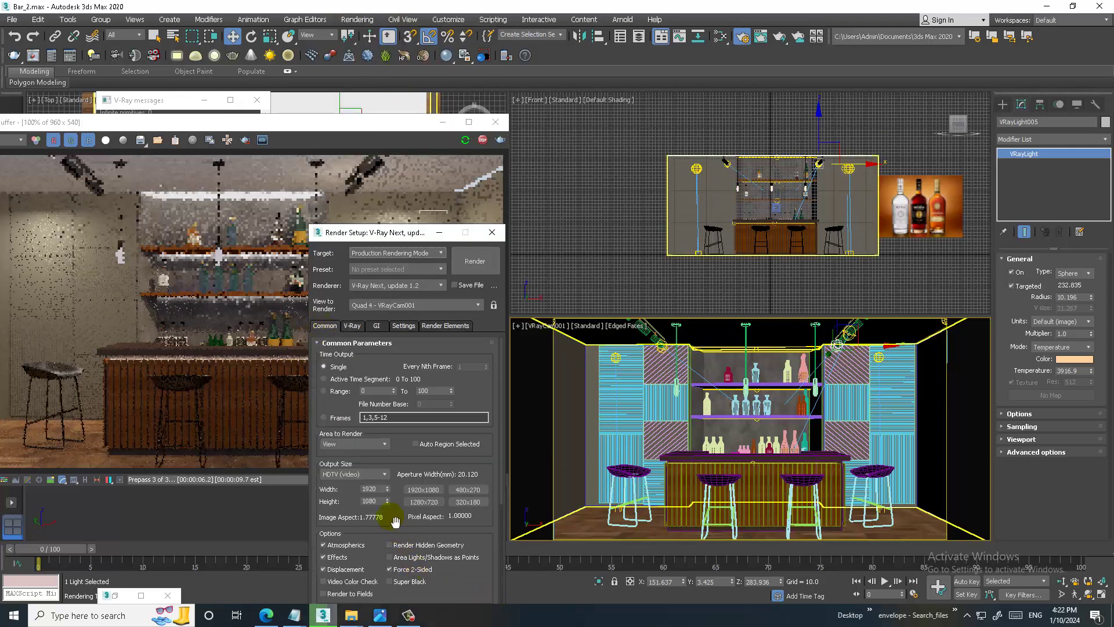
left_click(364, 474)
left_click(377, 485)
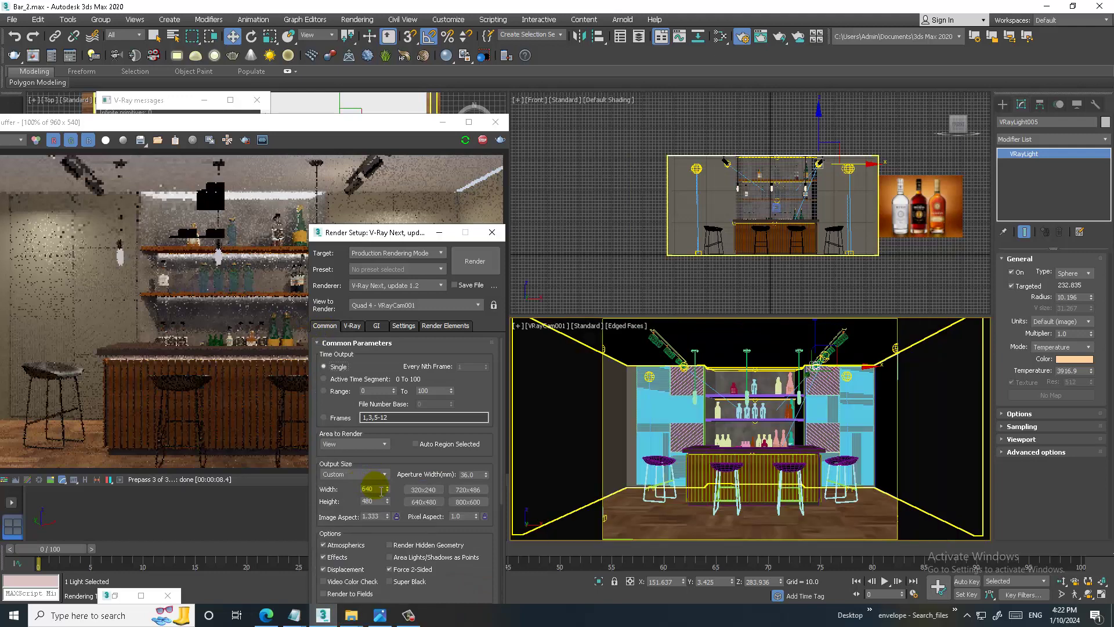
double_click(372, 489)
type("6000")
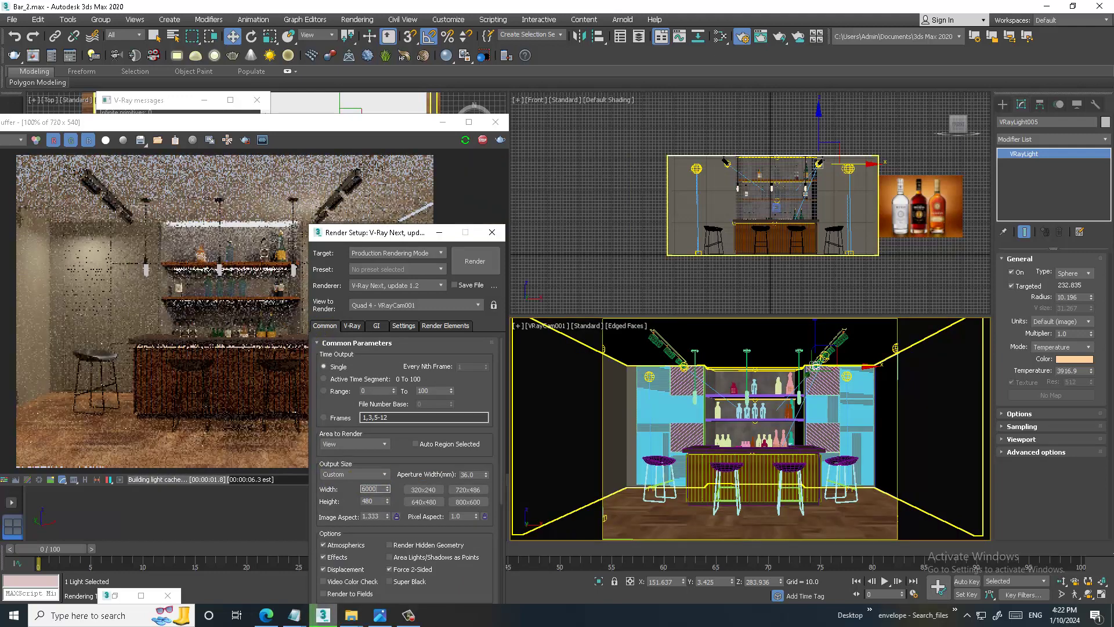
key("Tab")
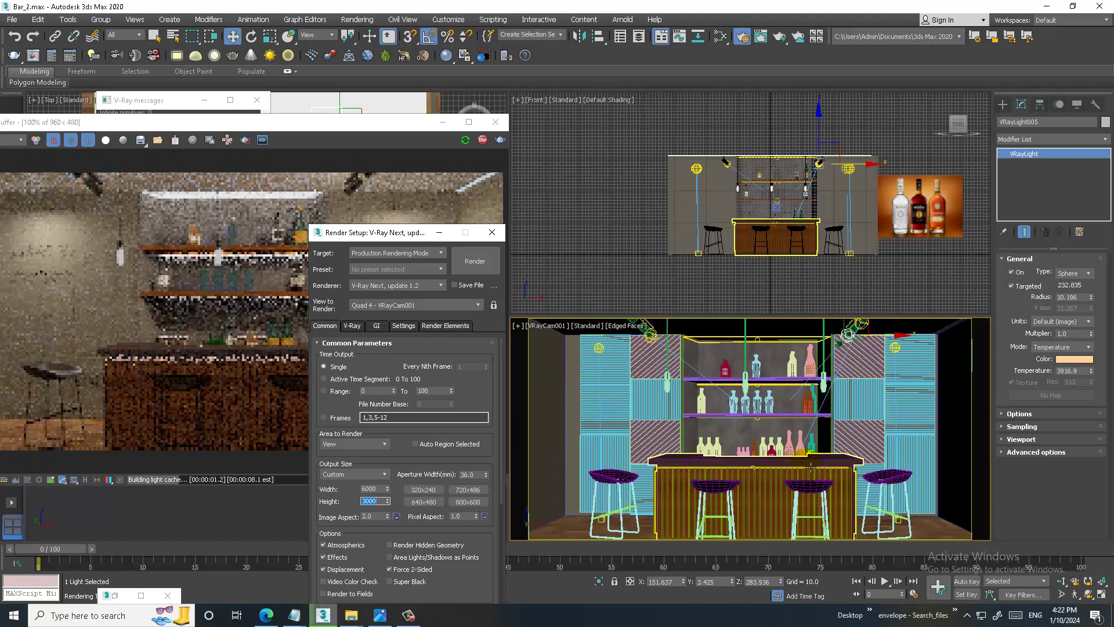
left_click(352, 326)
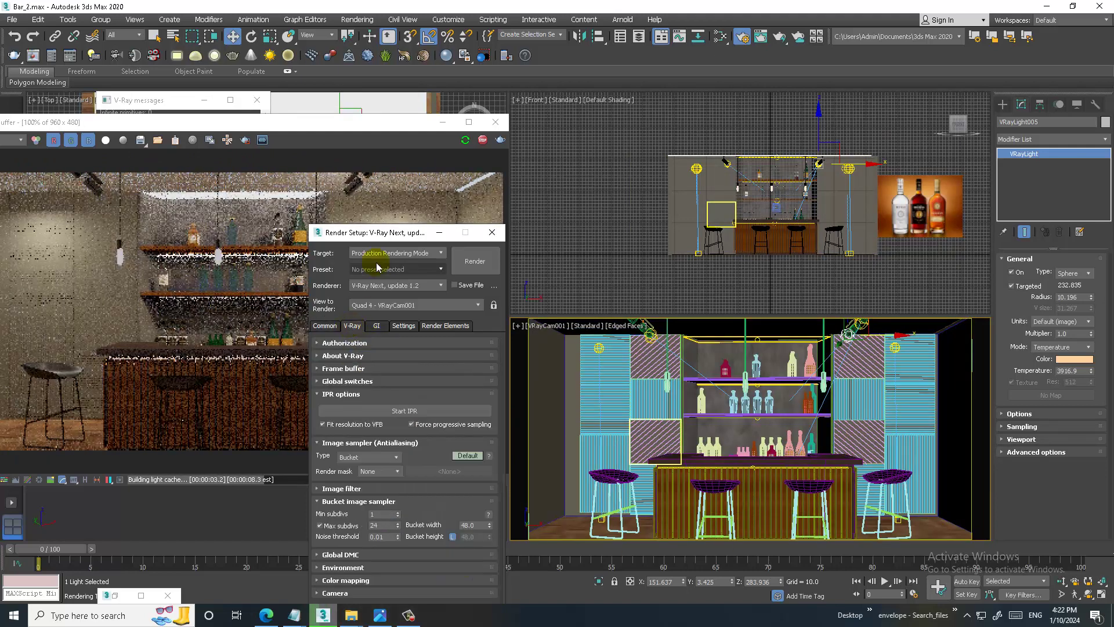
Switch the V-Ray image sampler to Advanced and expand the image filter settings.
left_click_drag(376, 232, 378, 79)
left_click(470, 302)
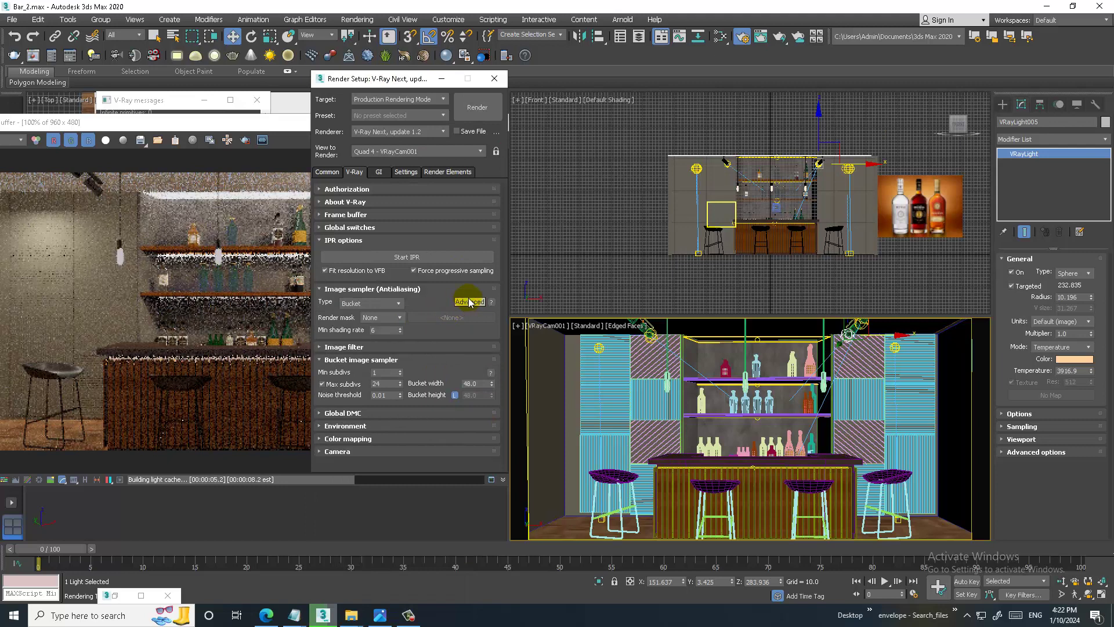
left_click(389, 347)
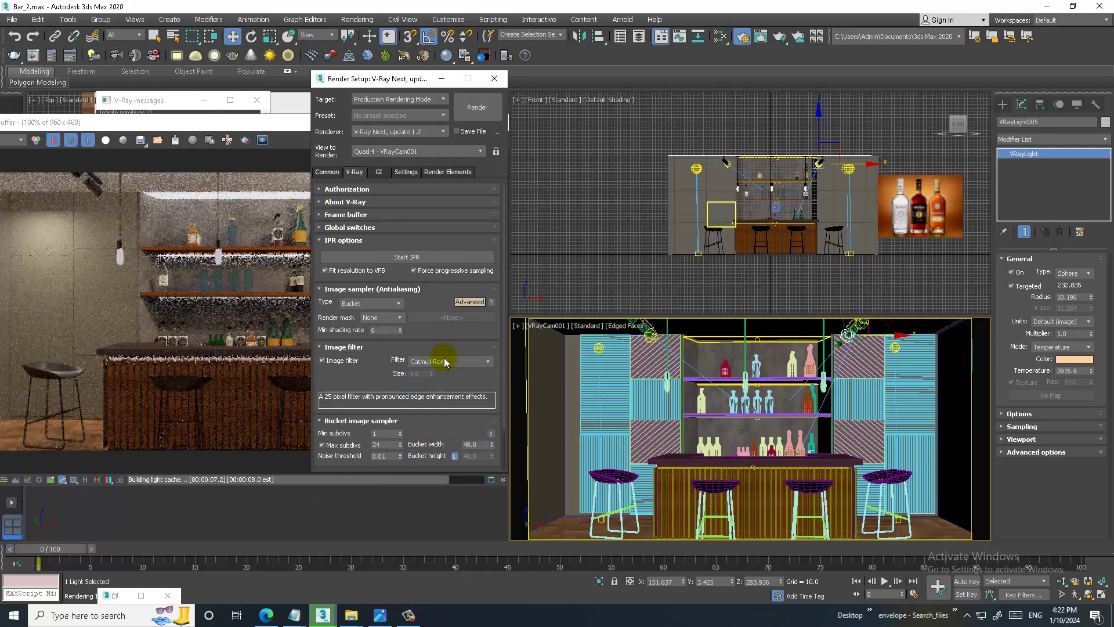
scroll(359, 374, "down", 2)
Set Global DMC to Advanced with Lock noise pattern and Use local subdivs enabled.
left_click(382, 438)
scroll(383, 440, "down", 3)
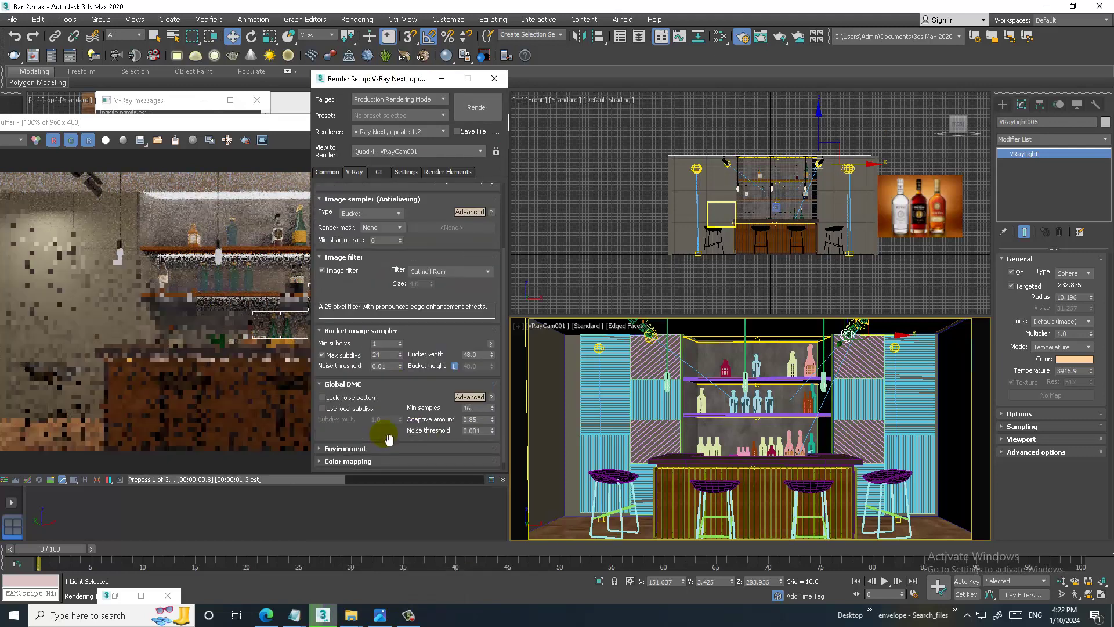
left_click(469, 399)
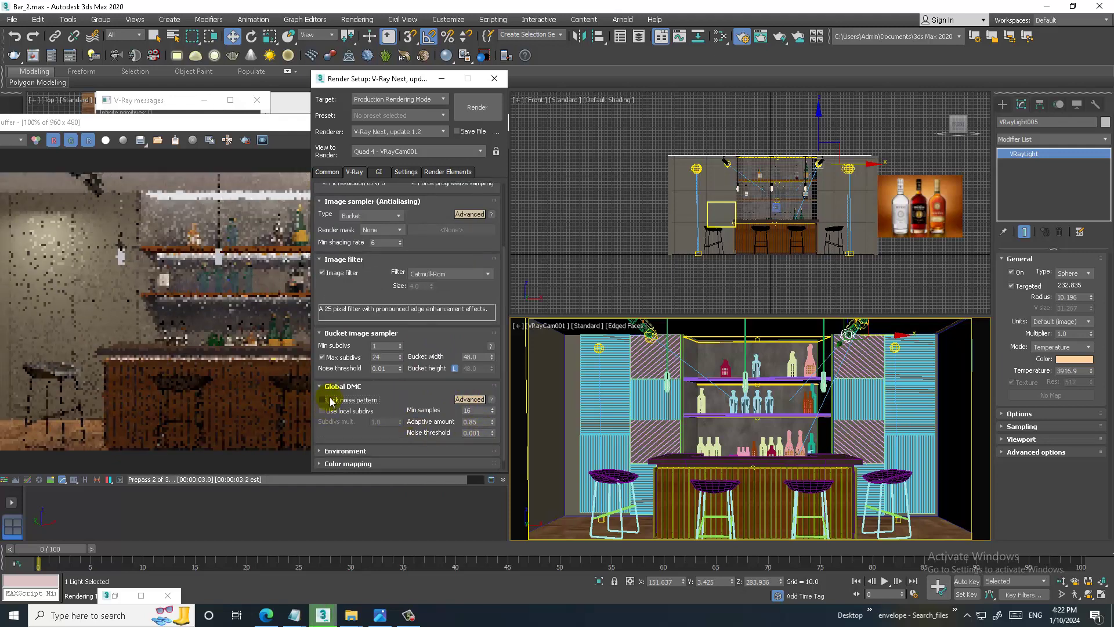
left_click(323, 399)
left_click(332, 412)
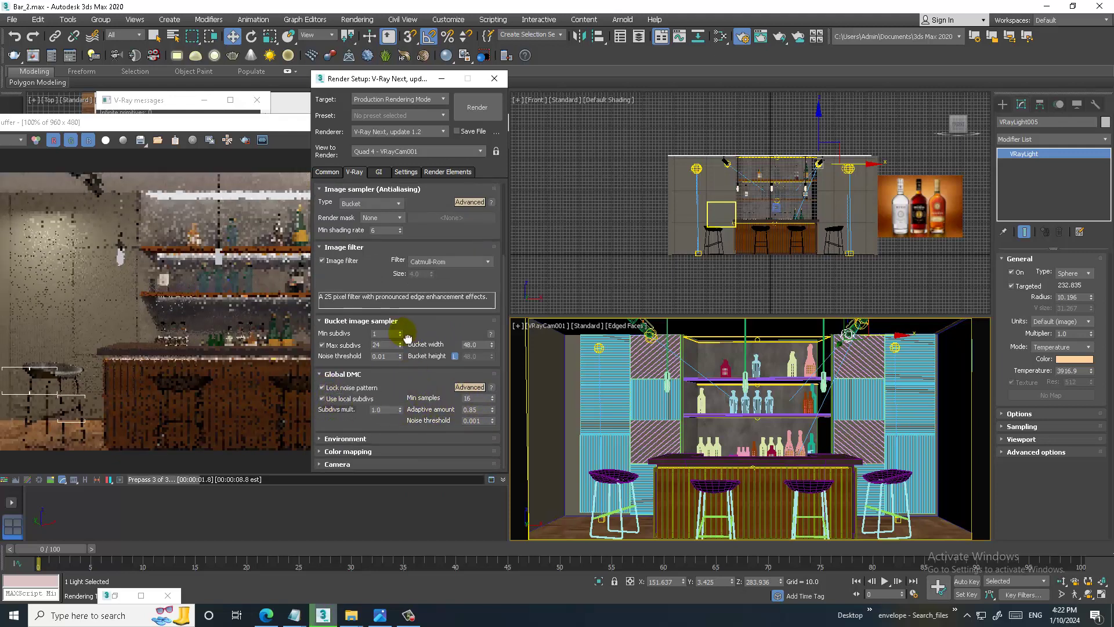
left_click(363, 450)
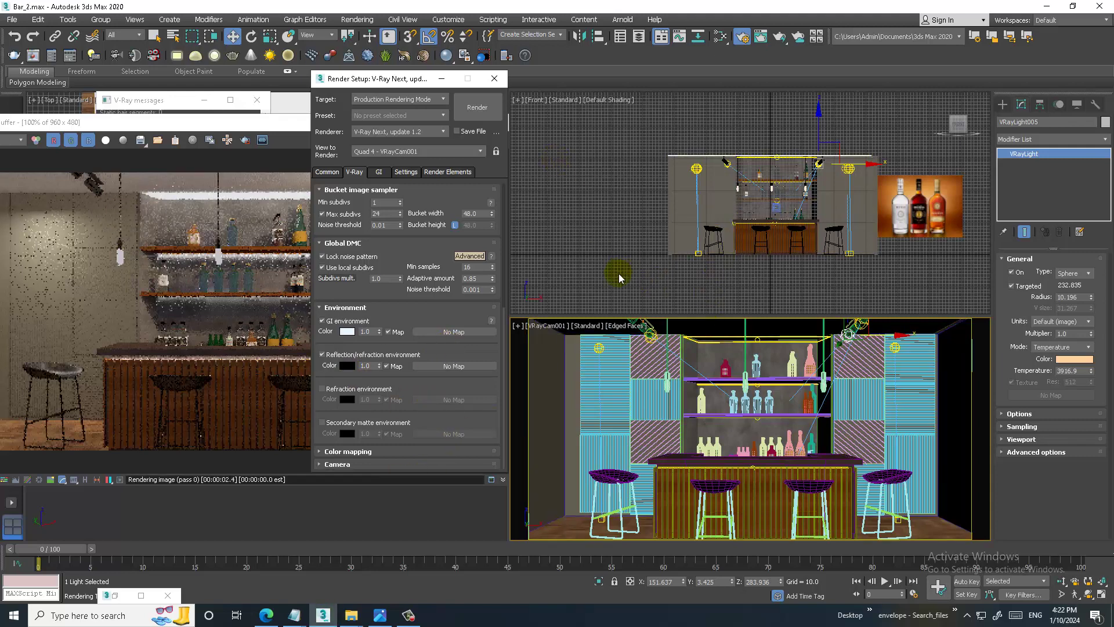
Switch the Material Editor to Compact mode, save the scene and re-render the camera view.
key("m")
left_click(539, 129)
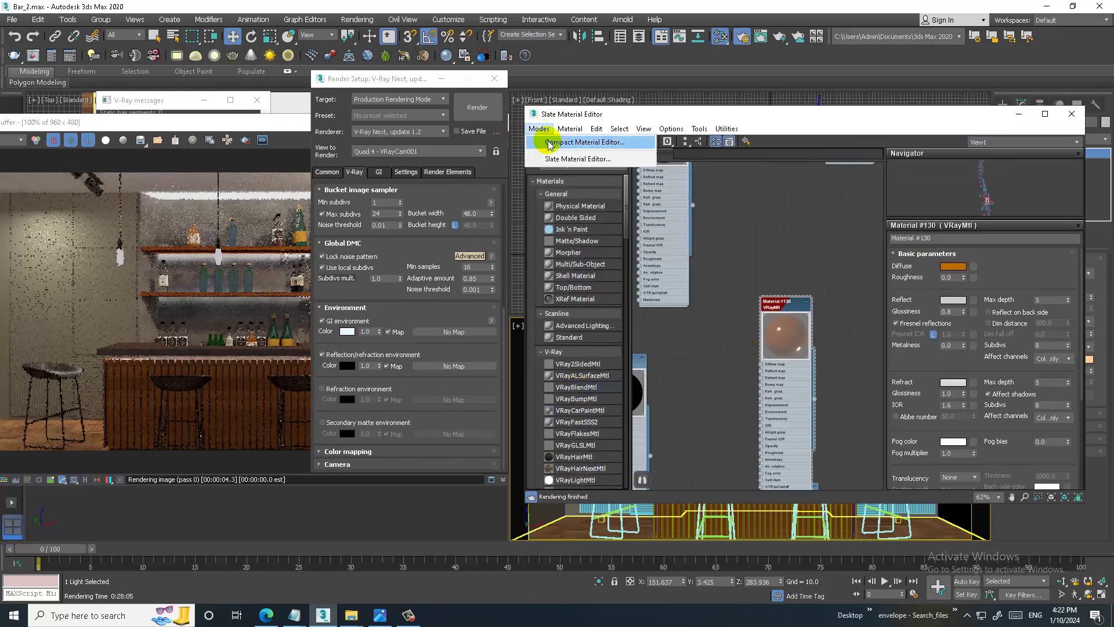
left_click(550, 143)
left_click_drag(212, 100, 758, 137)
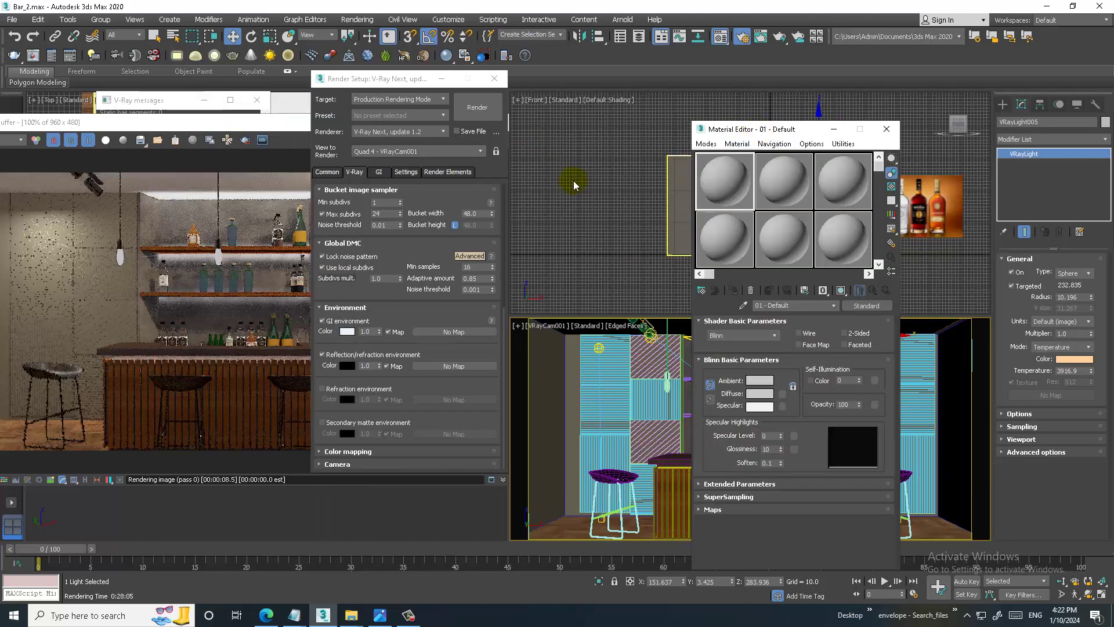
left_click(10, 22)
left_click(56, 109)
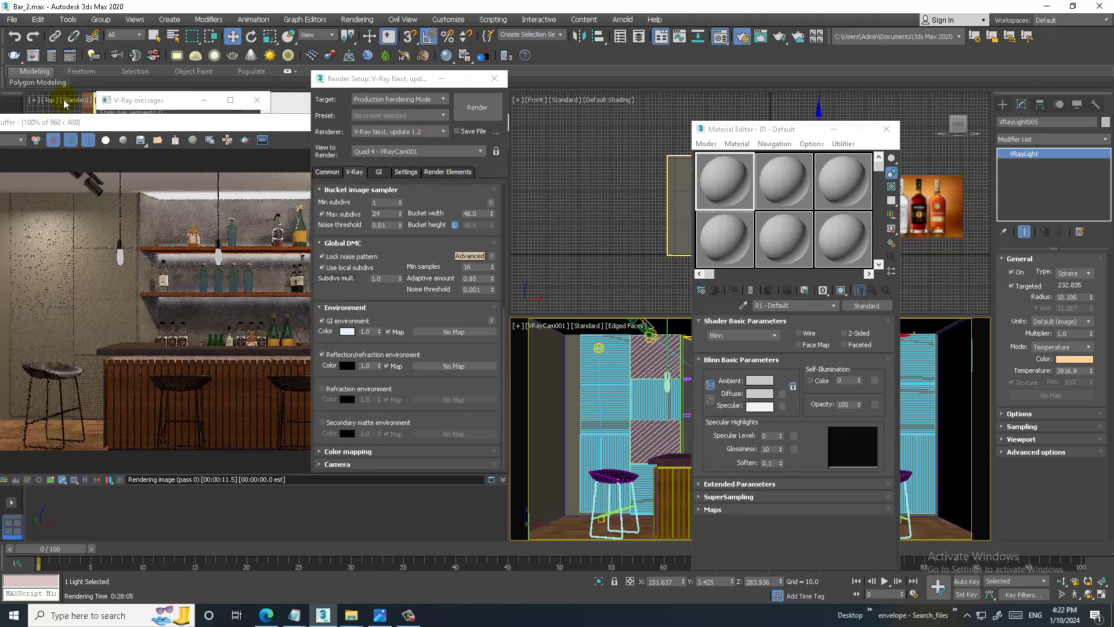
key("shift+q")
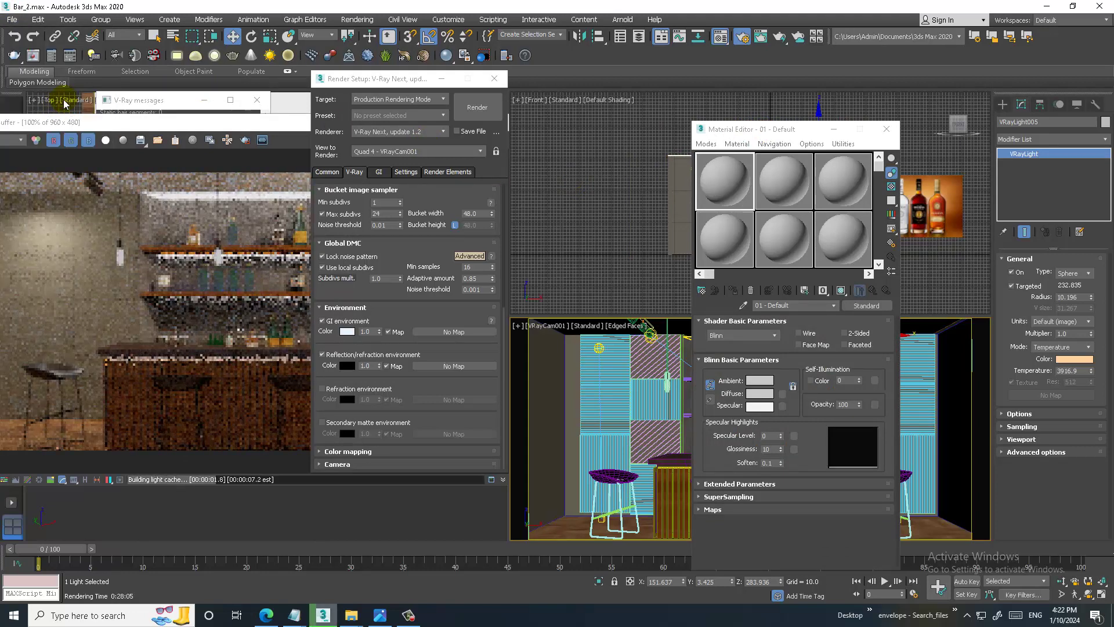
Create a new VRayHDRI map (Map #19) in the compact editor slot.
left_click(702, 292)
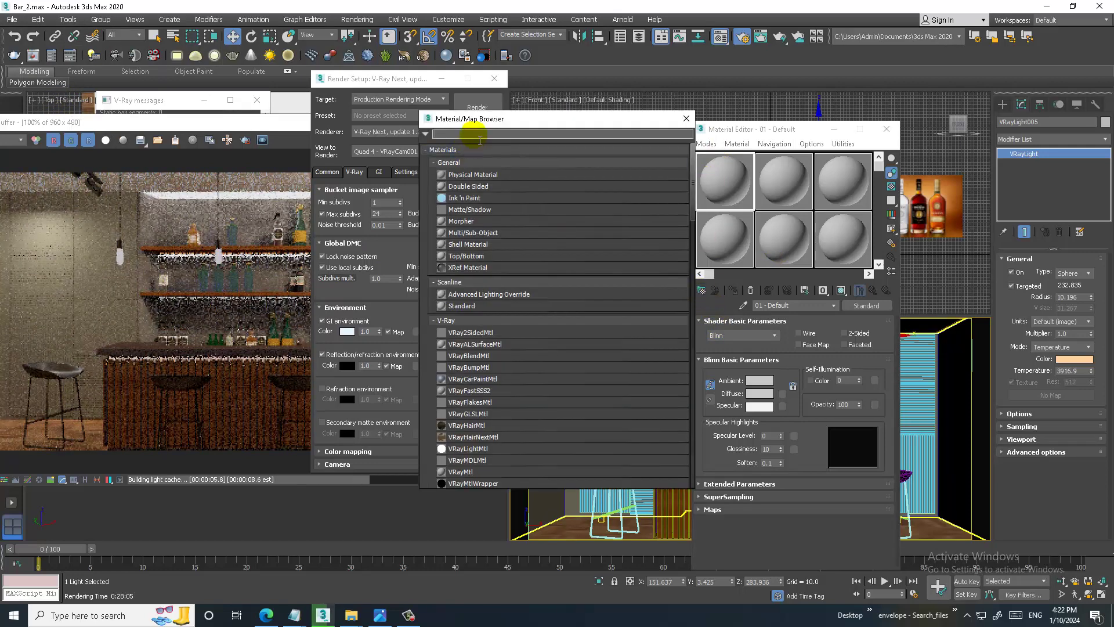
type("hd")
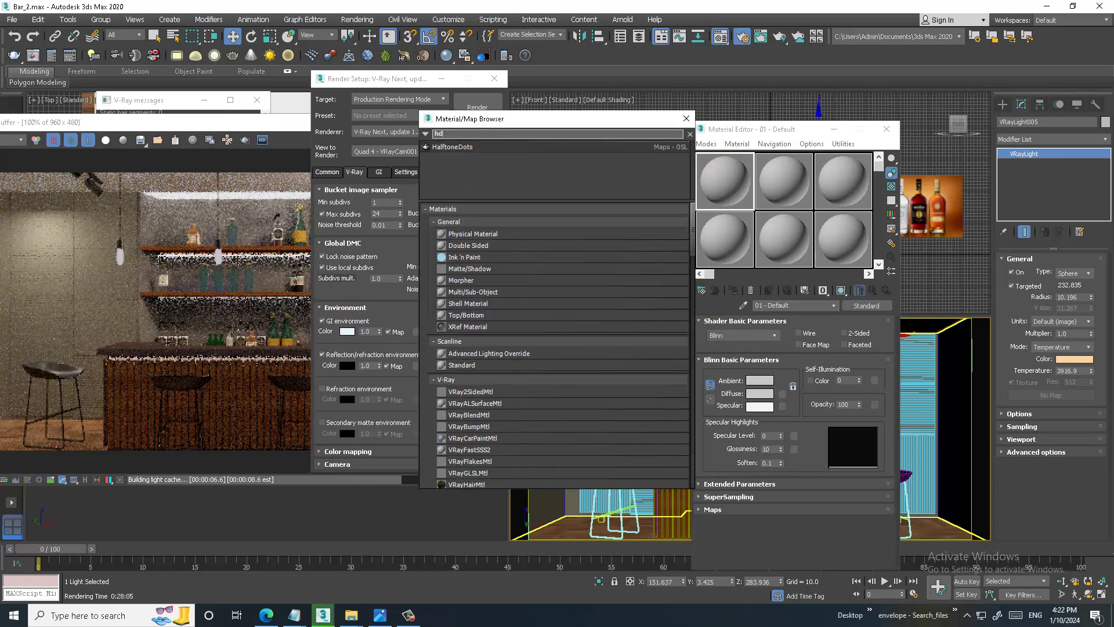
type("ri")
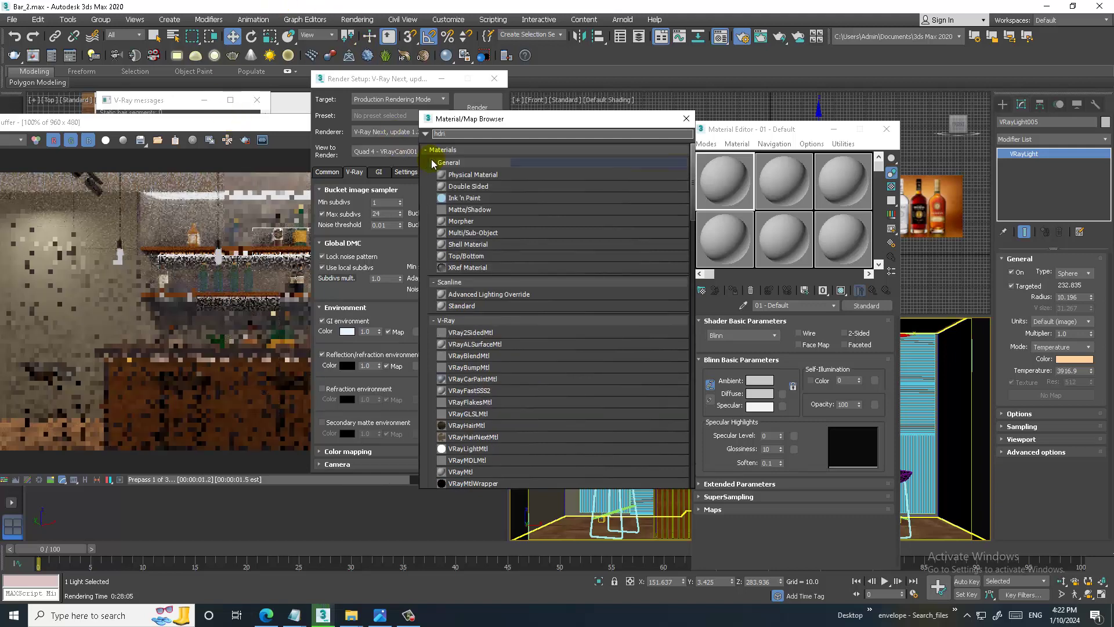
left_click_drag(453, 135, 382, 133)
type("vray")
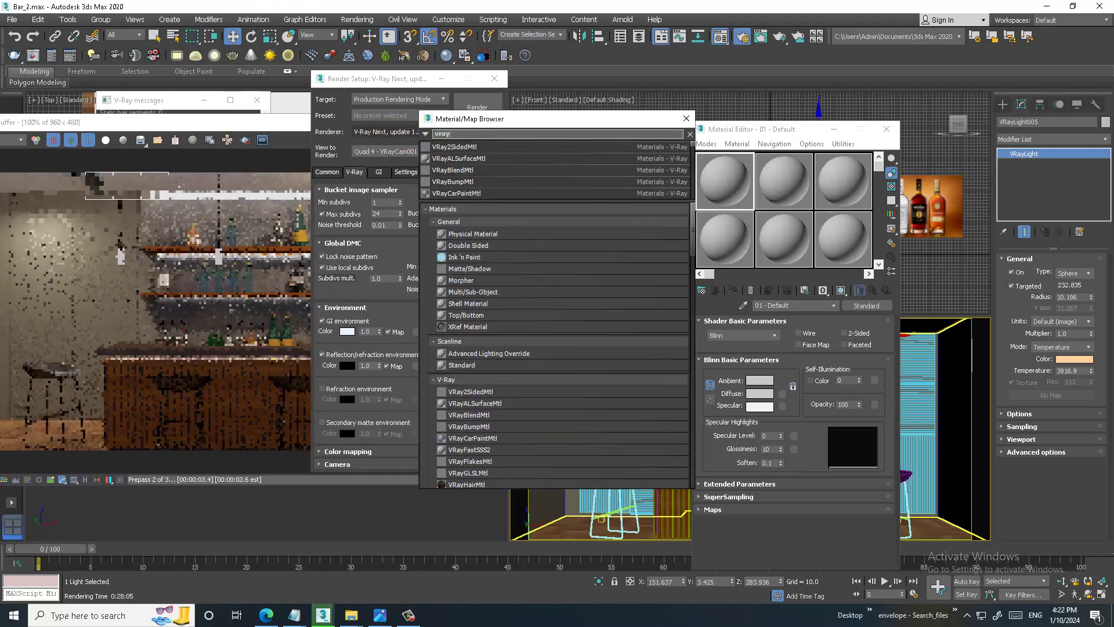
type("hdri")
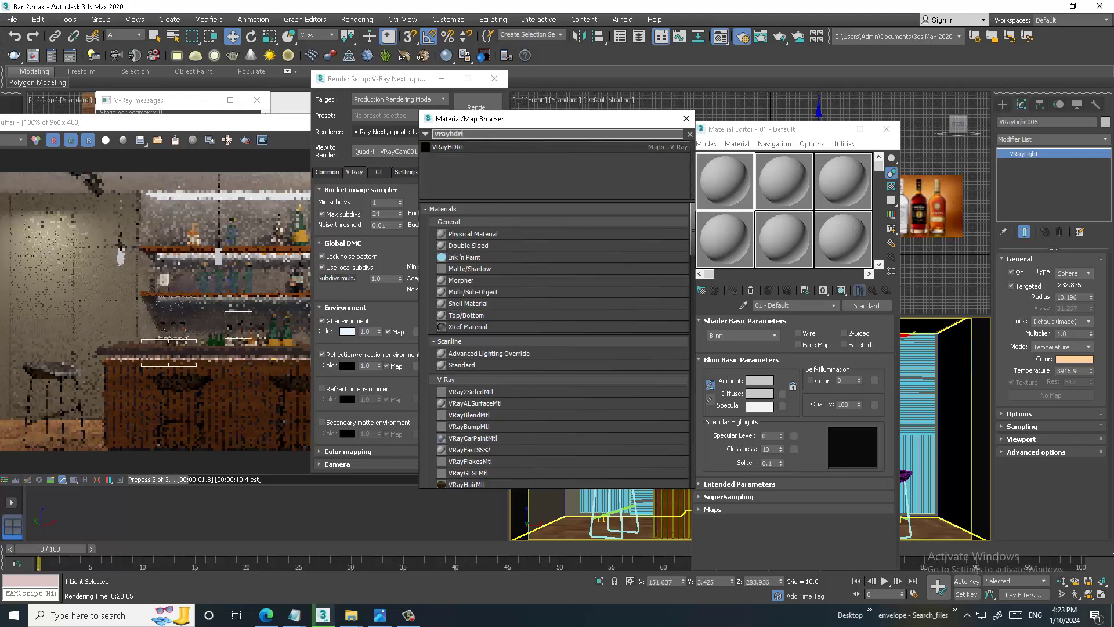
double_click(458, 147)
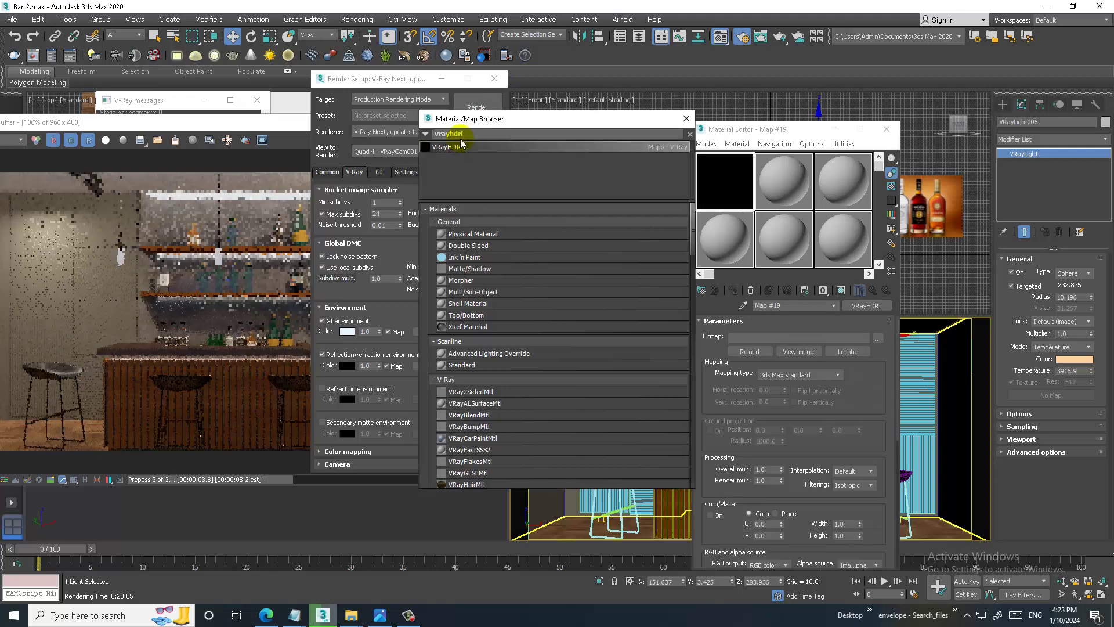
left_click(686, 119)
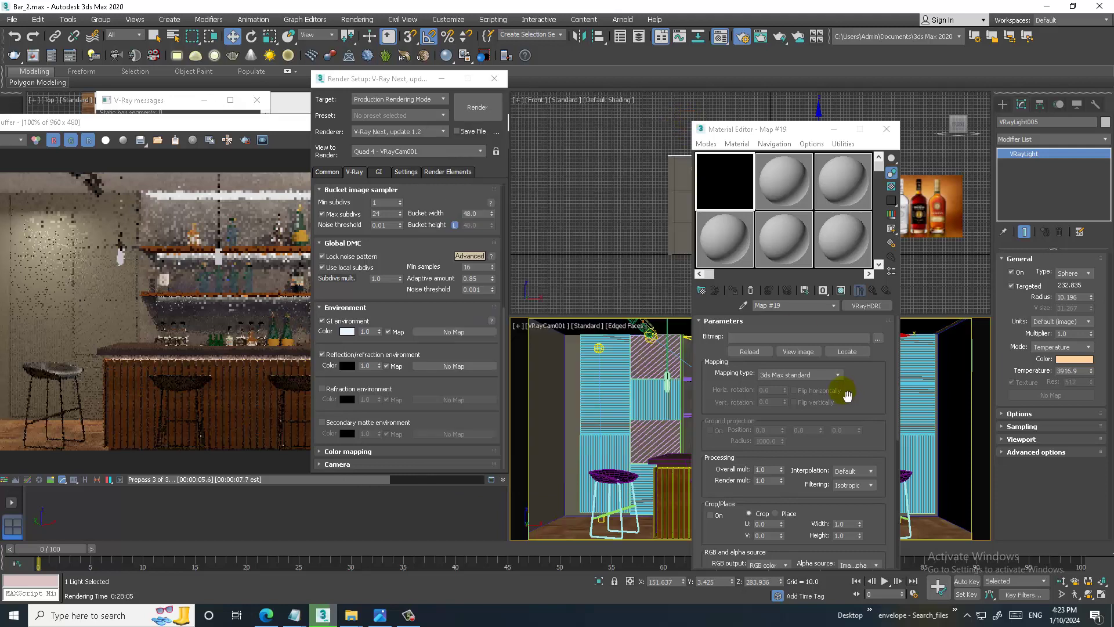
Load satara_night_4k.exr from the Downloads folder as the VRayHDRI bitmap.
left_click(875, 342)
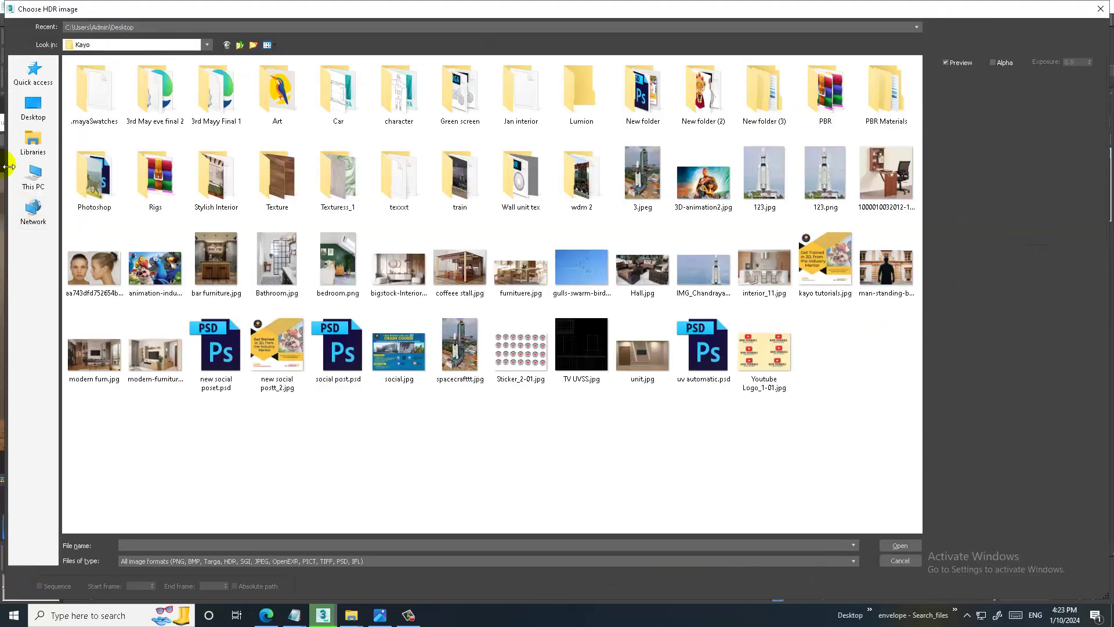
left_click(34, 174)
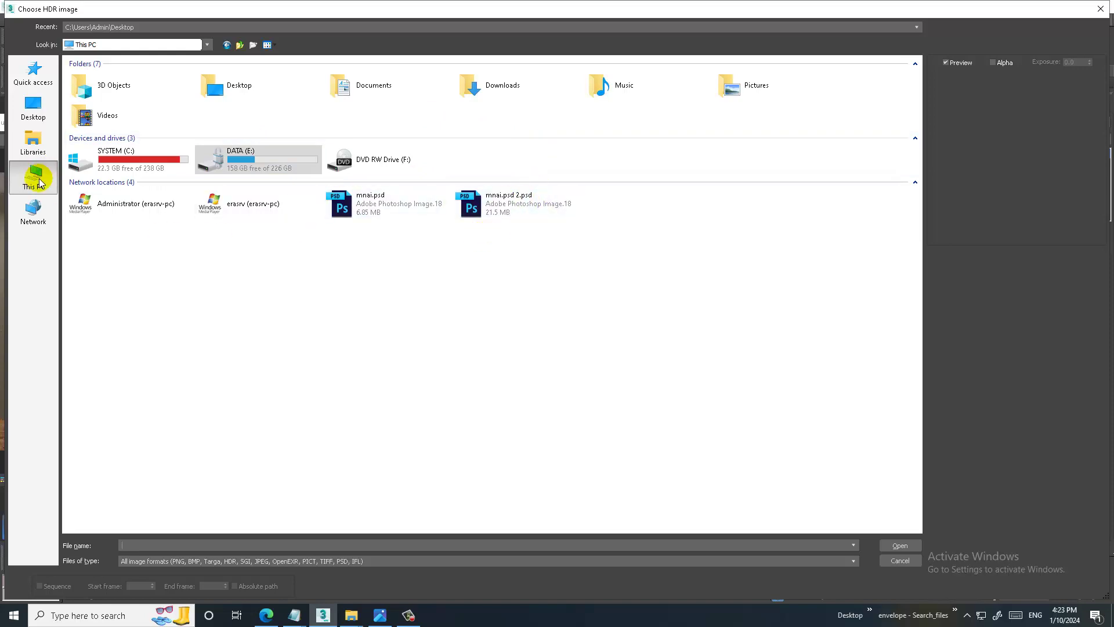
double_click(502, 87)
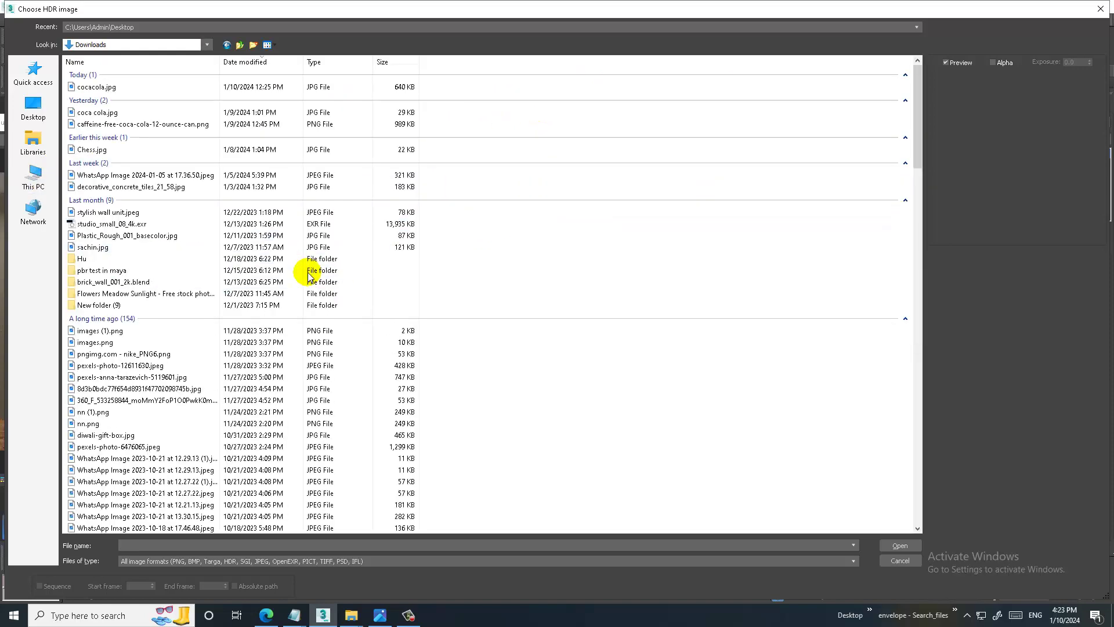
scroll(191, 299, "up", 2, "ctrl")
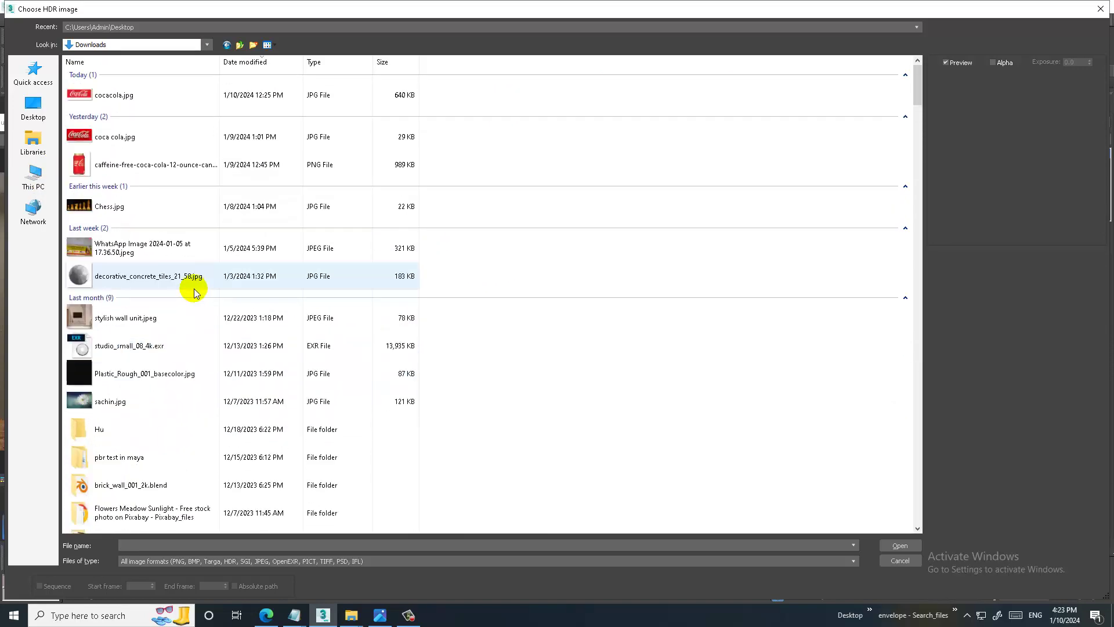
scroll(191, 298, "up", 2, "ctrl")
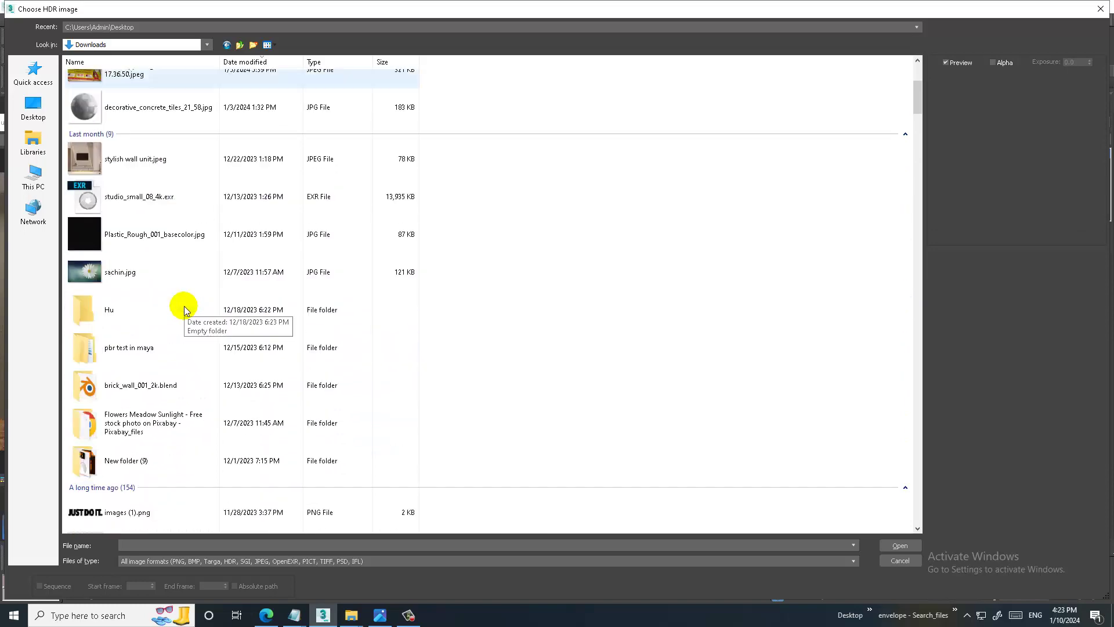
scroll(184, 309, "down", 3)
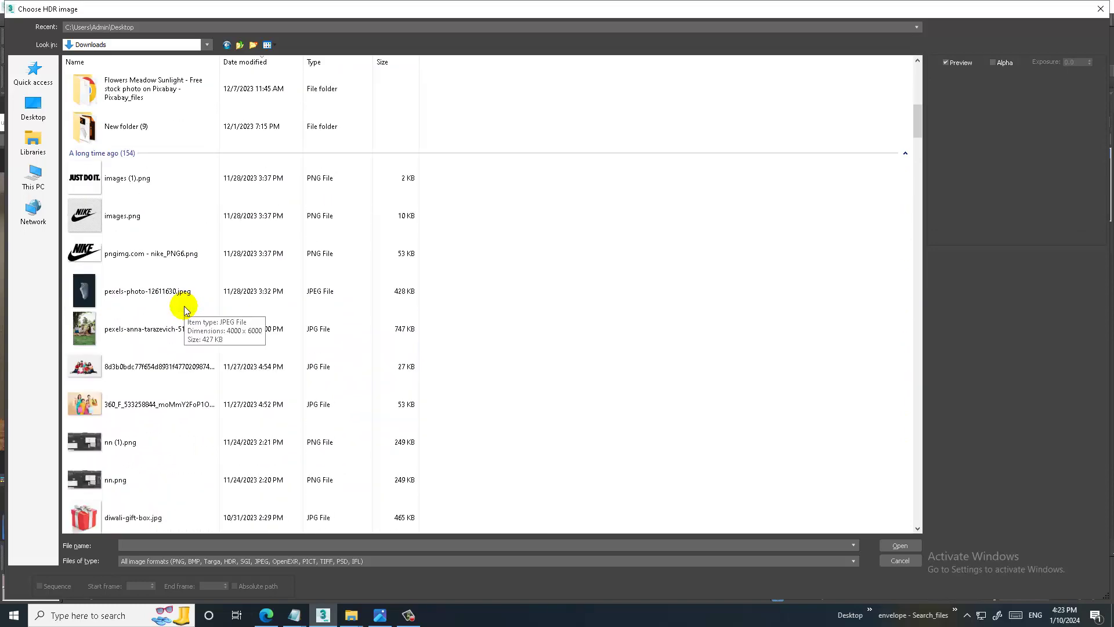
scroll(185, 309, "down", 4)
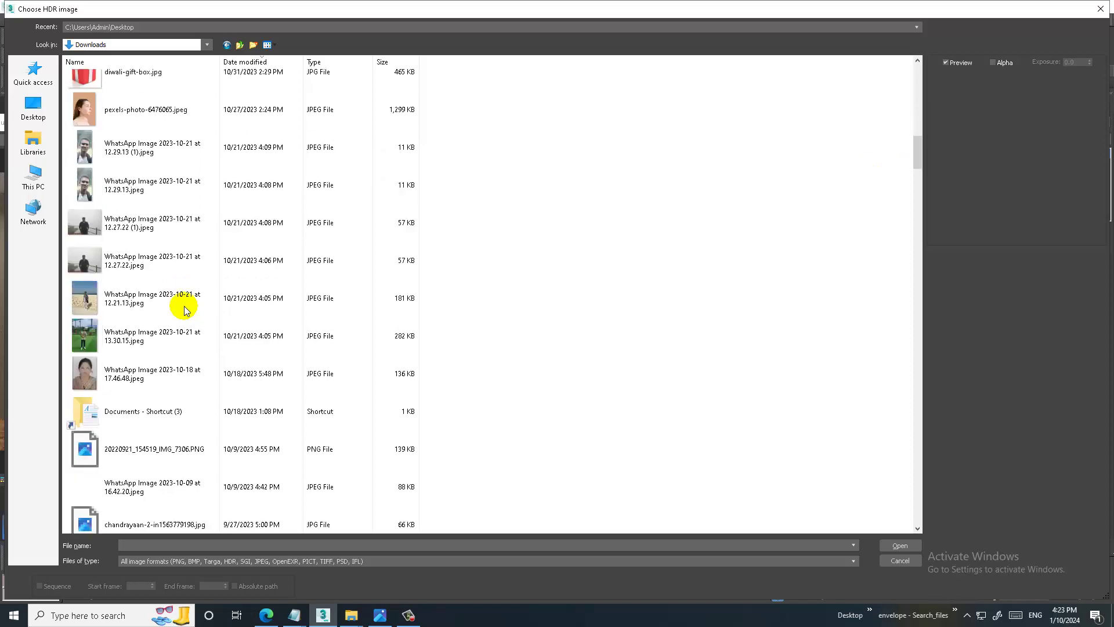
scroll(184, 309, "down", 2)
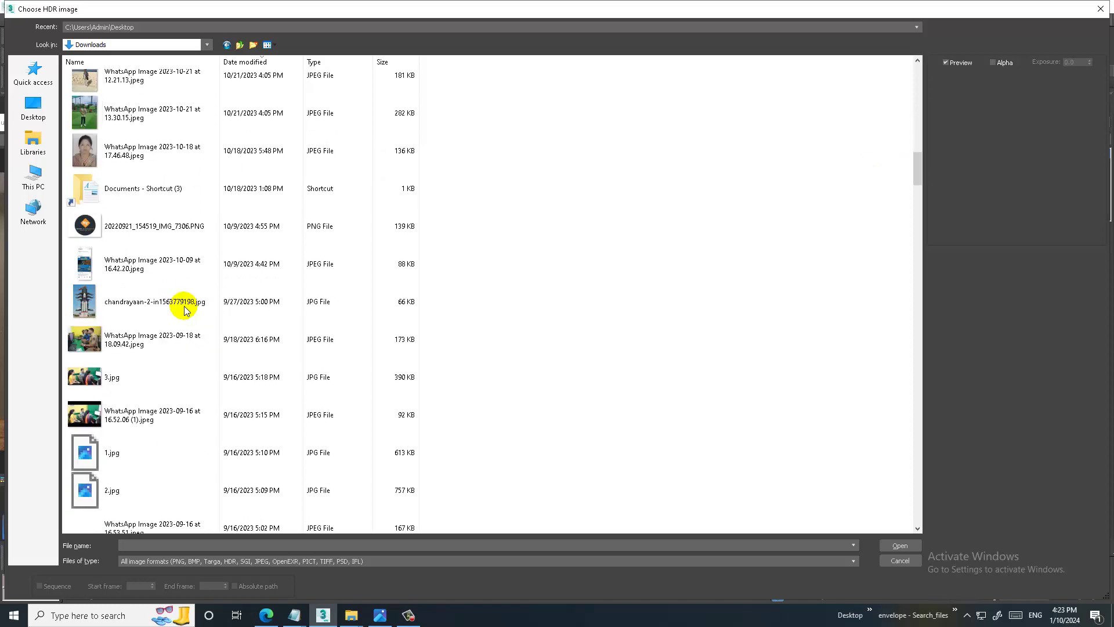
scroll(184, 309, "down", 2)
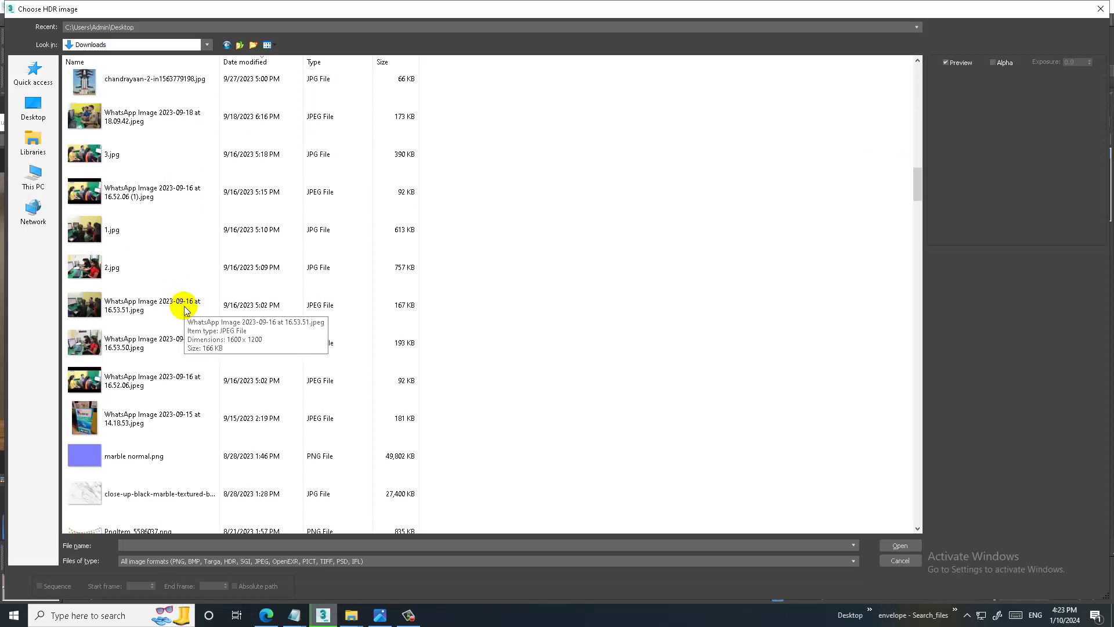
scroll(184, 309, "down", 1)
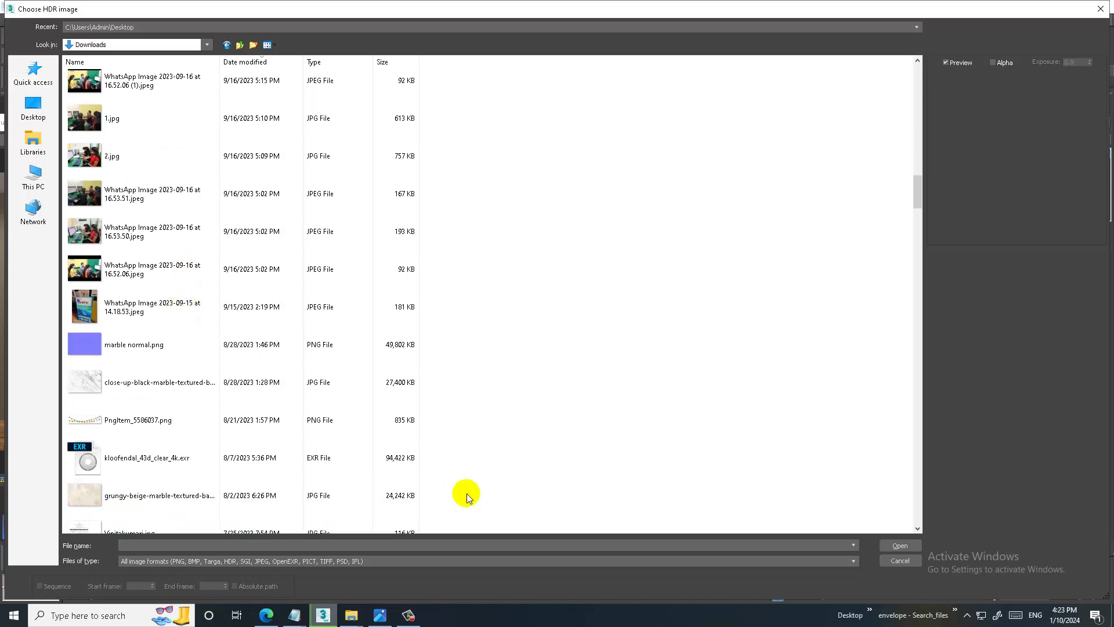
left_click(148, 467)
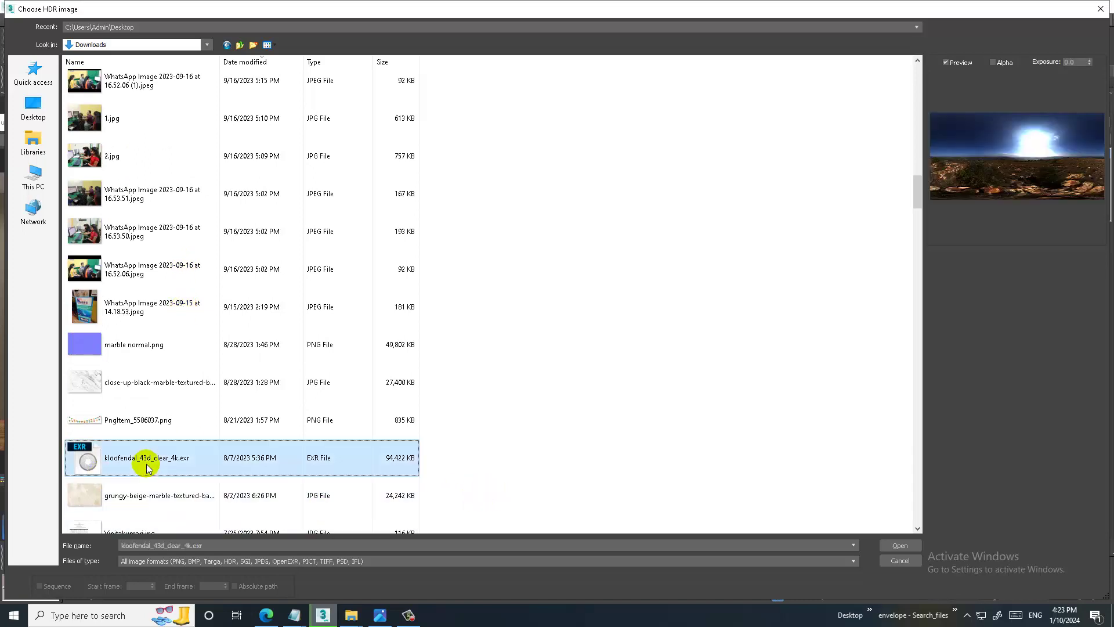
scroll(163, 413, "down", 1)
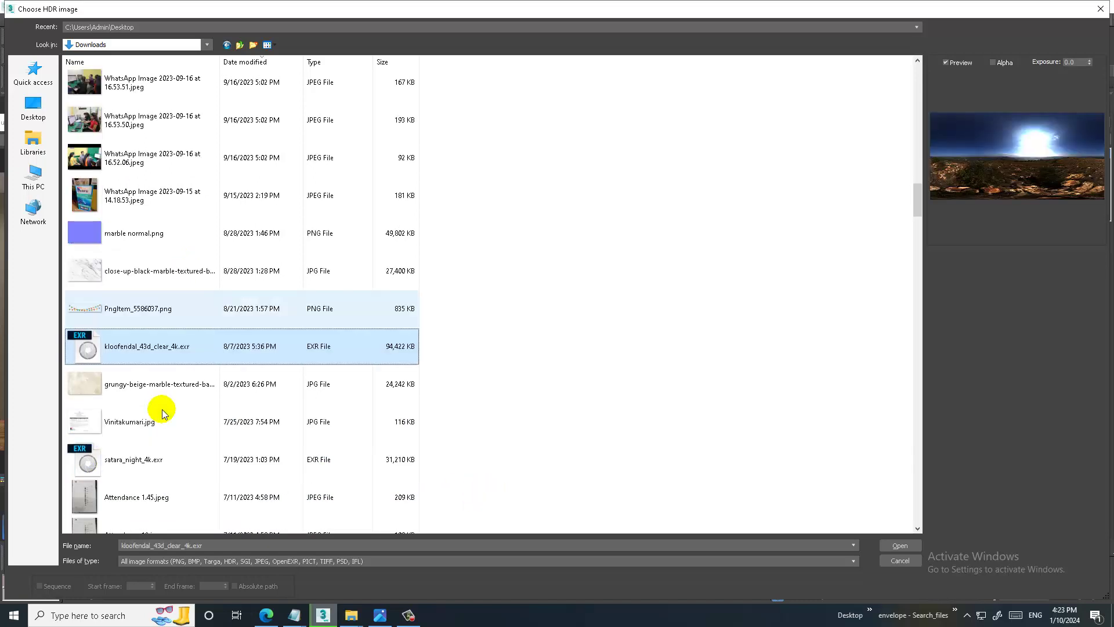
left_click(139, 479)
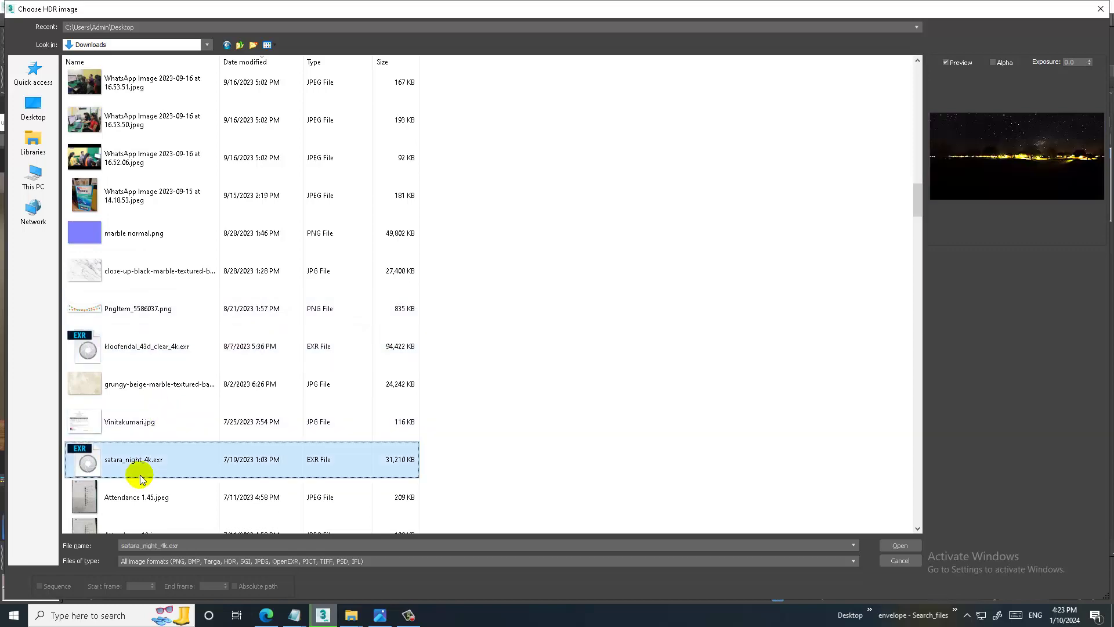
left_click(911, 545)
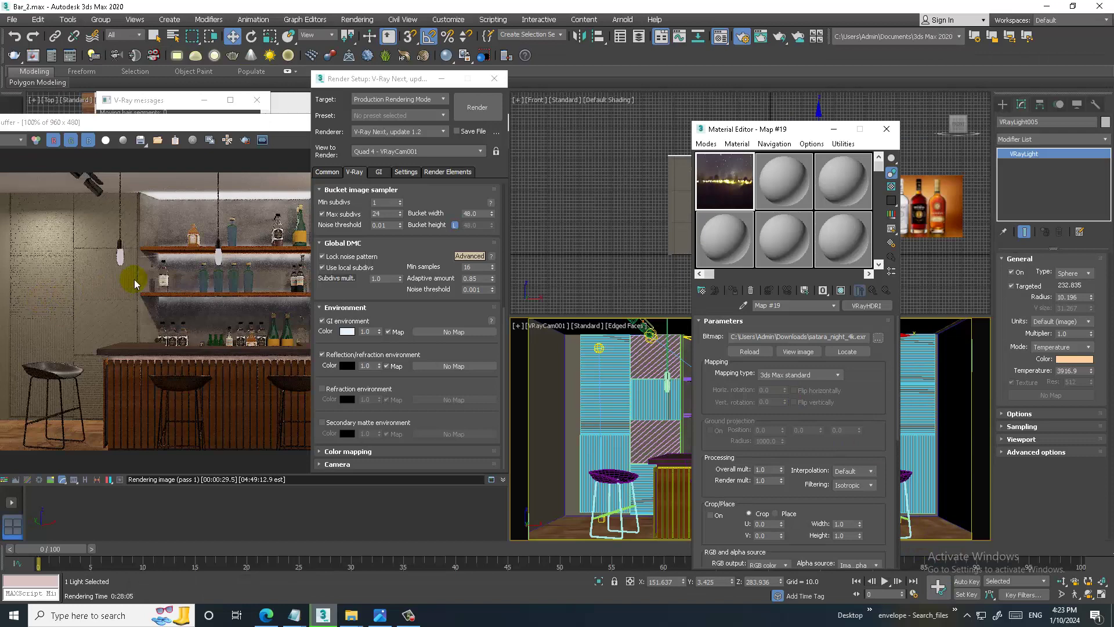
Set Map #19's mapping type to Spherical and re-render the bar in the V-Ray frame buffer.
left_click(793, 376)
left_click(800, 402)
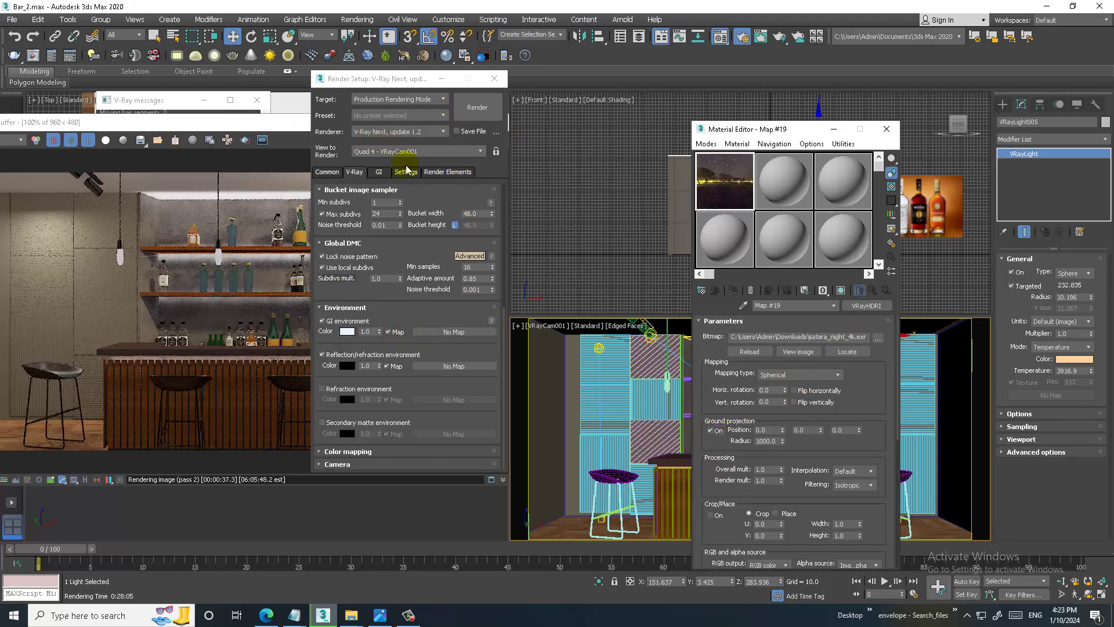
left_click(198, 122)
left_click(464, 141)
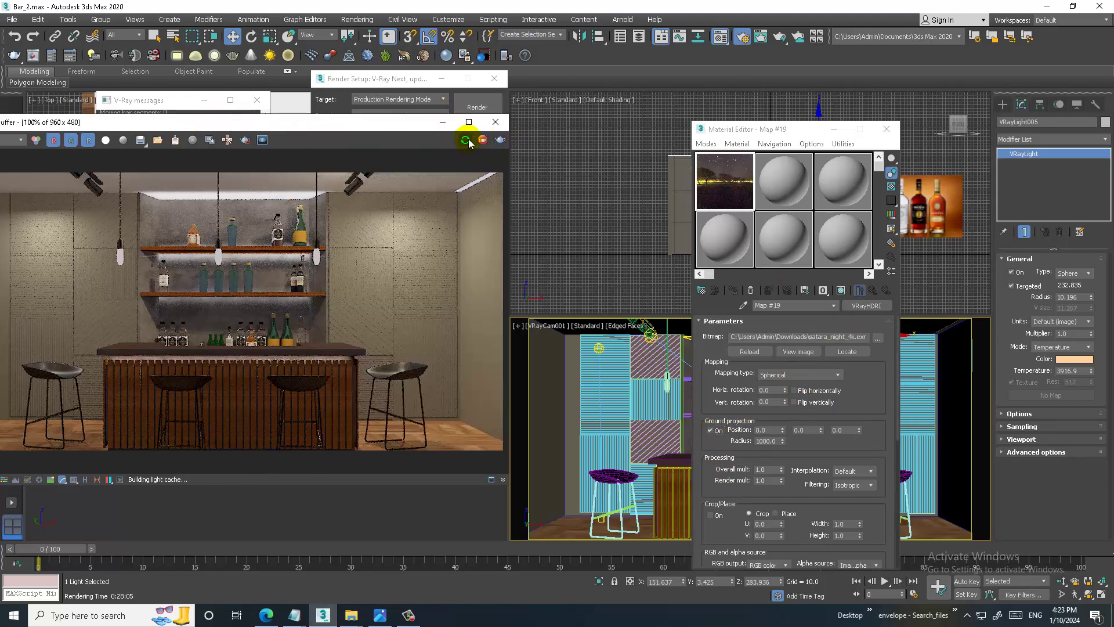
left_click(835, 129)
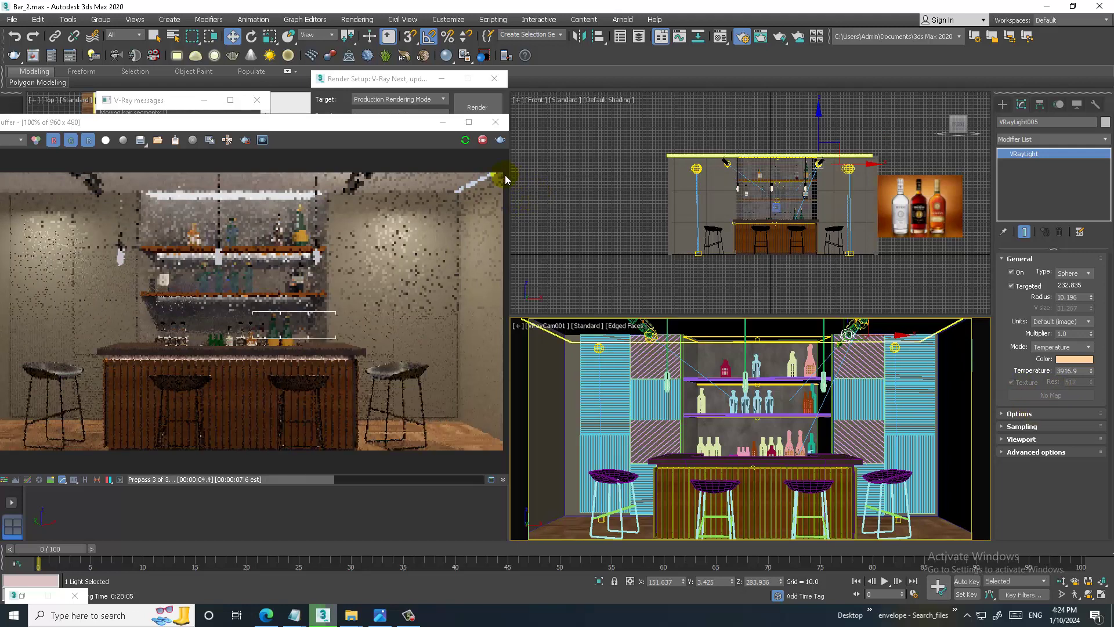
Drag Map #19 onto the Environment Map button and link it as an instance.
key("m")
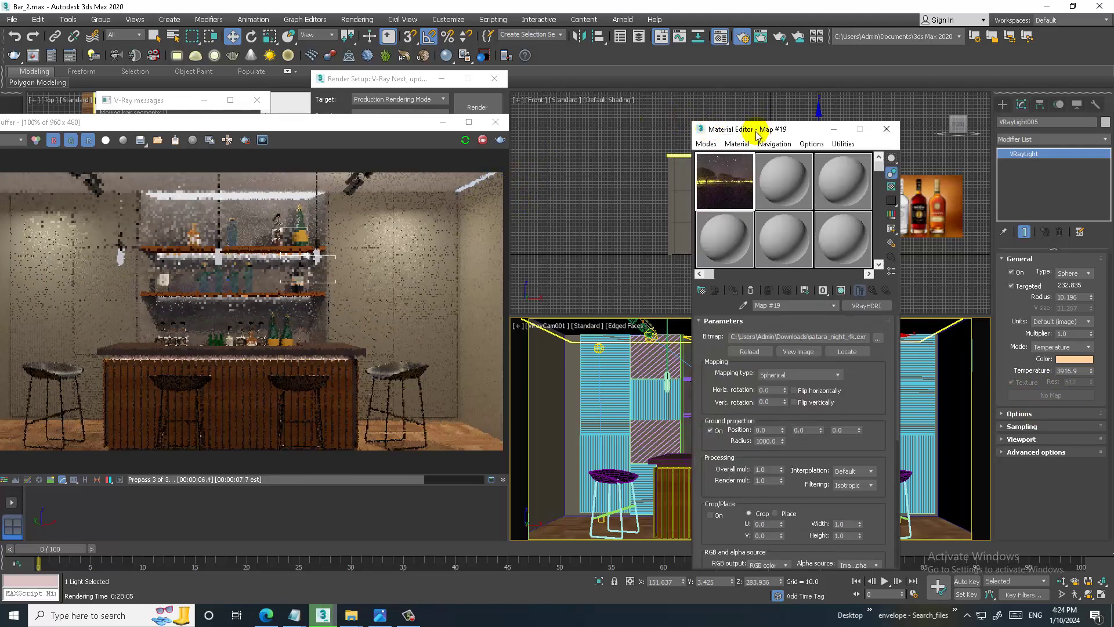
left_click_drag(758, 134, 316, 236)
left_click(357, 19)
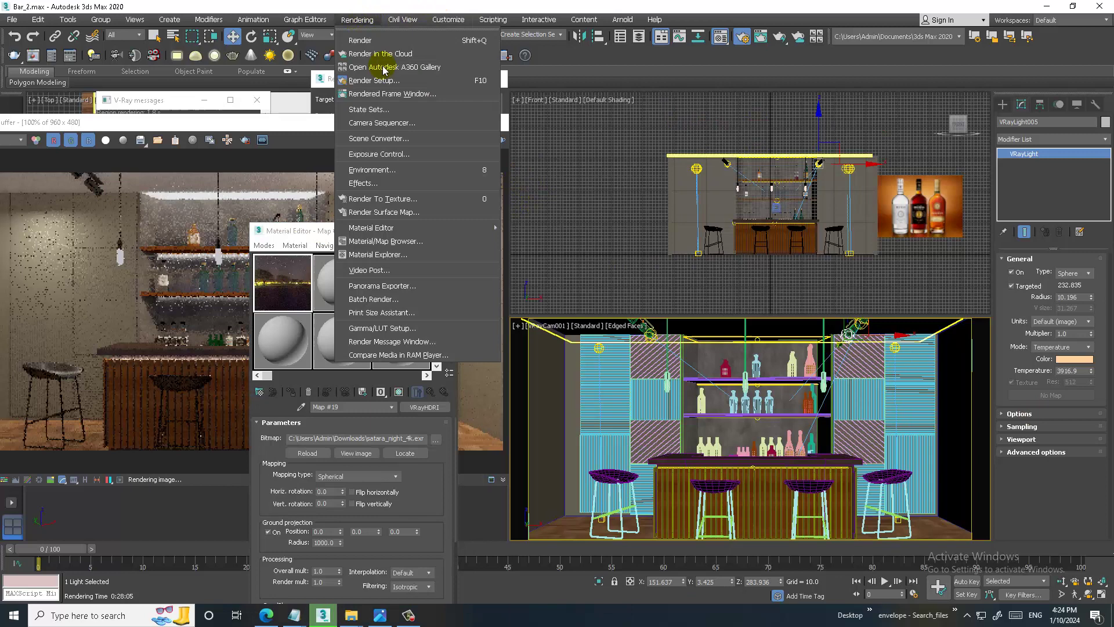
left_click(384, 168)
left_click_drag(301, 307, 792, 207)
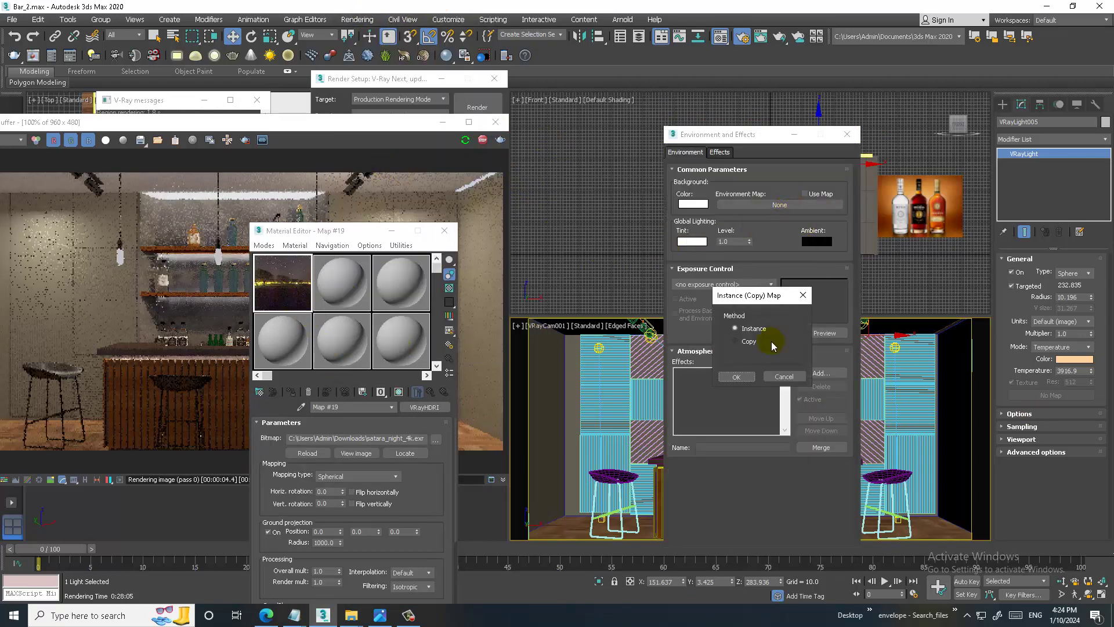
left_click(737, 379)
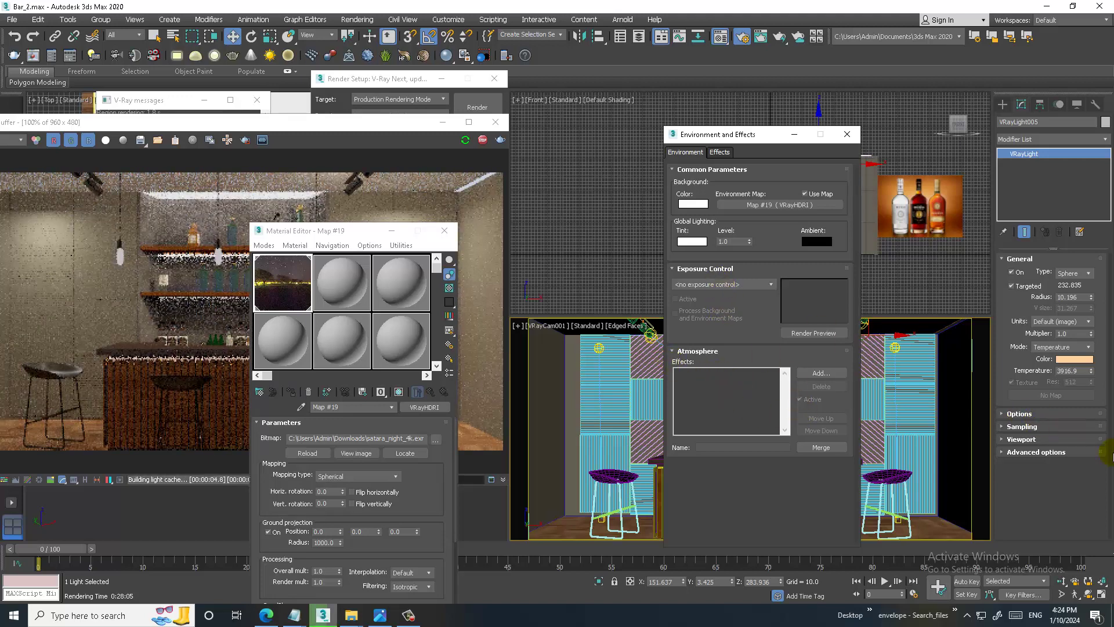
Expand the sphere light's extra options and close Environment and Effects.
left_click(1019, 414)
left_click_drag(1090, 434, 1089, 349)
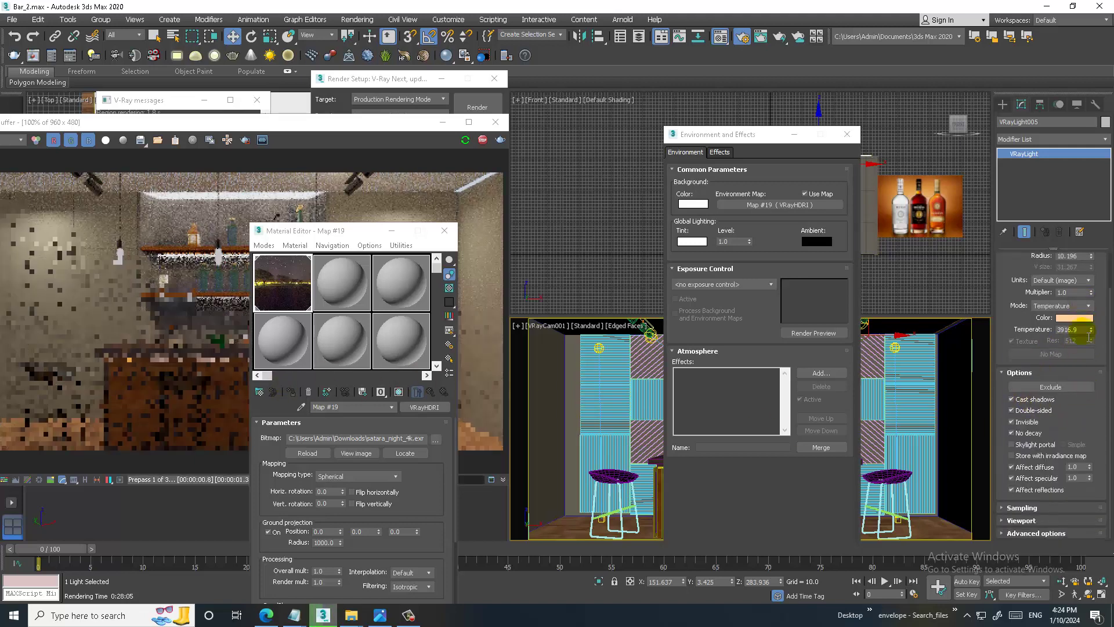
left_click_drag(1093, 450, 1095, 490)
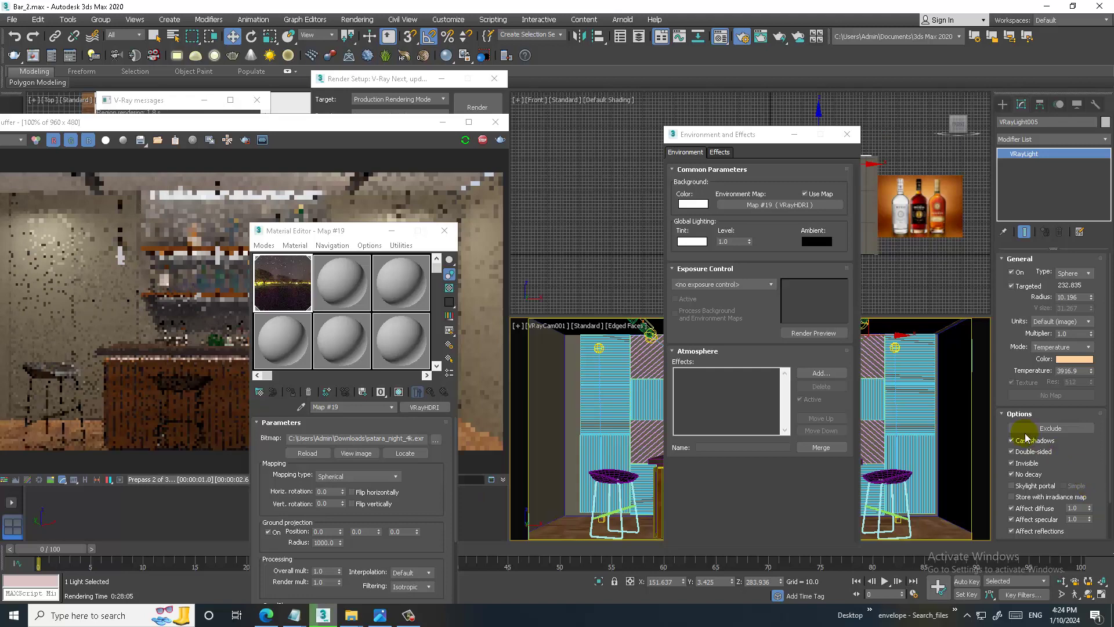
left_click(793, 134)
left_click(345, 20)
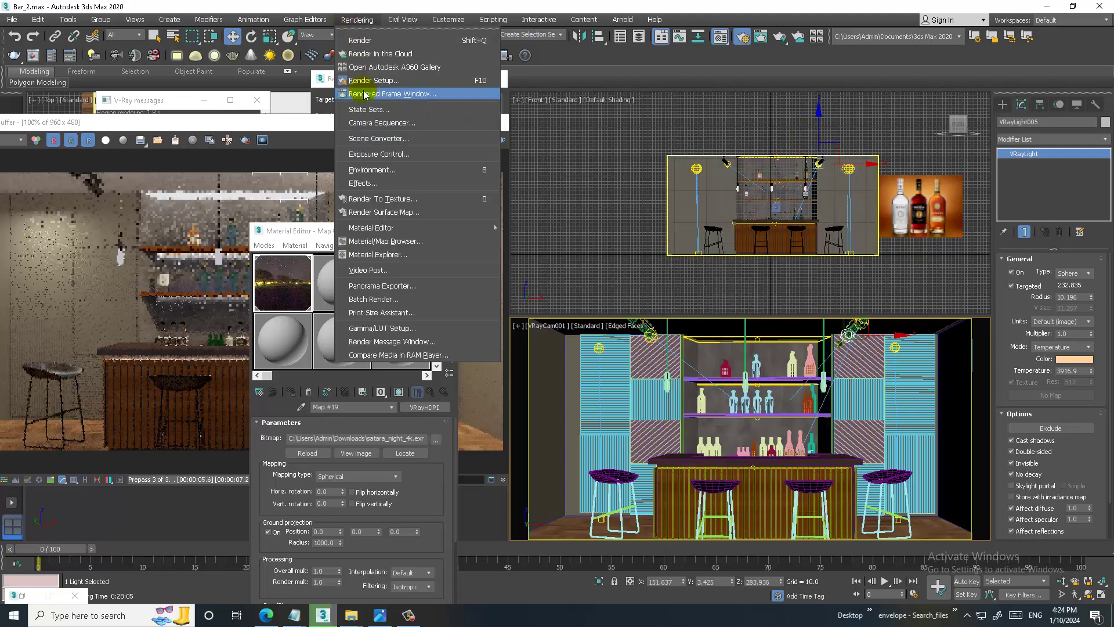
Open Render Setup, move it right and scroll the V-Ray tab down to Environment.
left_click(387, 82)
left_click(364, 21)
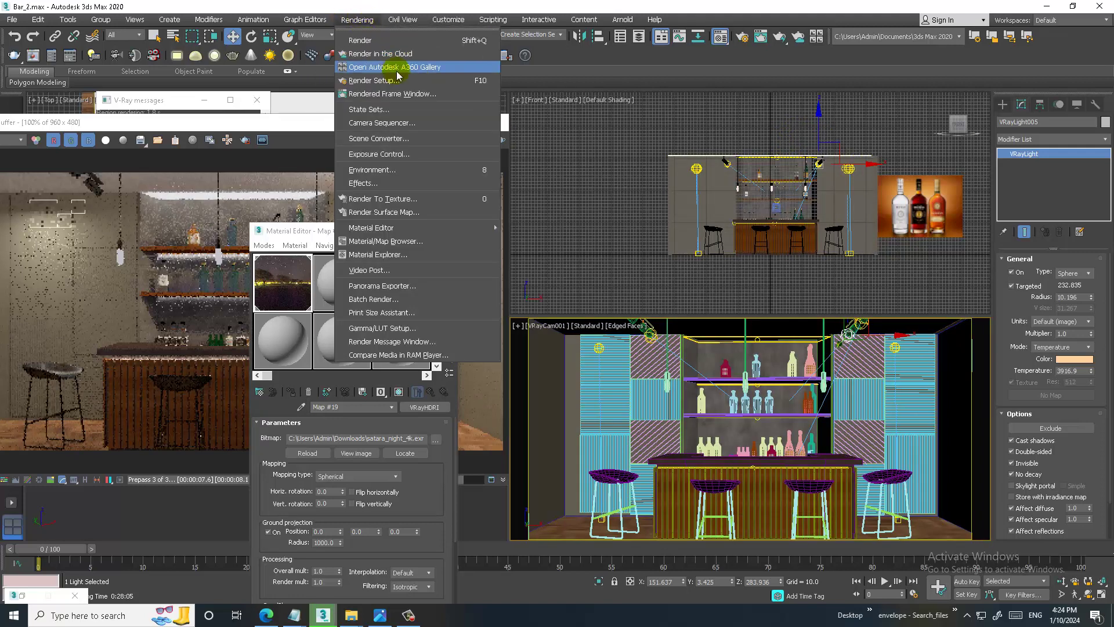
left_click(405, 82)
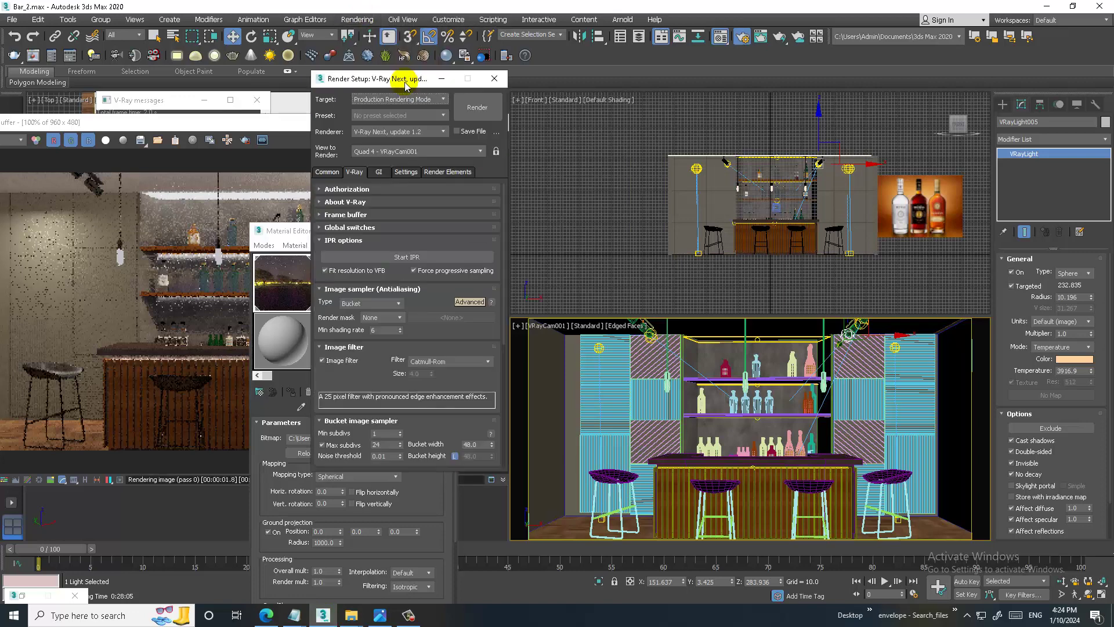
left_click_drag(371, 79, 735, 97)
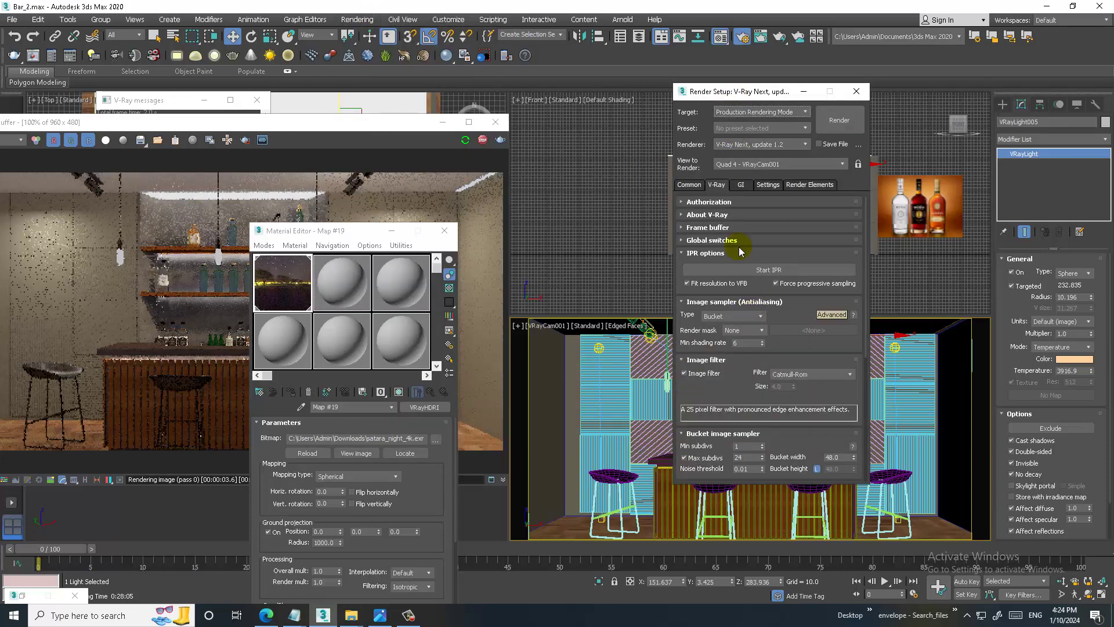
left_click_drag(810, 346, 736, 165)
Instance Map #19 into both the GI and reflection/refraction environment slots.
left_click(740, 184)
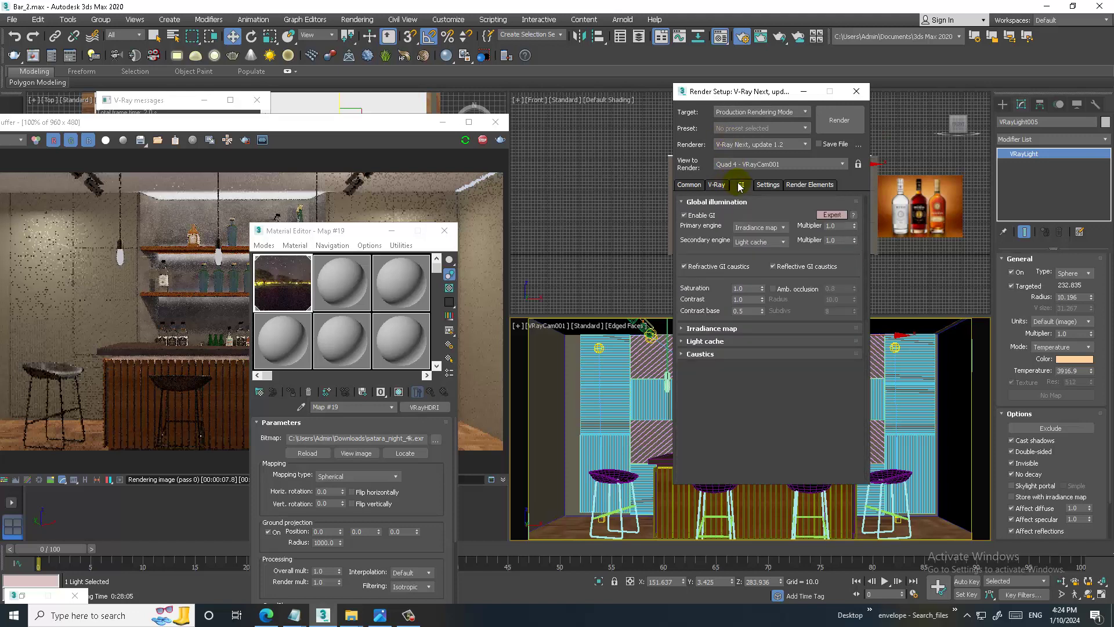
left_click(717, 184)
left_click_drag(287, 298, 456, 323)
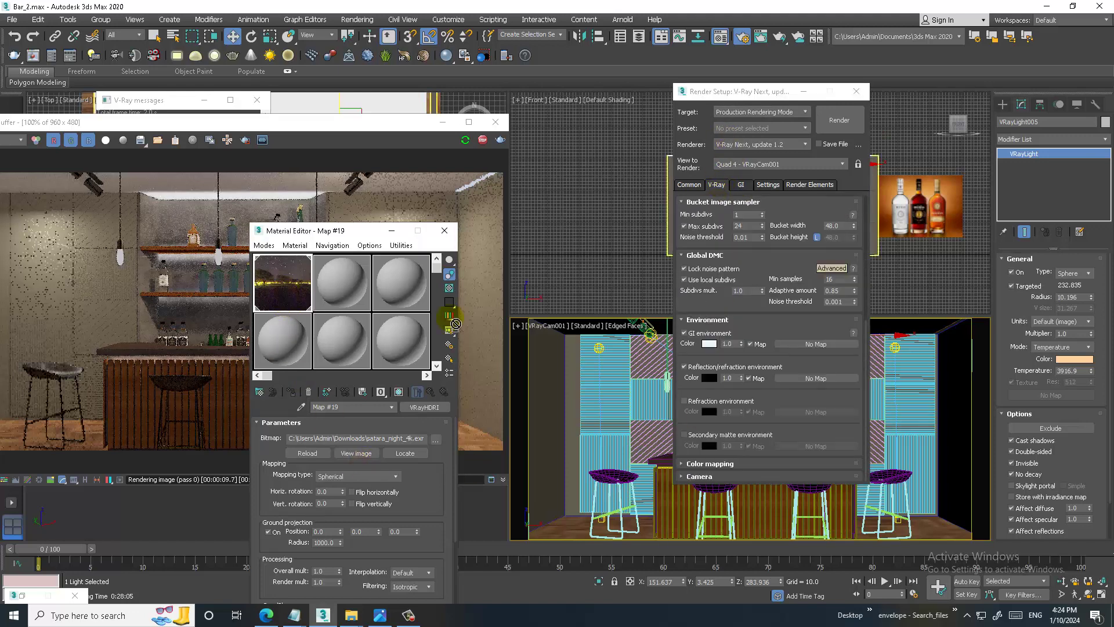
left_click_drag(816, 346, 816, 345)
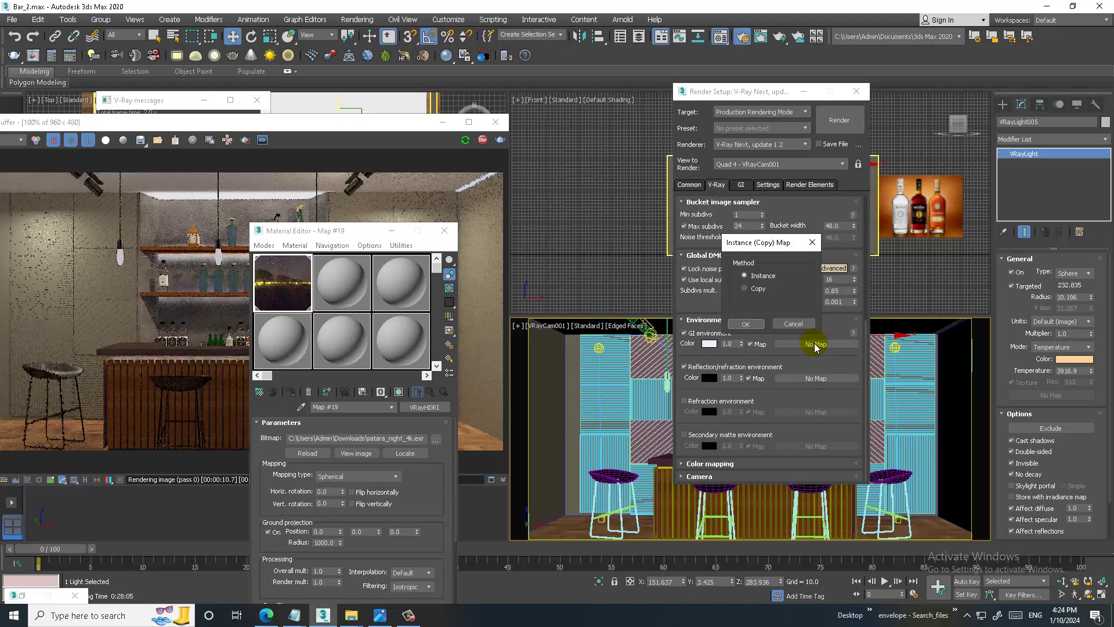
left_click(743, 324)
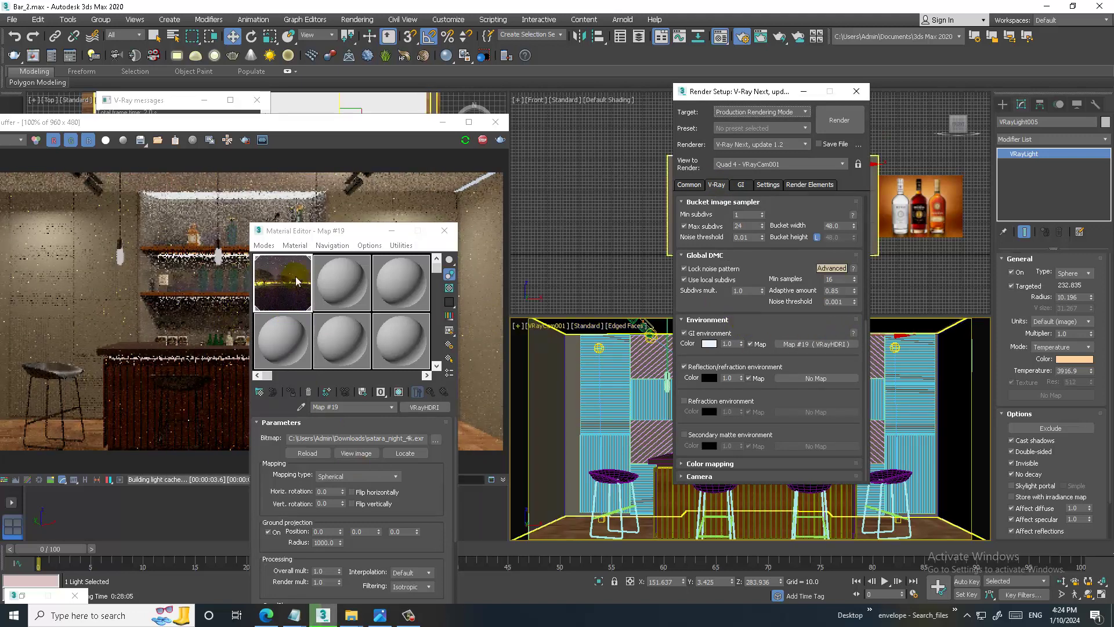
left_click_drag(296, 282, 816, 381)
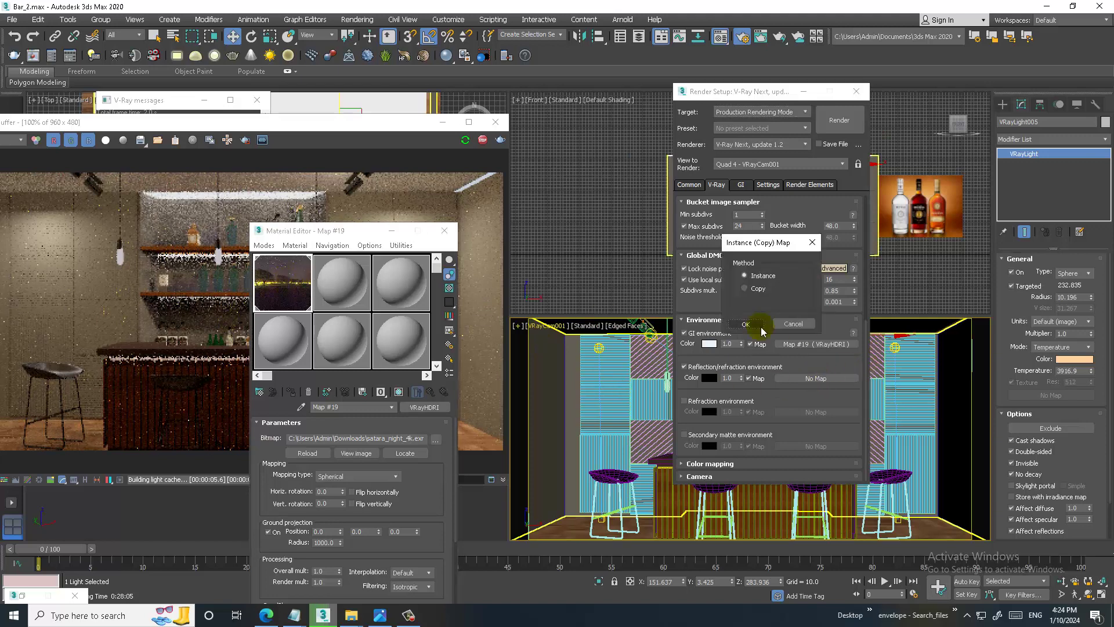
left_click(749, 328)
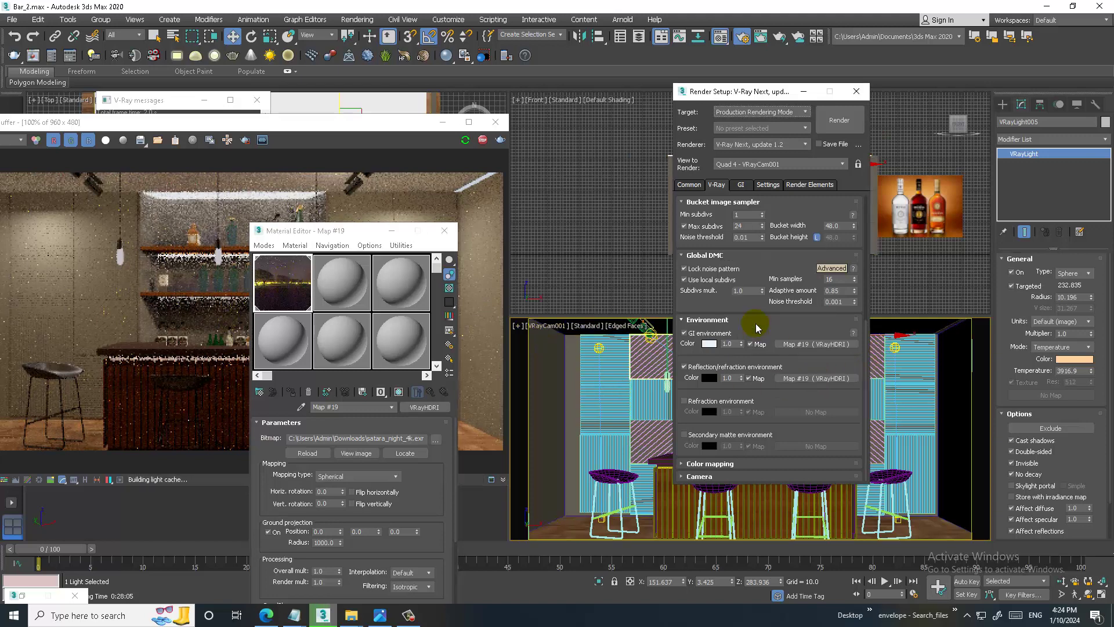
Turn off both environment overrides and clear the HDRI from the GI environment slot.
left_click(685, 367)
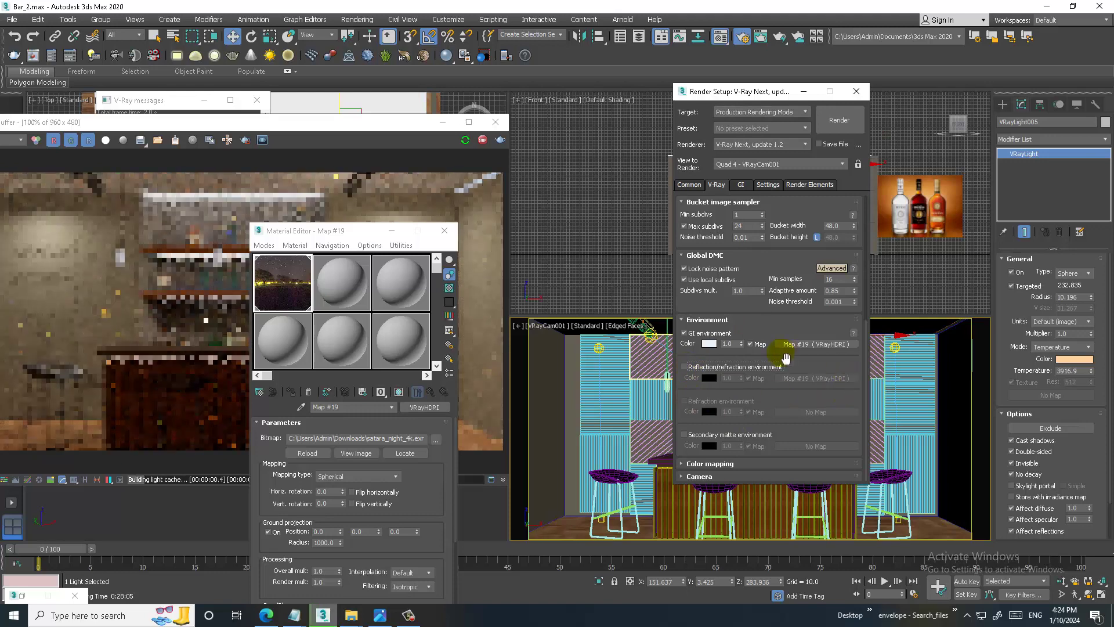
left_click(685, 334)
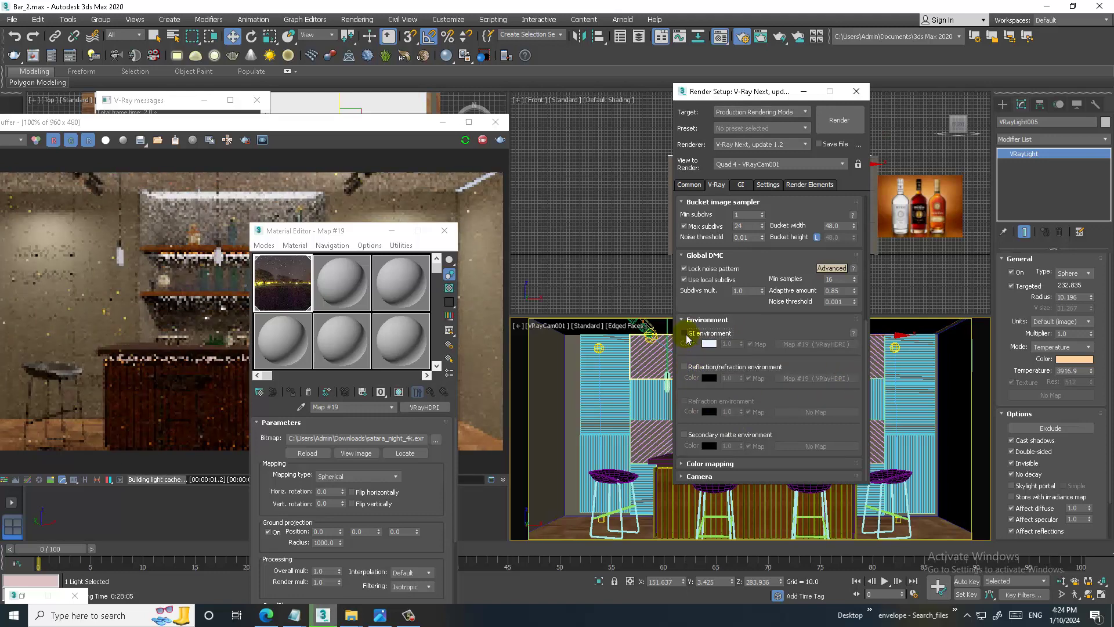
right_click(806, 340)
left_click(810, 344)
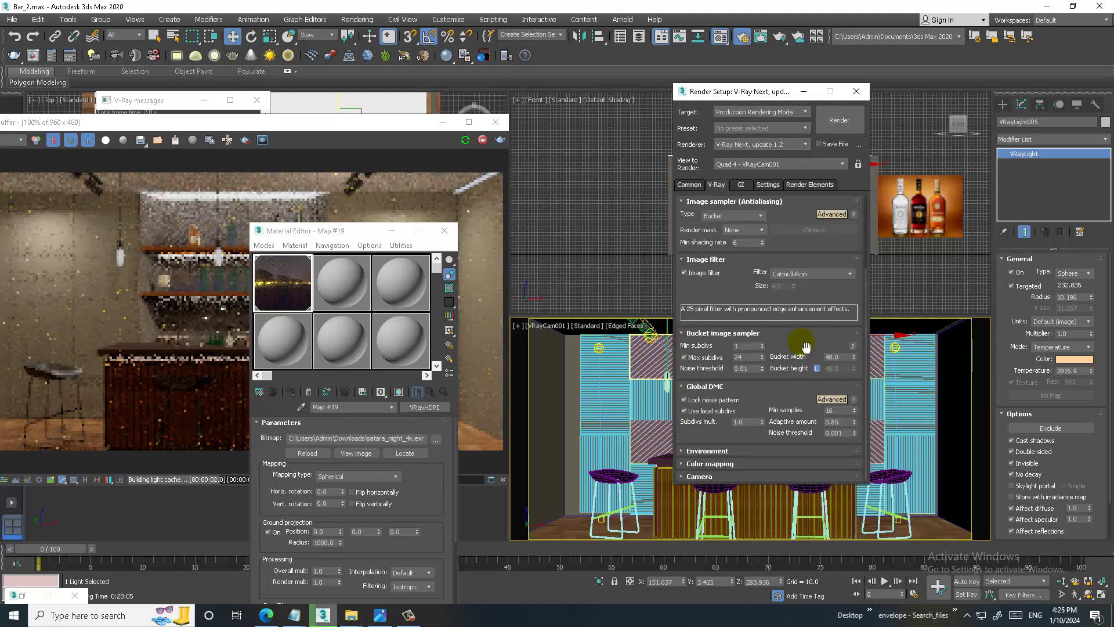
left_click(730, 450)
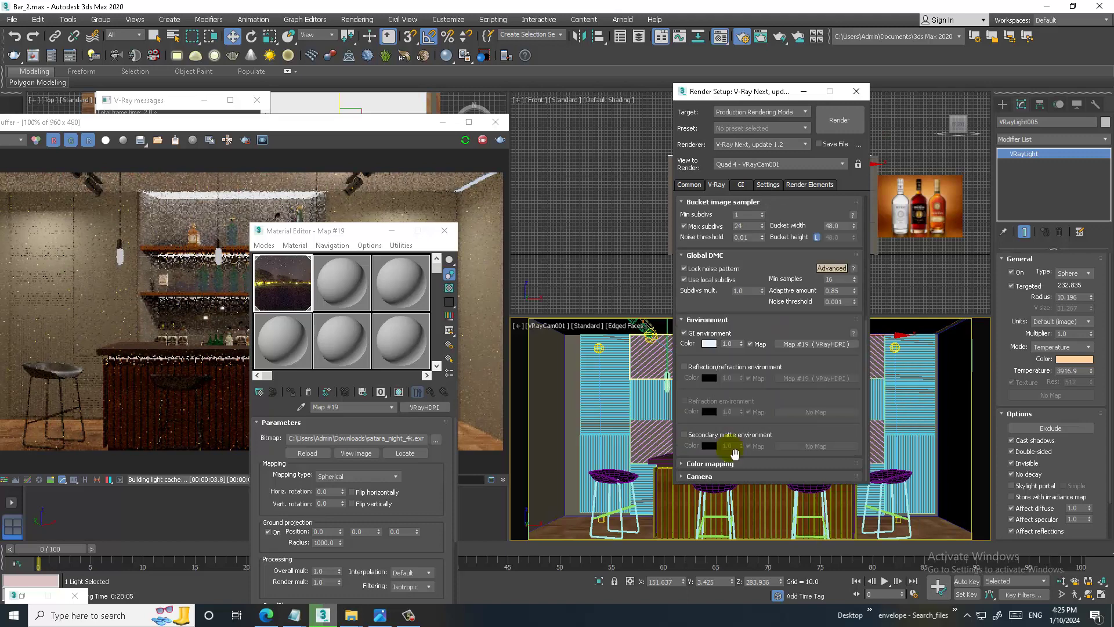
right_click(836, 344)
left_click(852, 378)
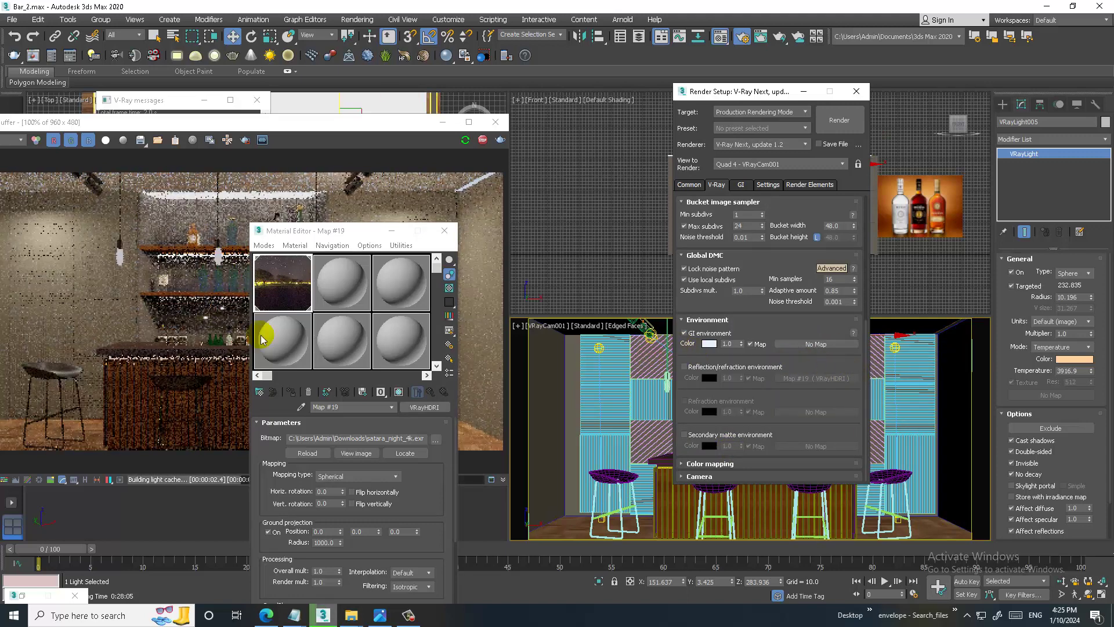
Re-enable the reflection/refraction environment override and clear its HDRI map.
left_click_drag(264, 301, 316, 303)
left_click_drag(808, 356, 270, 290)
left_click(690, 369)
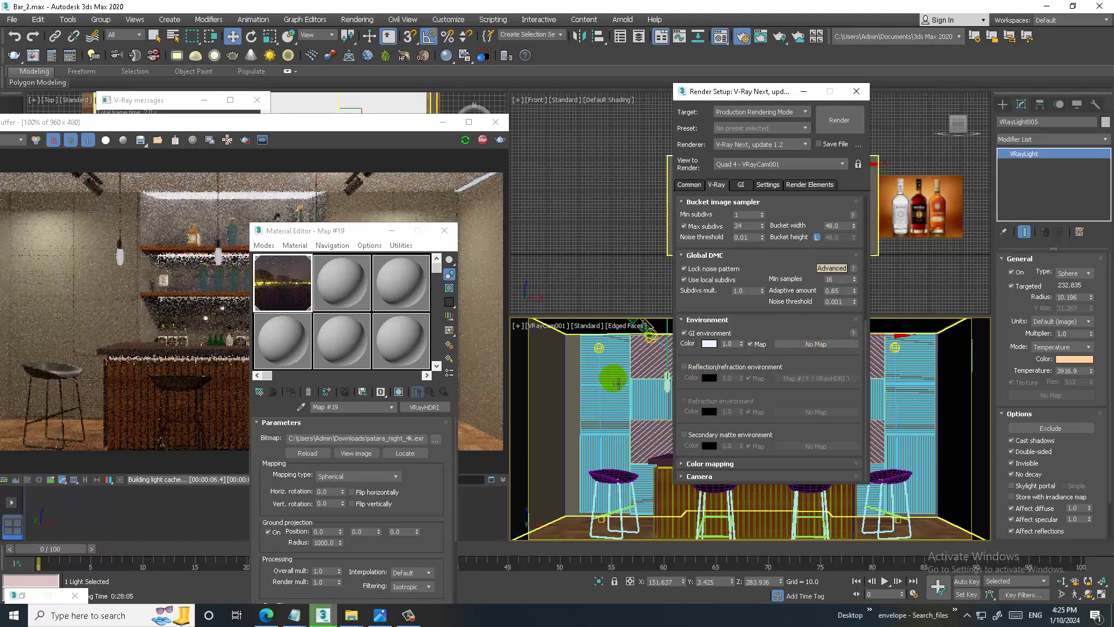
left_click(698, 364)
mouse_move(293, 285)
left_mouse_down()
mouse_move(800, 344)
mouse_move(292, 295)
left_mouse_up()
right_click(808, 383)
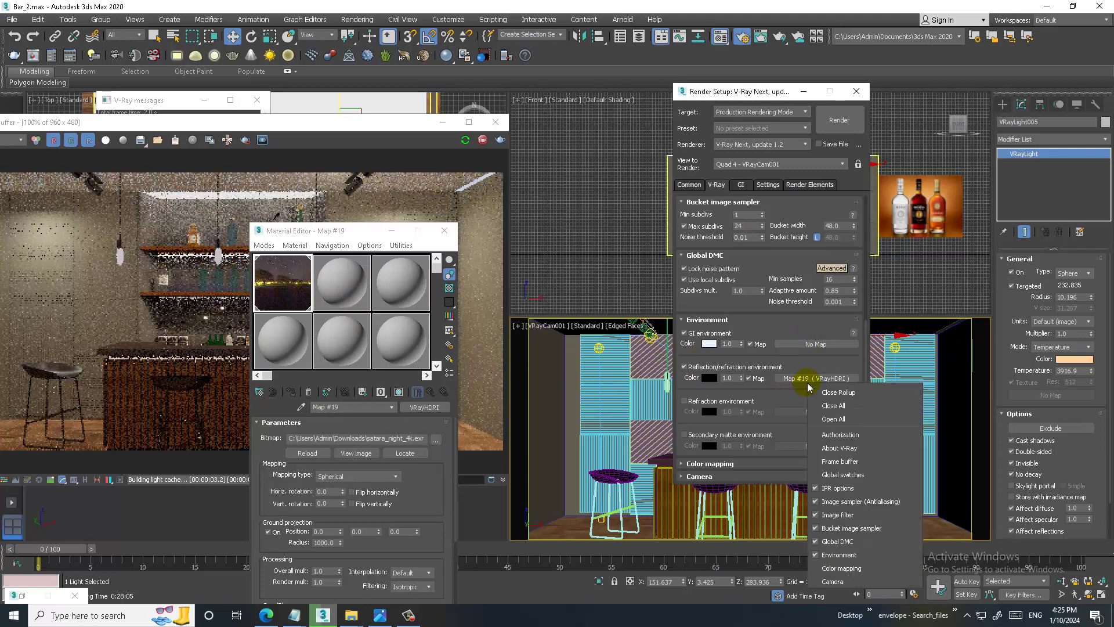
left_click(806, 380)
right_click(818, 381)
left_click(836, 409)
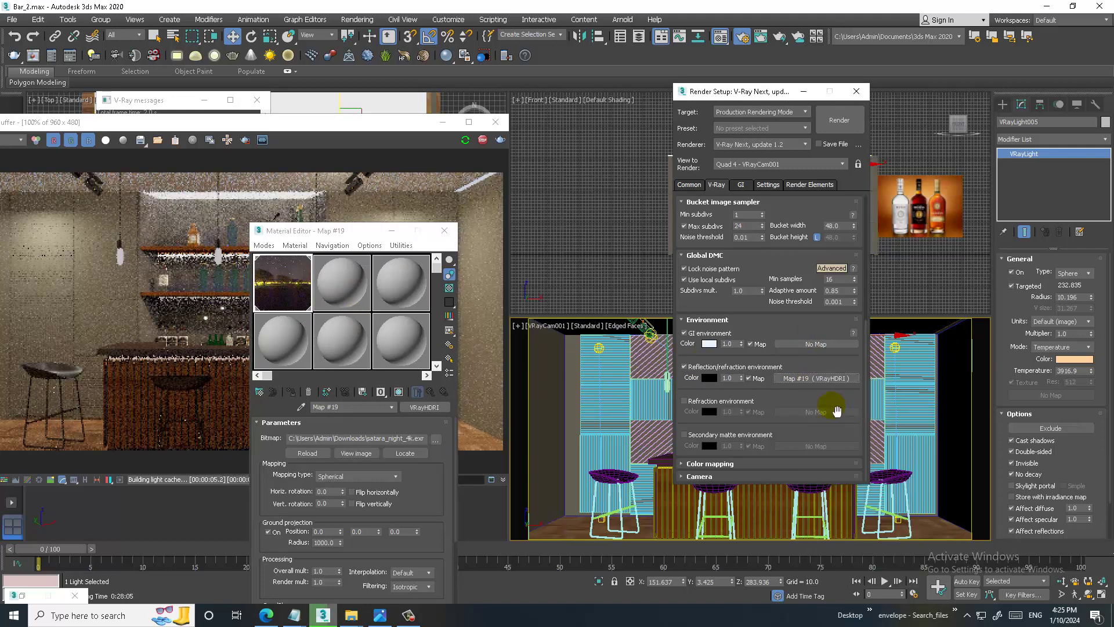
Instance Map #19 into the GI environment slot and hide the Material Editor.
left_click_drag(275, 284, 809, 345)
left_click(746, 324)
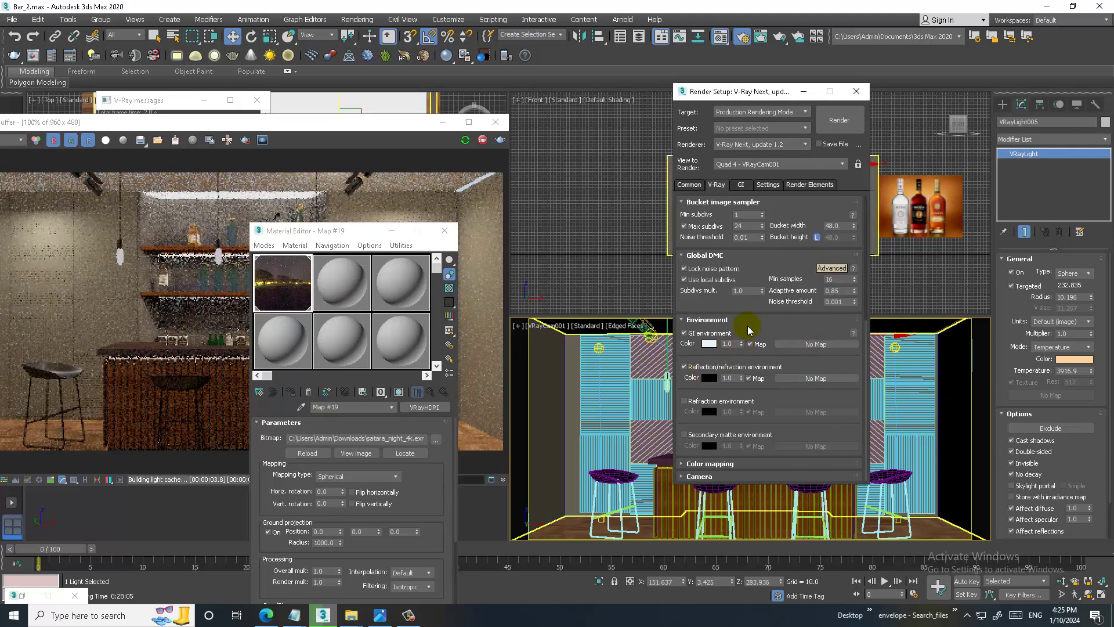
left_click(392, 230)
scroll(321, 359, "up", 2)
scroll(321, 359, "down", 2)
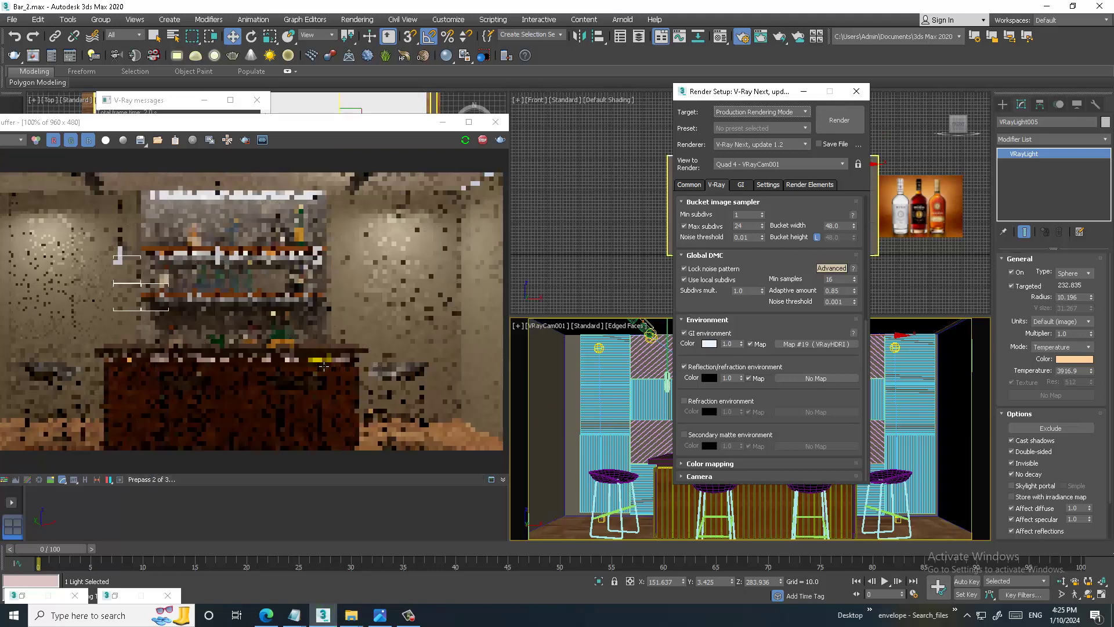
left_click(210, 615)
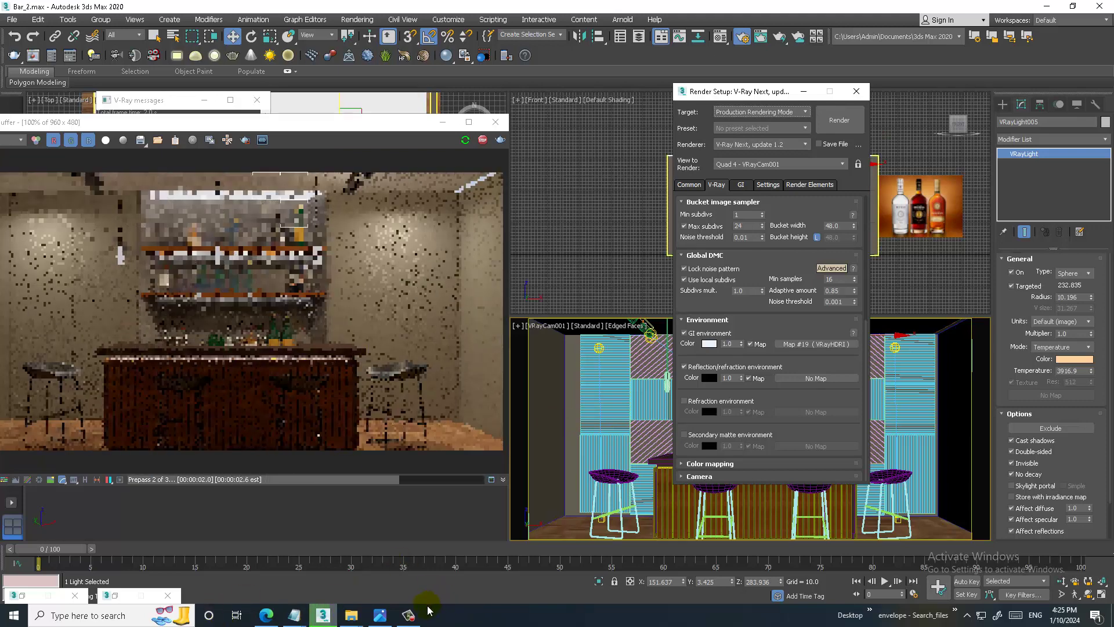
left_click(402, 432)
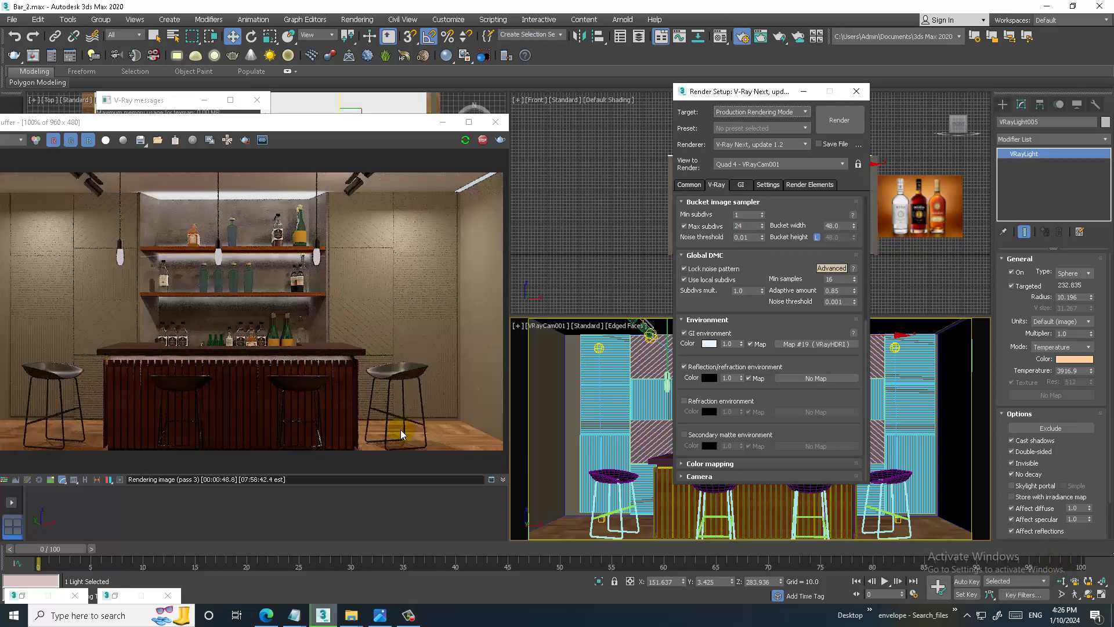
left_click(469, 122)
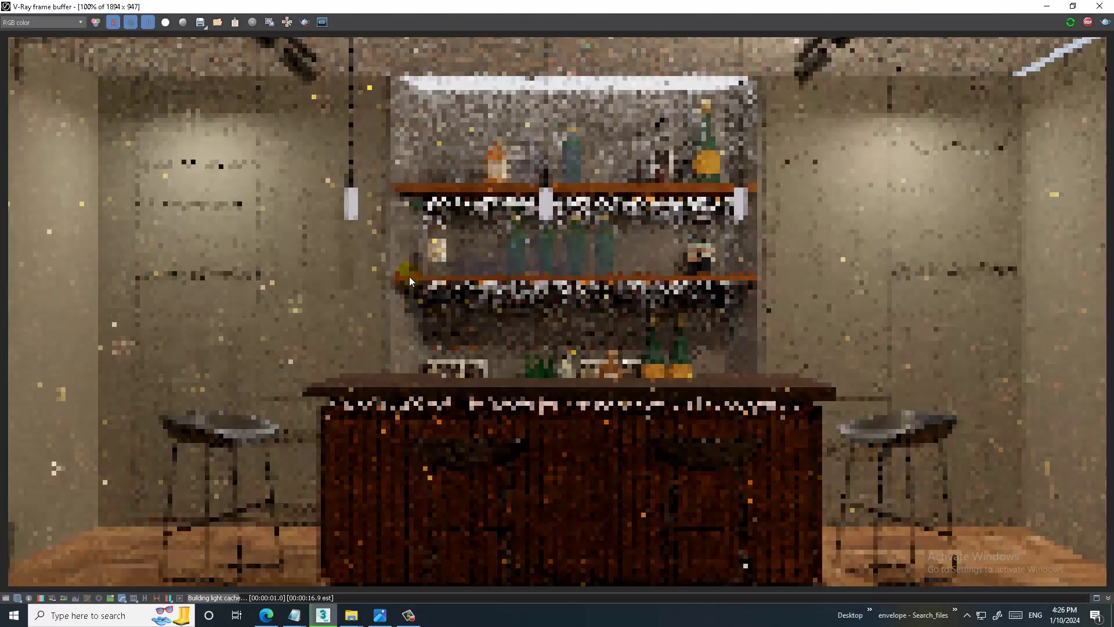
left_click(913, 153)
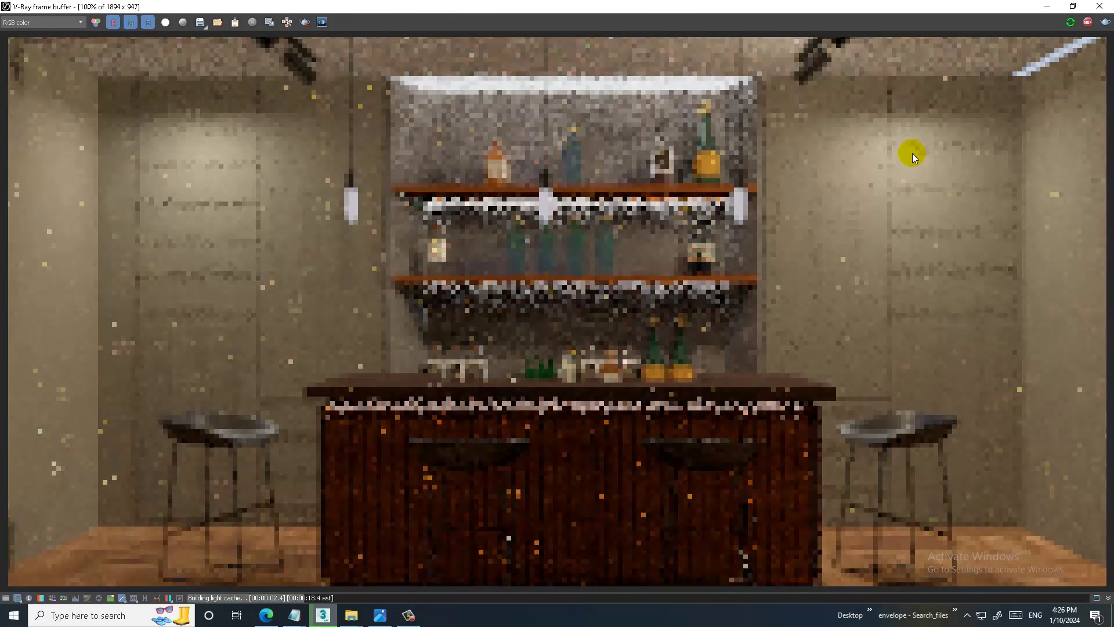
left_click(838, 251)
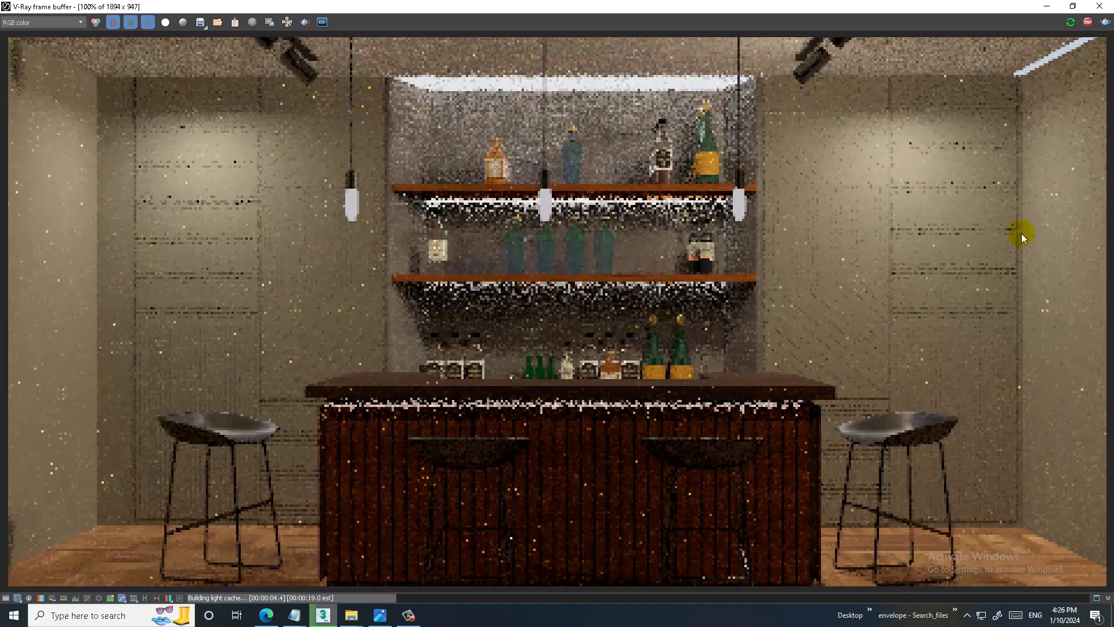
left_click(1075, 6)
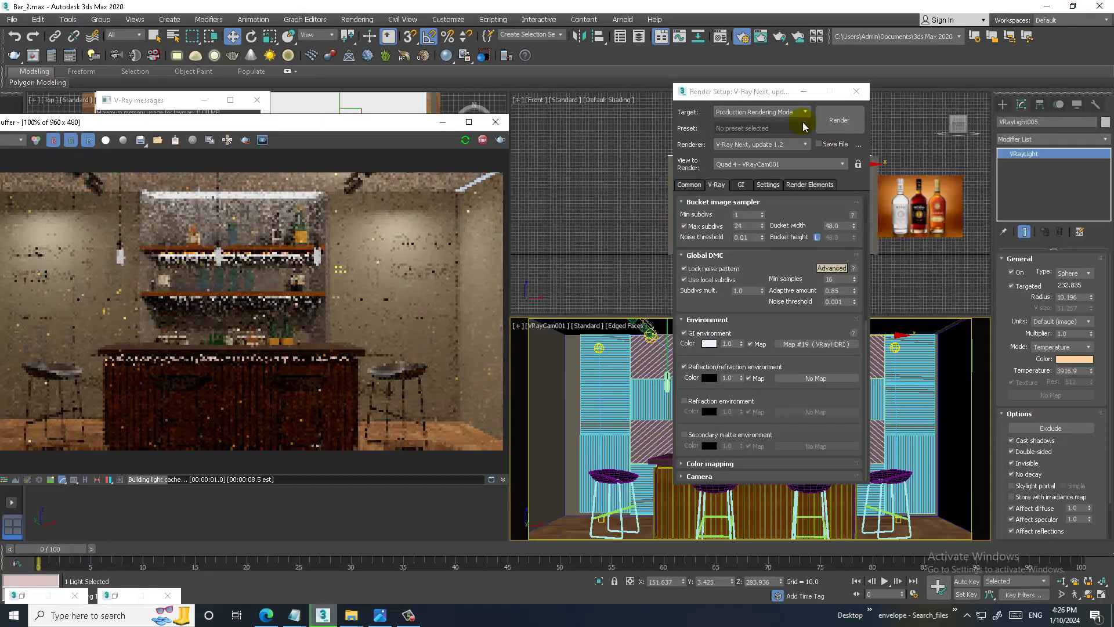
Set V-Ray color mapping to HSV exponential with Sub-pixel mapping enabled.
left_click(735, 464)
left_click(738, 440)
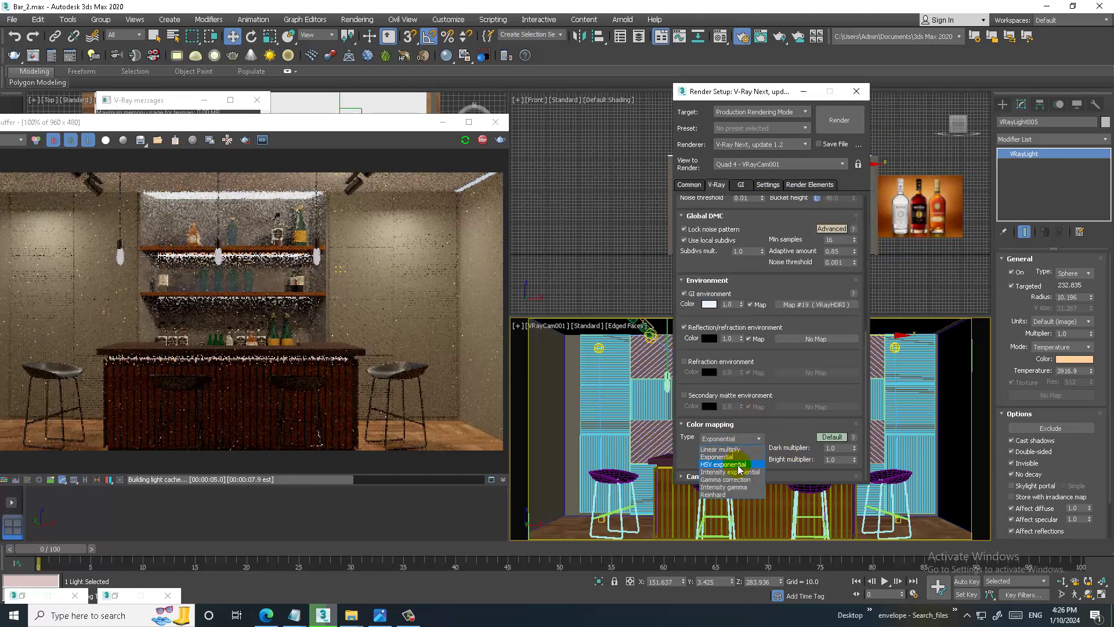
left_click(738, 465)
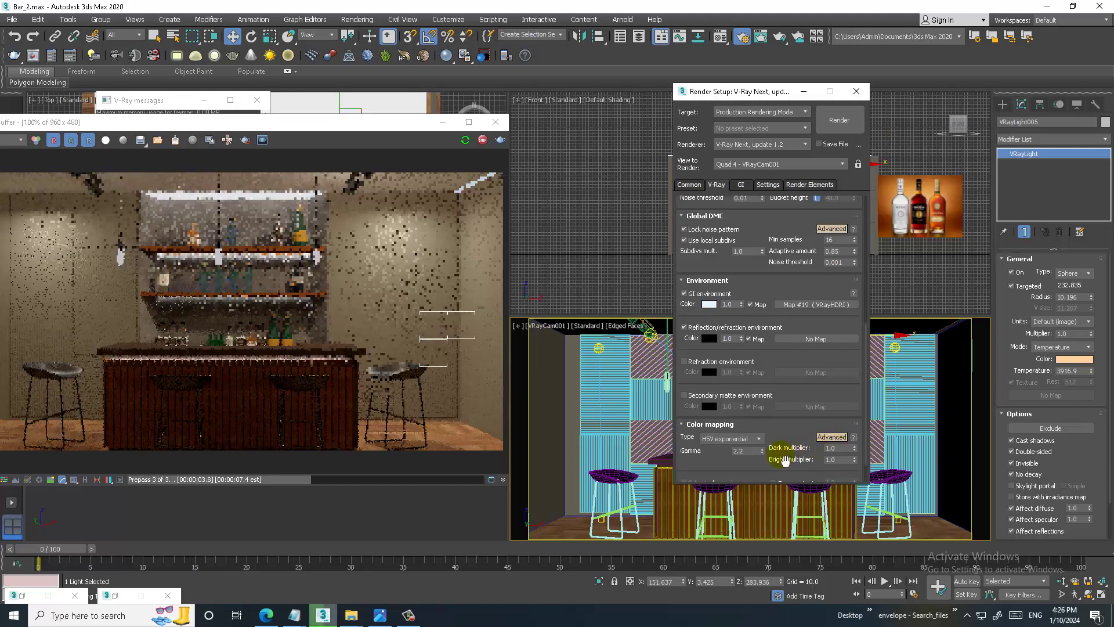
left_click(833, 437)
left_click(702, 448)
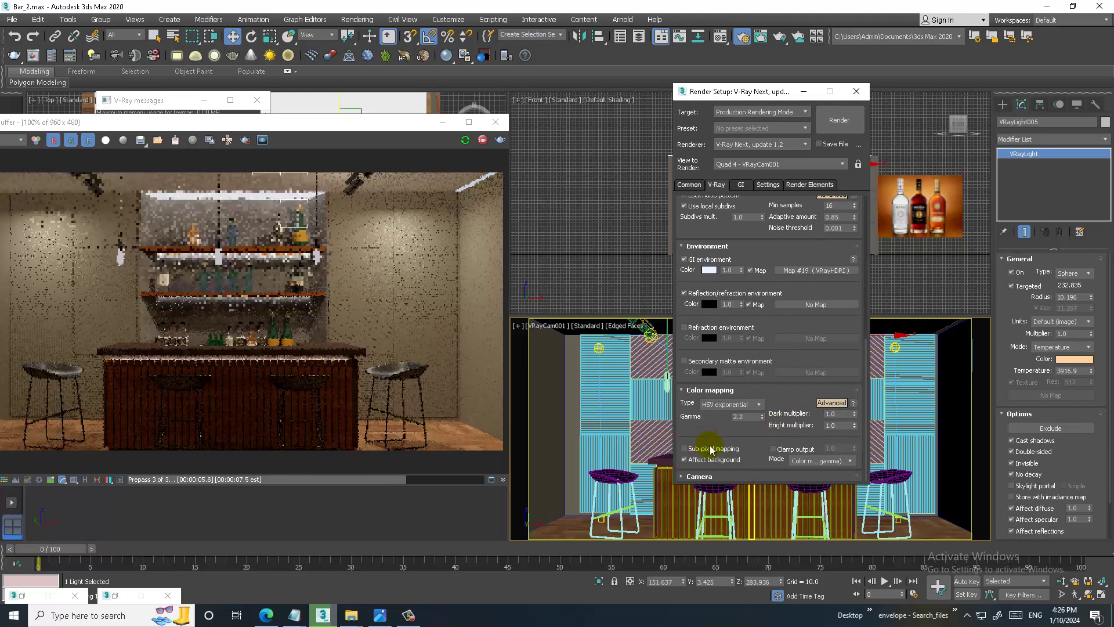
left_click(740, 185)
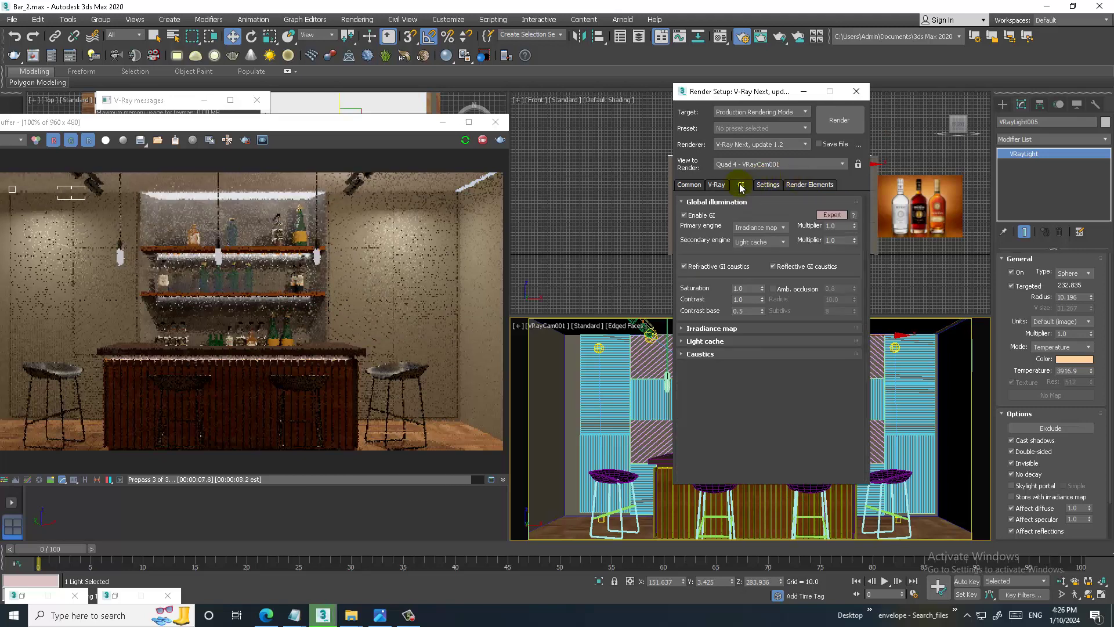
Set the irradiance map preset to Medium.
left_click(730, 332)
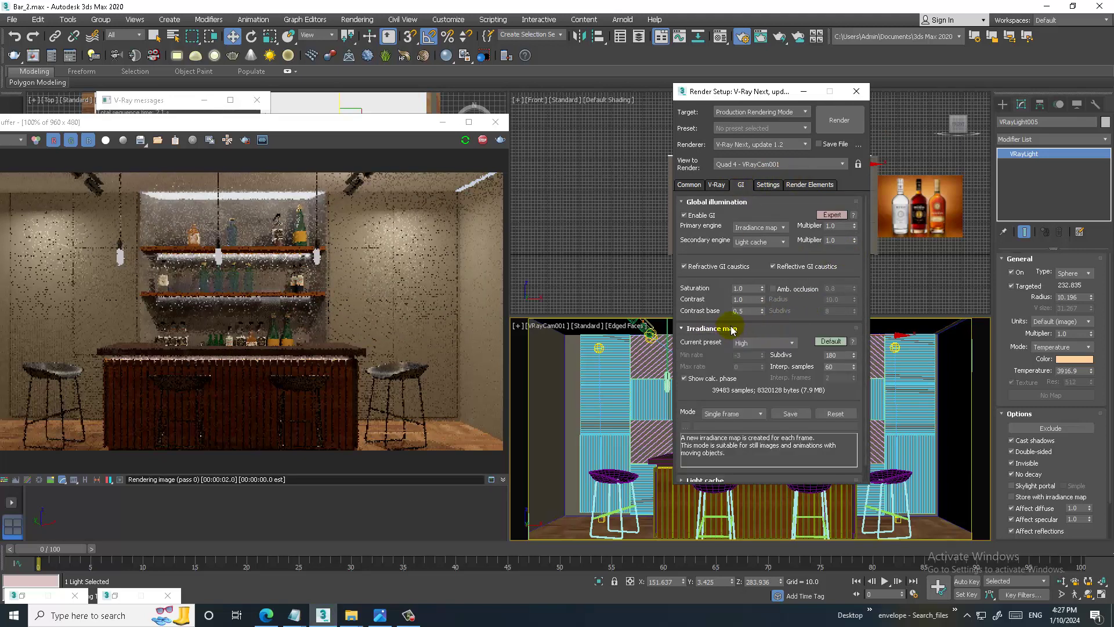
left_click(765, 343)
left_click(762, 380)
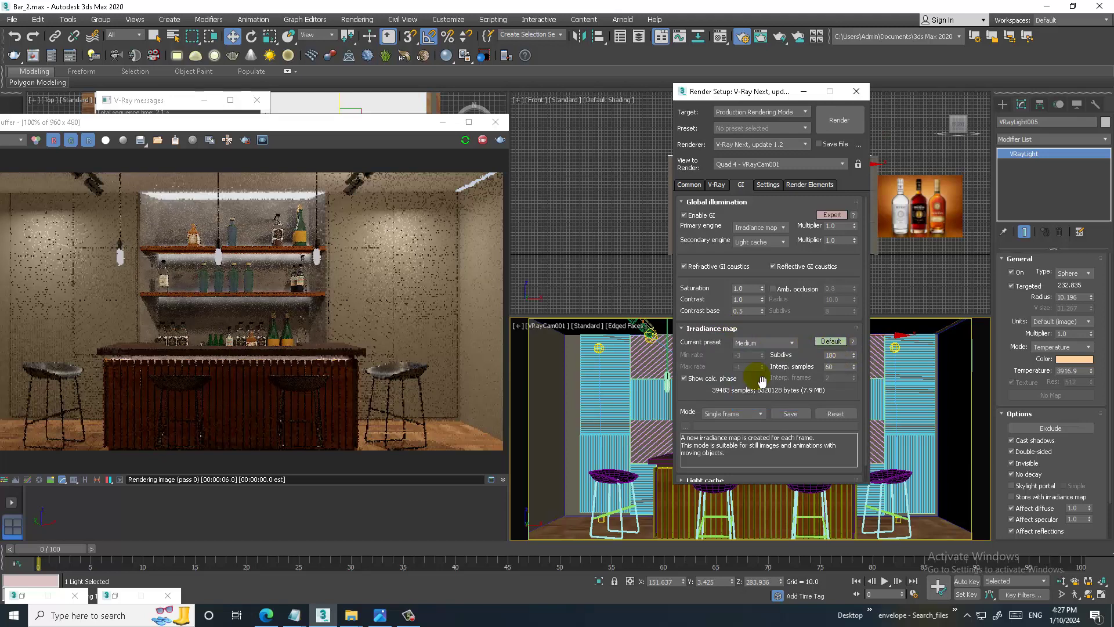
left_click(767, 185)
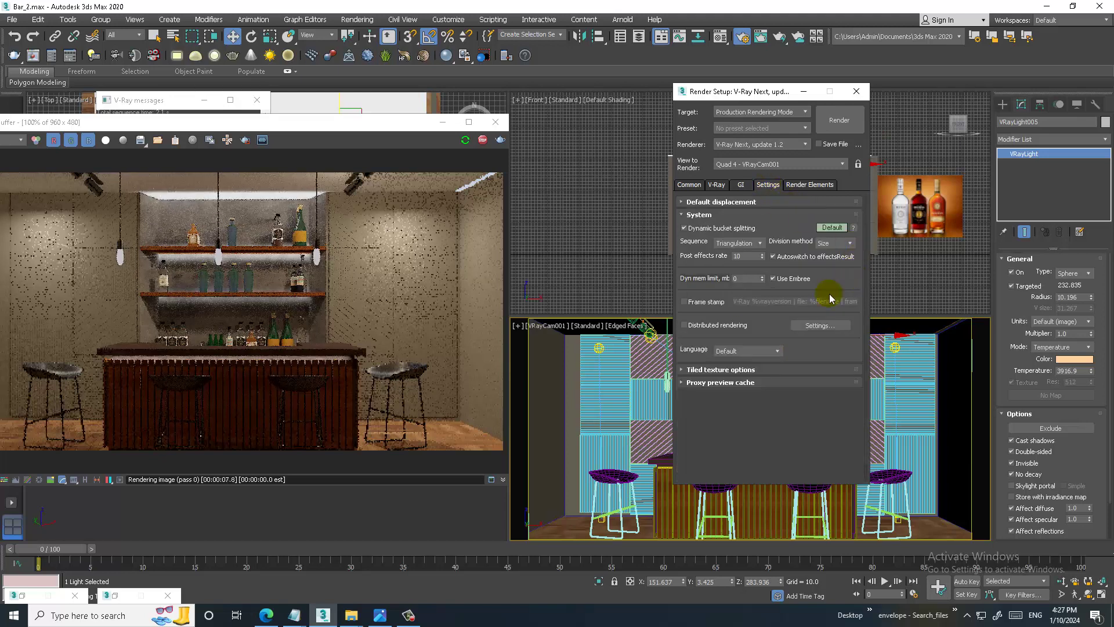
left_click(741, 185)
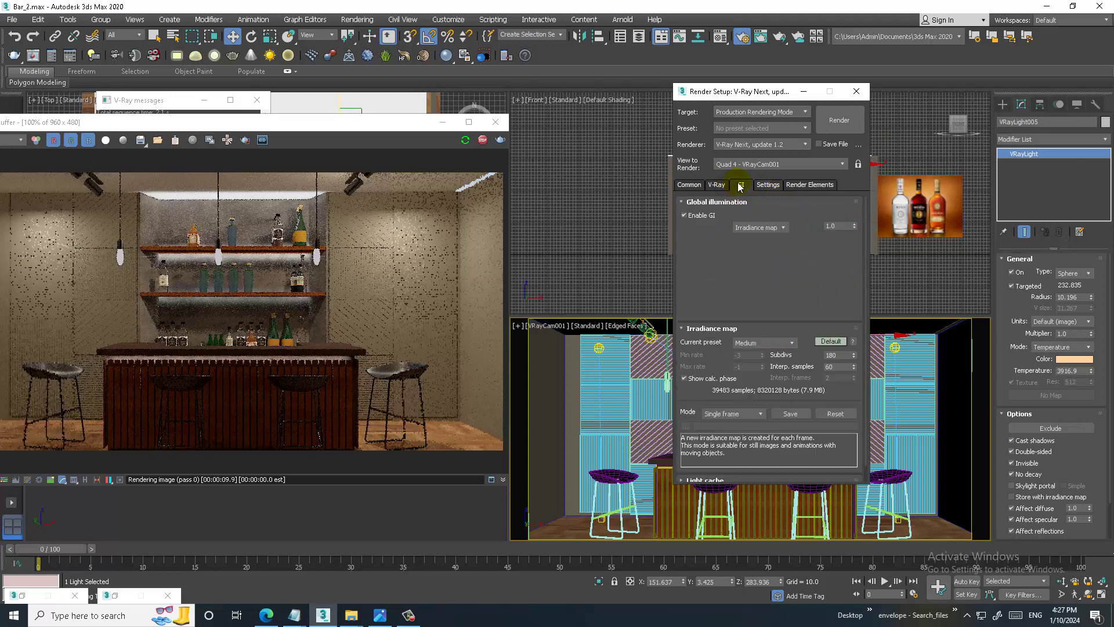
Set the light cache subdivs to 1500.
scroll(708, 371, "down", 1)
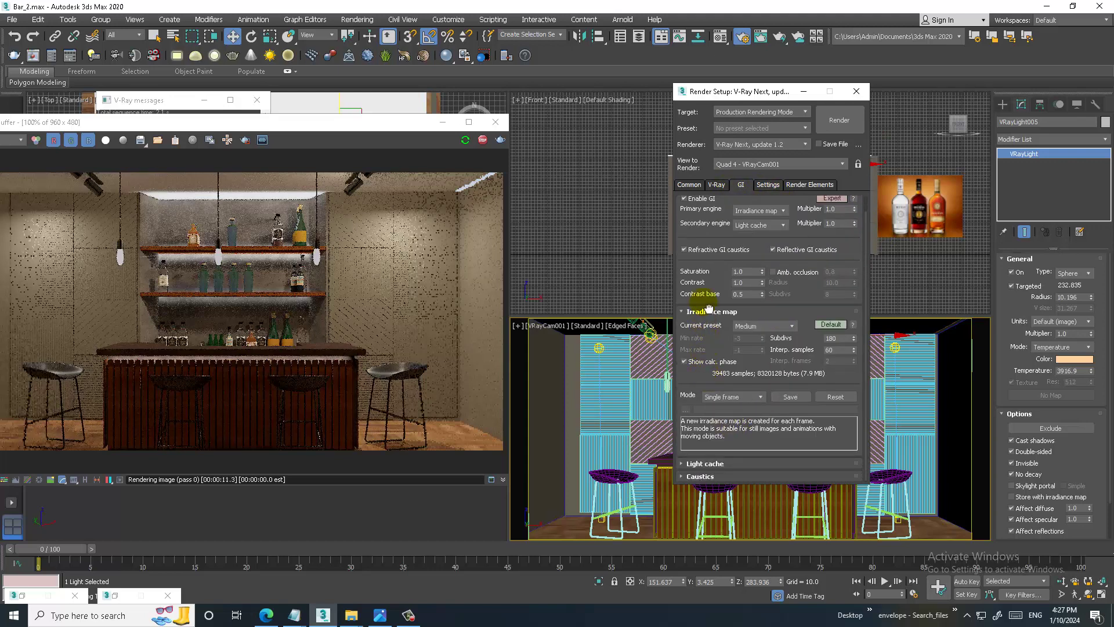
left_click(705, 463)
double_click(748, 400)
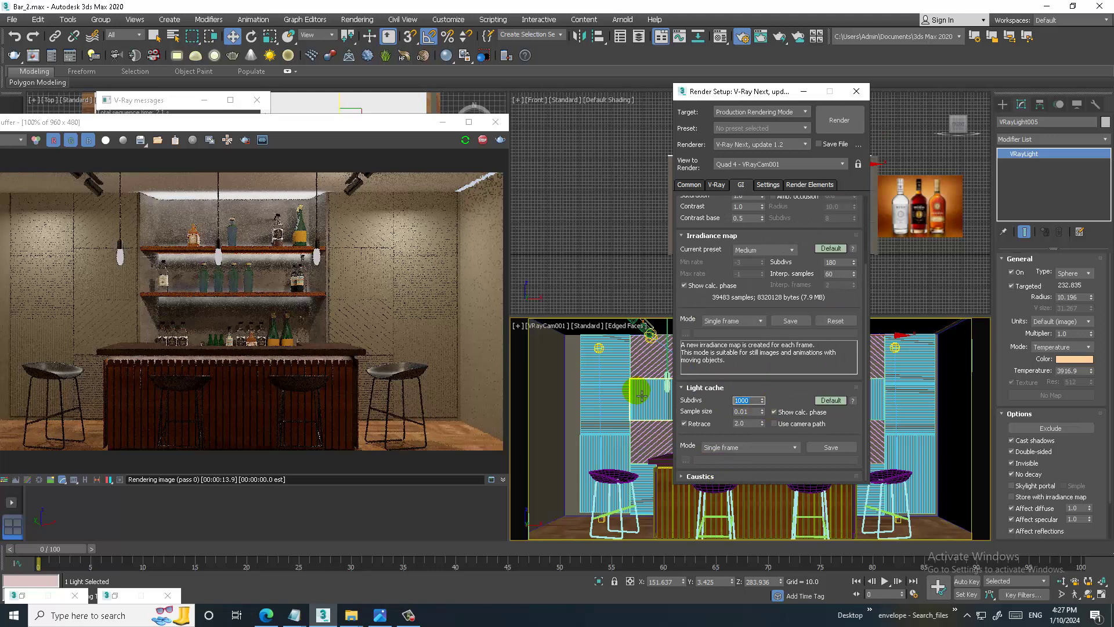
type("150")
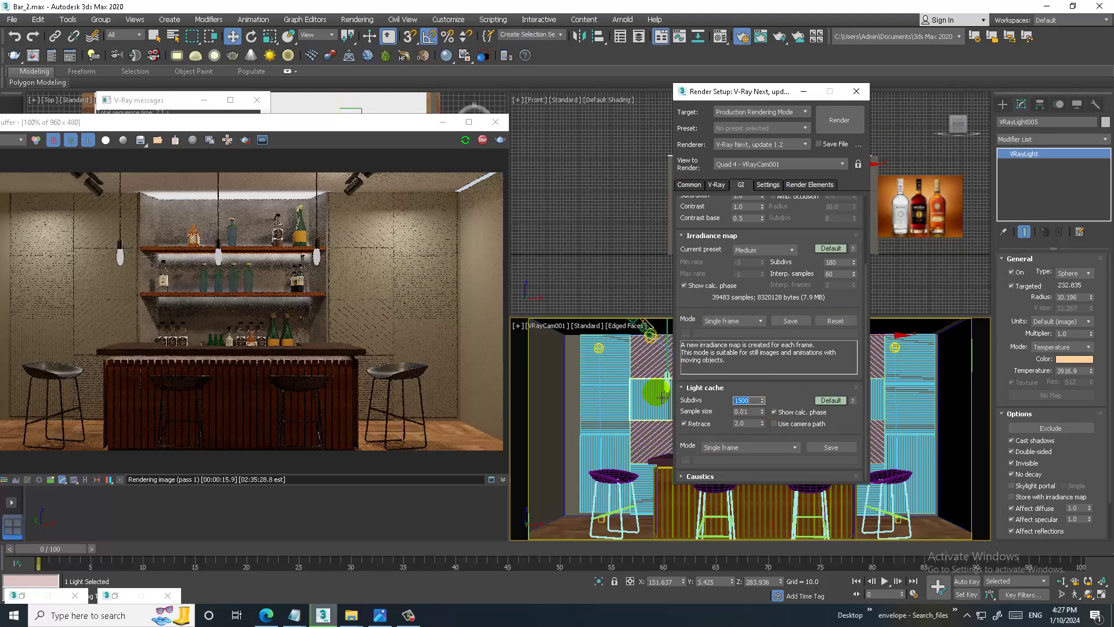
left_click(765, 184)
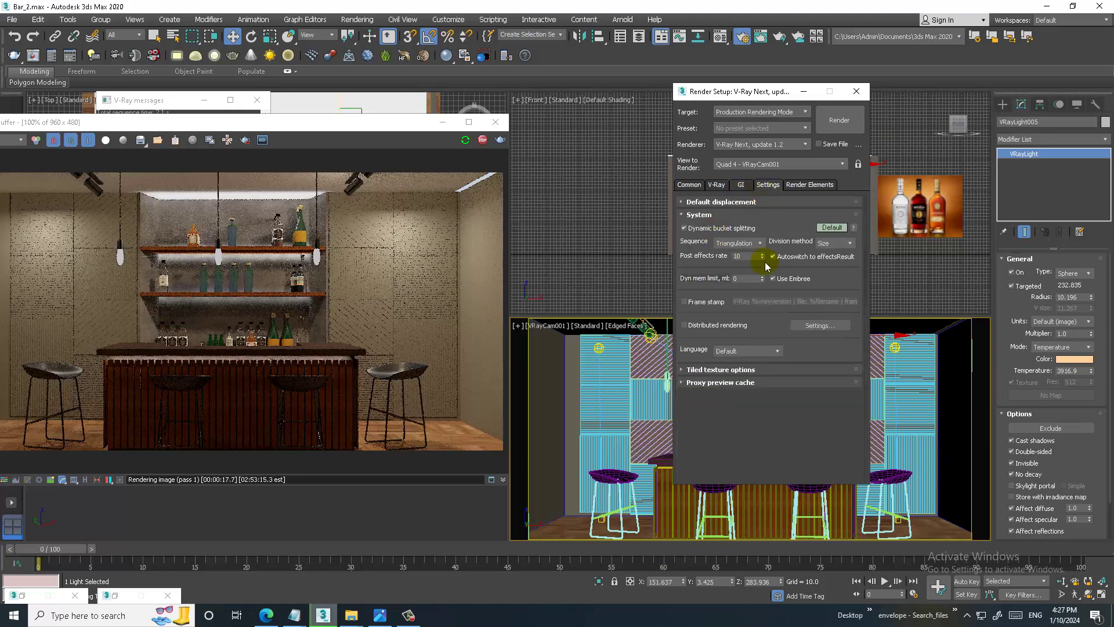
Switch the V-Ray System rollout to Expert, edit Dyn mem limit, then minimize Render Setup.
left_click(830, 228)
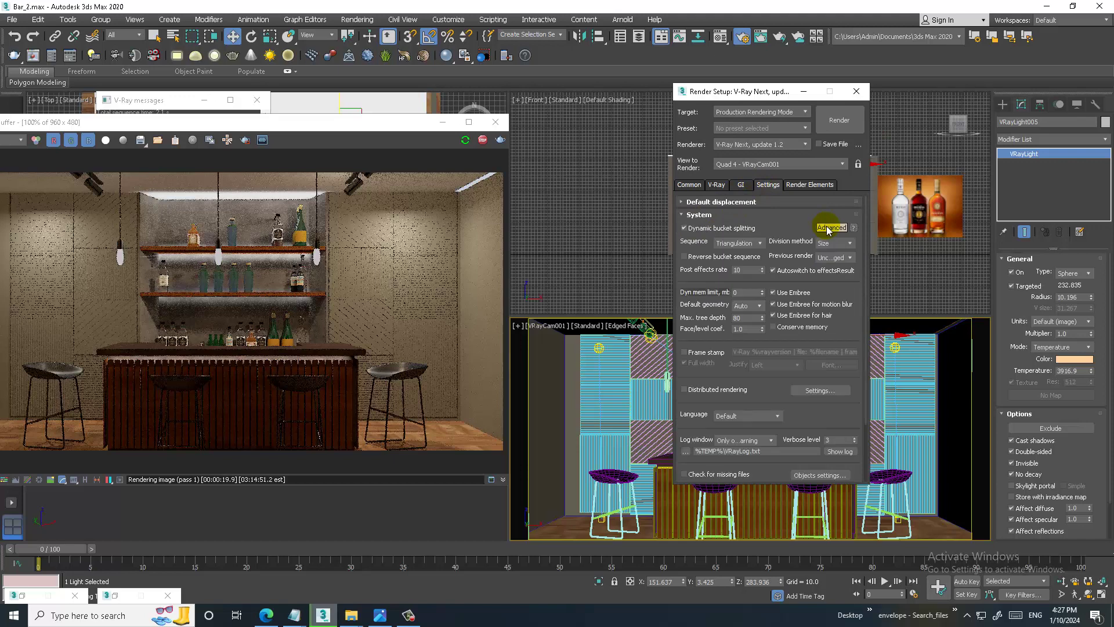
left_click(829, 227)
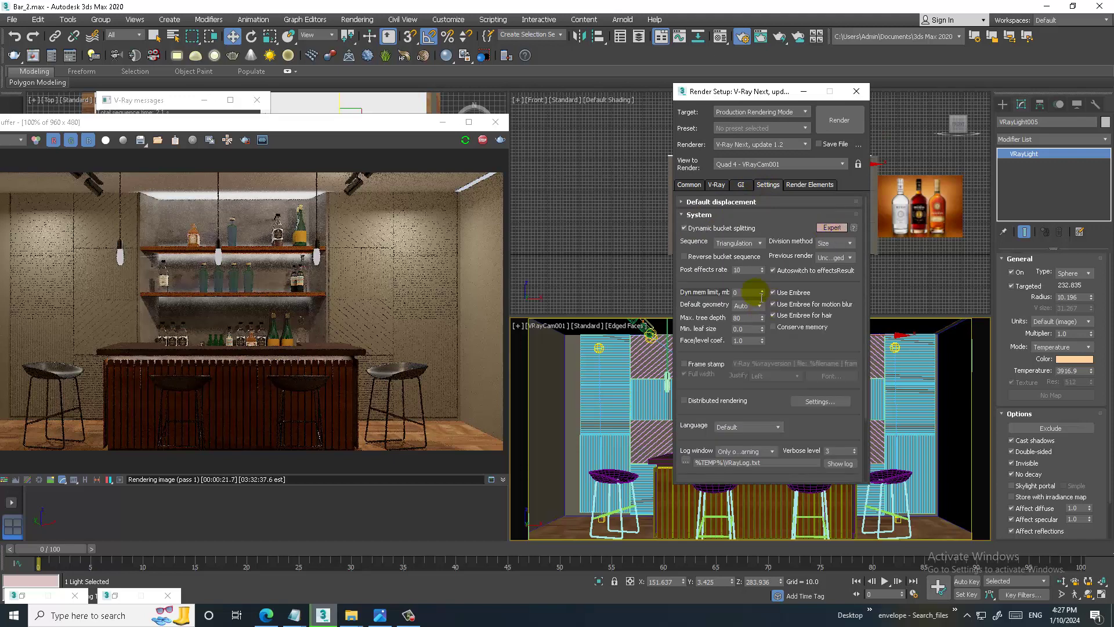
double_click(745, 291)
left_click(803, 92)
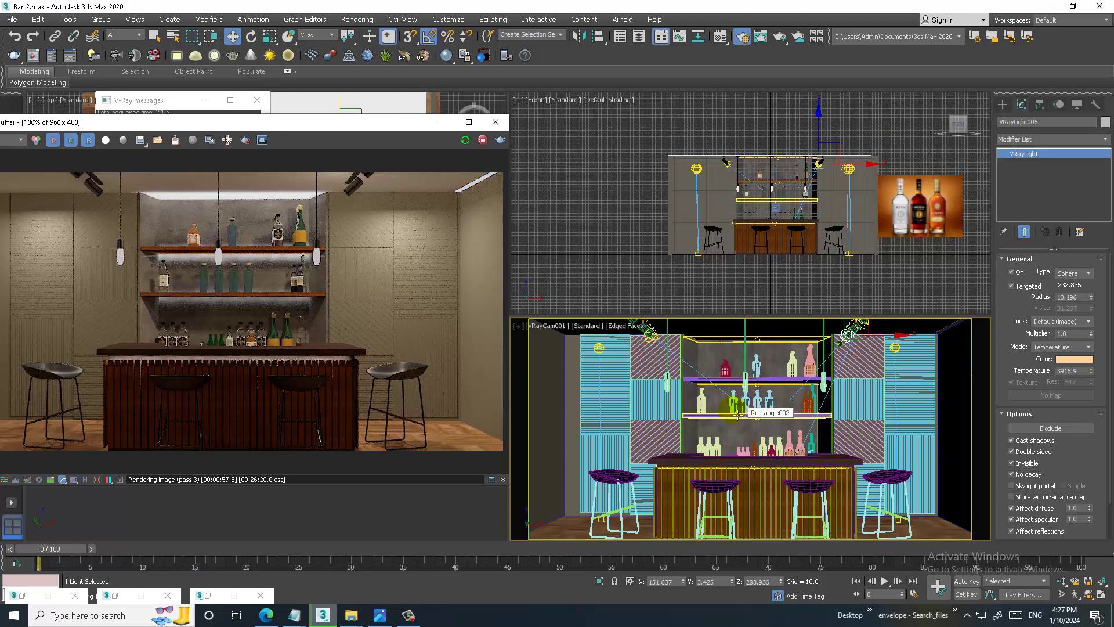
Select a shelf bottle and frame it in a free Perspective view of the shelves.
left_click(409, 615)
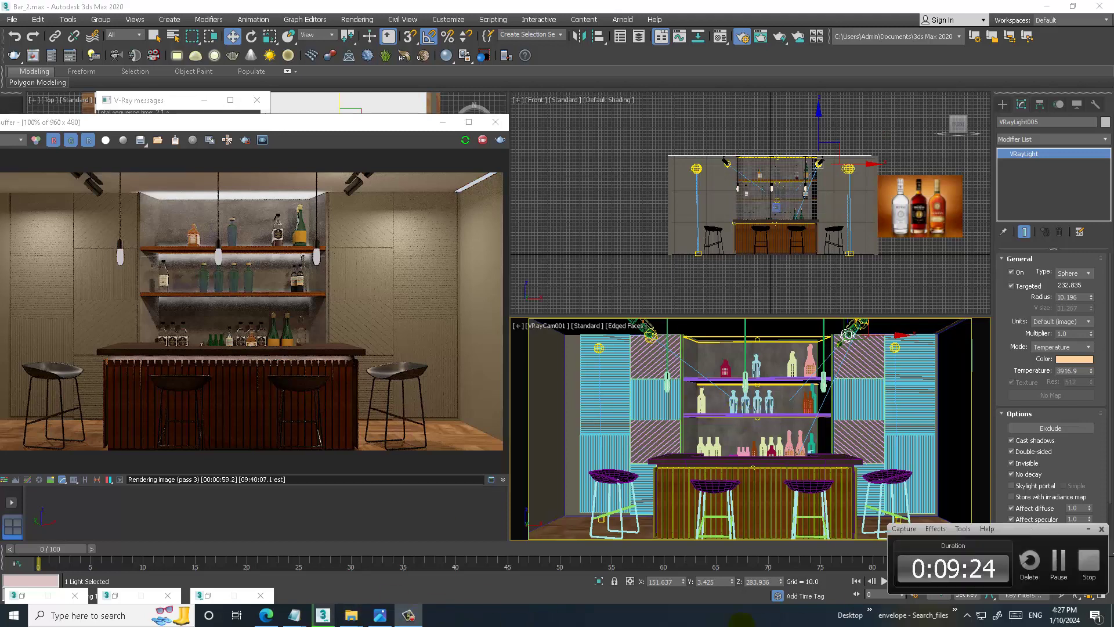
left_click(1058, 562)
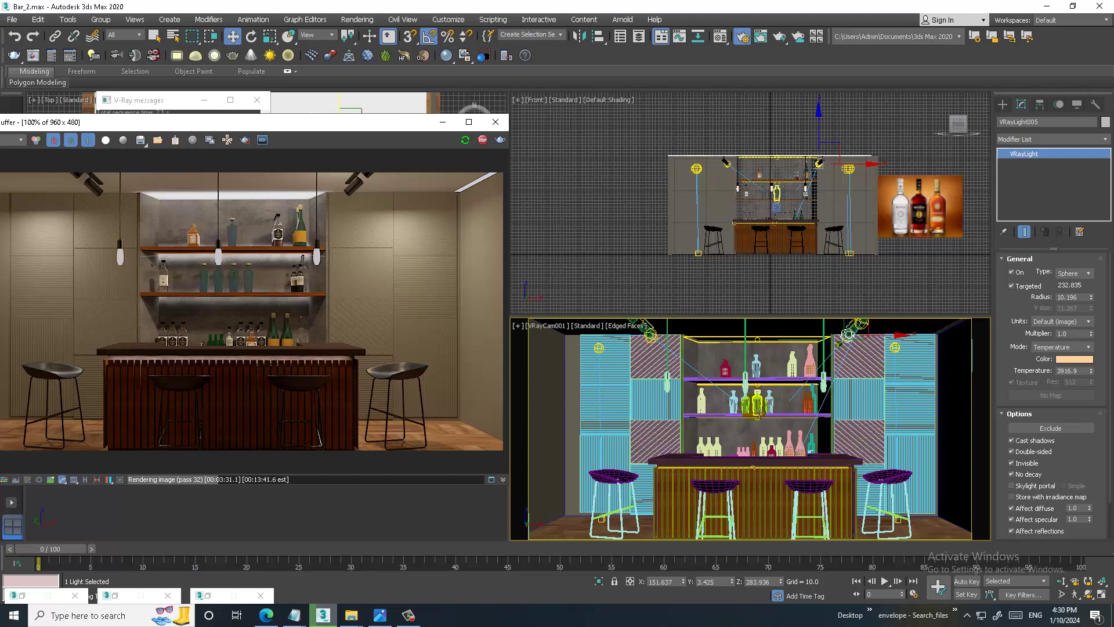
left_click(769, 407)
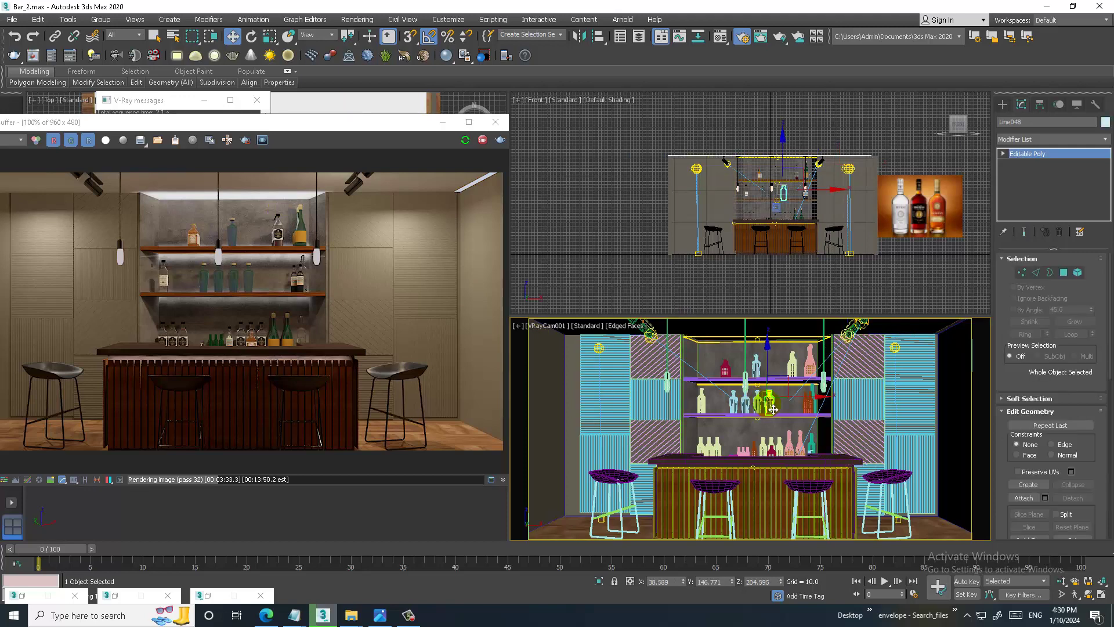
key("p")
key("z")
middle_click_drag(746, 396, 724, 415, "alt")
scroll(767, 402, "down", 4)
scroll(855, 379, "down", 5)
scroll(812, 385, "up", 4)
scroll(809, 436, "down", 4)
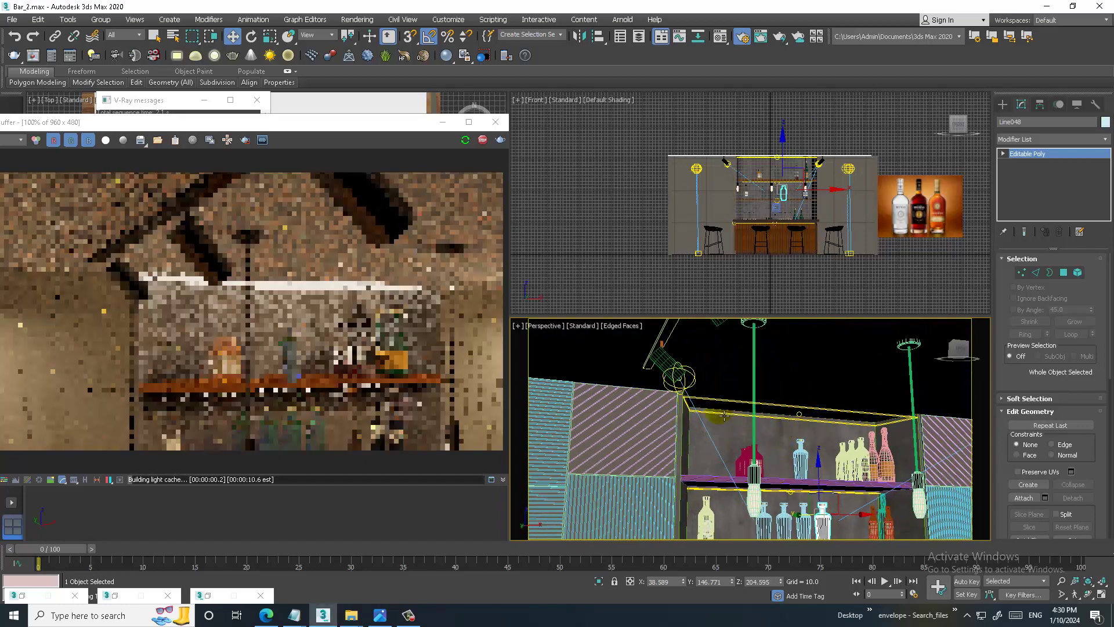
Adjust the ceiling strip light above the shelves, settling on an intensity of 2.0.
left_click(724, 415)
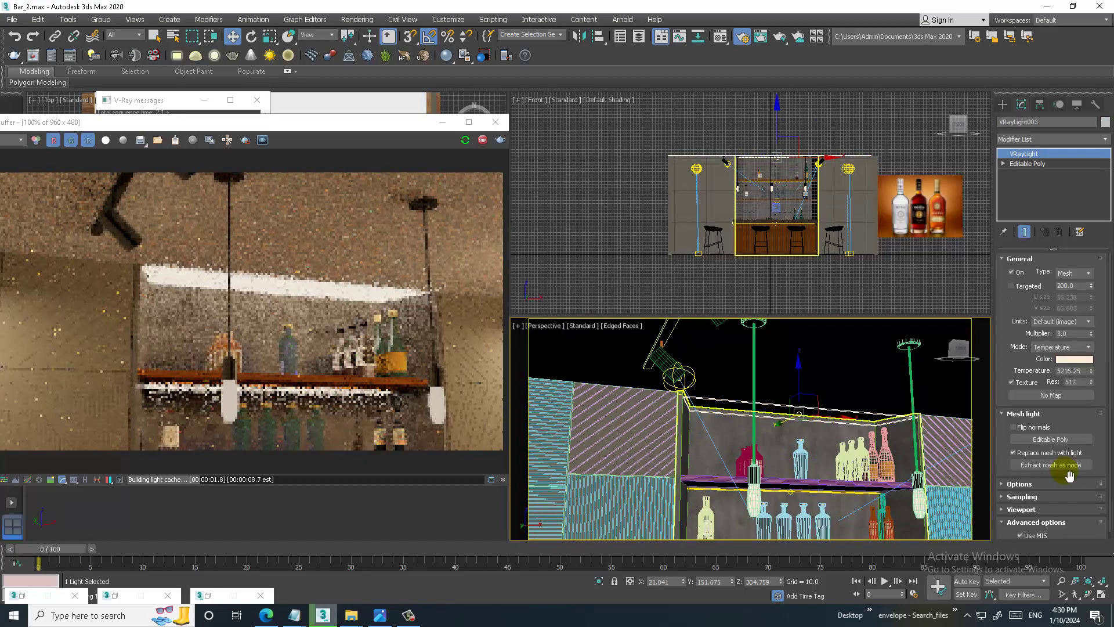
left_click_drag(1091, 333, 1088, 325)
key("ctrl+z")
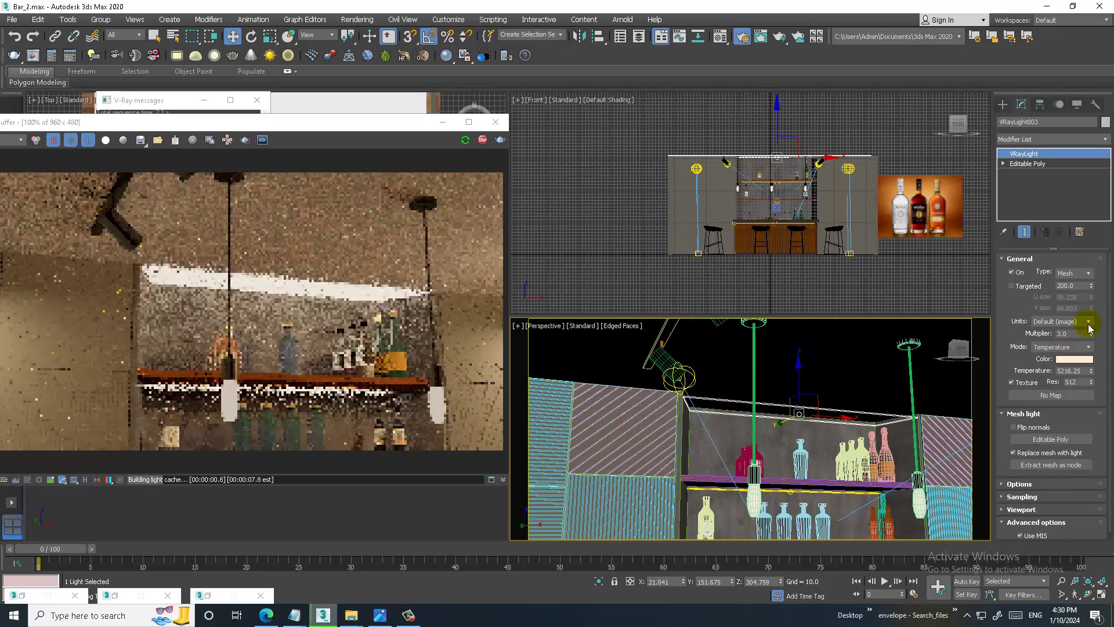
left_click_drag(801, 380, 808, 402)
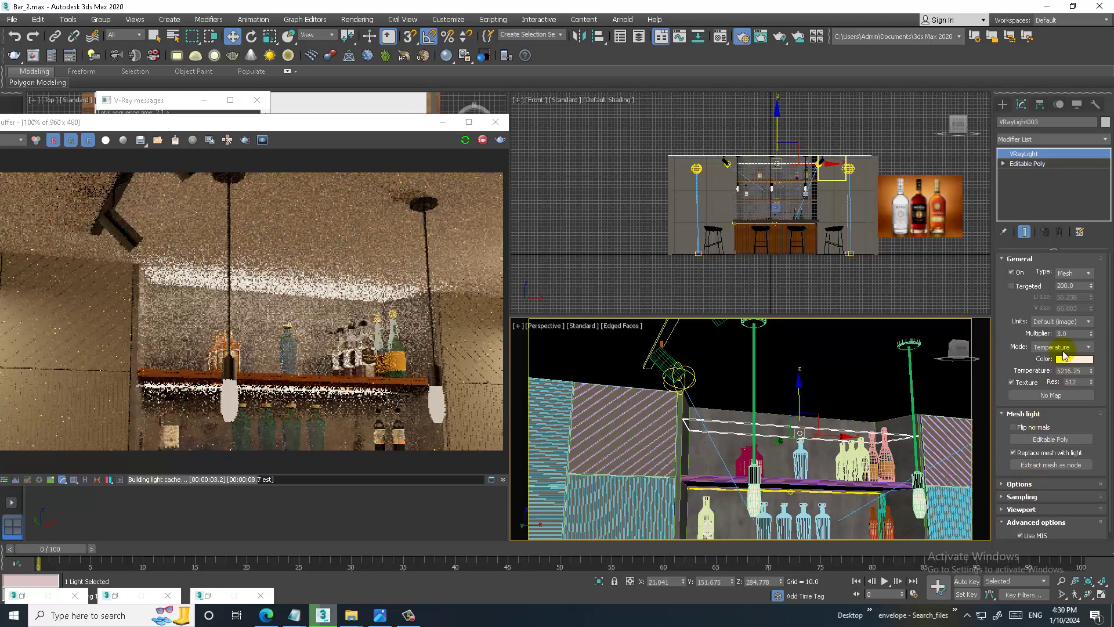
left_click(1078, 335)
type("1")
key("Return")
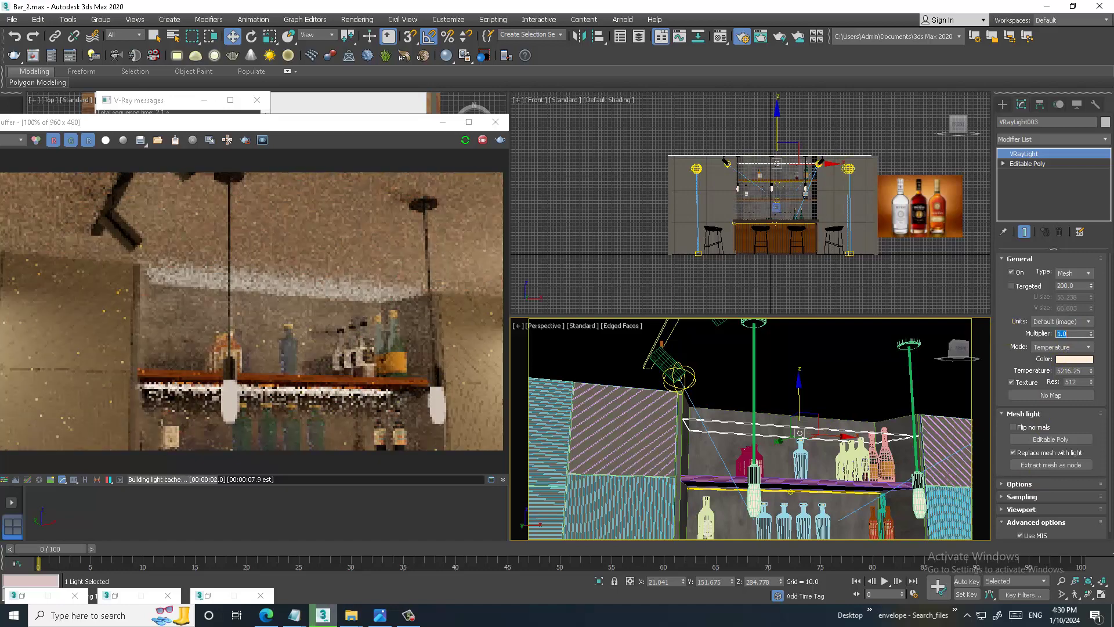
type("2")
key("Return")
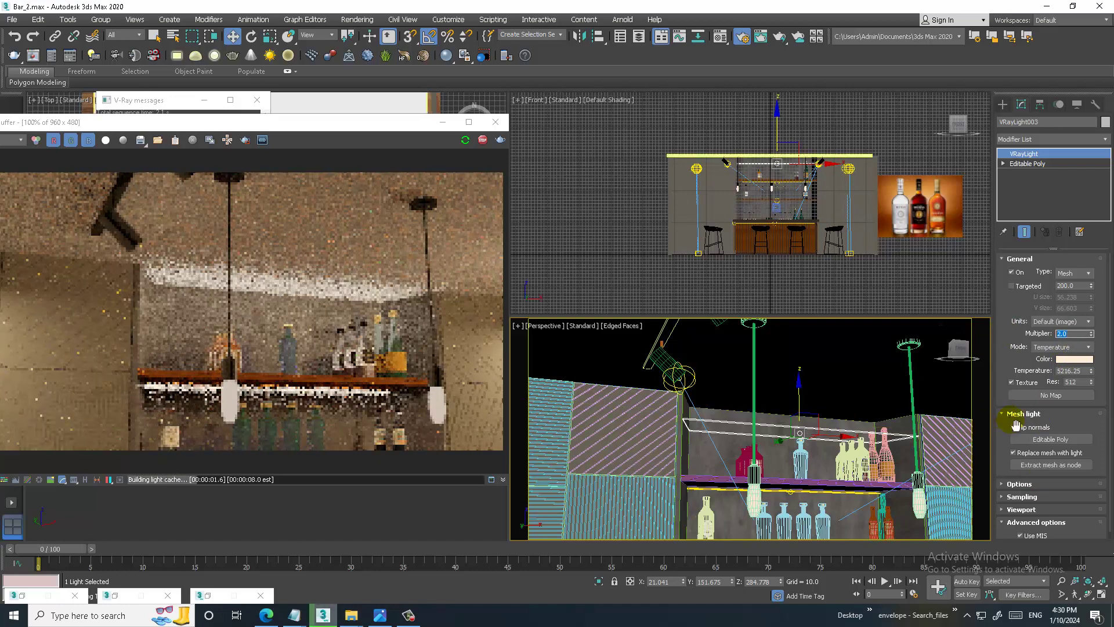
left_click_drag(803, 401, 804, 393)
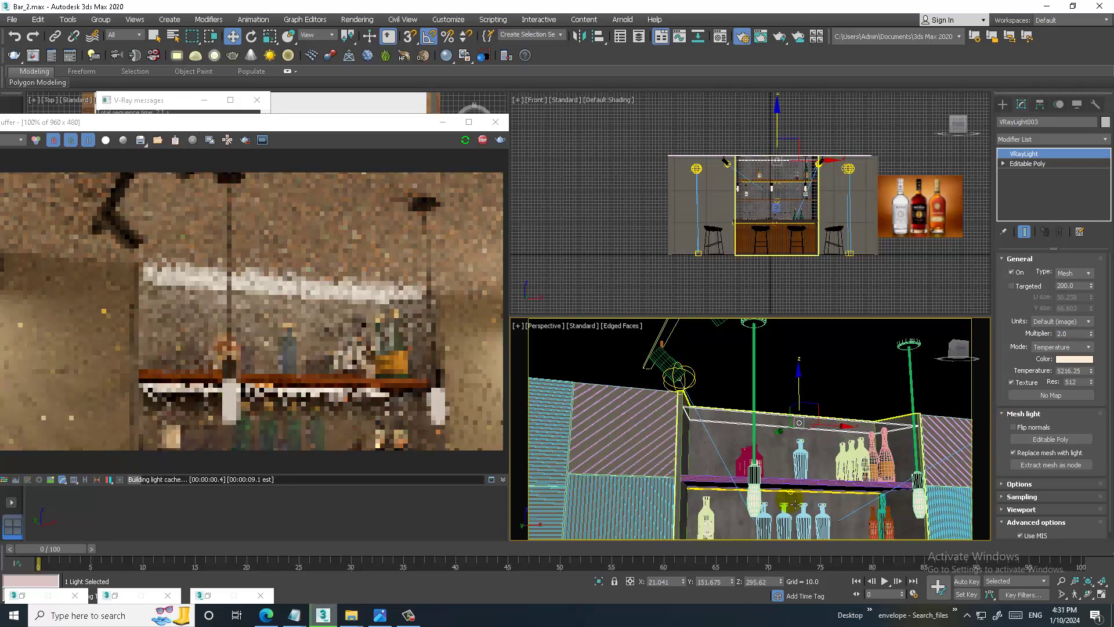
Select both shelf VRayLights and move them down and along the shelf.
middle_click_drag(781, 491, 777, 427)
left_click(774, 437)
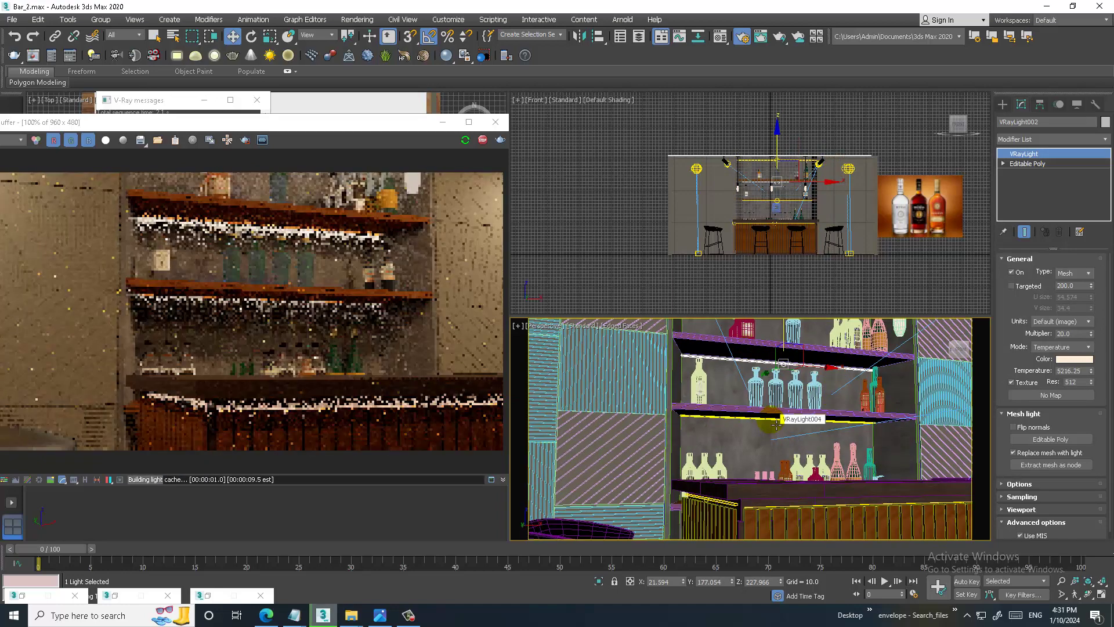
left_click(776, 425, "ctrl")
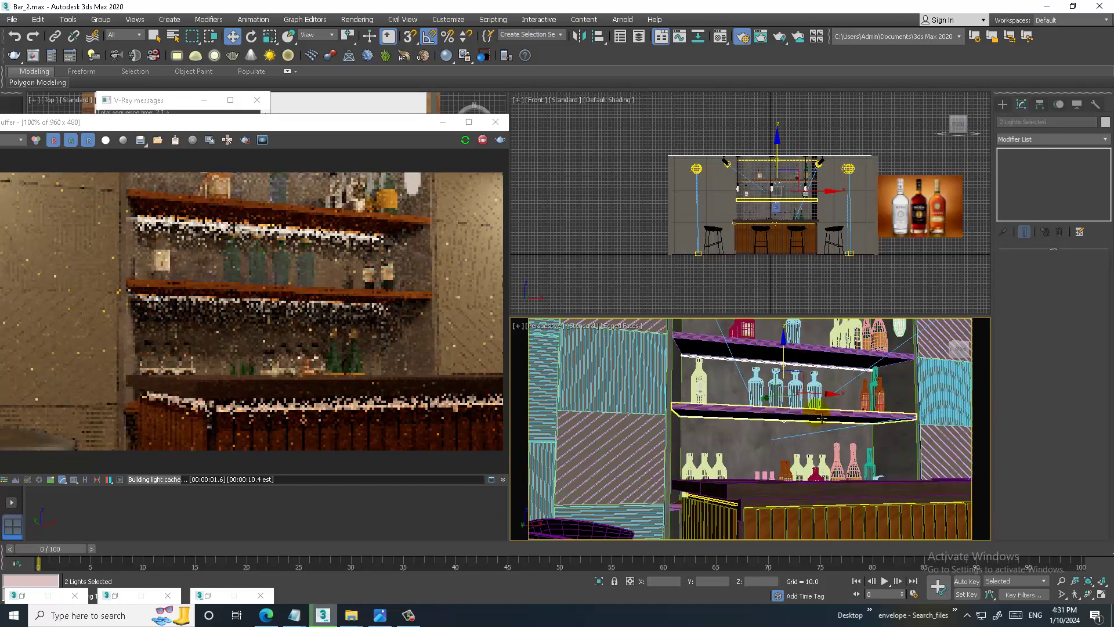
middle_click_drag(821, 418, 794, 385, "alt")
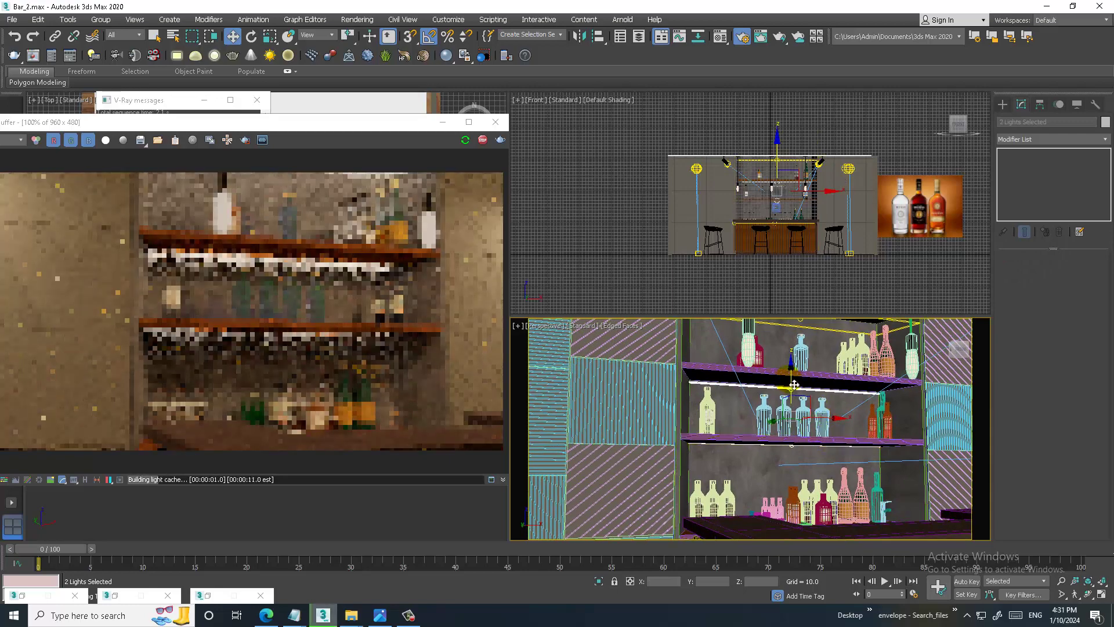
left_click_drag(794, 385, 800, 392)
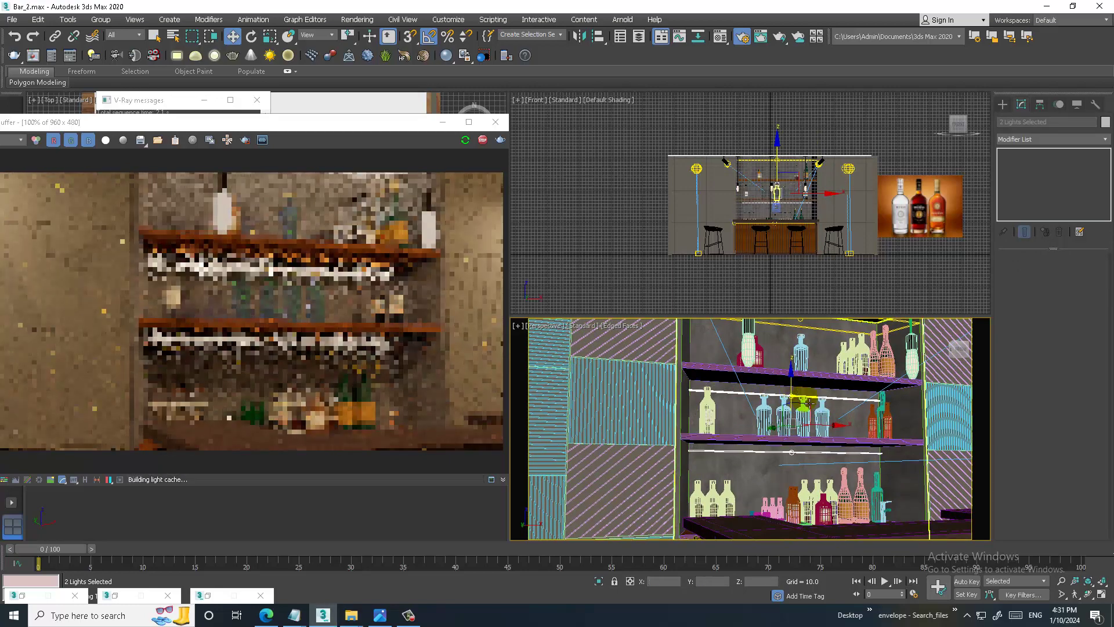
middle_click_drag(810, 403, 831, 412, "alt")
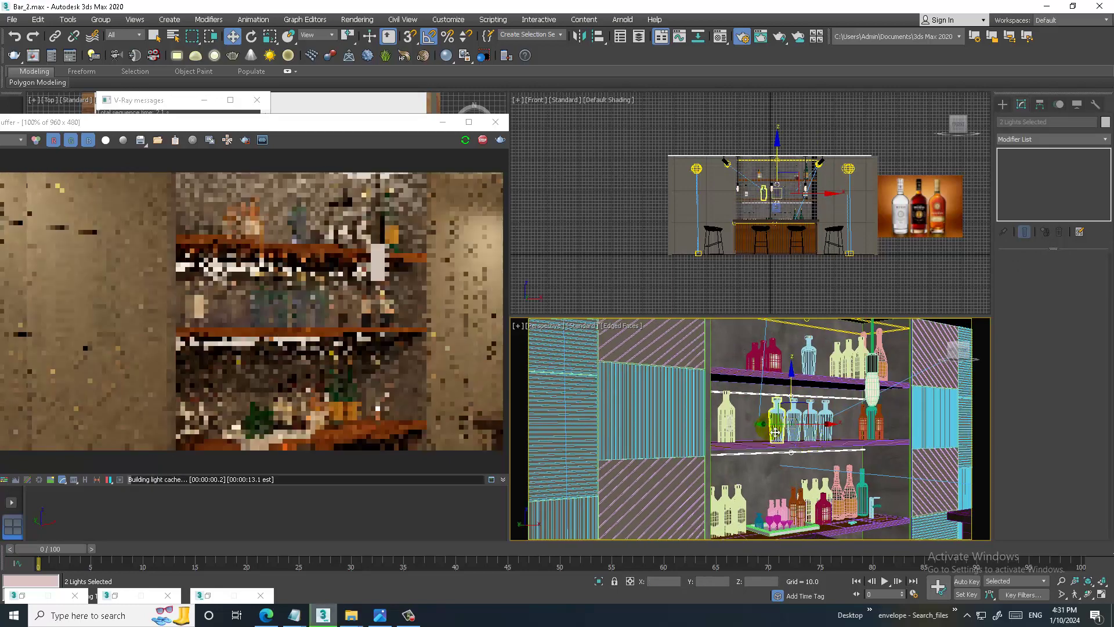
left_click_drag(771, 429, 780, 431)
key("ctrl+z")
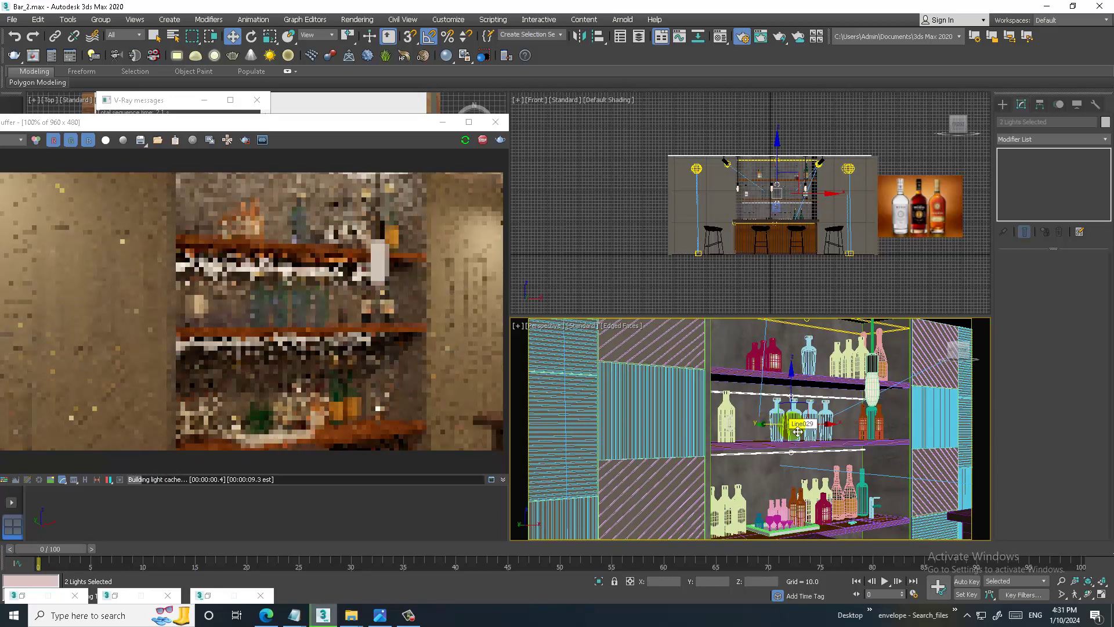
Face the shelves directly and reselect the two shelf lights.
middle_click_drag(842, 446, 826, 432, "alt")
left_click(834, 349)
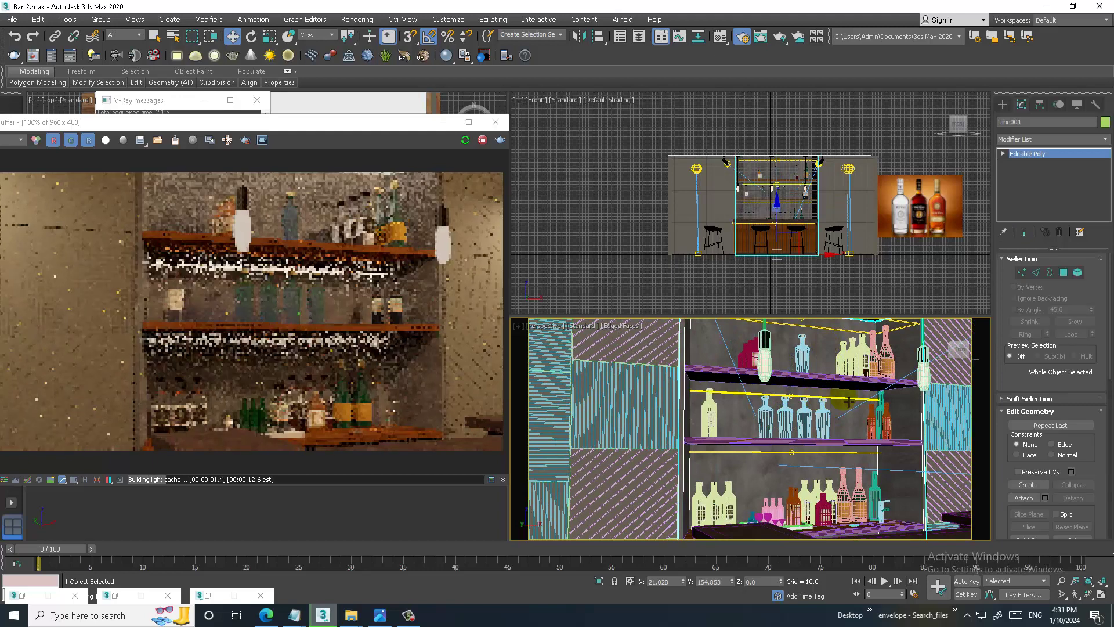
left_click(842, 402)
left_click(842, 402, "ctrl")
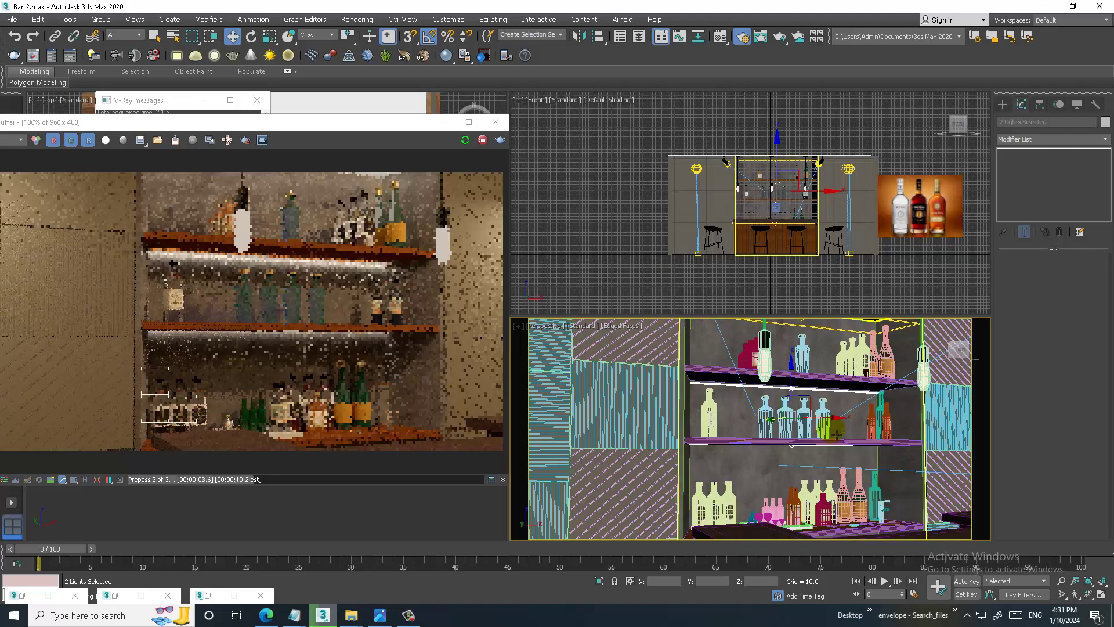
left_click(416, 618)
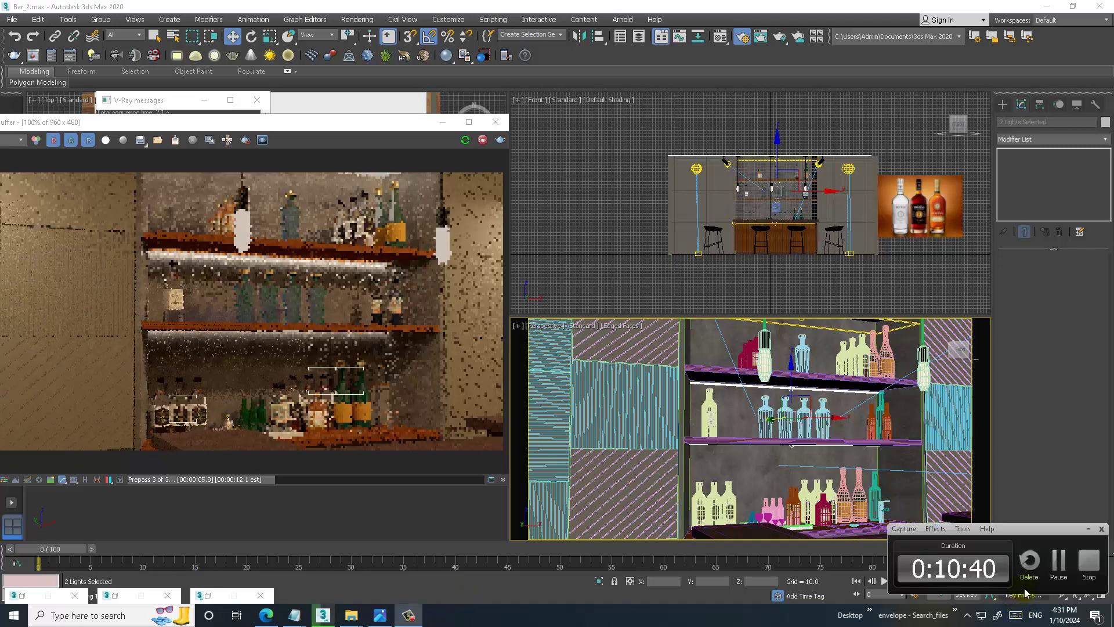
left_click(1060, 573)
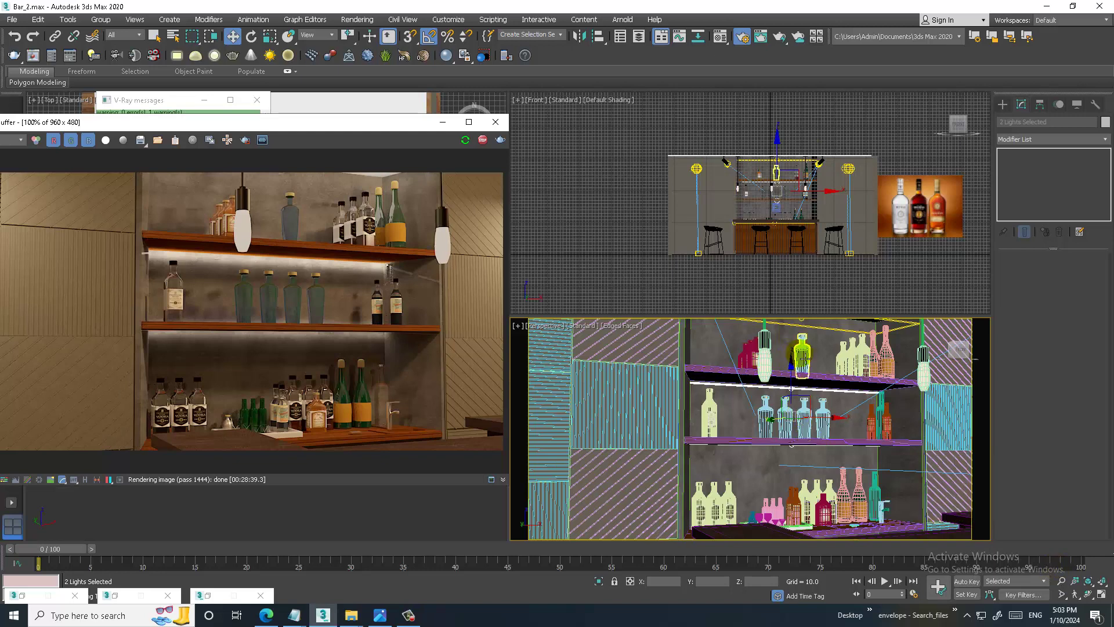
left_click(805, 359)
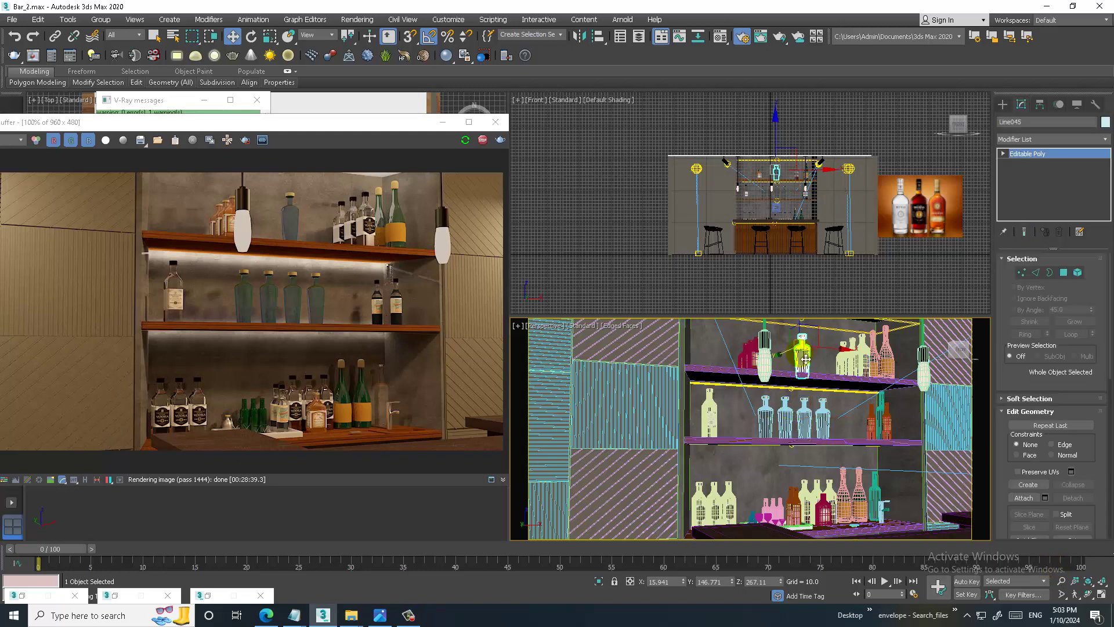
Frame bottle Line045 and marquee-select the vertical edges around its body in Edge mode.
key("z")
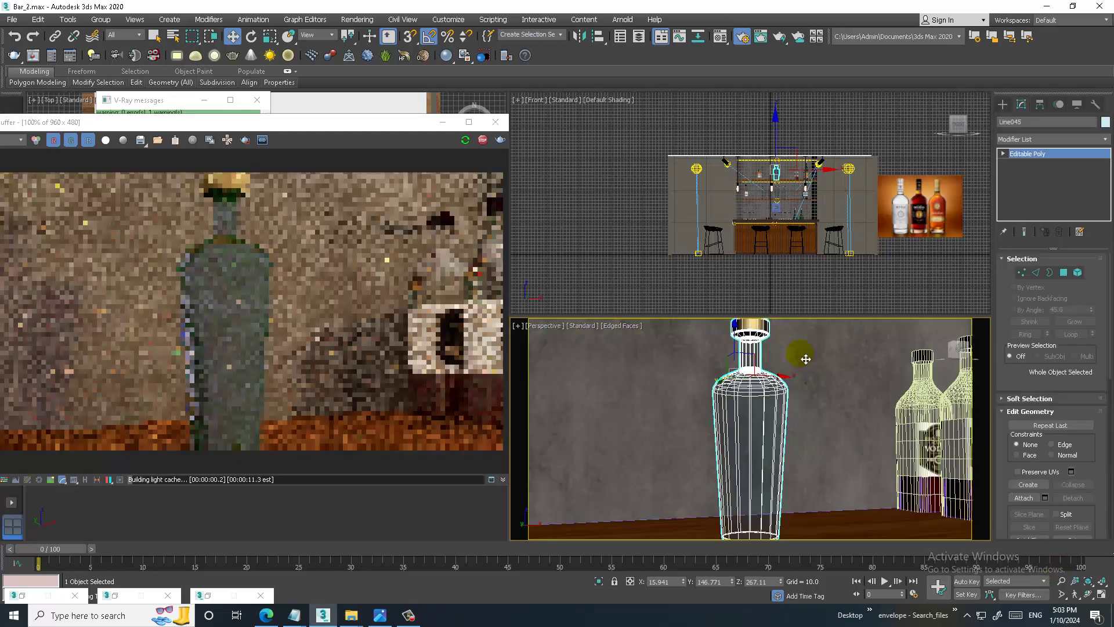
middle_click_drag(792, 398, 805, 418, "alt")
scroll(803, 416, "down", 5)
middle_click_drag(750, 365, 765, 408, "alt")
key("z")
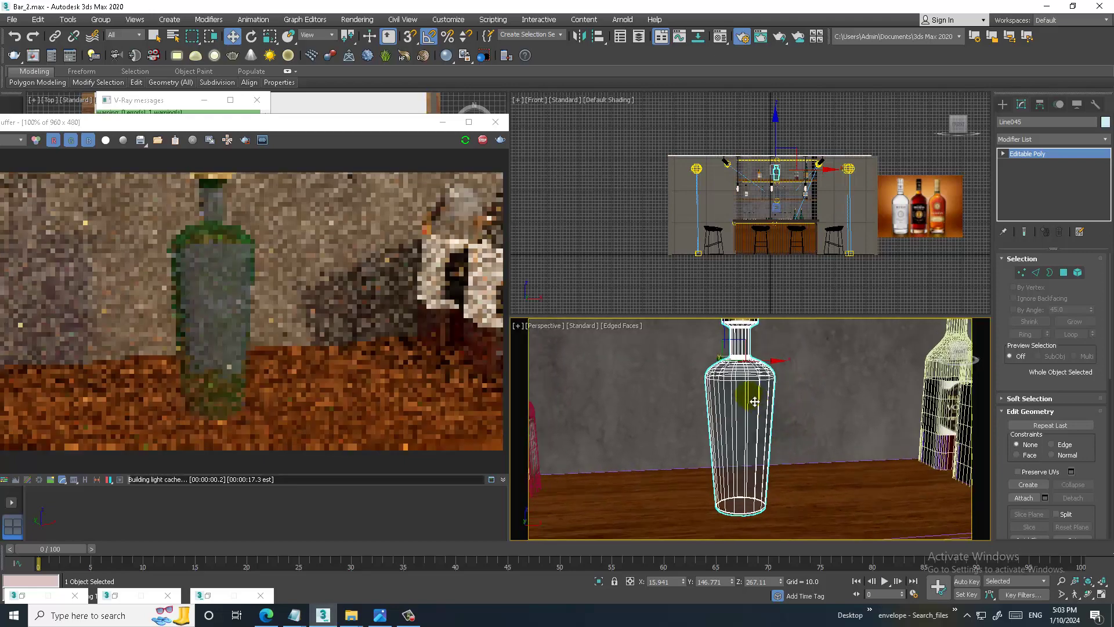
left_click(1036, 272)
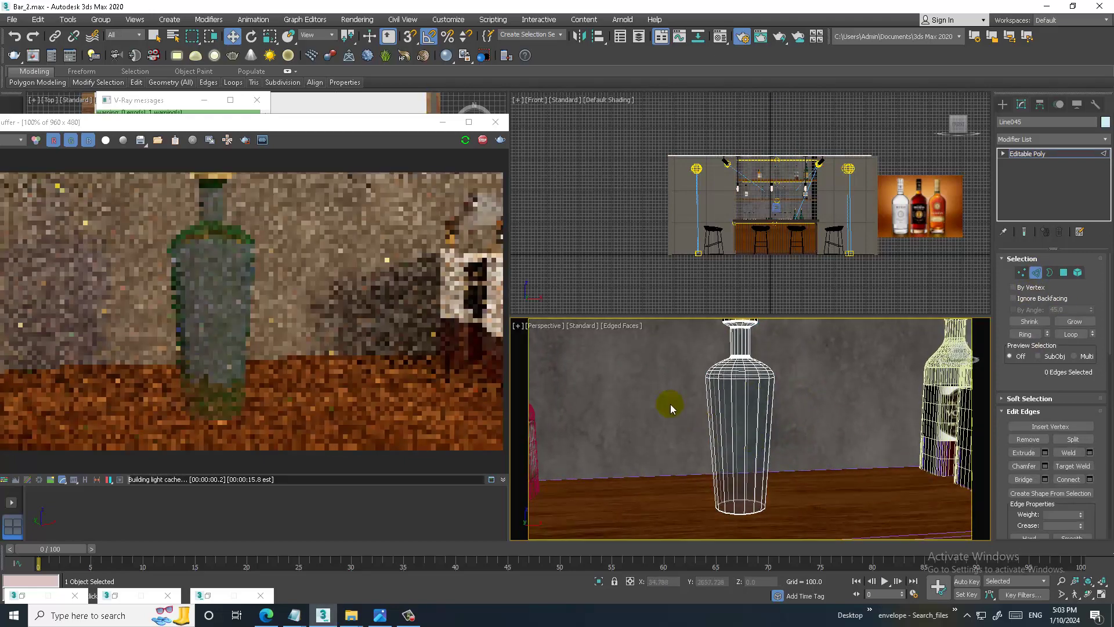
left_click_drag(669, 402, 808, 455)
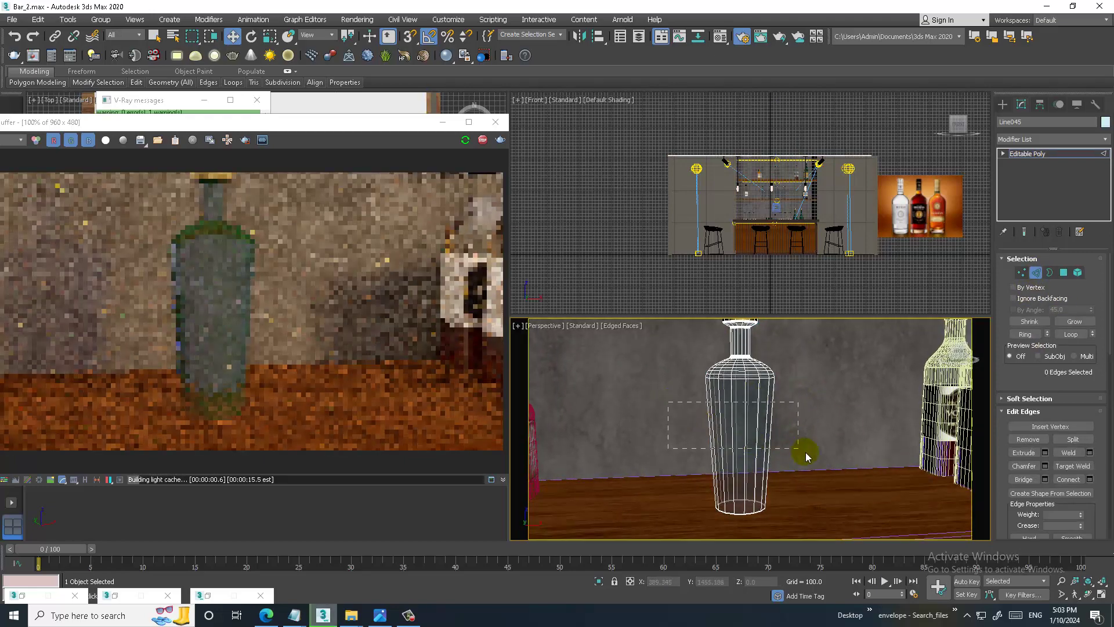
Connect the edges with 2 segments and select the band of faces between the new rings.
left_click(1088, 479)
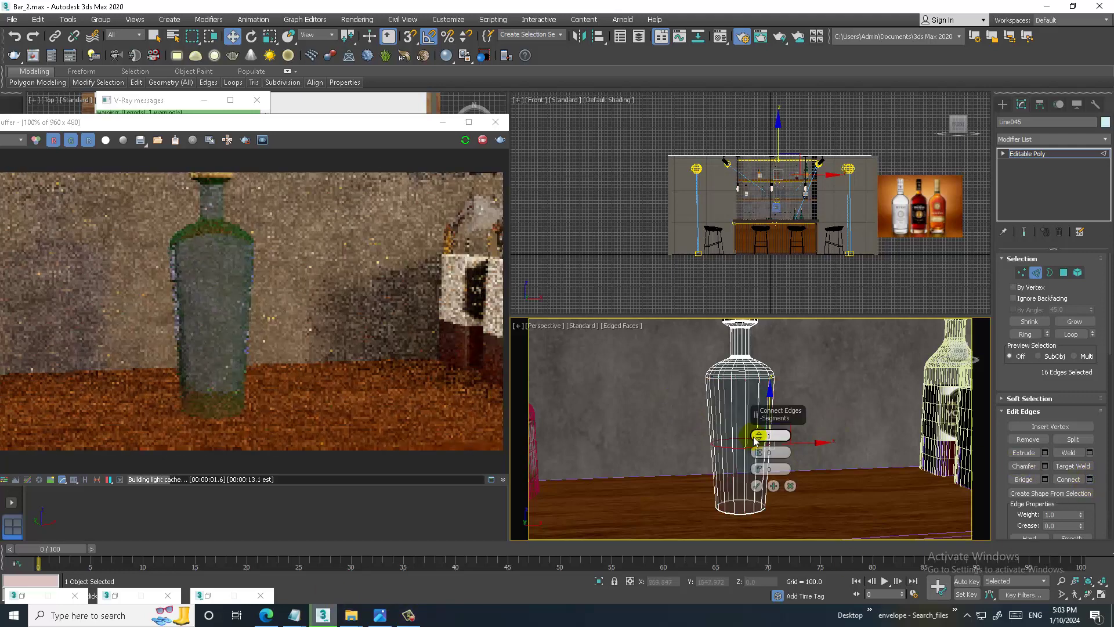
left_click(756, 485)
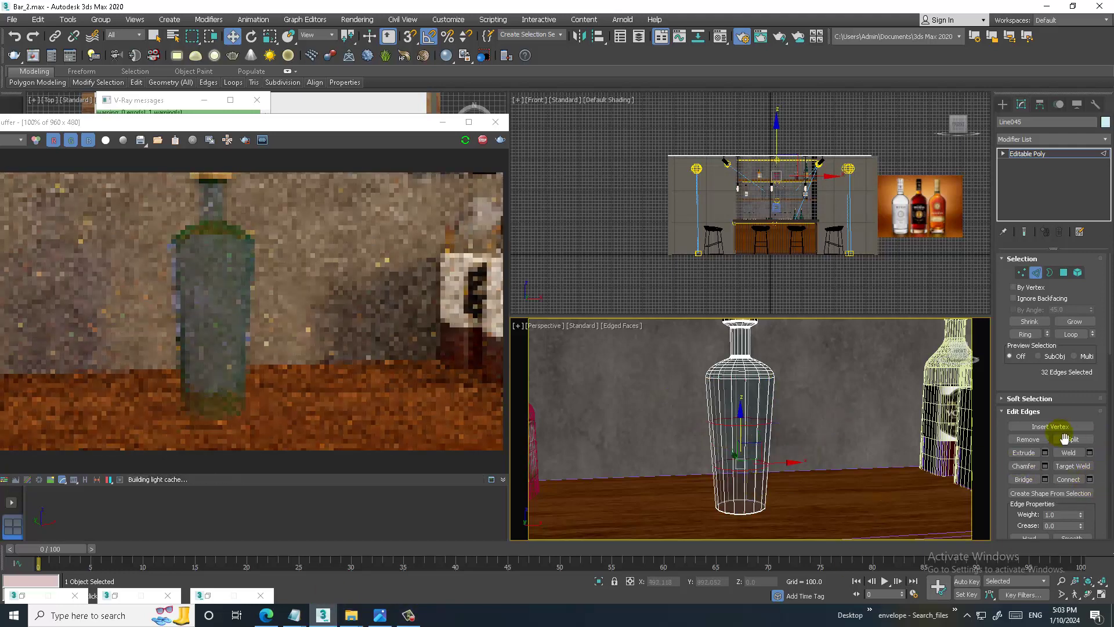
key("4")
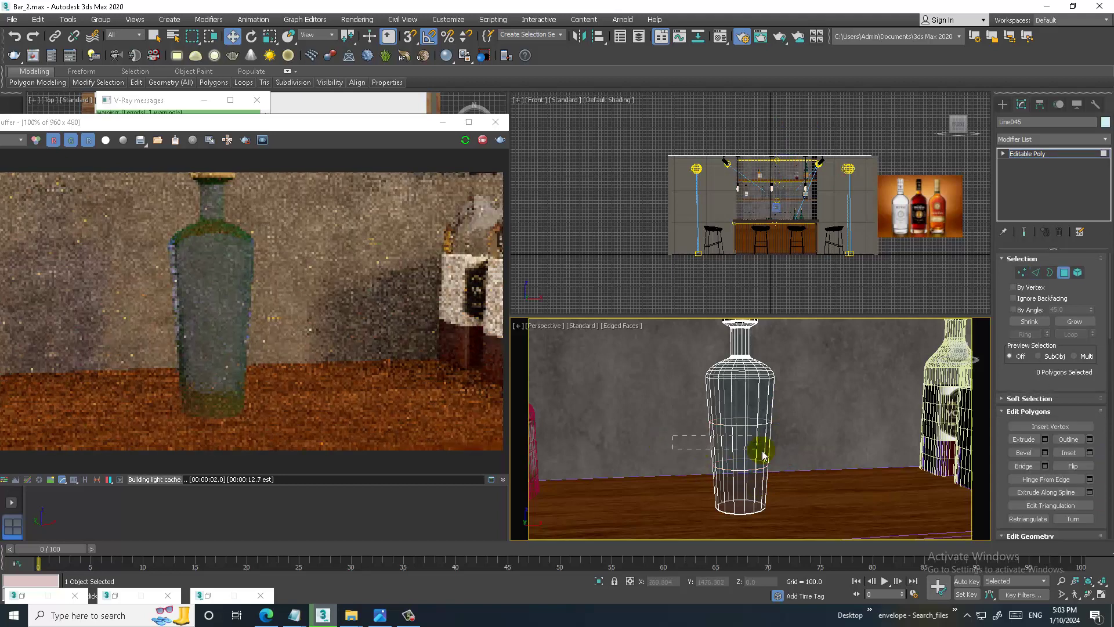
left_click_drag(762, 453, 789, 451)
Turn material slot 2 into a VRayMtl in the Material Editor.
key("m")
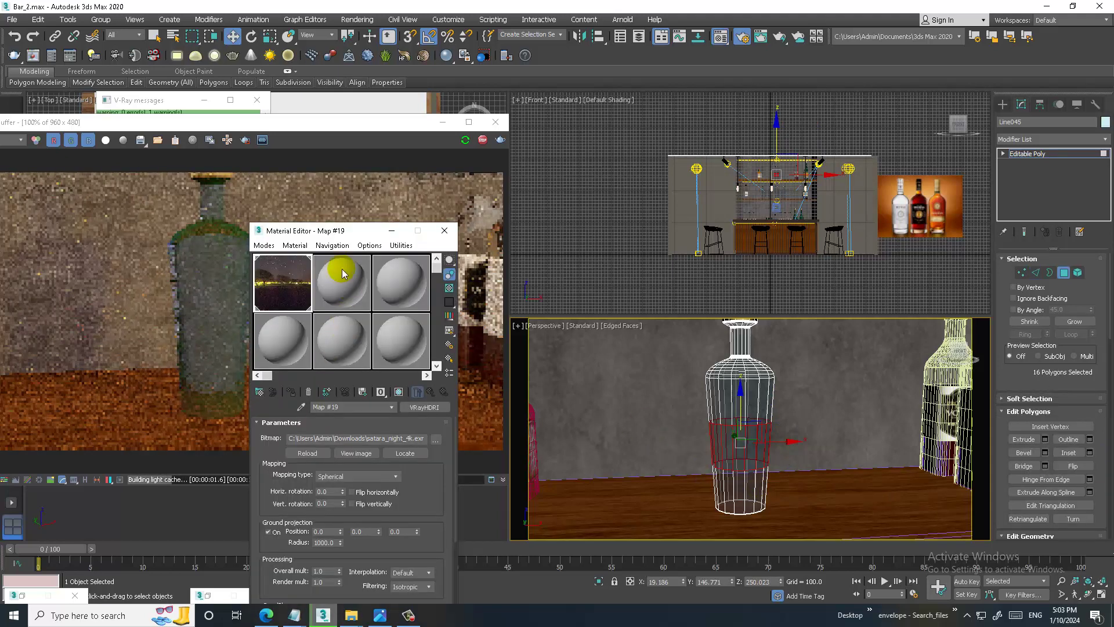
left_click(341, 279)
left_click(424, 406)
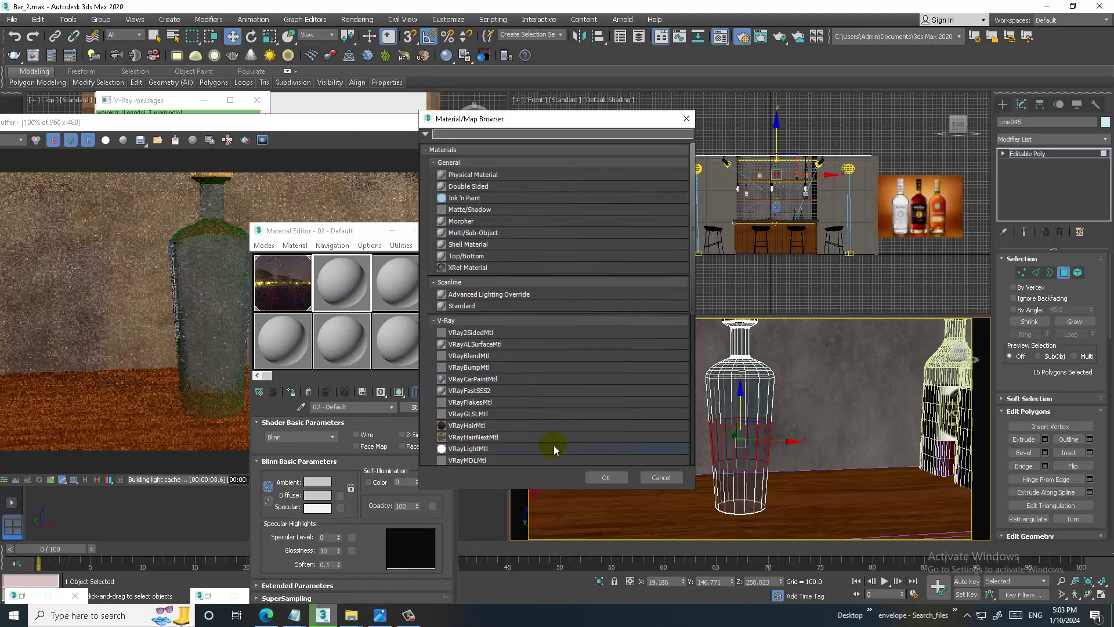
scroll(509, 409, "down", 1)
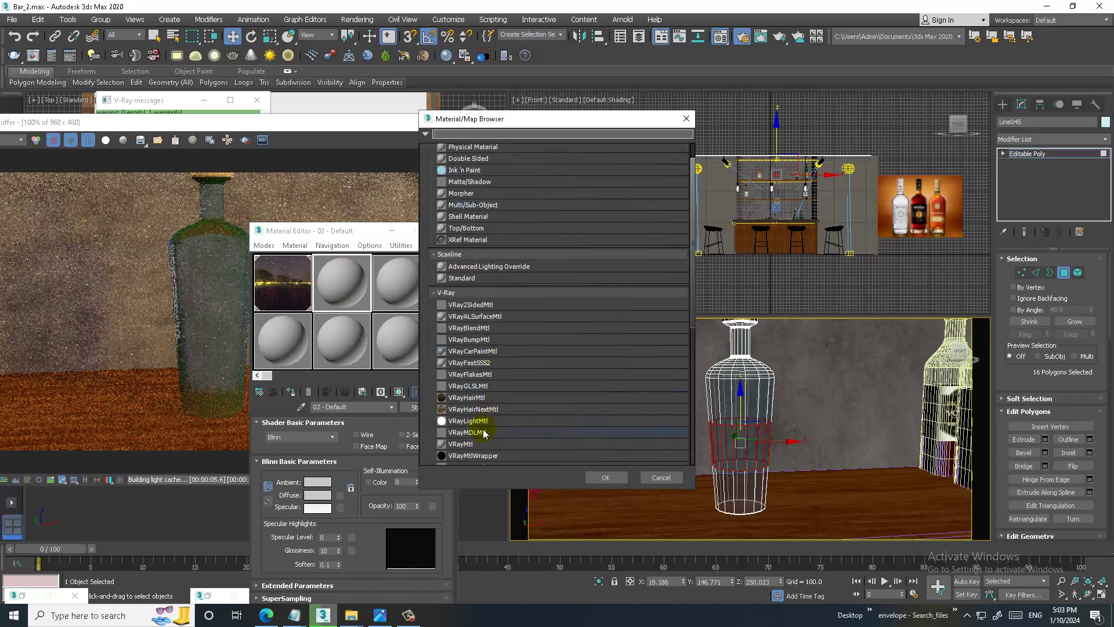
double_click(474, 443)
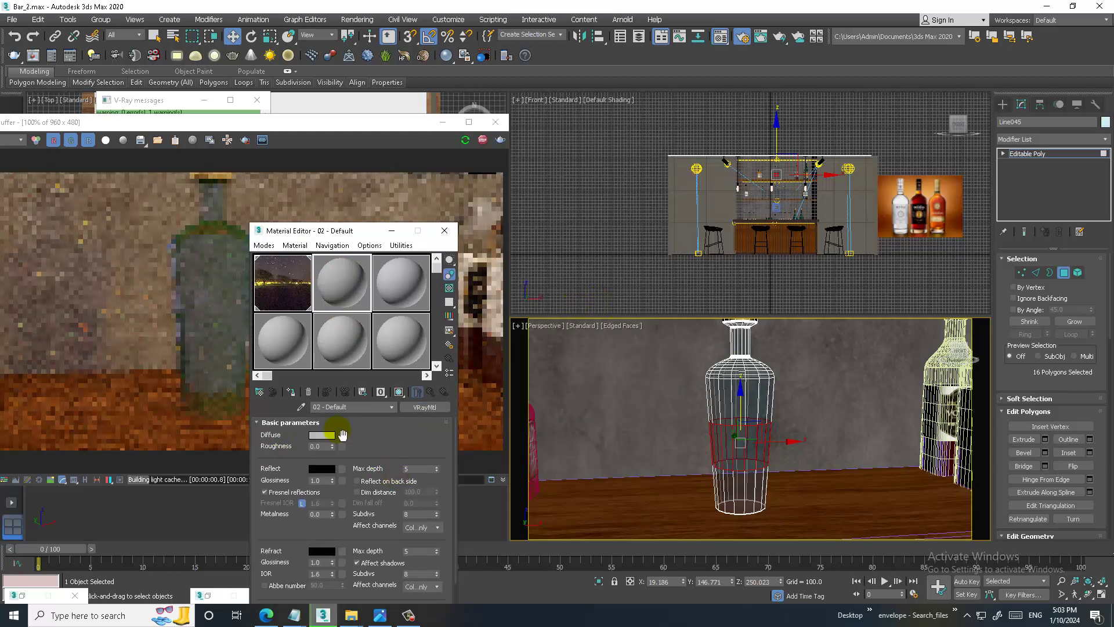
Add a Bitmap diffuse map loading label_3.png from the new pbr labels folder.
left_click(342, 434)
scroll(472, 177, "up", 1)
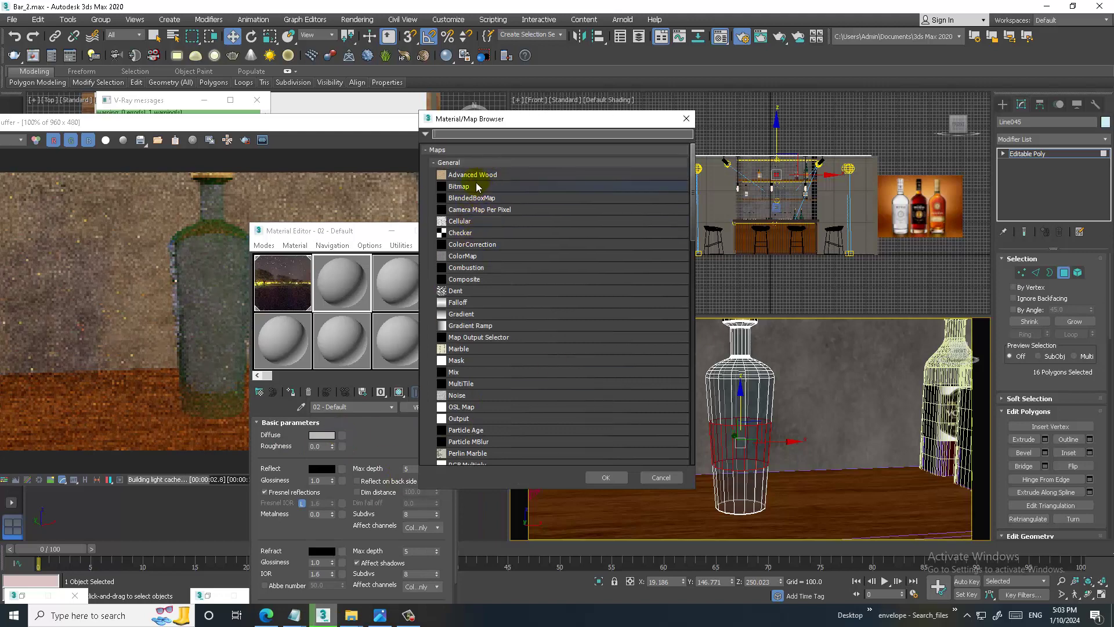
double_click(471, 185)
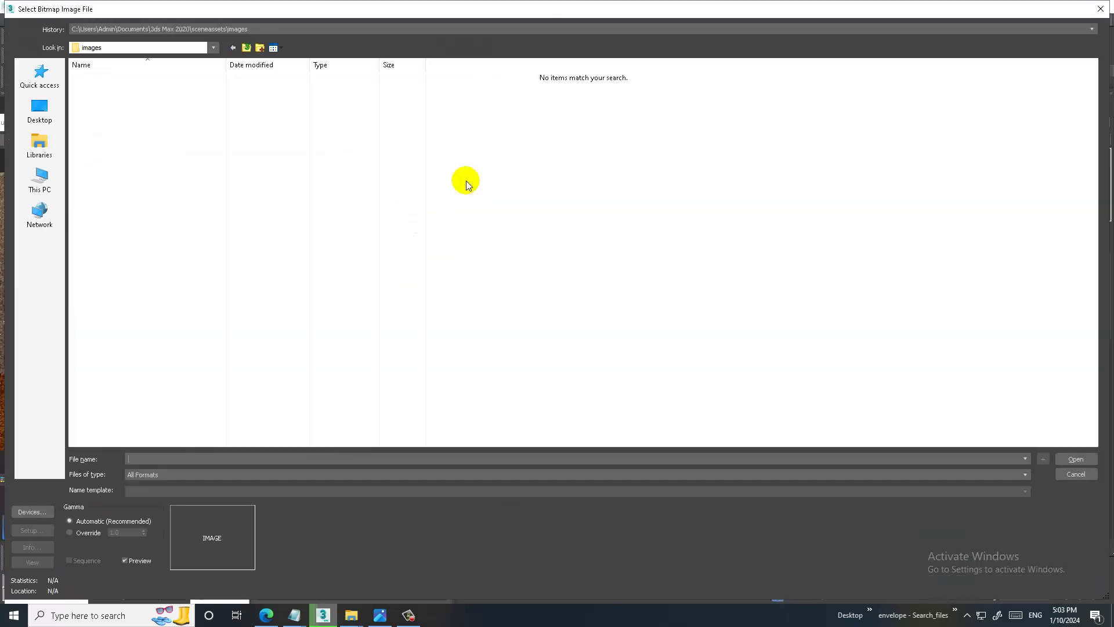
left_click(41, 176)
double_click(248, 124)
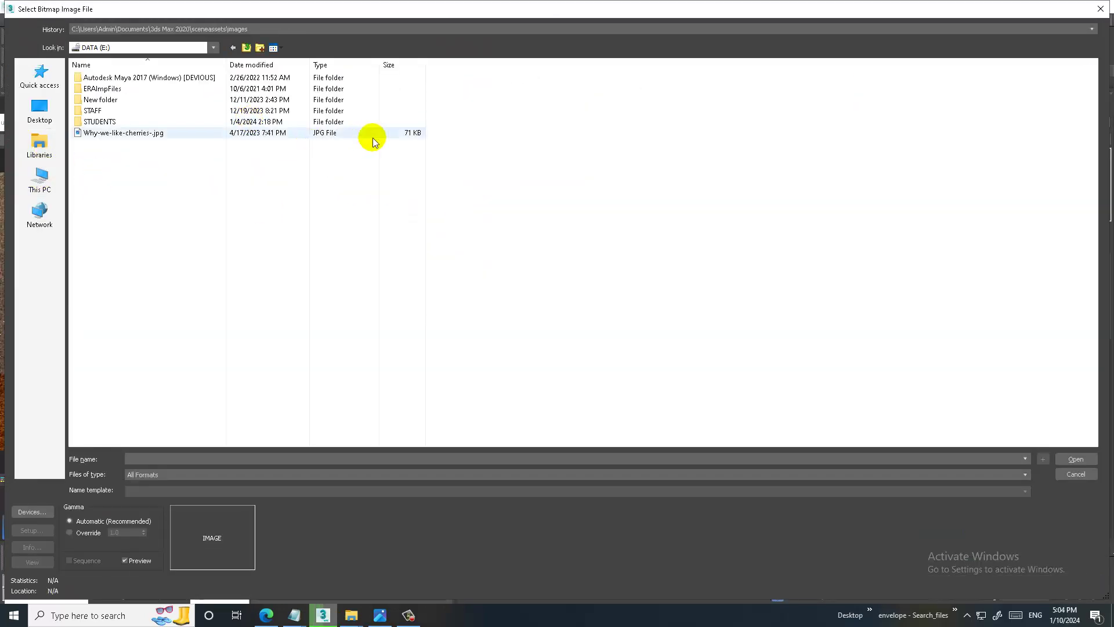
double_click(105, 112)
double_click(103, 112)
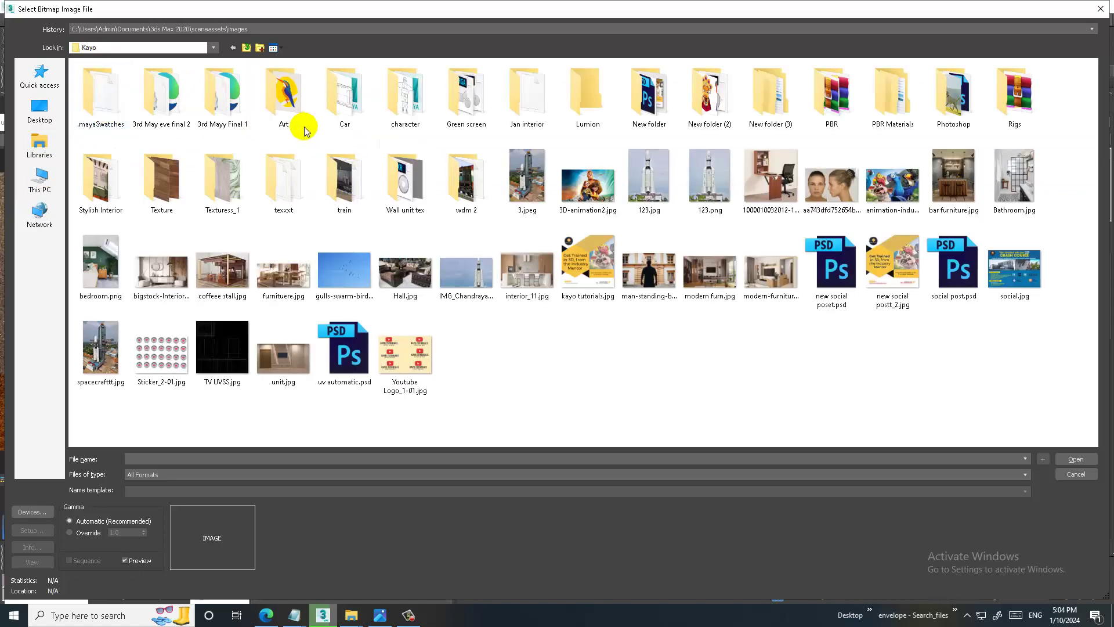
double_click(753, 109)
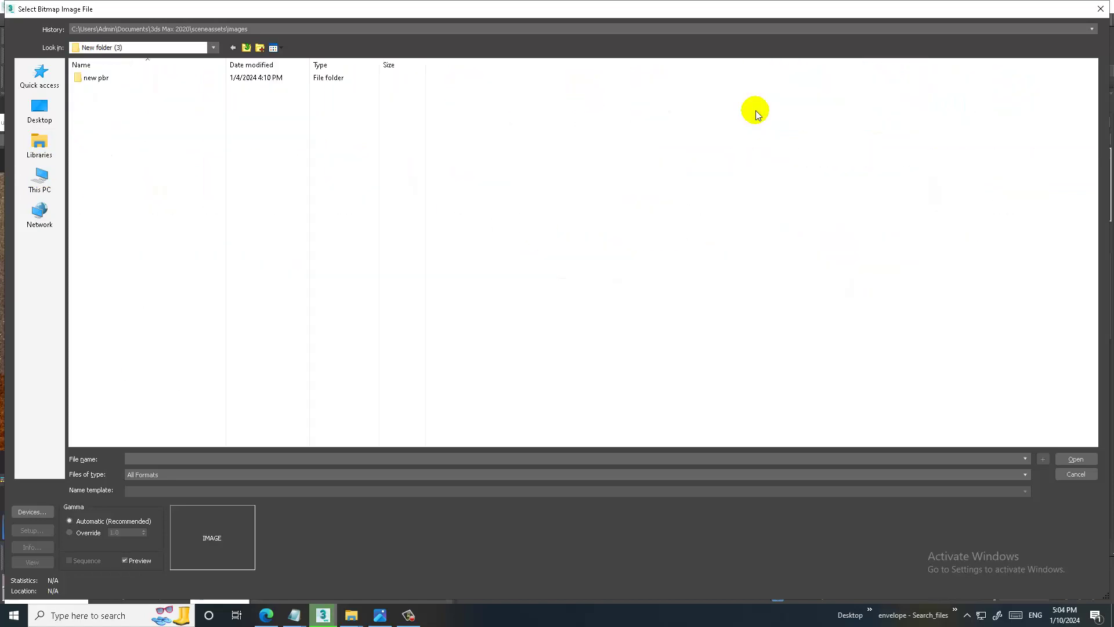
double_click(88, 78)
scroll(411, 289, "down", 2)
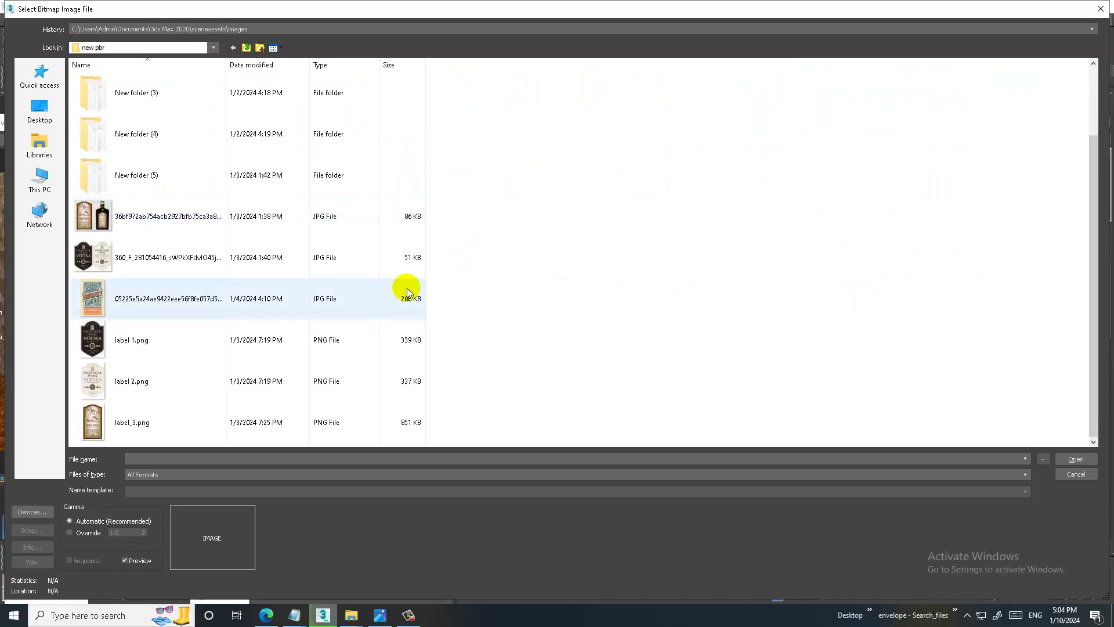
left_click(132, 297)
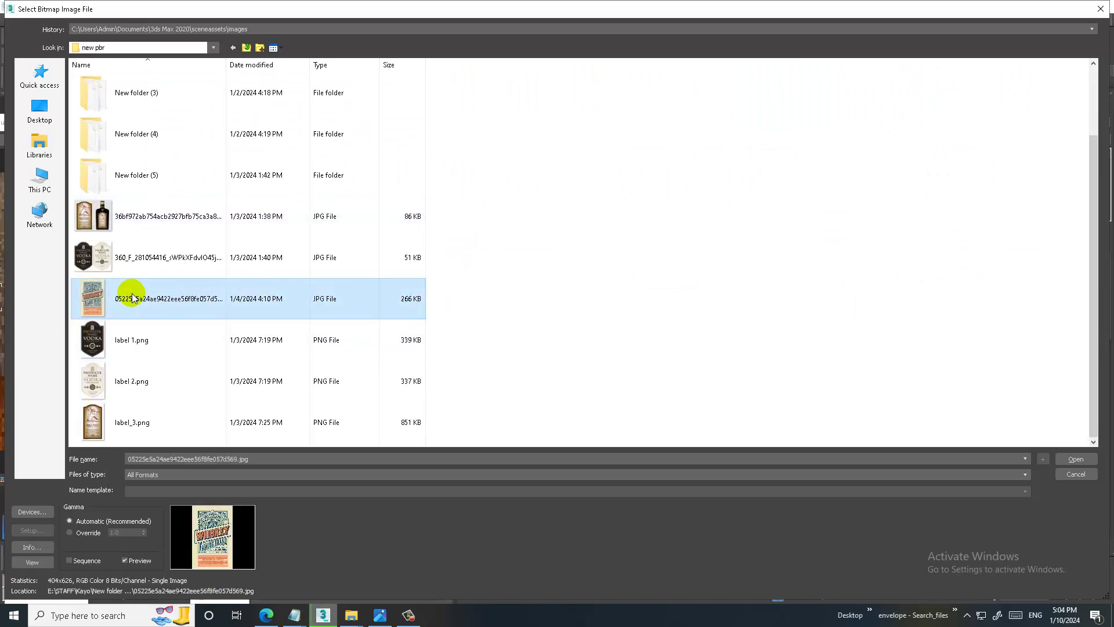
left_click(154, 424)
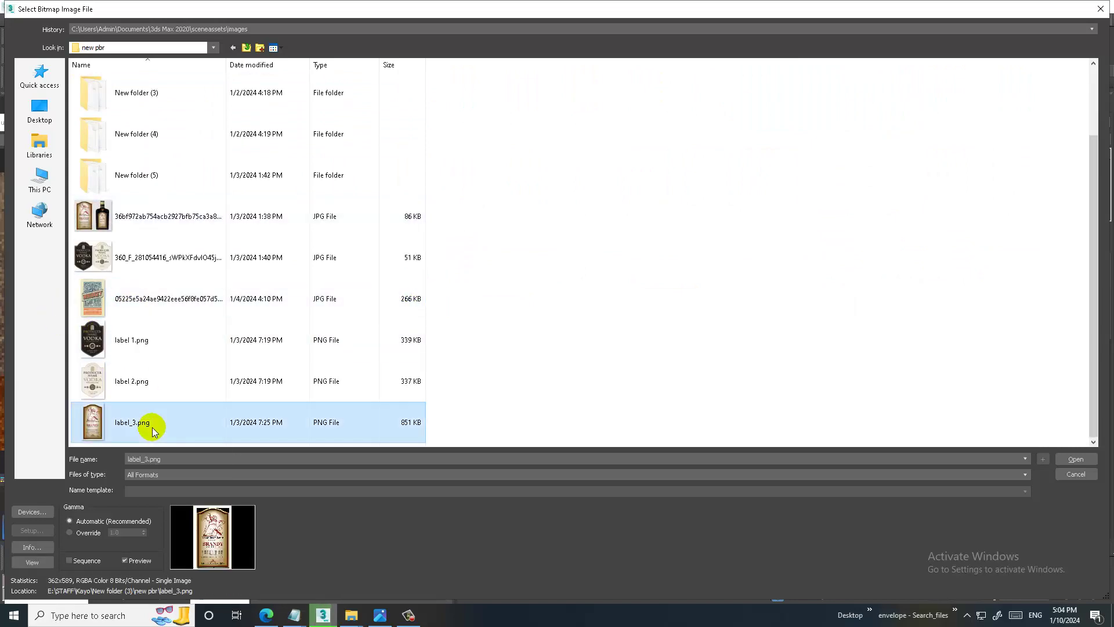
double_click(154, 427)
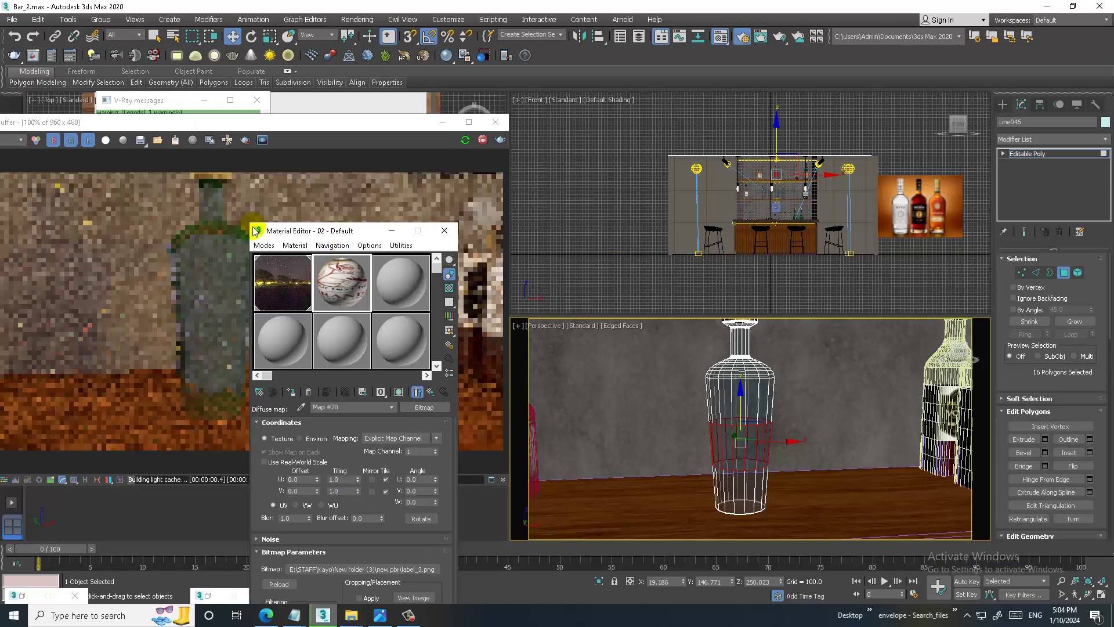
Assign the label material to the selected faces and add a UVW Map modifier to the bottle.
left_click(291, 393)
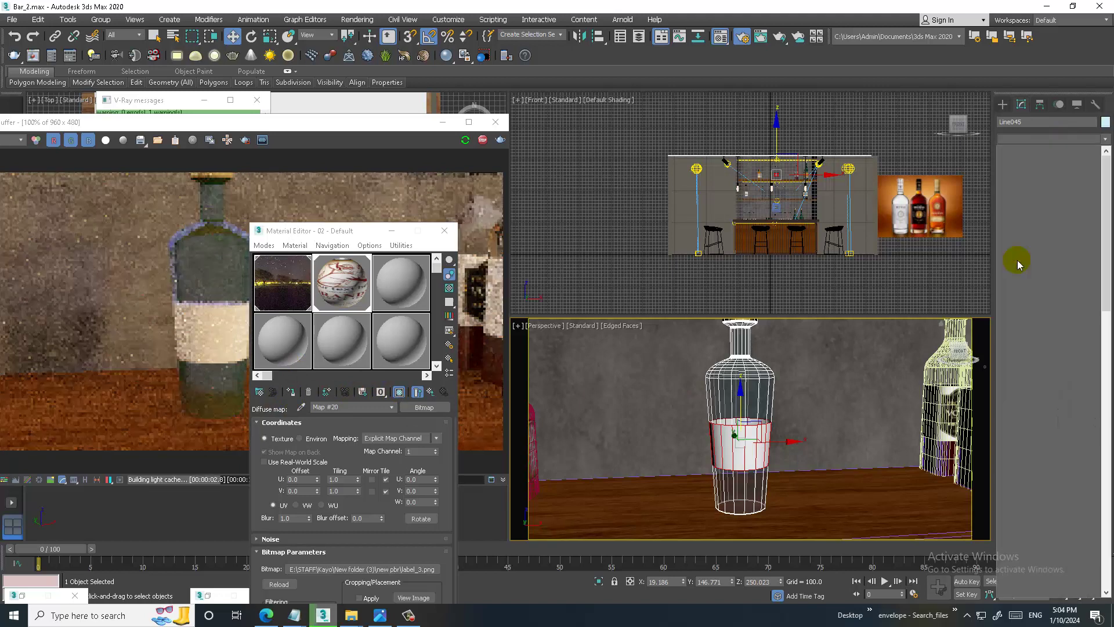
key("u")
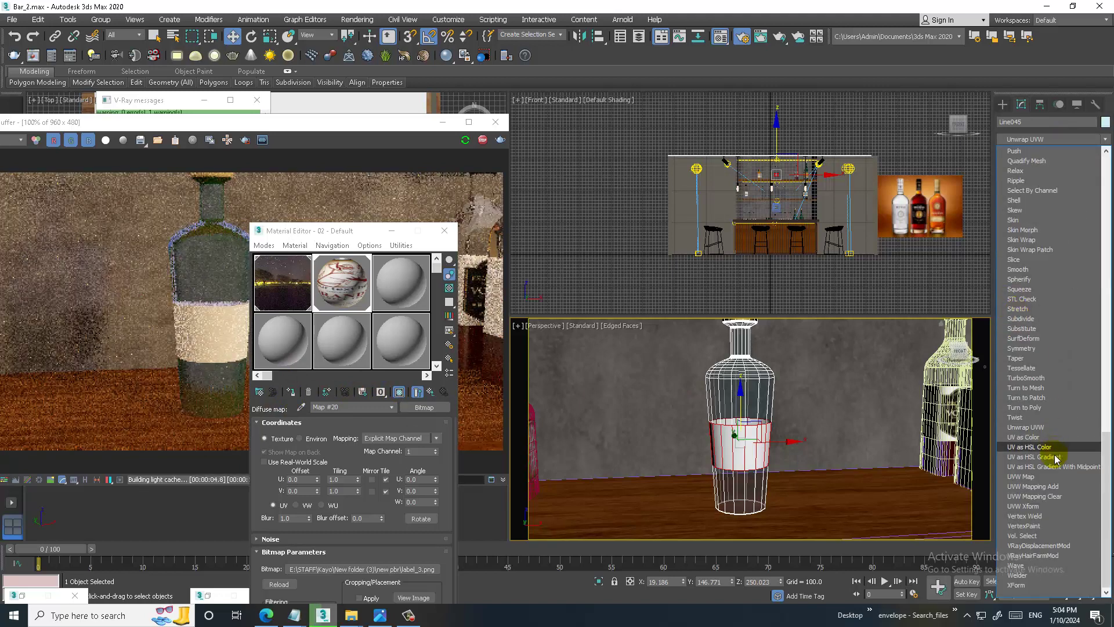
left_click(1028, 477)
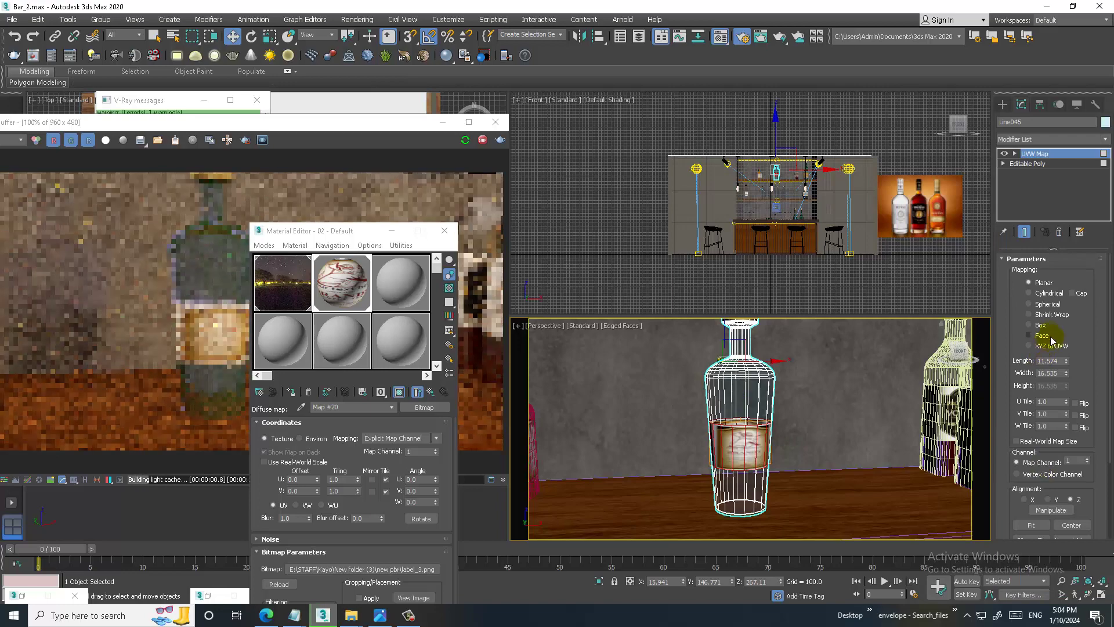
left_click(1039, 324)
scroll(777, 468, "up", 5)
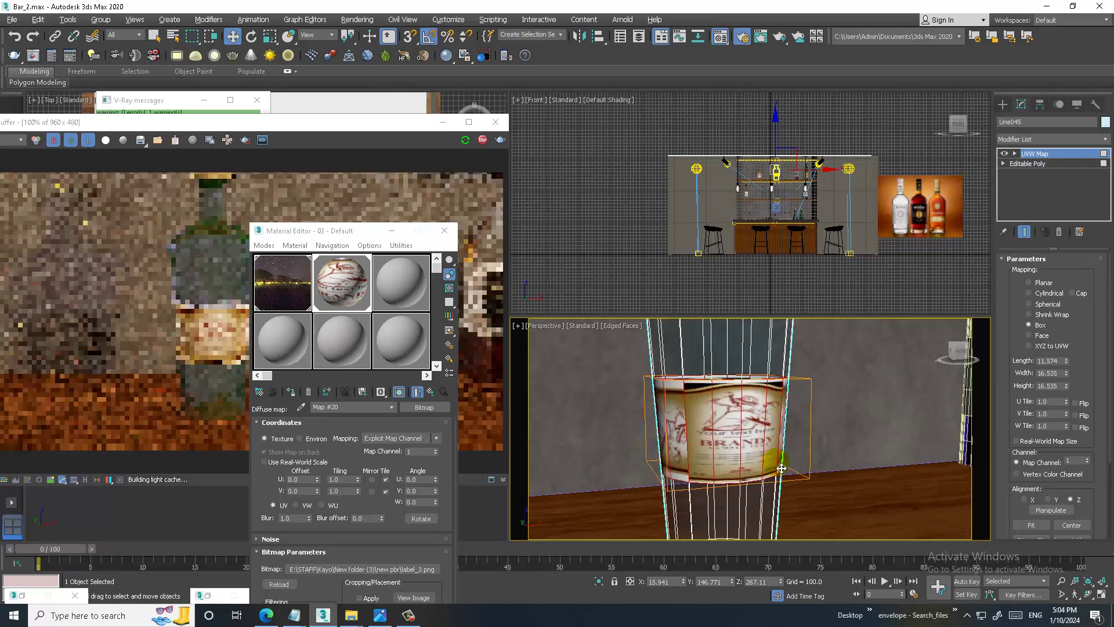
middle_click_drag(802, 474, 767, 478, "alt")
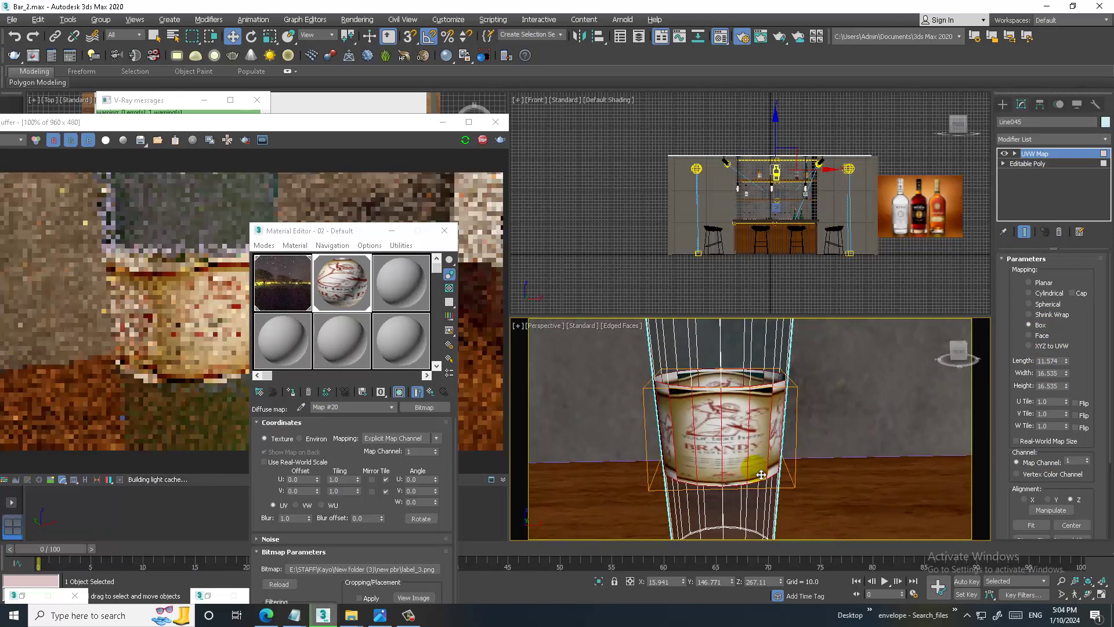
middle_click_drag(826, 446, 841, 451, "alt")
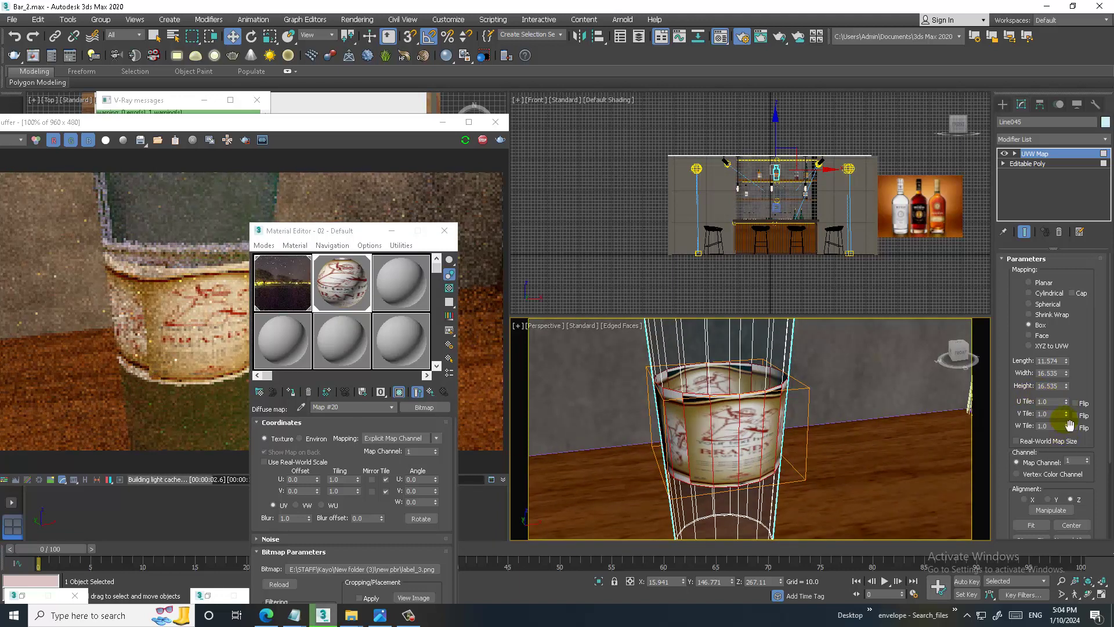
middle_click_drag(767, 384, 747, 357, "alt")
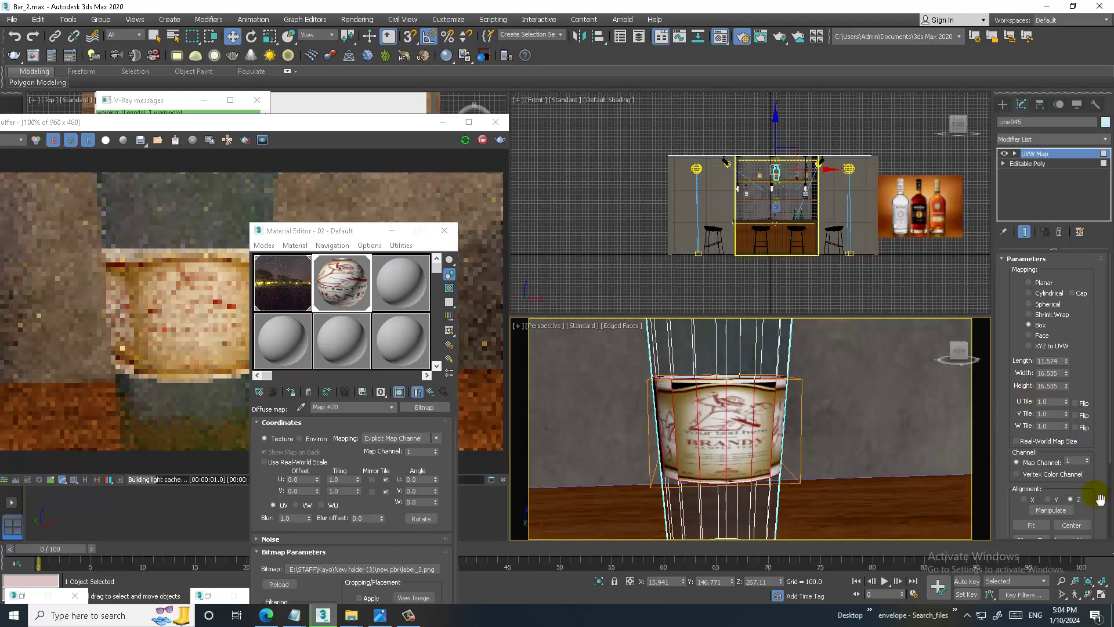
Set the mapping to Cylindrical, X-aligned and fitted, with height 30.207, then enter Gizmo level.
left_click(1040, 294)
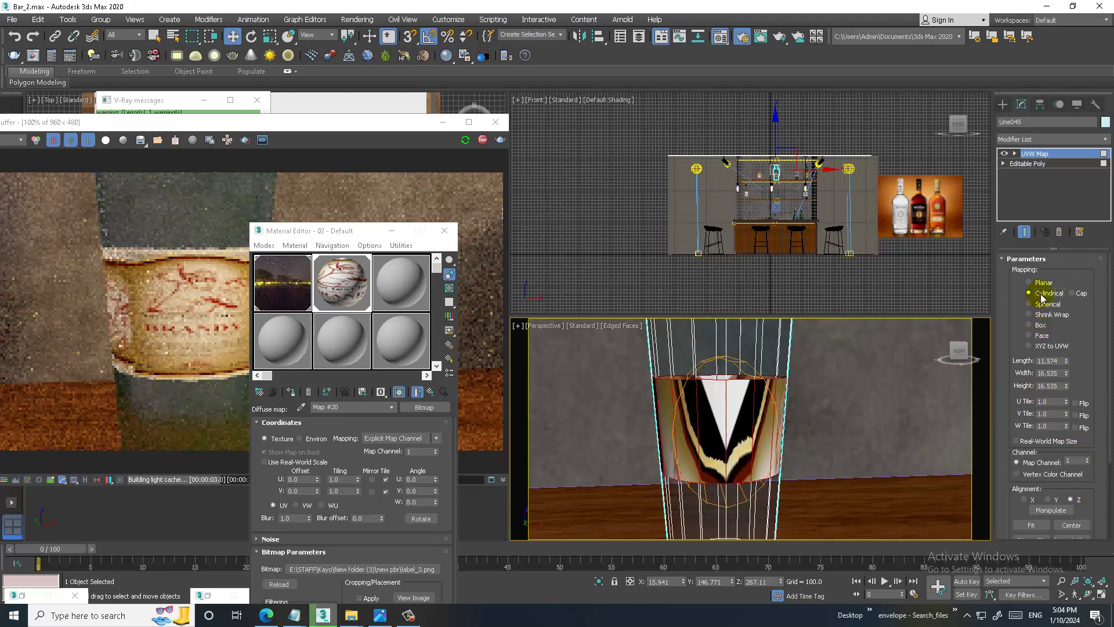
left_click(1026, 499)
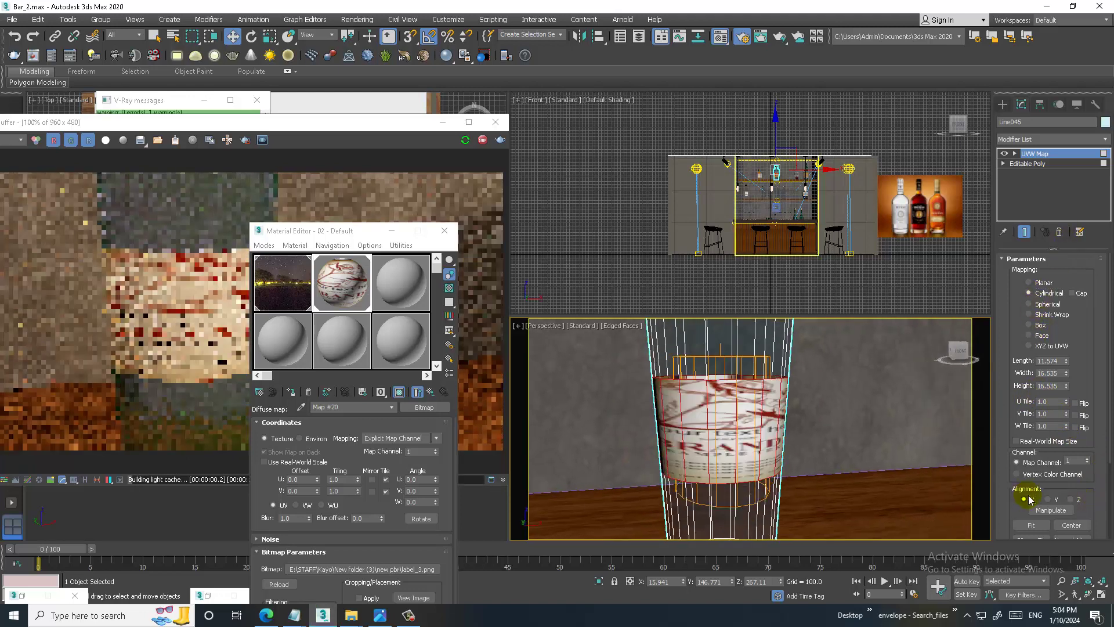
left_click(1021, 525)
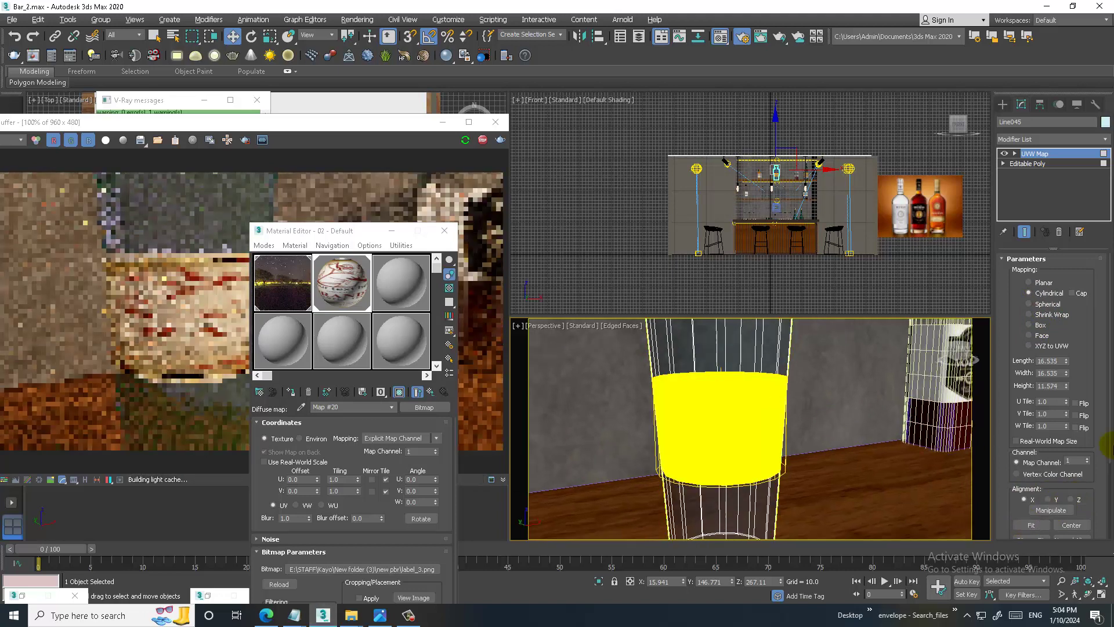
left_click_drag(1071, 391, 1040, 310)
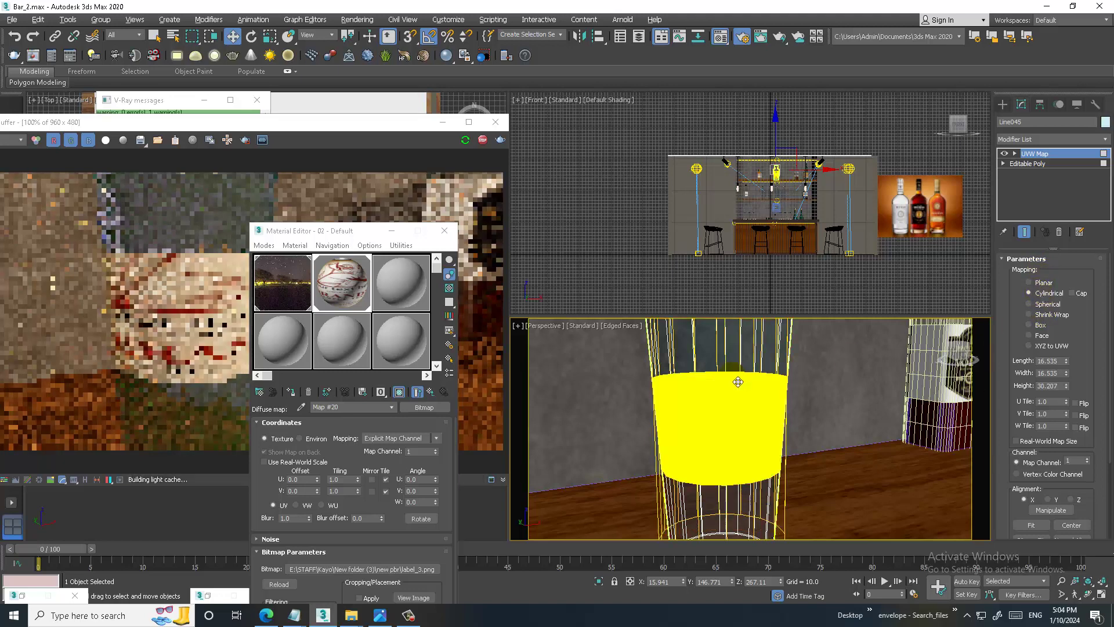
scroll(731, 381, "down", 5)
key("1")
middle_click_drag(731, 381, 719, 384, "alt")
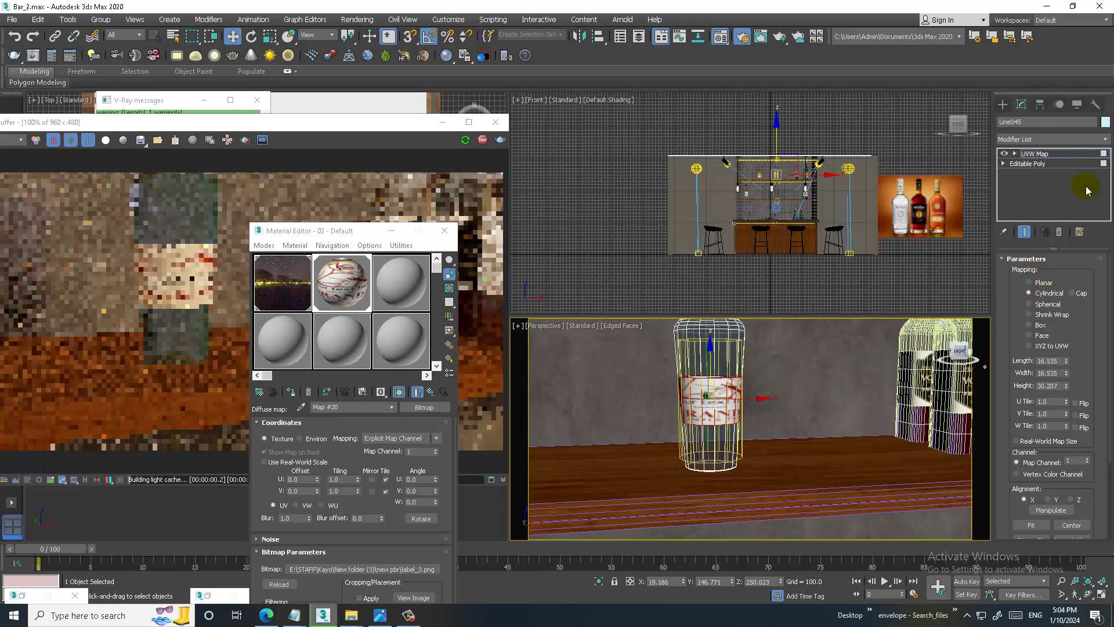
scroll(722, 434, "up", 3)
Convert bottle Line045 to Editable Poly, collapsing its UVW Map modifier.
right_click(721, 353)
mouse_move(809, 477)
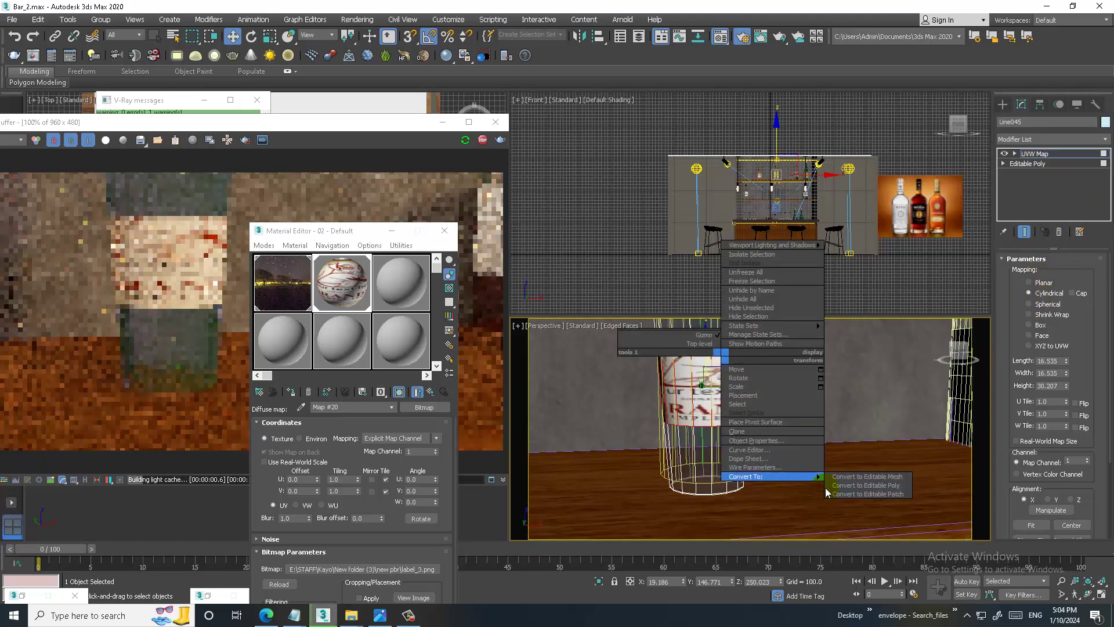
left_click(871, 485)
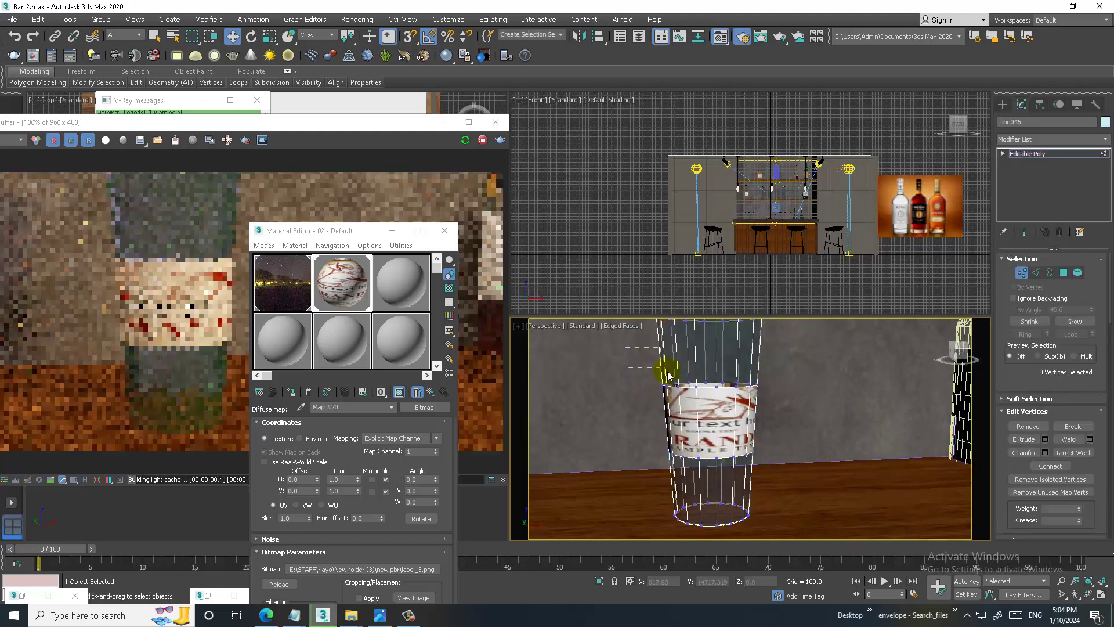
Raise the top ring of 16 vertices to lengthen the bottle, then return to object level.
left_click_drag(707, 343, 718, 309)
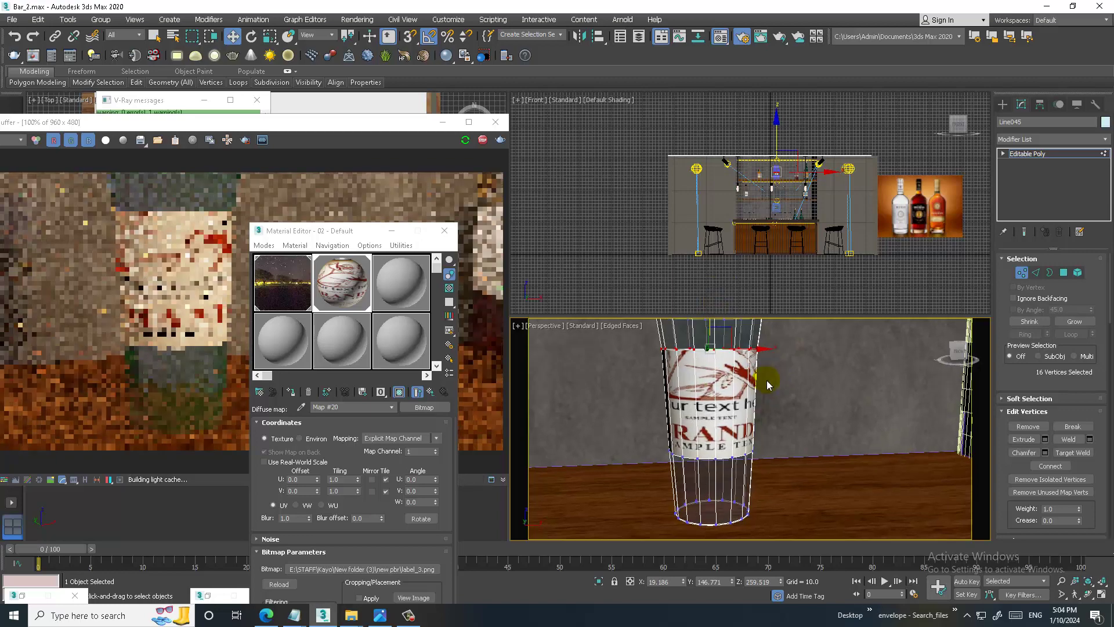
key("z")
scroll(749, 407, "down", 10)
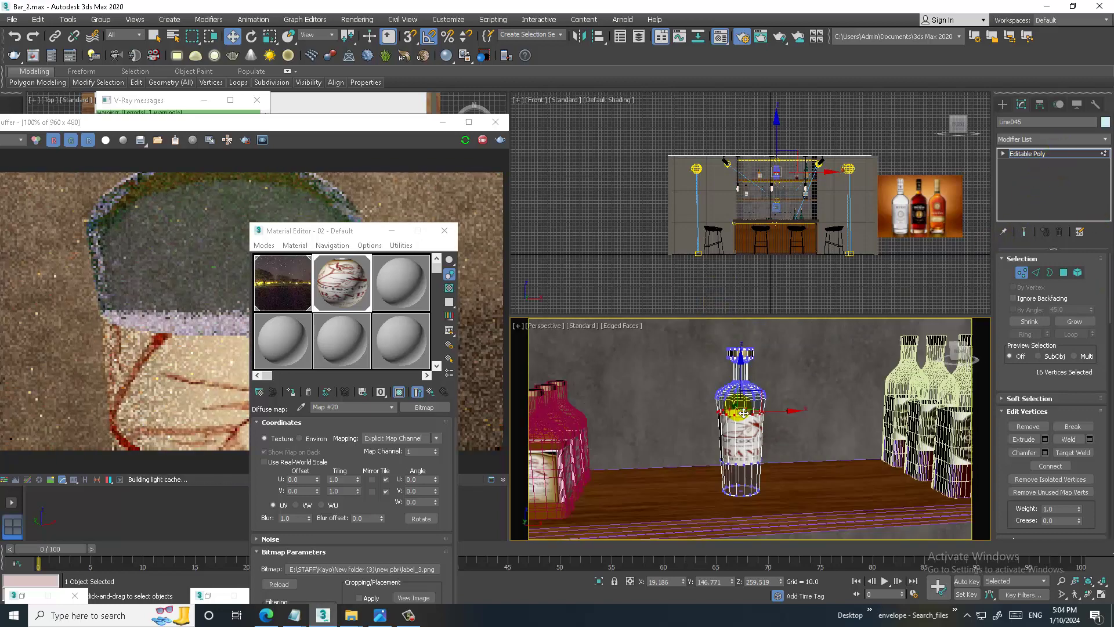
scroll(764, 420, "up", 5)
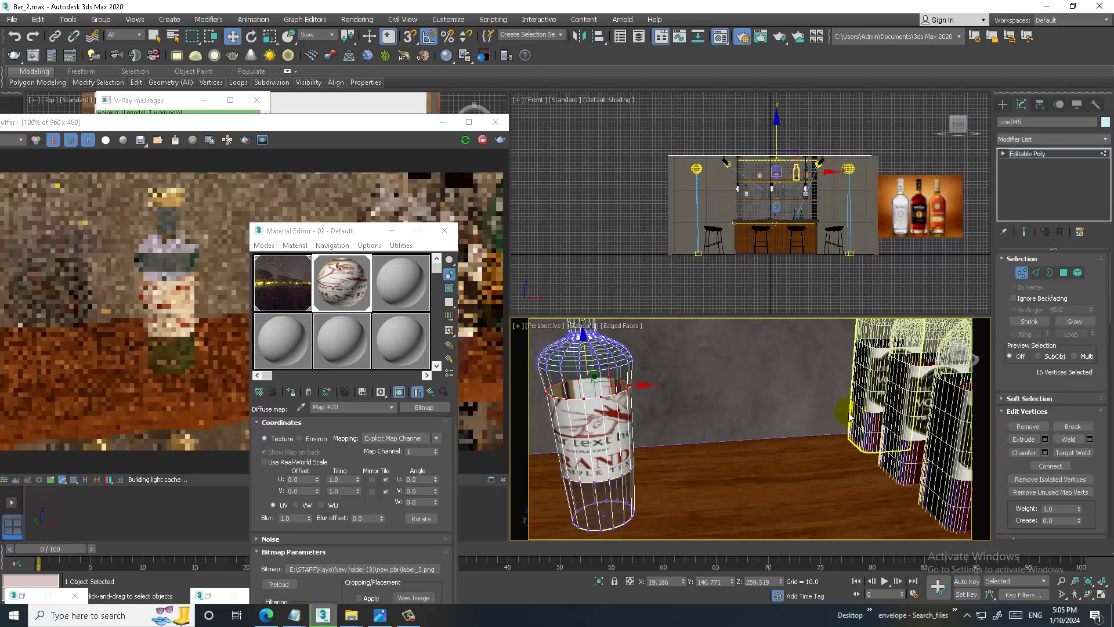
scroll(740, 419, "down", 5)
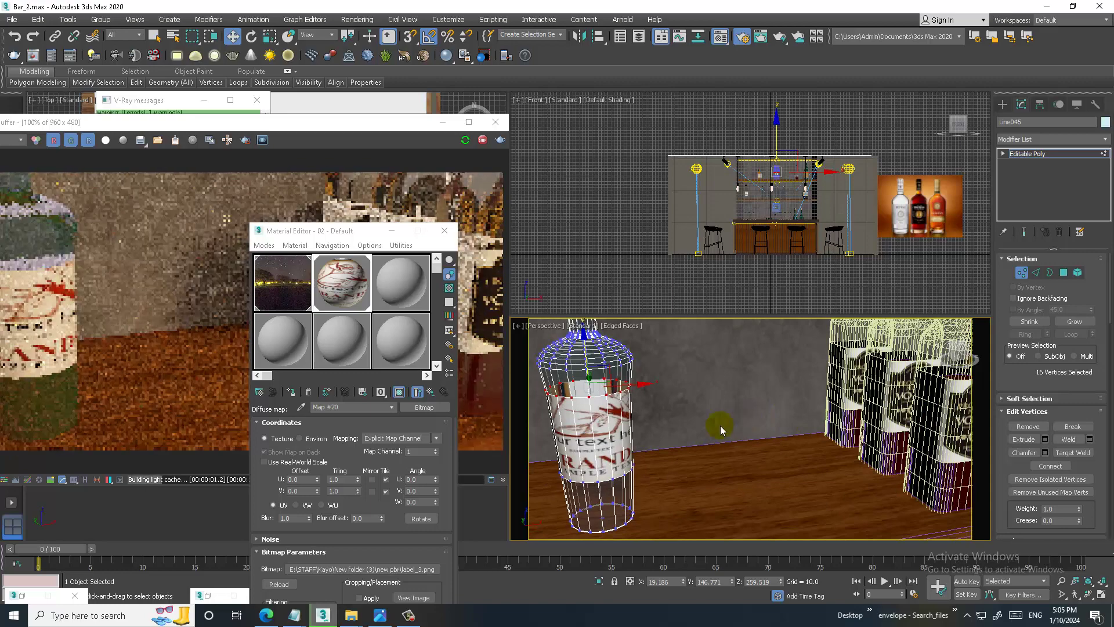
left_click(1030, 153)
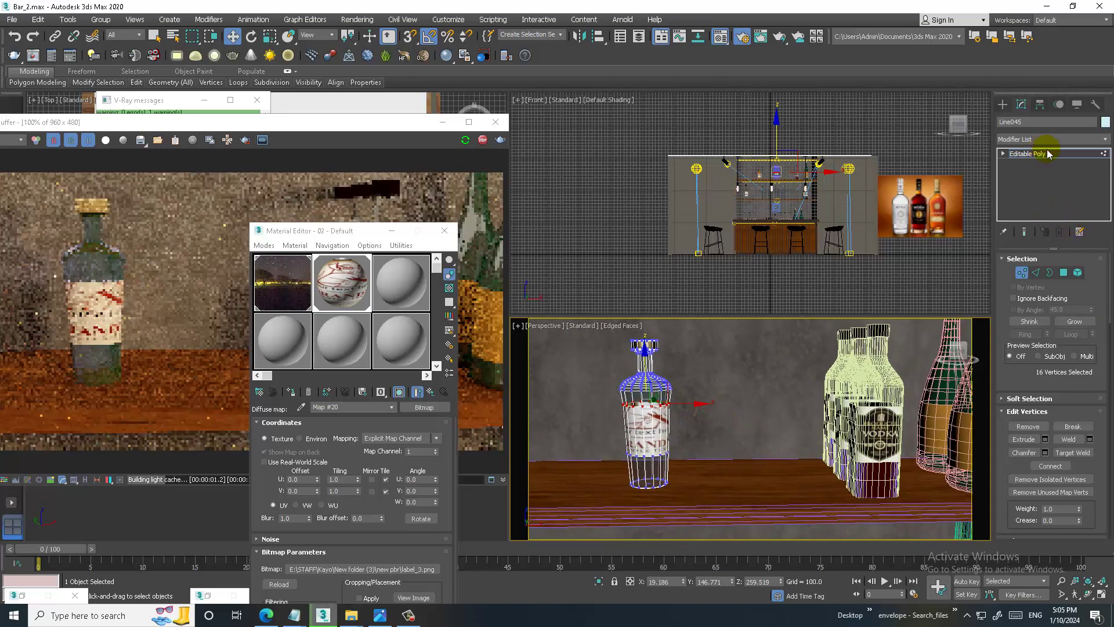
scroll(721, 412, "down", 5)
middle_click_drag(722, 412, 694, 363, "alt")
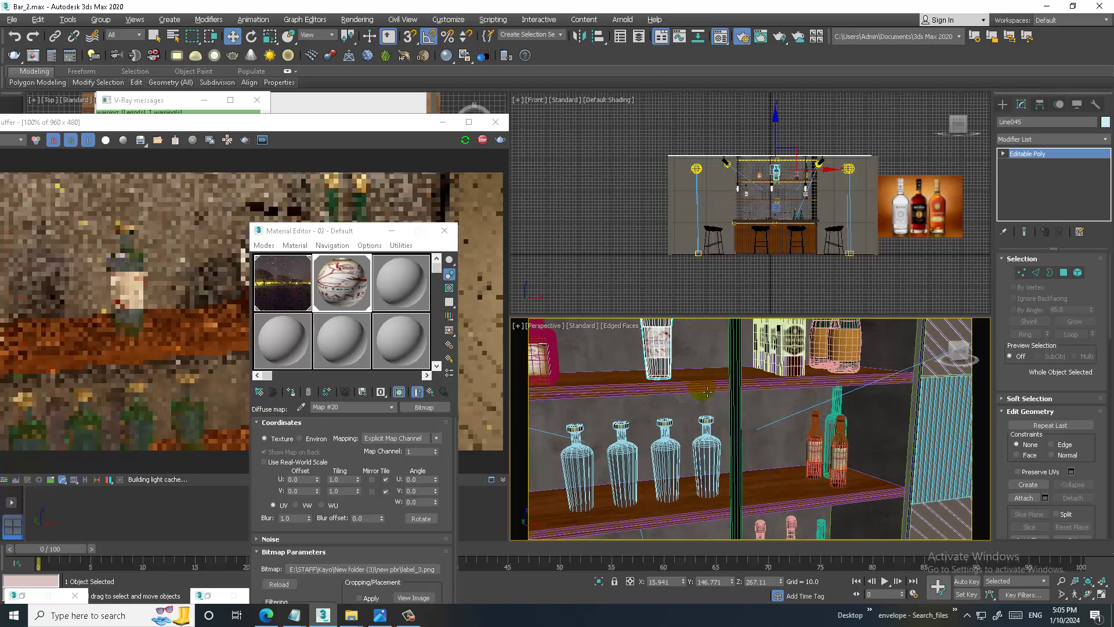
Select bottle Line045 and undo back to its label-band polygon selection.
left_click(719, 469)
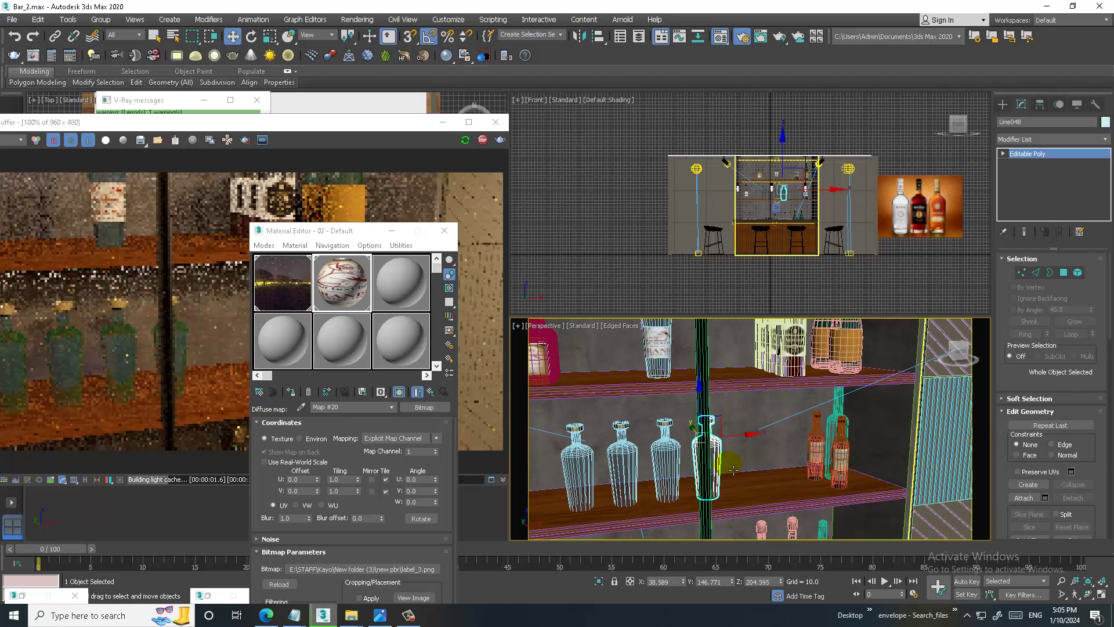
scroll(744, 464, "up", 2)
middle_click_drag(654, 404, 704, 472)
scroll(708, 458, "up", 3)
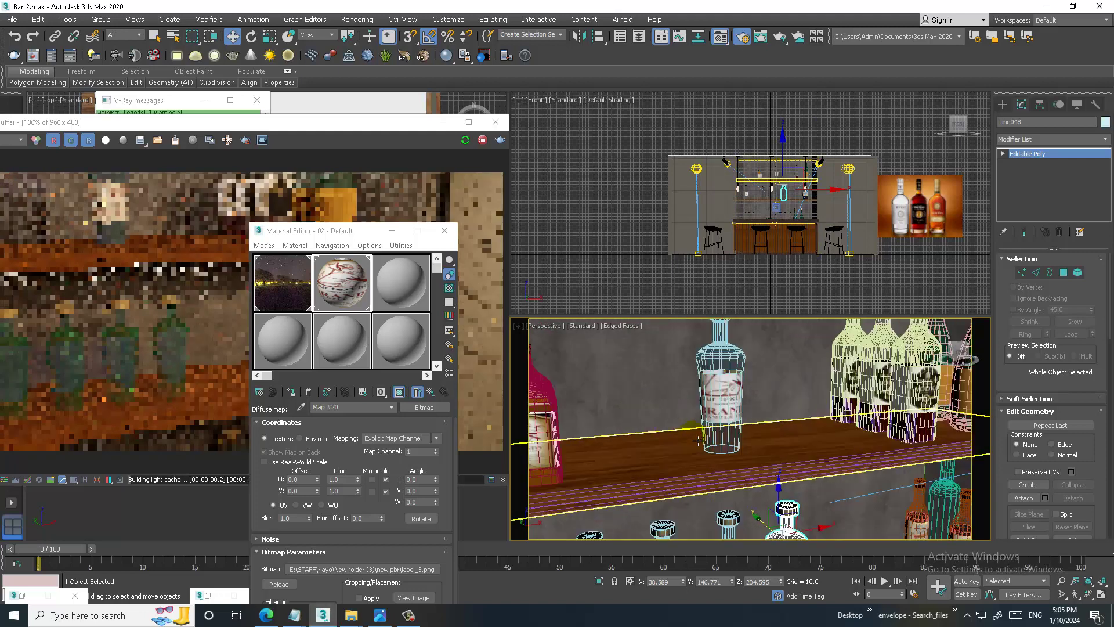
left_click(749, 389)
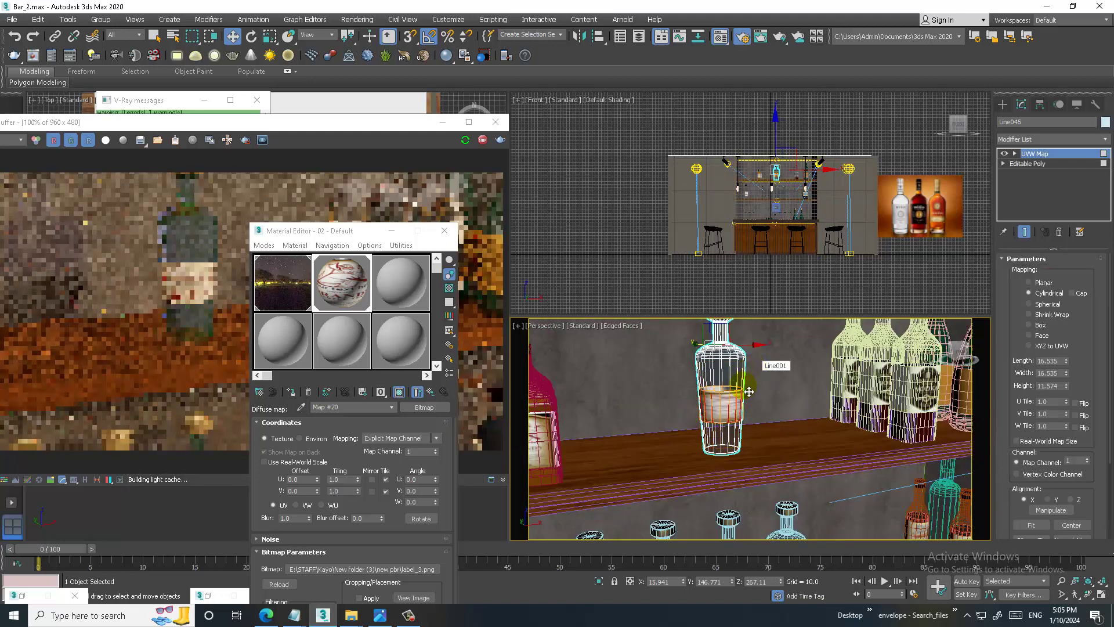
key("ctrl+z")
key("ctrl+z")
key("ctrl+z")
scroll(724, 409, "up", 3)
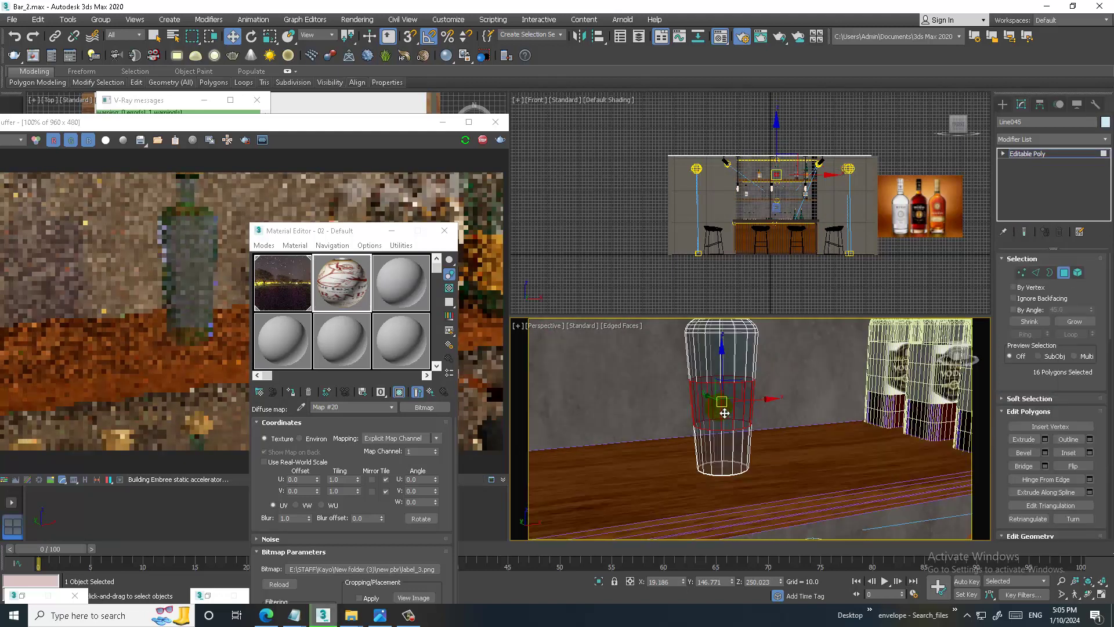
middle_click_drag(723, 410, 721, 404, "alt")
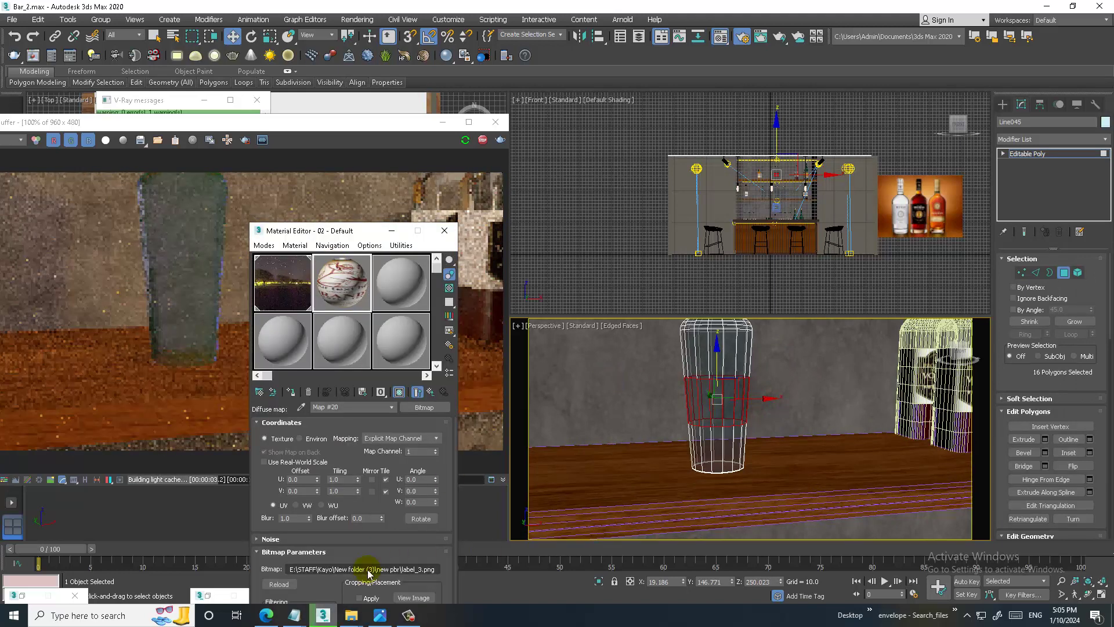
Load label 1.png as the diffuse bitmap and assign the material to the selected polygons.
left_click(367, 569)
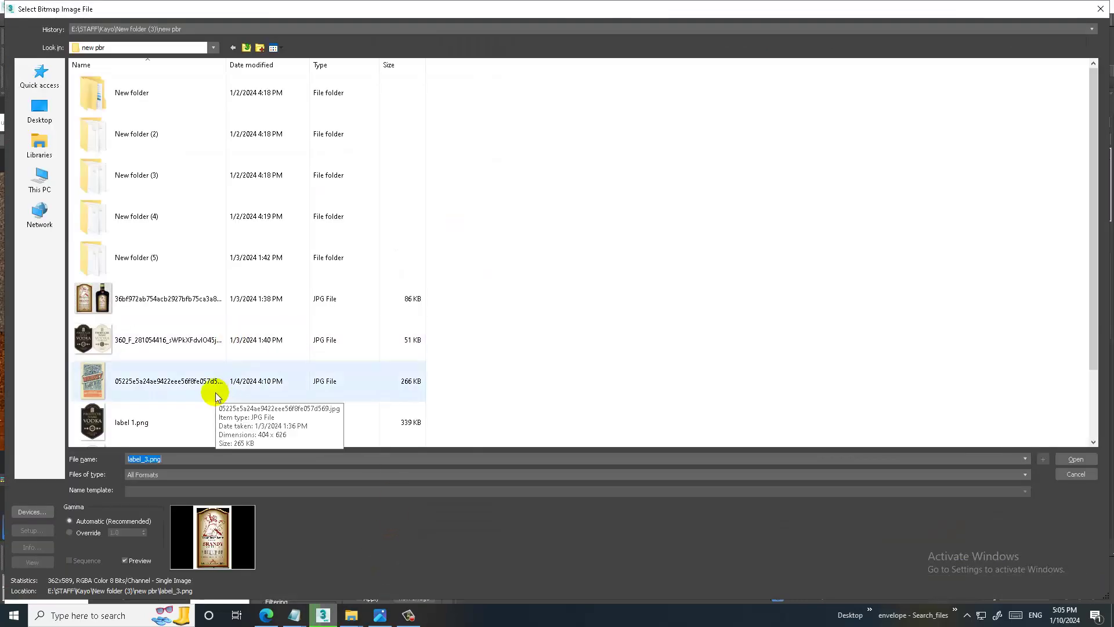
double_click(164, 422)
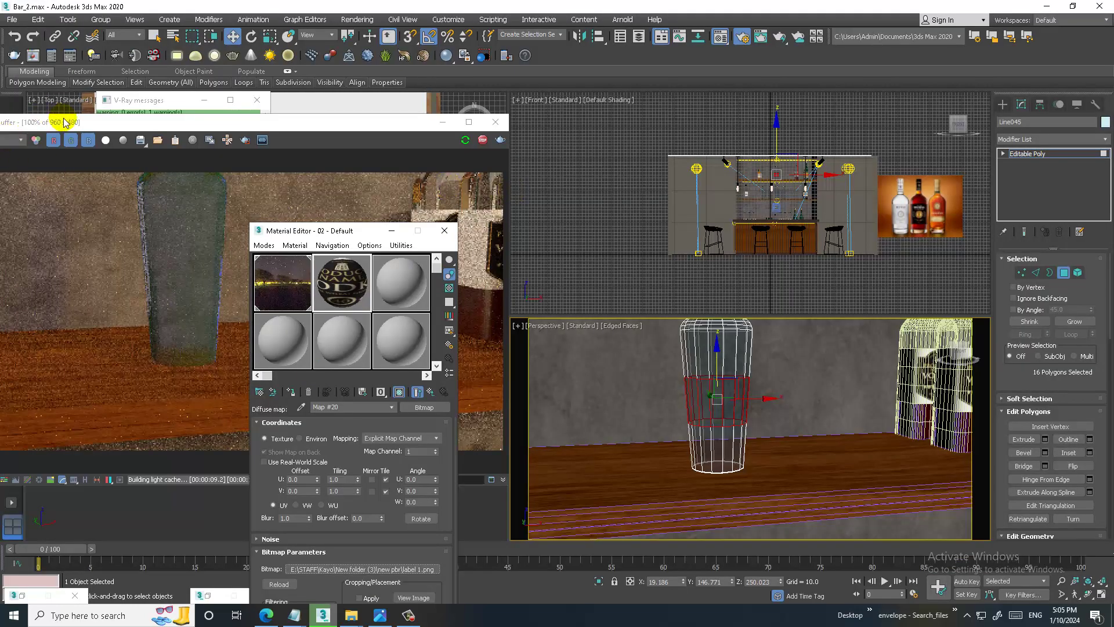
left_click_drag(65, 122, 1, 134)
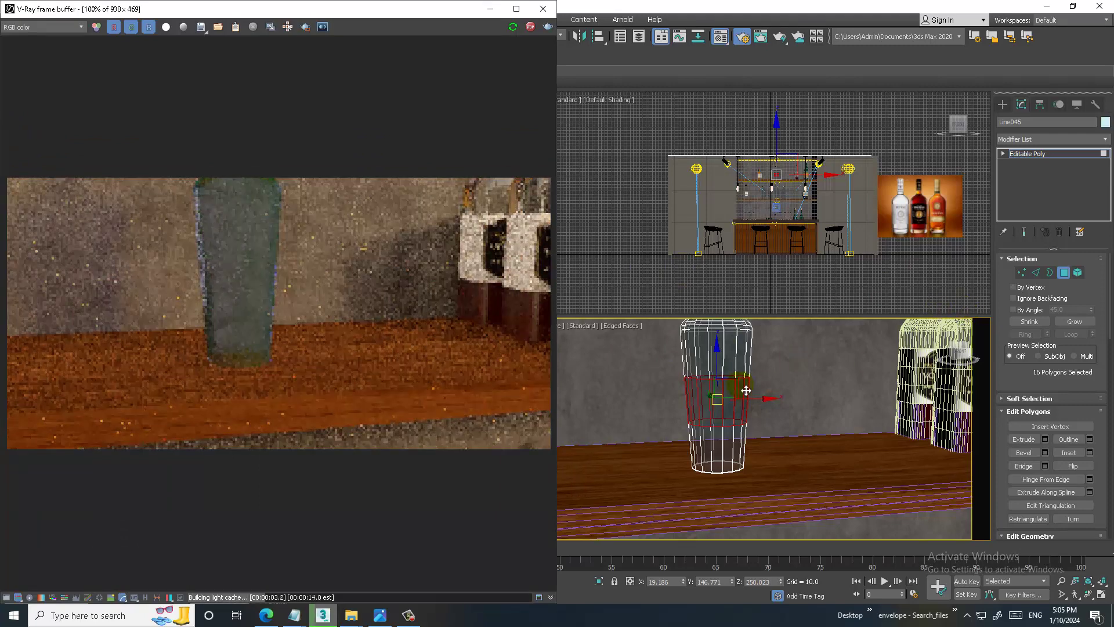
middle_click_drag(705, 383, 745, 392, "alt")
key("m")
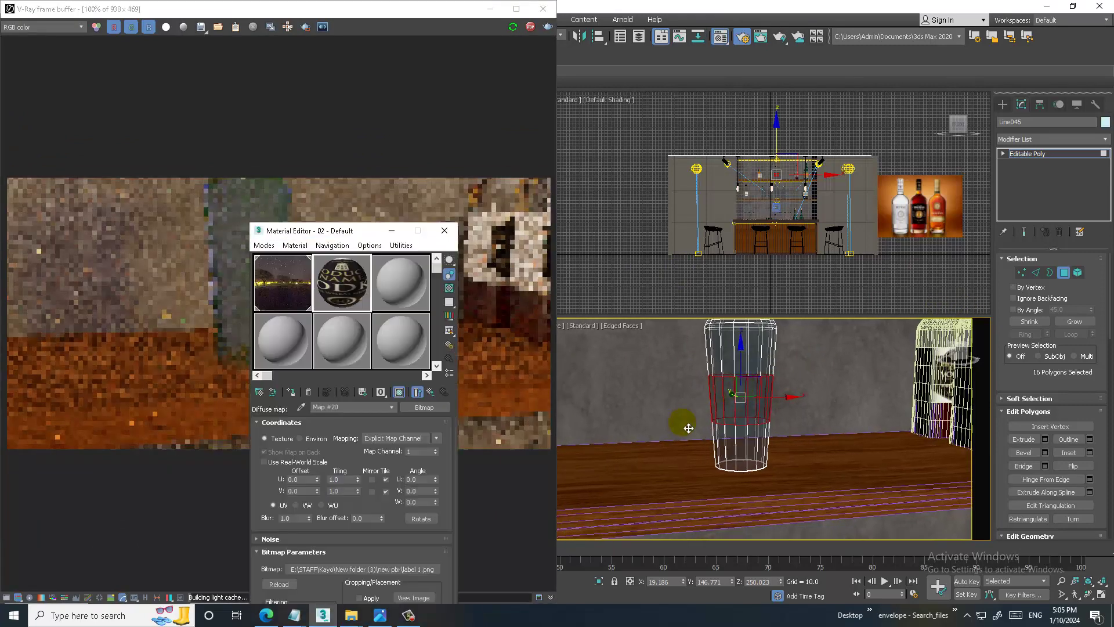
left_click(293, 393)
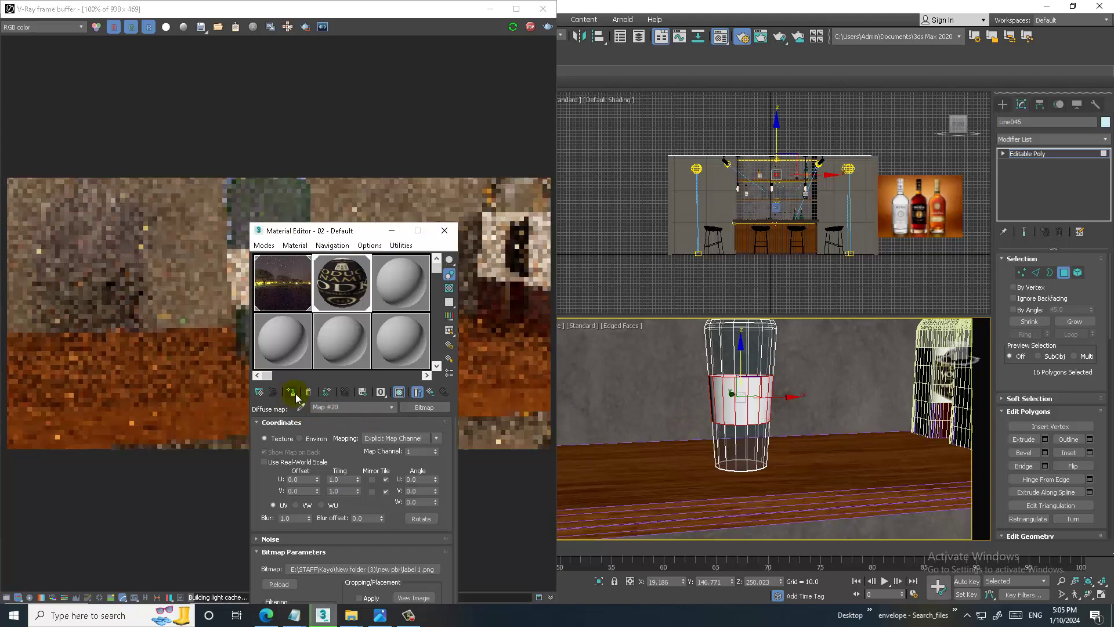
Add a UVW Map modifier to bottle Line045.
left_click(1046, 140)
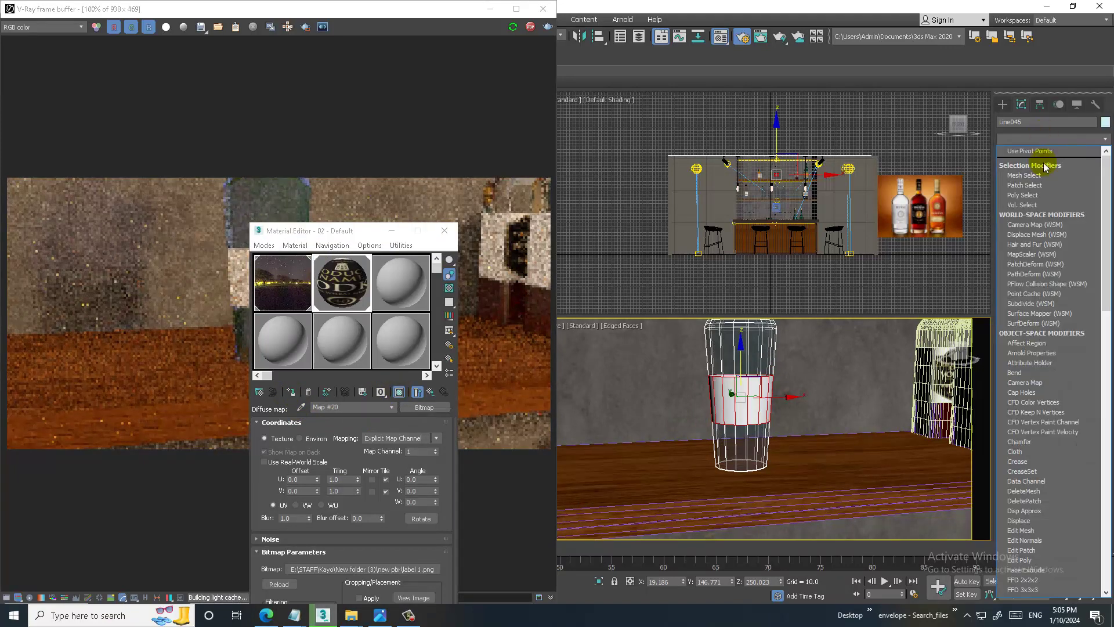
scroll(1029, 238, "down", 10)
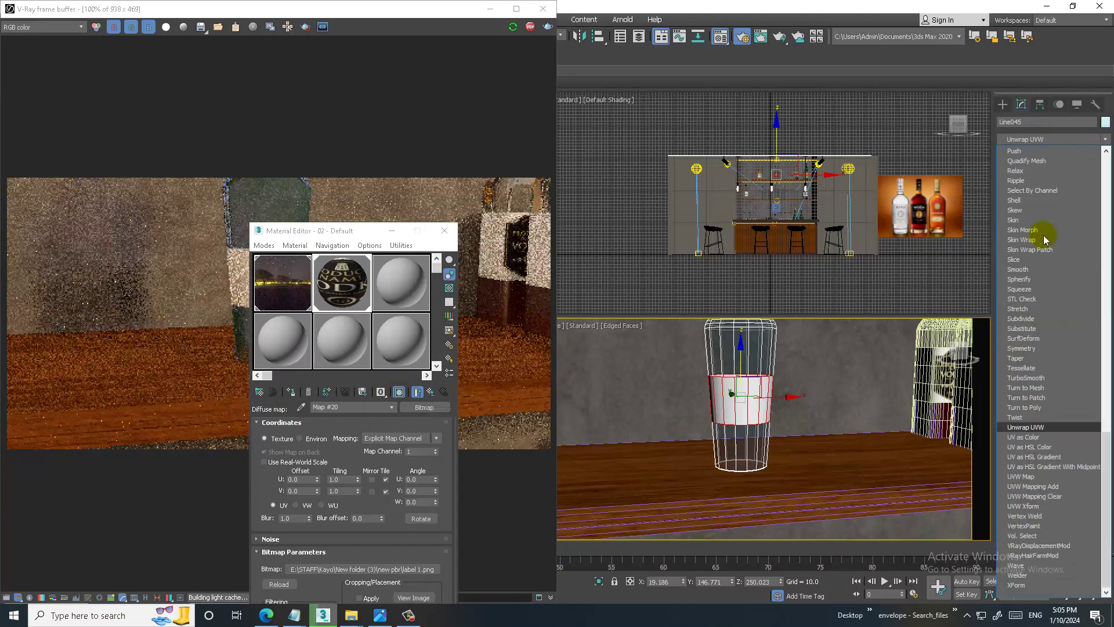
left_click(1025, 473)
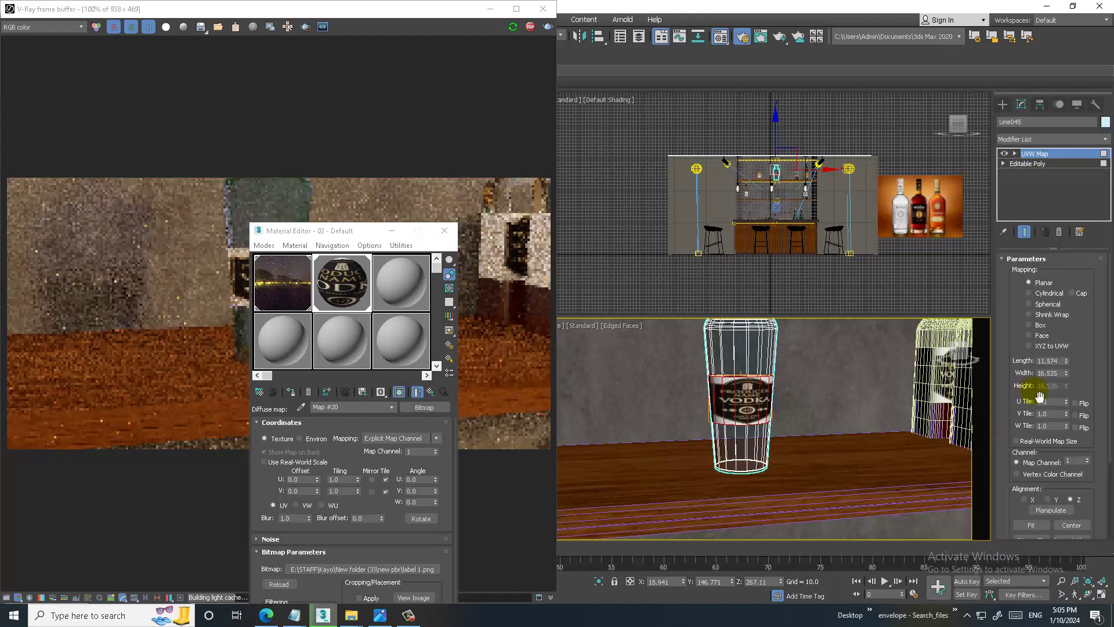
Set the mapping to Cylindrical on the X axis, fit it, and raise Height to 35.531.
left_click(1033, 329)
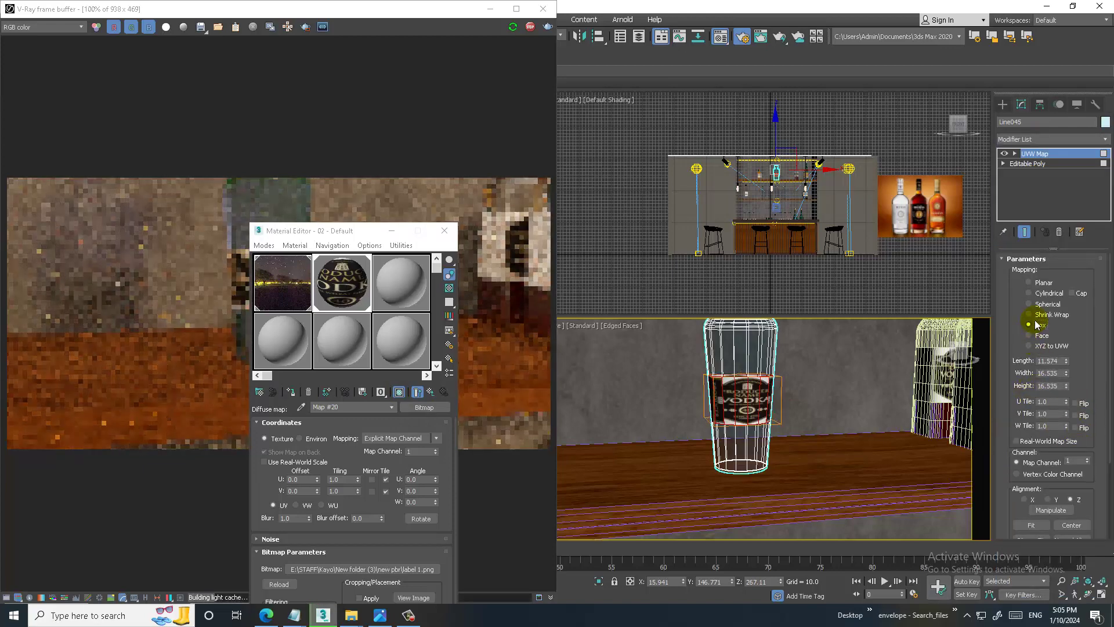
left_click(1043, 295)
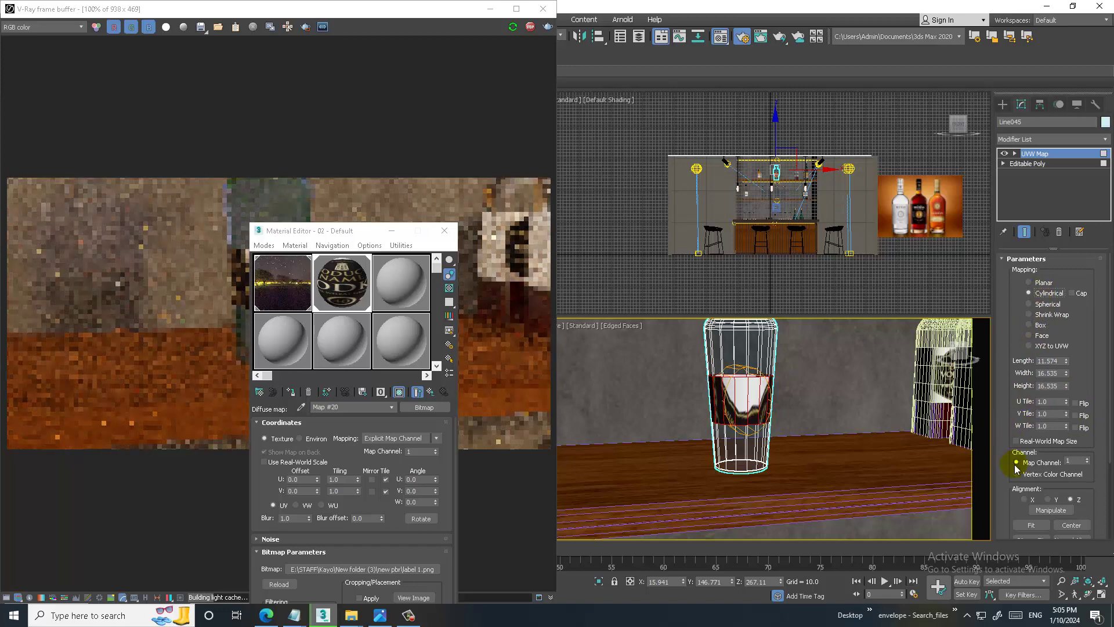
left_click(1026, 498)
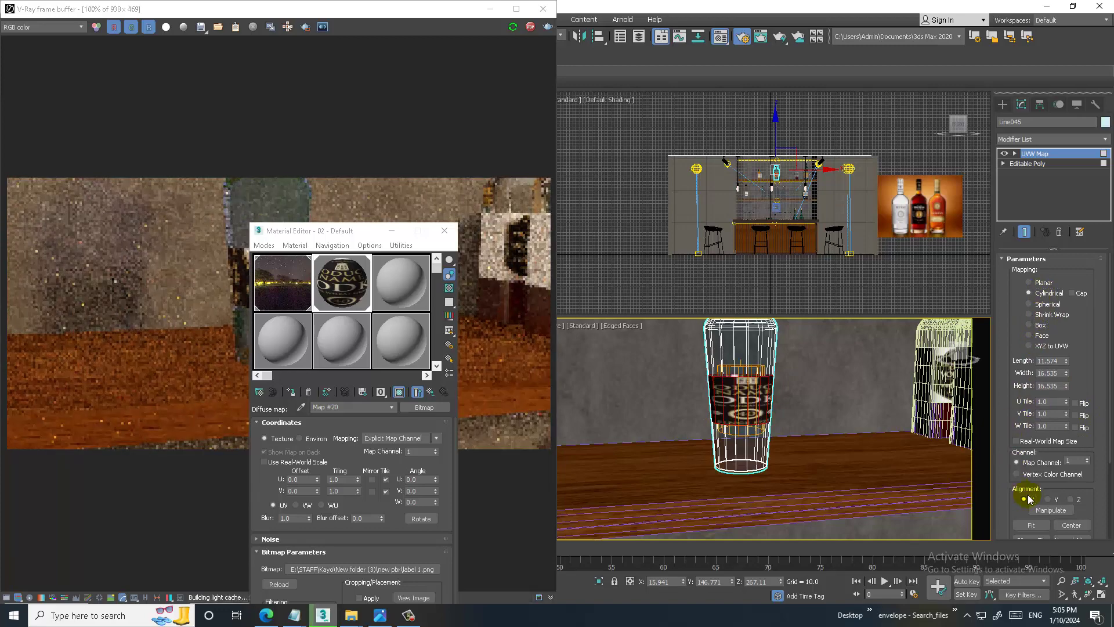
left_click(1032, 525)
scroll(767, 401, "up", 5)
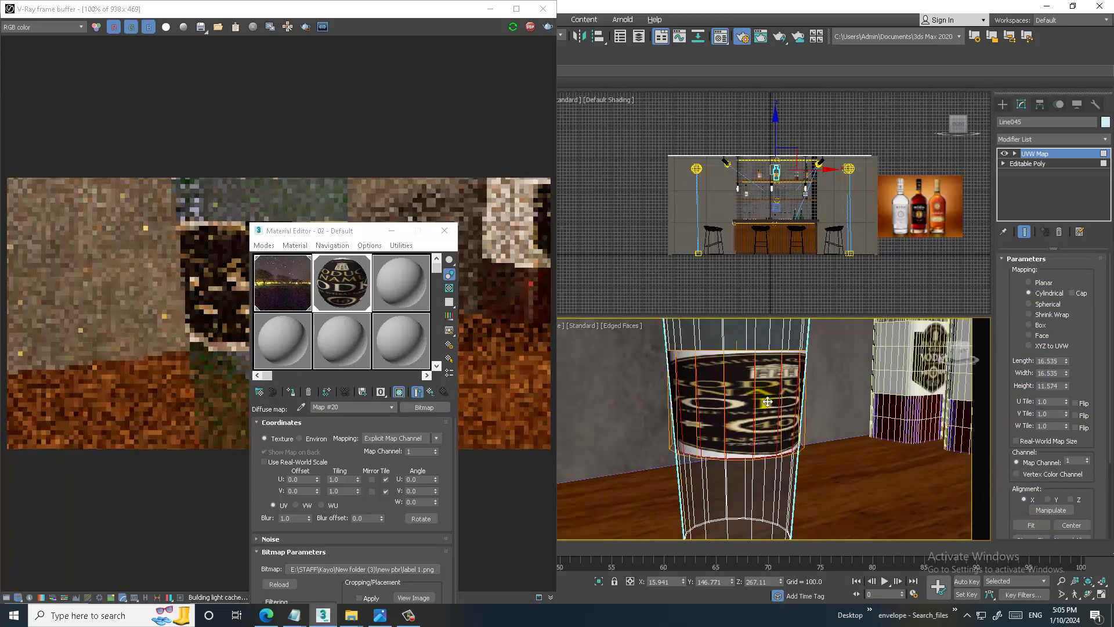
middle_click_drag(767, 402, 724, 407, "alt")
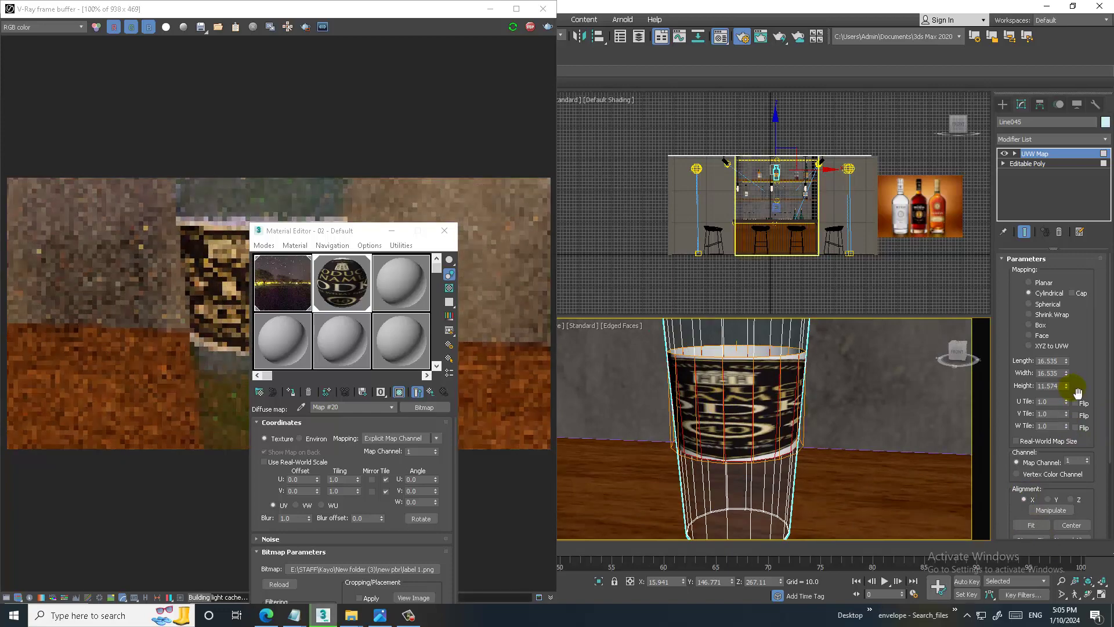
left_click_drag(1067, 386, 1056, 272)
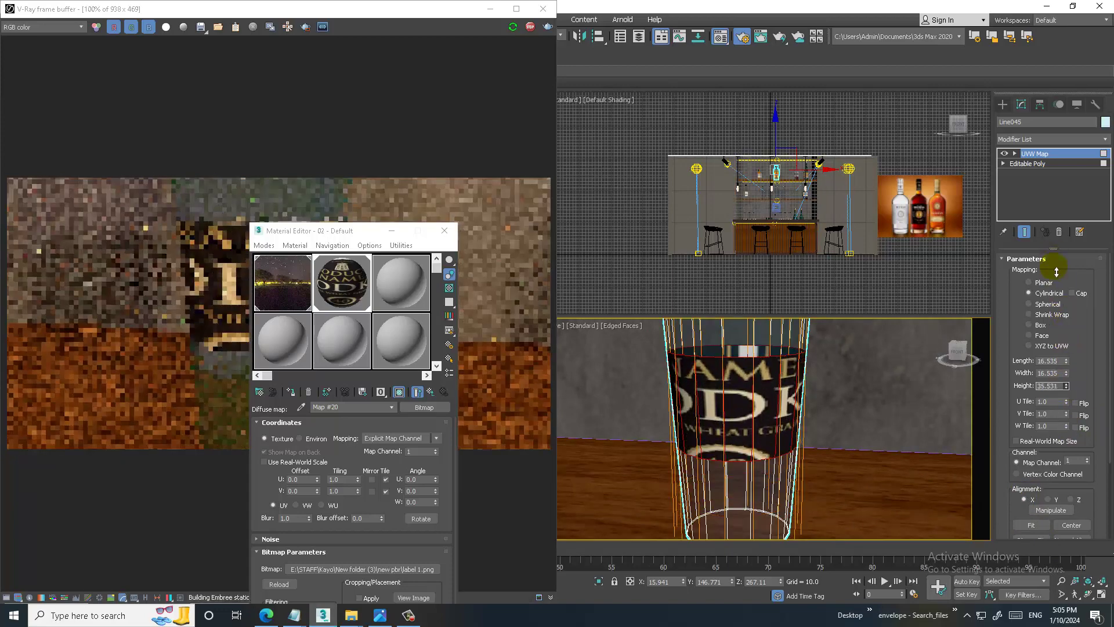
middle_click_drag(718, 392, 767, 400, "alt")
scroll(794, 406, "down", 3)
scroll(763, 400, "down", 5)
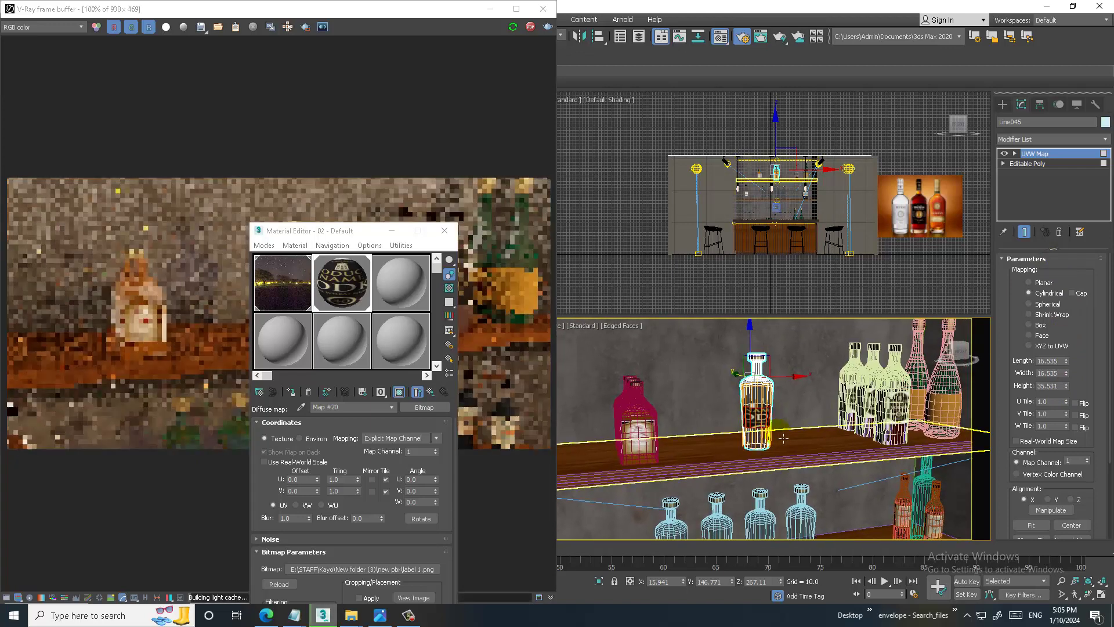
Minimize the Material Editor and select both wine glasses and the first martini glass on the tray.
left_click(392, 232)
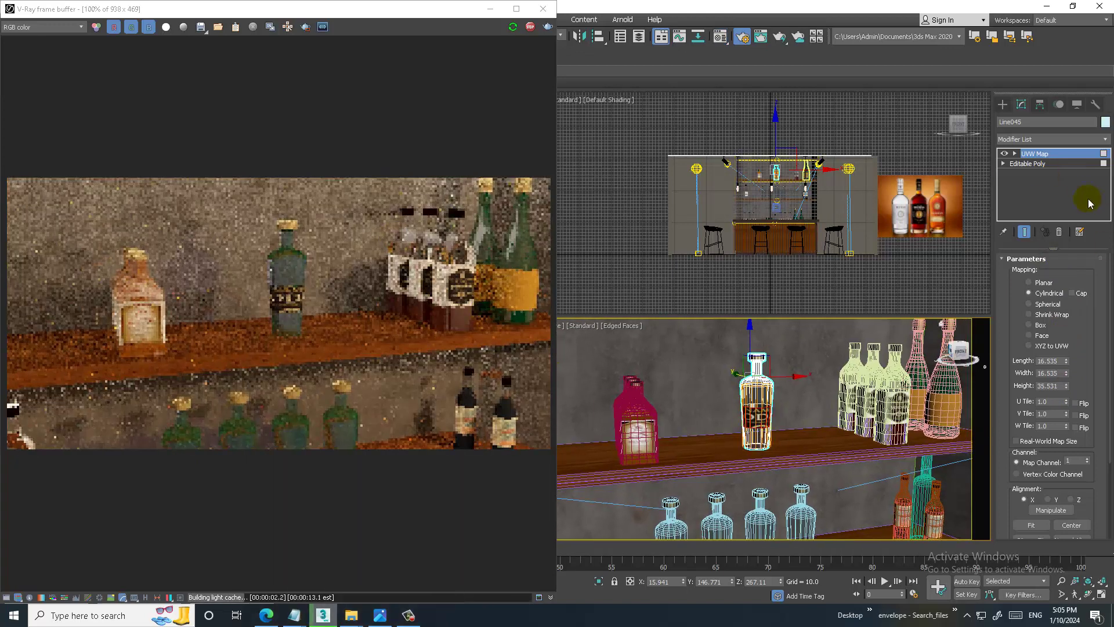
left_click(1067, 154)
middle_click_drag(803, 429, 776, 320)
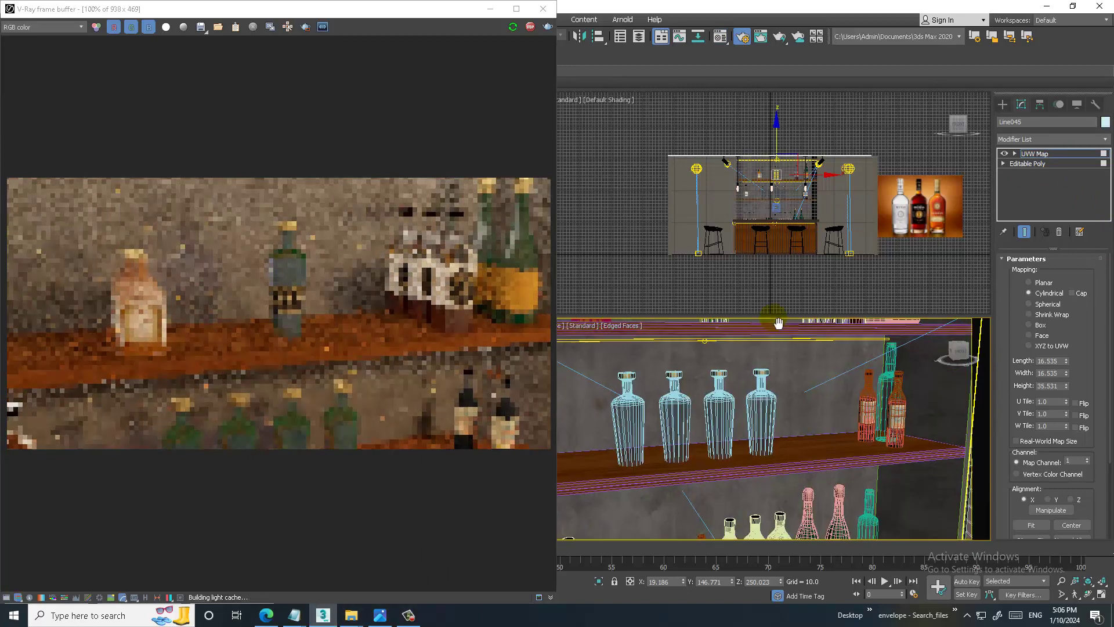
scroll(789, 419, "down", 3)
middle_click_drag(789, 415, 800, 408, "alt")
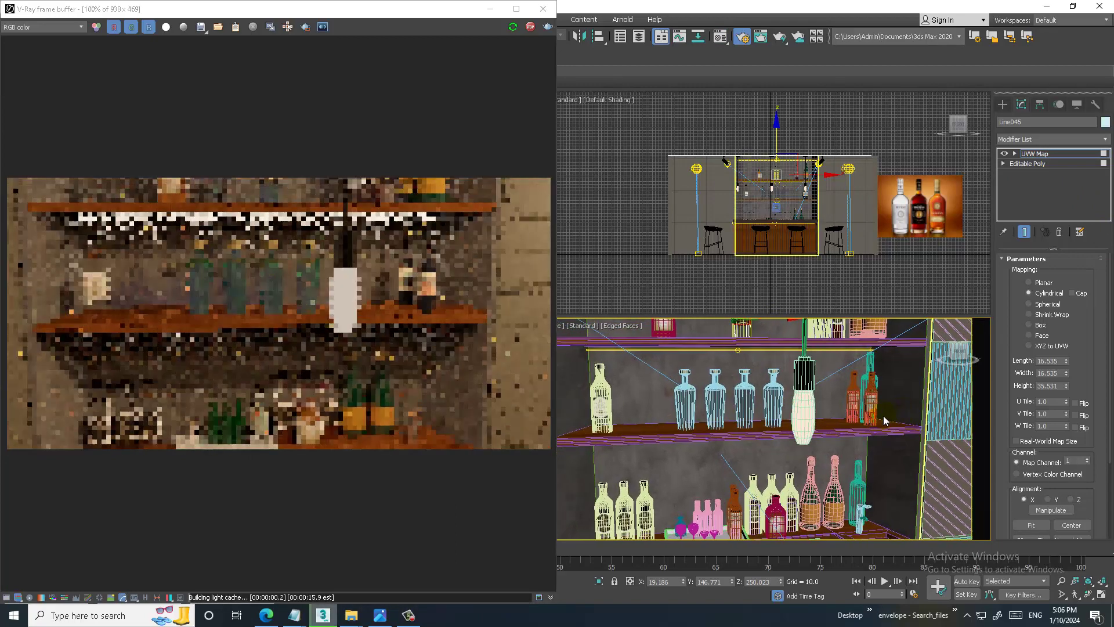
scroll(749, 461, "up", 10)
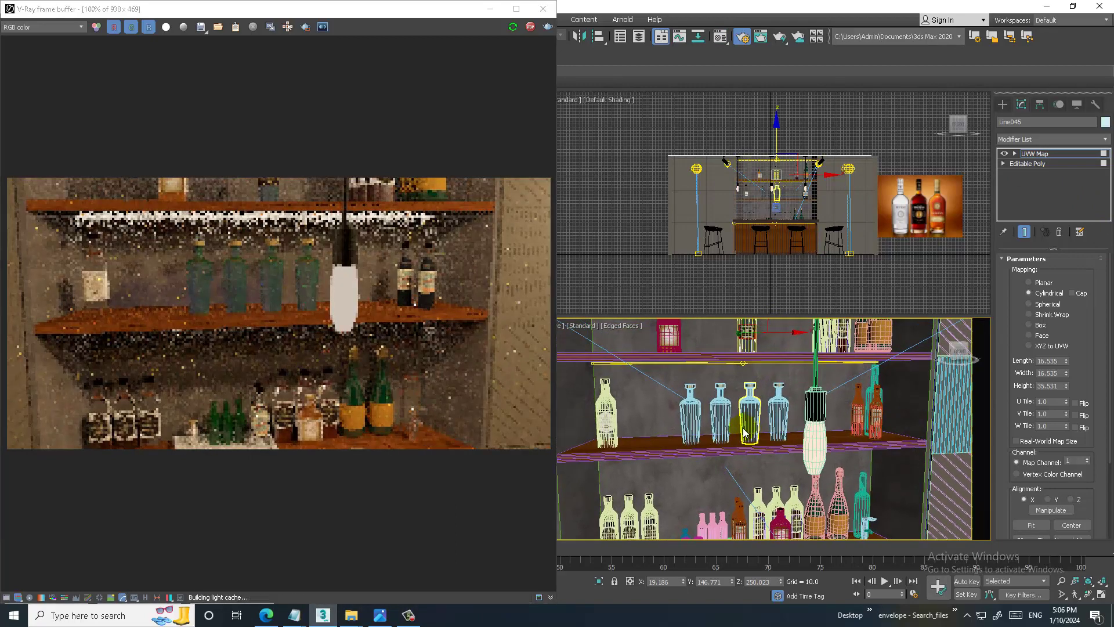
scroll(754, 451, "up", 4)
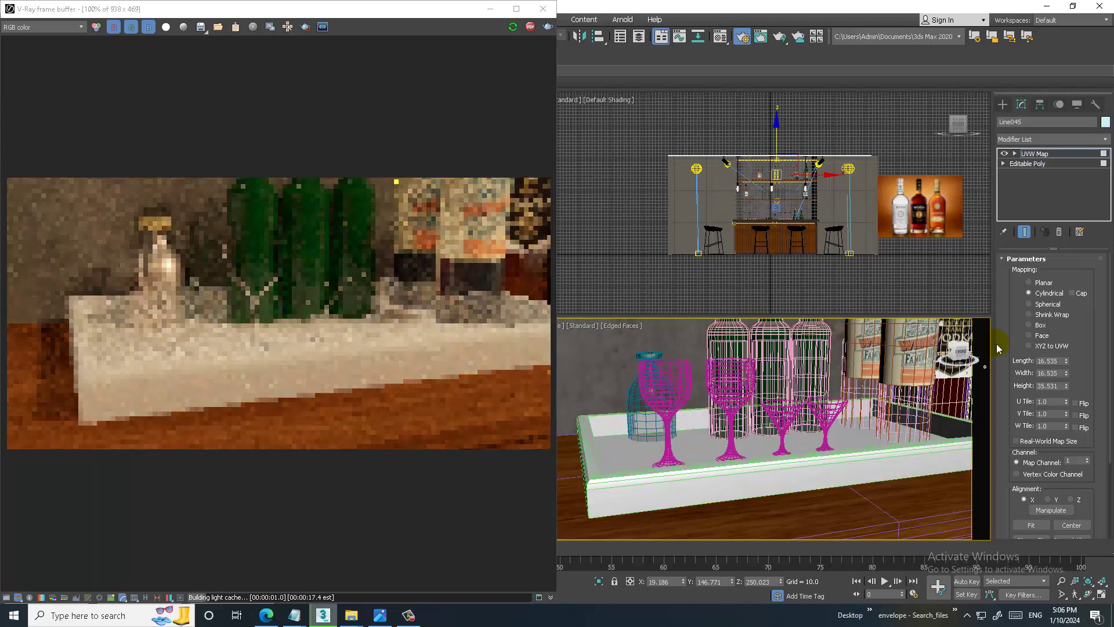
left_click(639, 389)
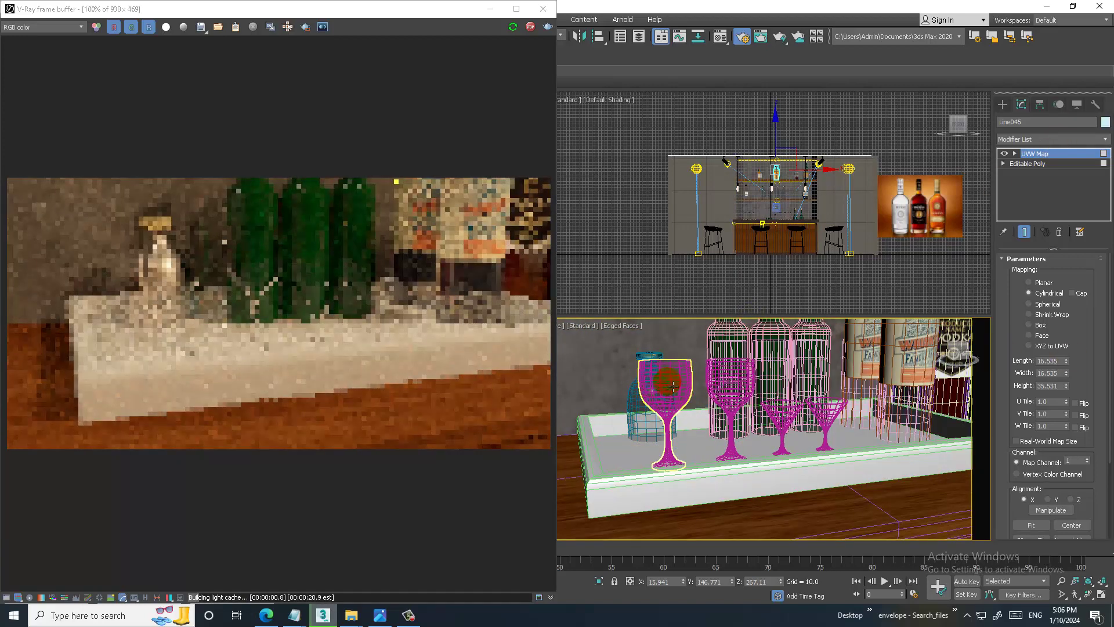
left_click(672, 386)
left_click(730, 388, "ctrl")
left_click(785, 418, "ctrl")
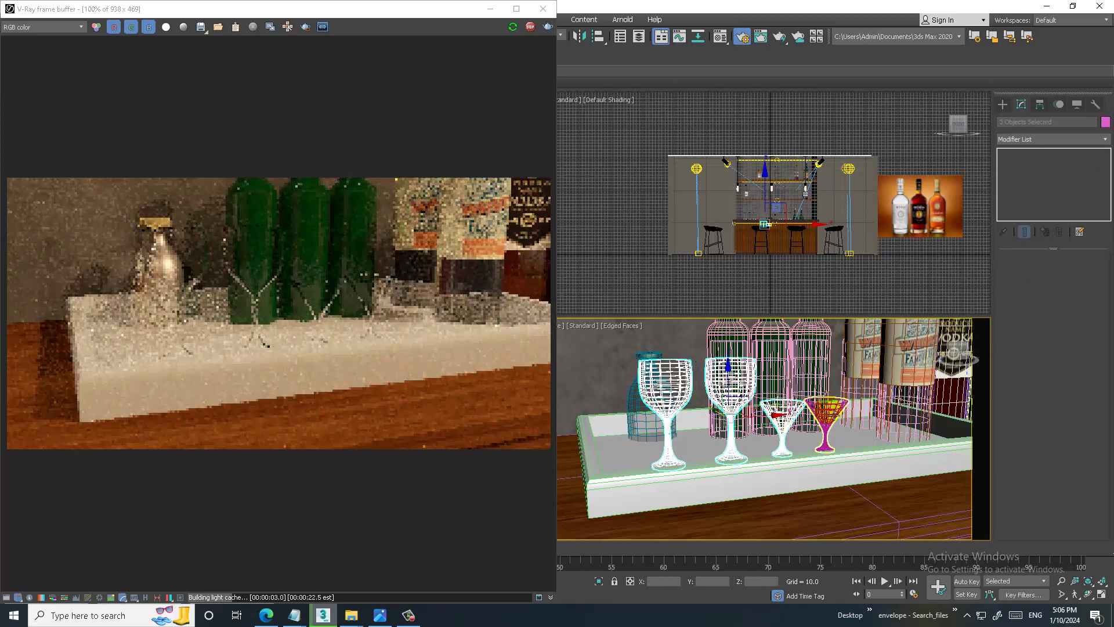
Create a new VRayMtl in an unused material slot with a darker grey diffuse colour.
key("m")
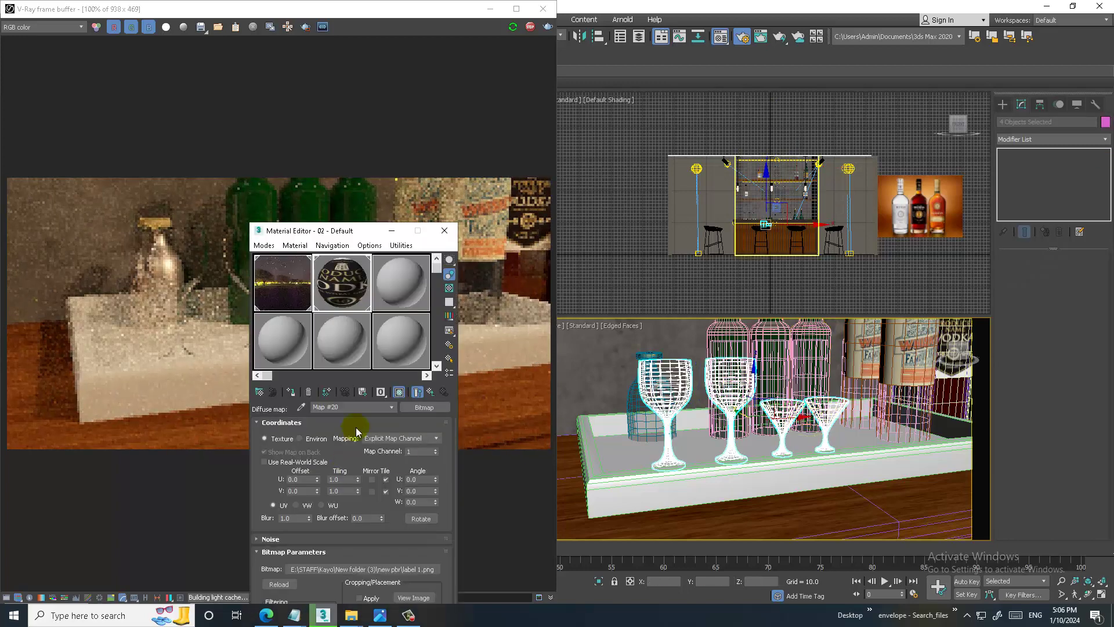
left_click(387, 290)
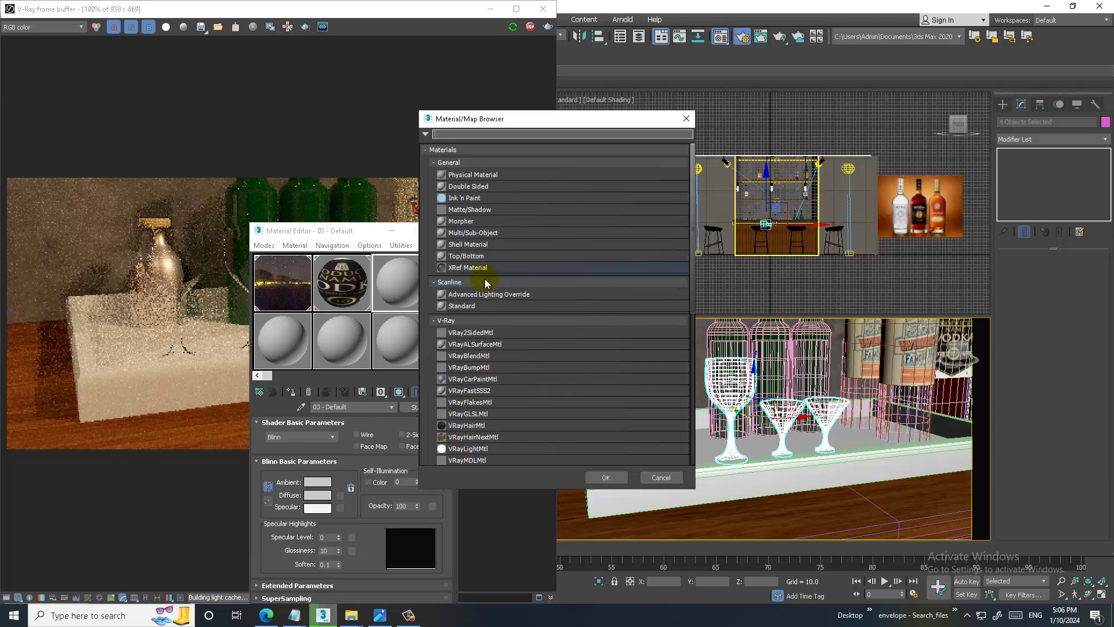
scroll(515, 435, "down", 2)
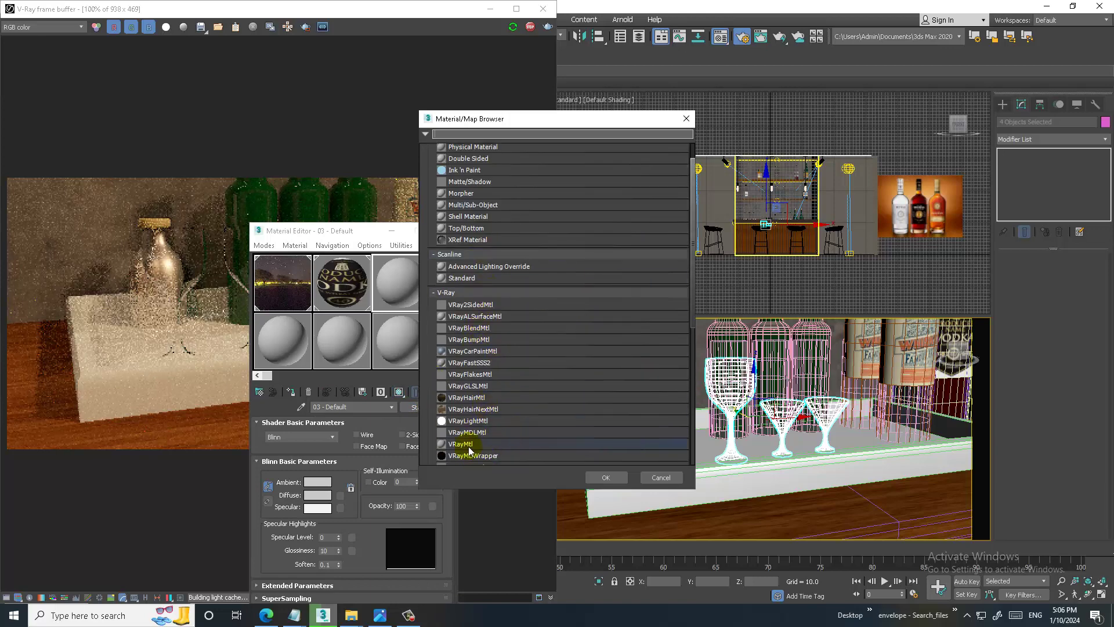
double_click(469, 444)
left_click(322, 435)
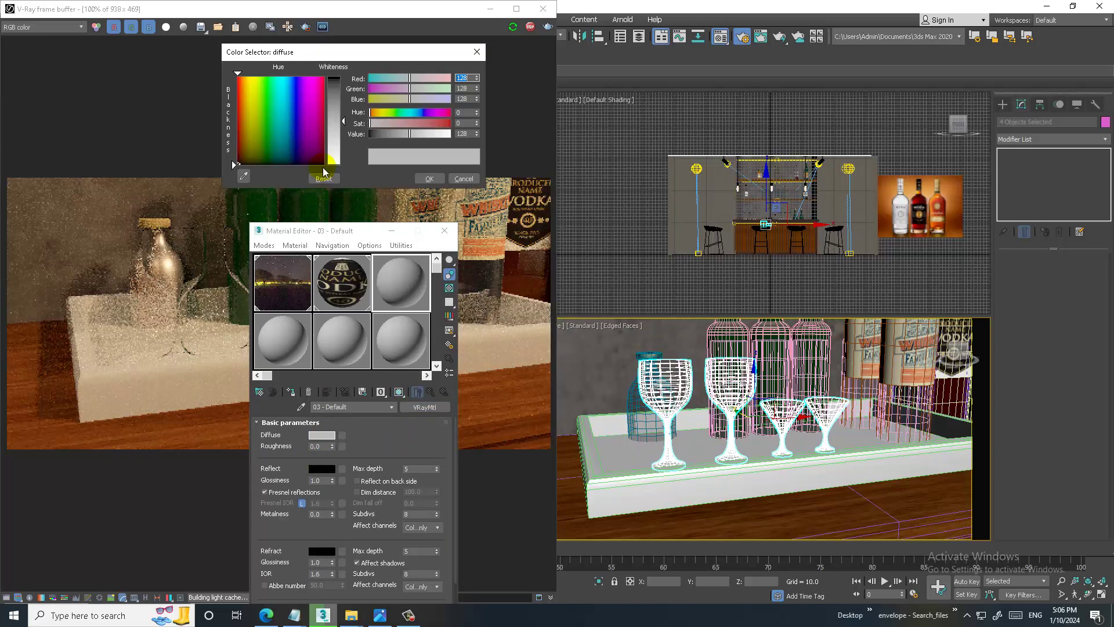
left_click_drag(335, 117, 335, 172)
left_click(429, 179)
Give the glass material white refraction and an IOR of 2.2, and show it in the viewport.
left_click(321, 552)
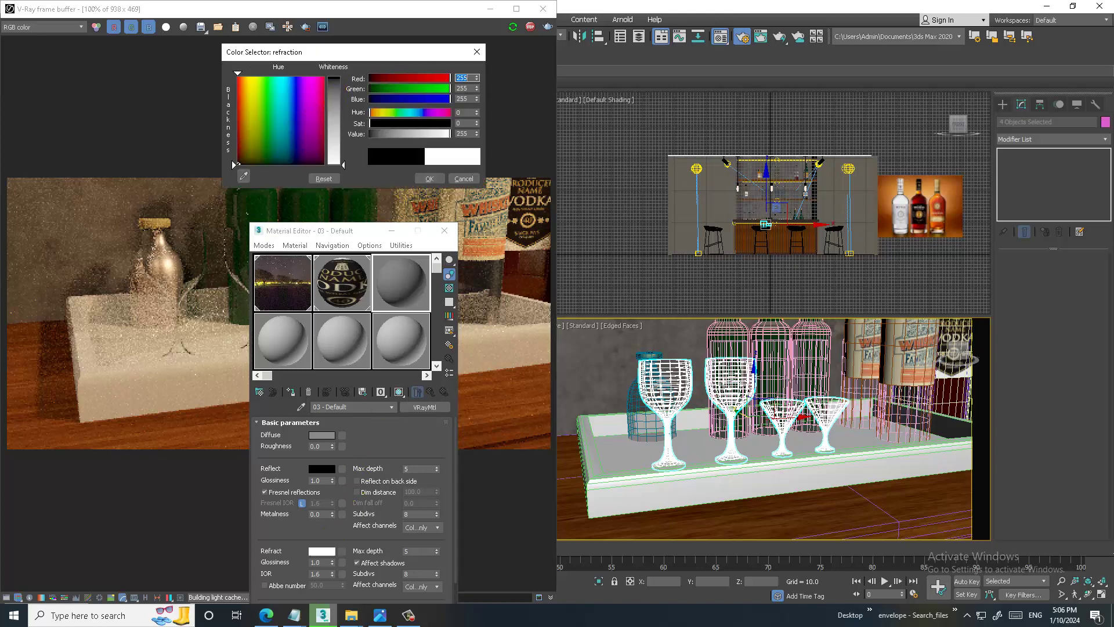
left_click(430, 180)
left_click(399, 392)
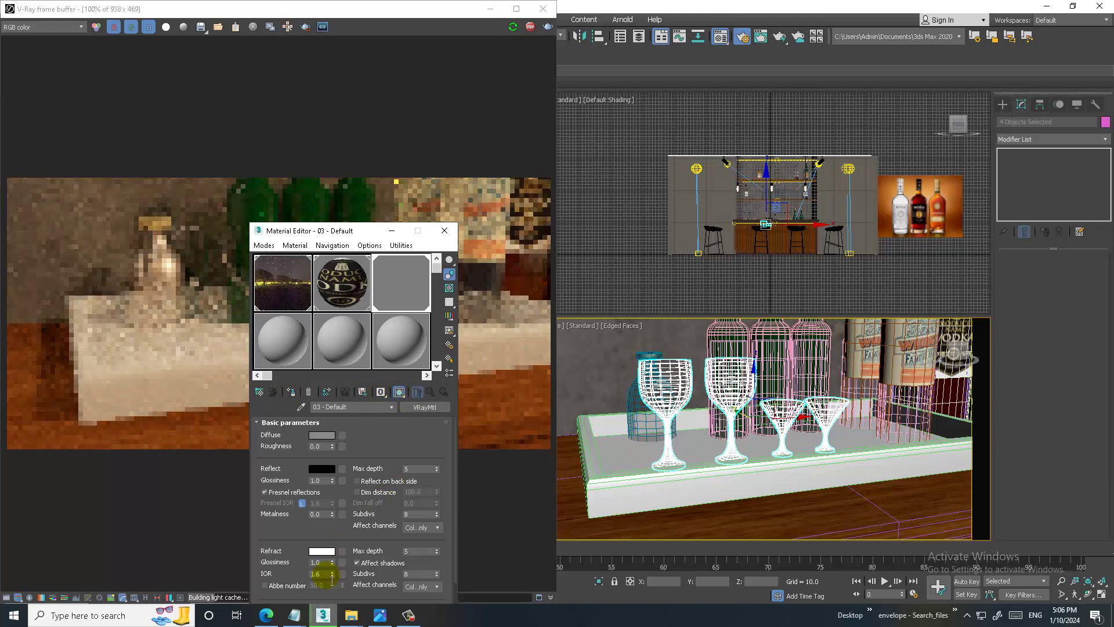
left_click_drag(330, 574, 228, 556)
type("2.2")
key("Return")
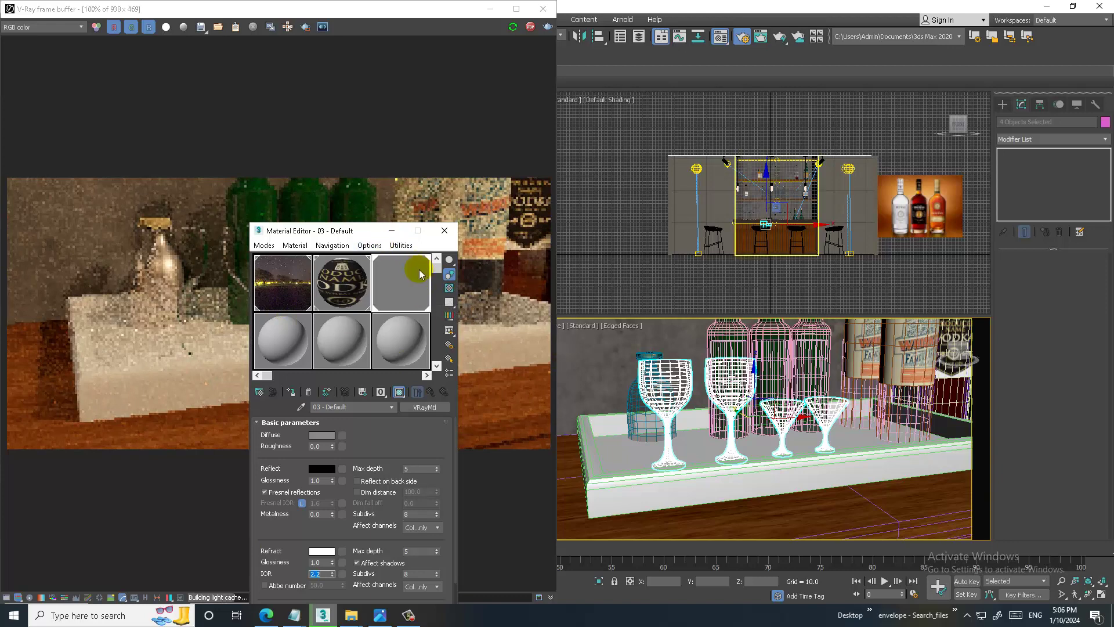
Hide the material editor and switch back to the camera view of the whole bar.
left_click(390, 232)
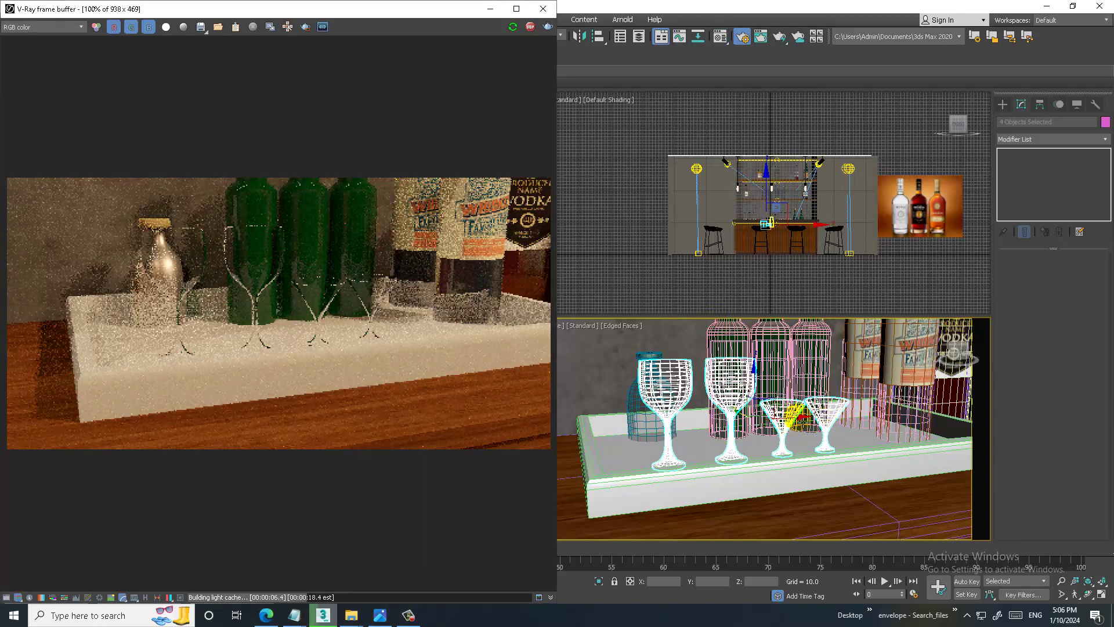
scroll(786, 405, "down", 5)
middle_click_drag(785, 406, 796, 433)
key("c")
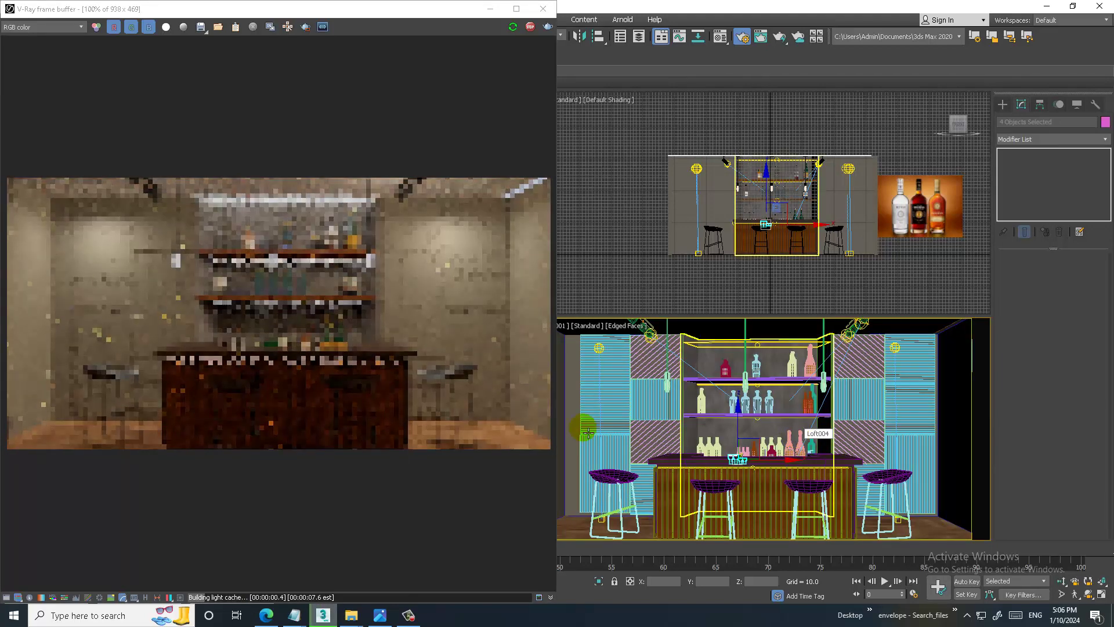
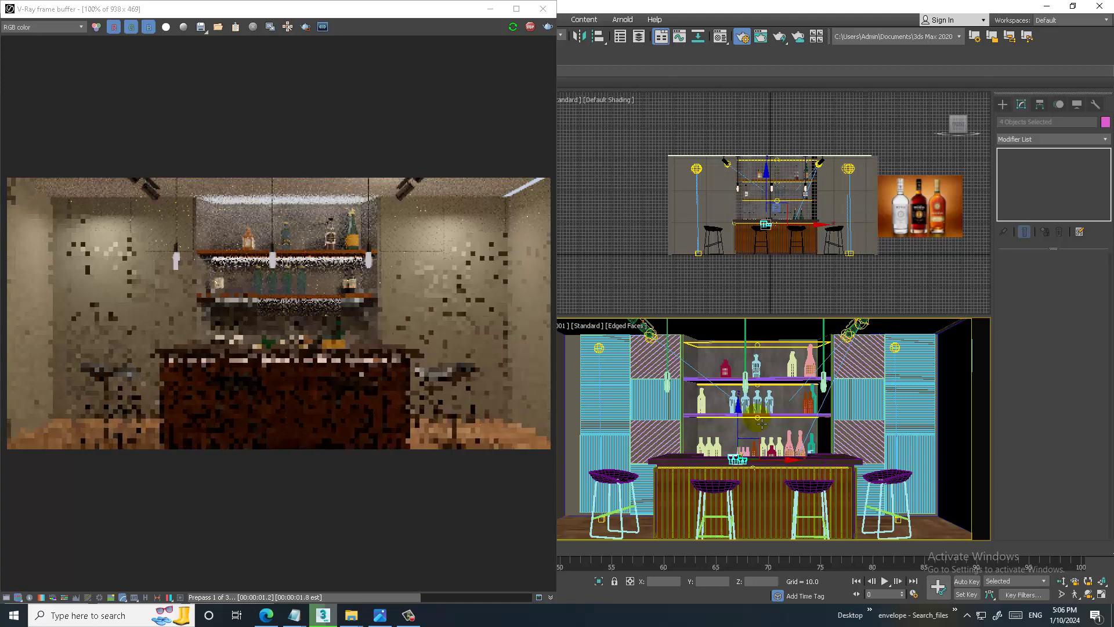
Lower the upper shelf light VRayLight002 slightly, from Z 227.966 to 227.782.
left_click(758, 418)
left_click(760, 425)
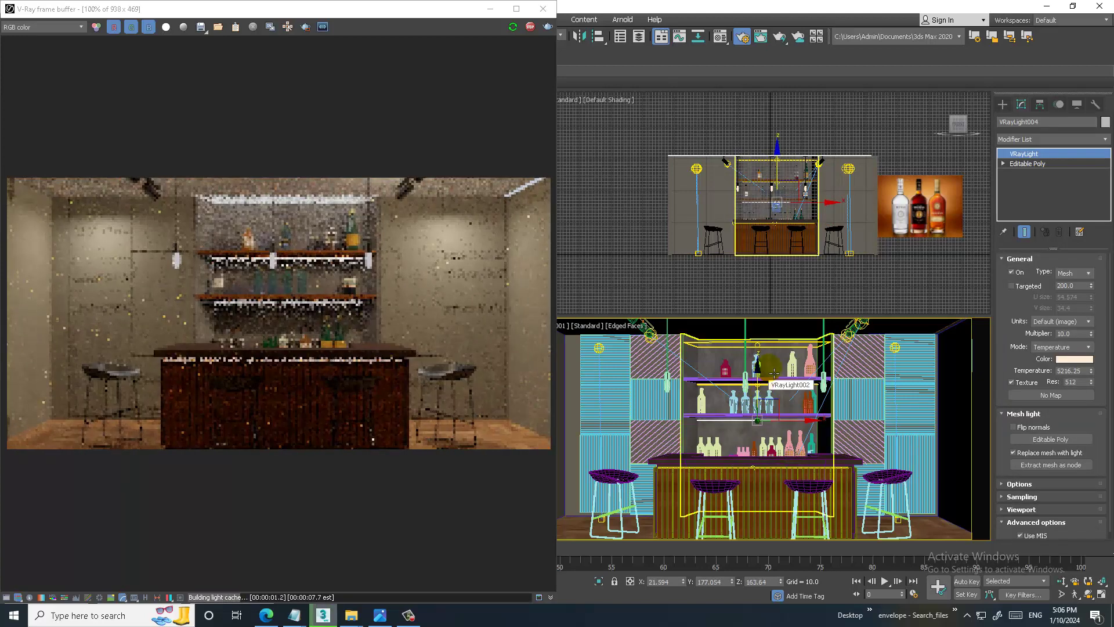
left_click(771, 380)
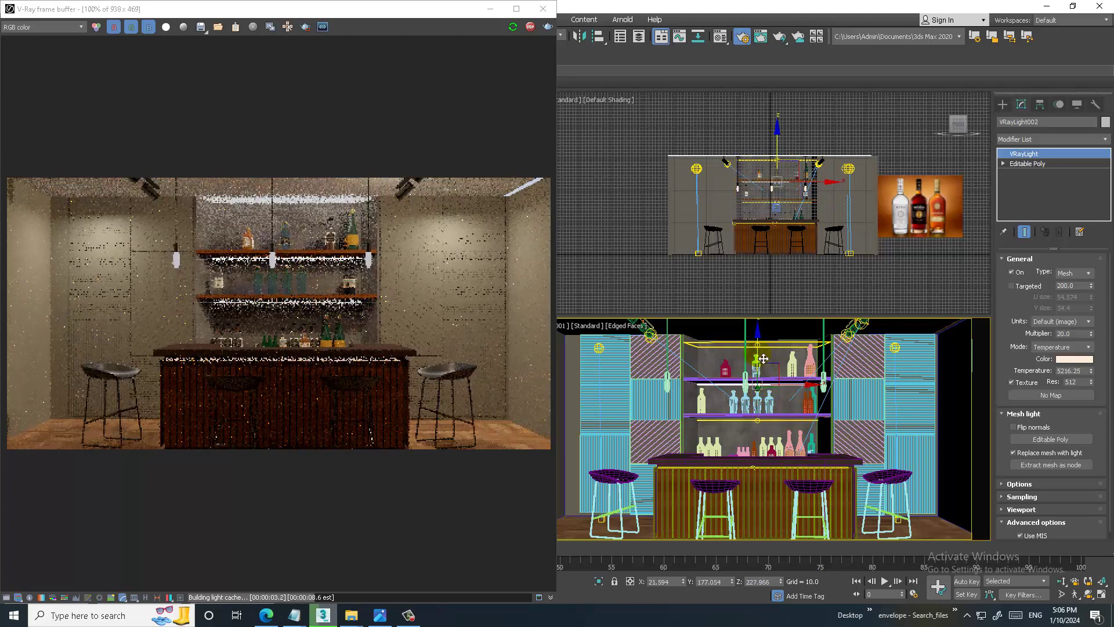
left_click_drag(762, 358, 762, 359)
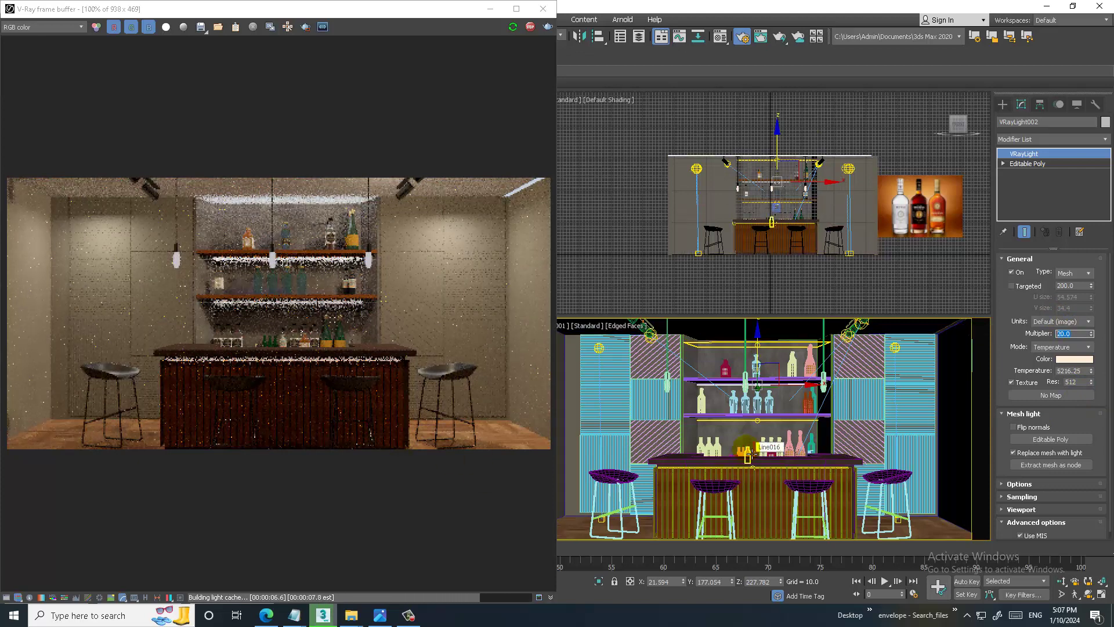
left_click(771, 414)
Make the upper shelf light VRayLight002 single-sided, keeping its multiplier at 20.
key("z")
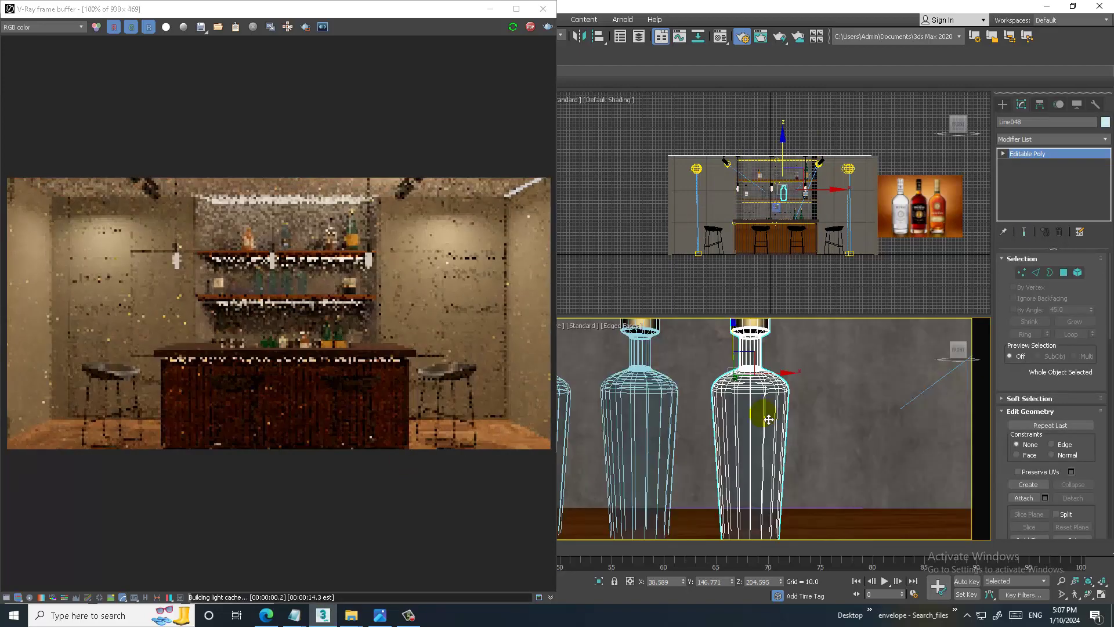
scroll(771, 406, "down", 5)
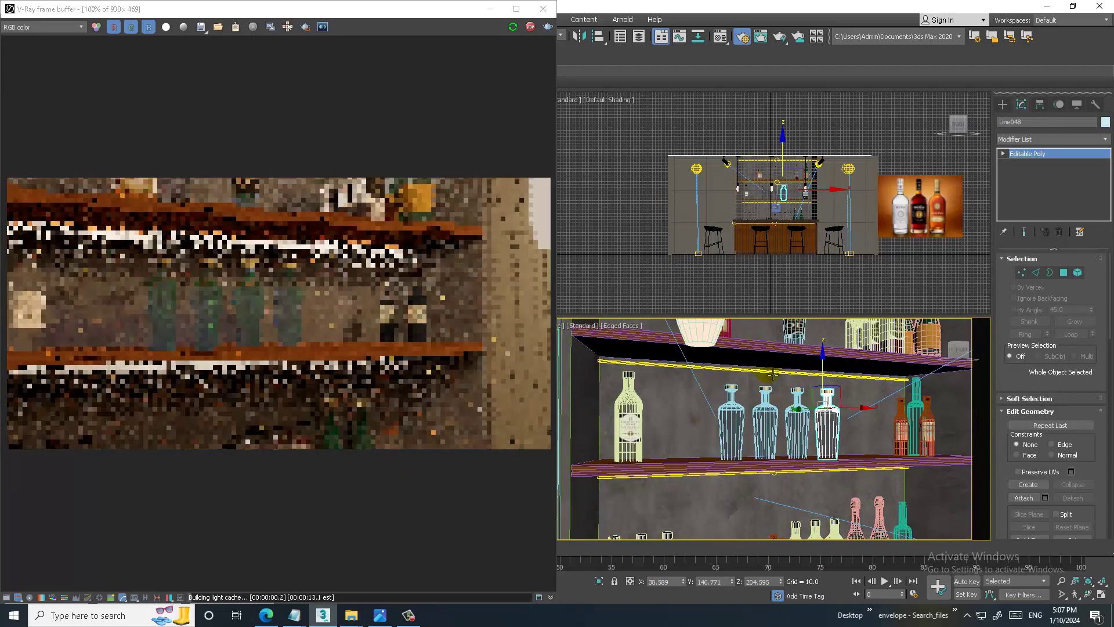
left_click(773, 375)
middle_click_drag(771, 402, 804, 395, "alt")
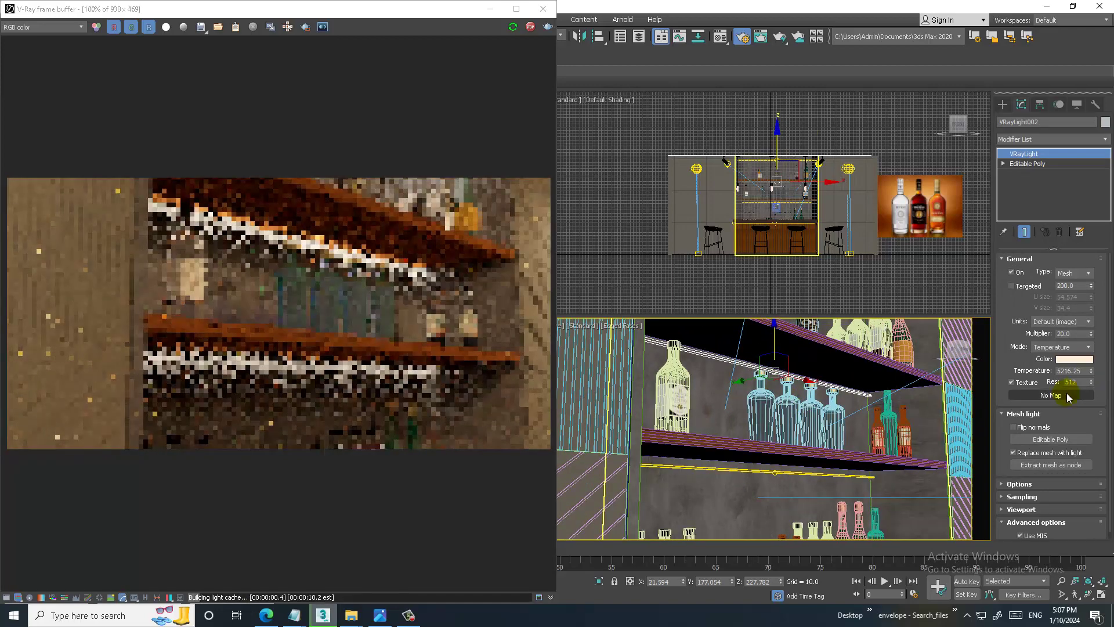
mouse_move(1095, 347)
left_mouse_down()
mouse_move(1088, 357)
mouse_move(1101, 359)
left_mouse_up()
key("ctrl+z")
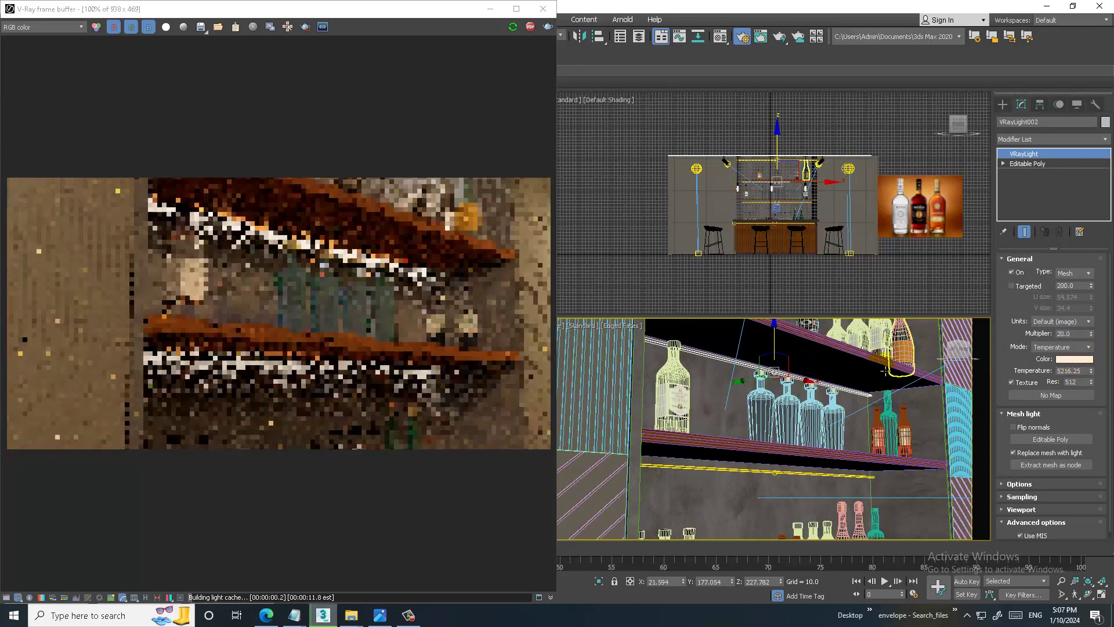
middle_click_drag(733, 382, 753, 381, "alt")
scroll(752, 381, "up", 3)
left_click_drag(752, 380, 807, 376)
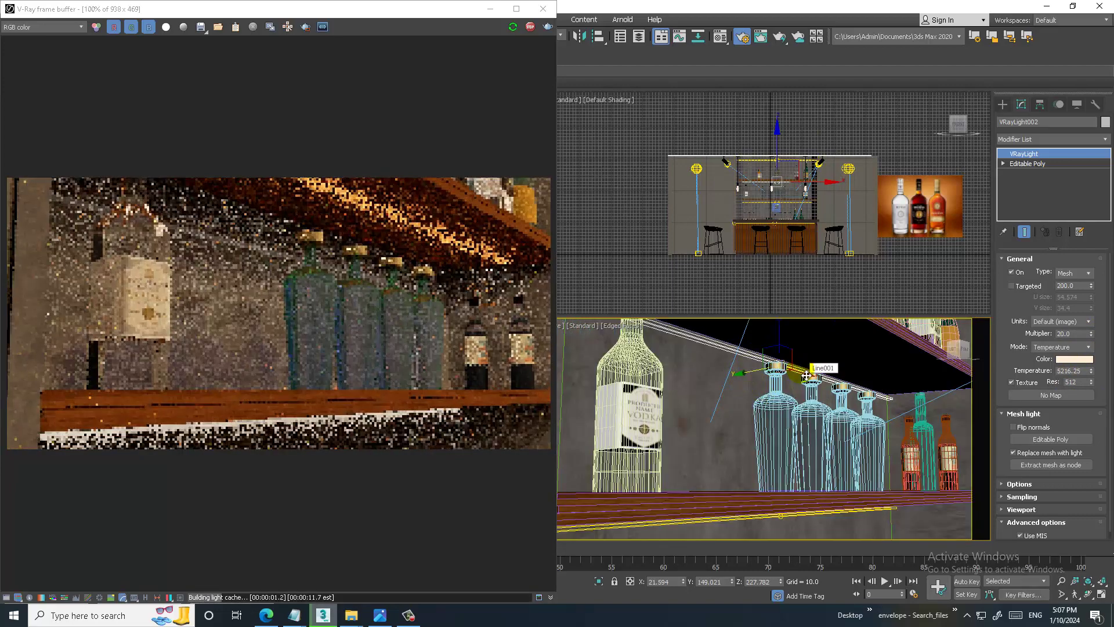
left_click(1017, 484)
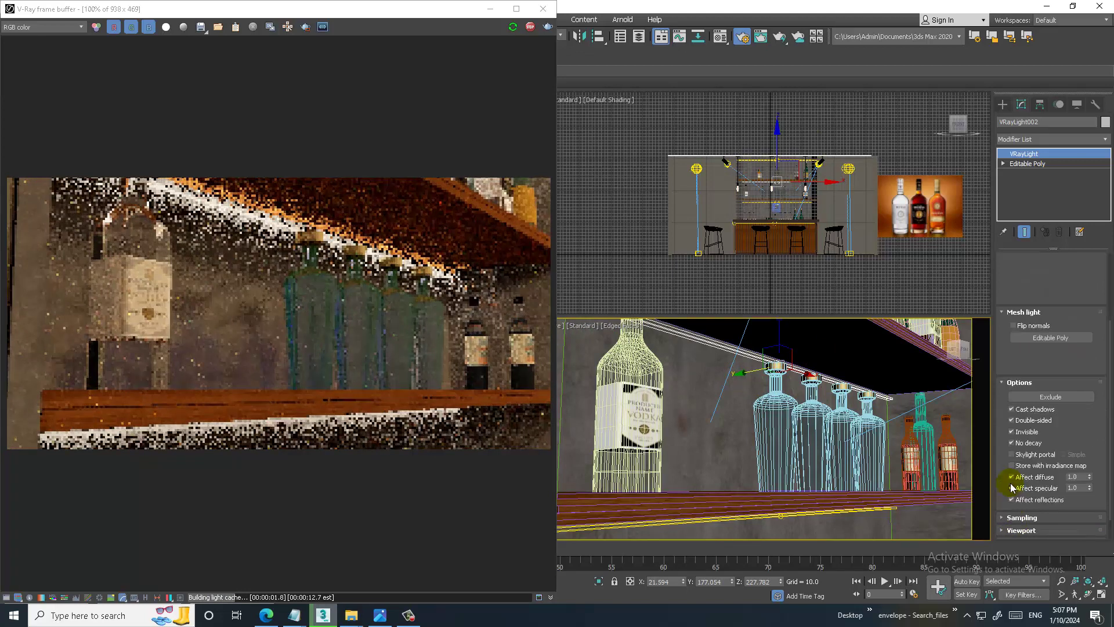
left_click(1019, 425)
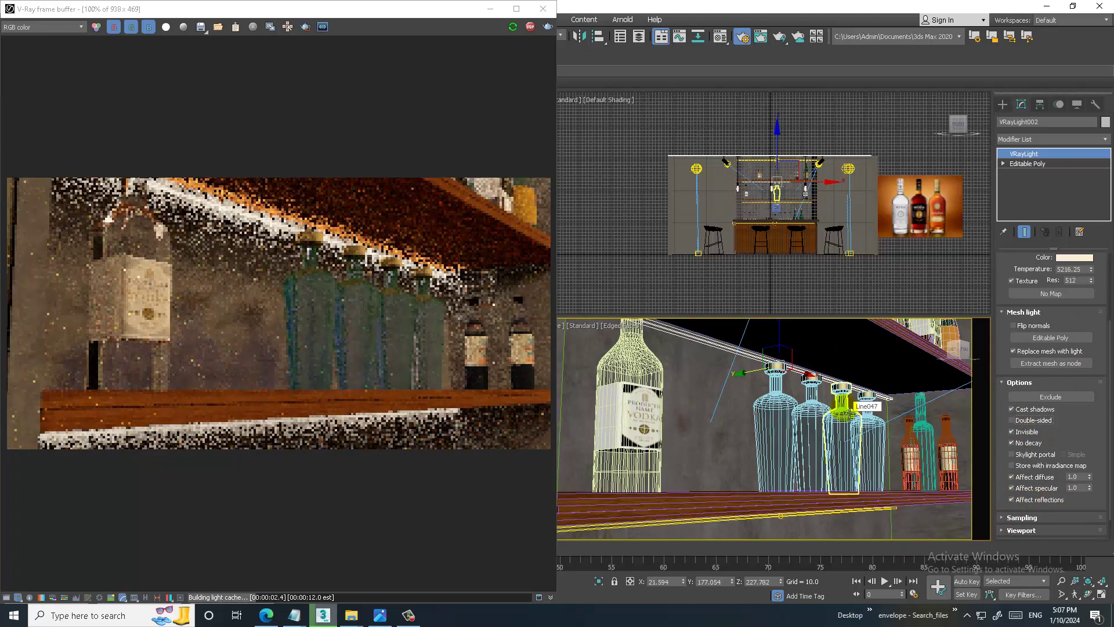
Make the lower shelf light VRayLight004 single-sided as well.
scroll(848, 411, "down", 4)
mouse_move(846, 409)
middle_mouse_down("alt")
mouse_move(809, 419)
mouse_move(843, 389)
middle_mouse_up("alt")
middle_click_drag(830, 455, 818, 405)
left_click(804, 414)
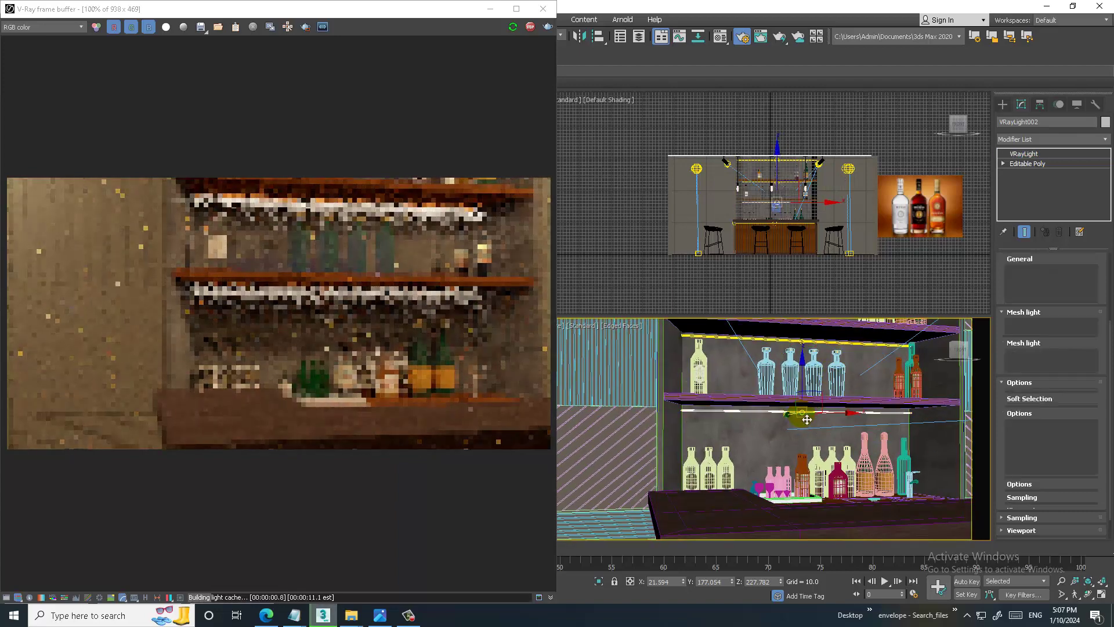
left_click(1020, 422)
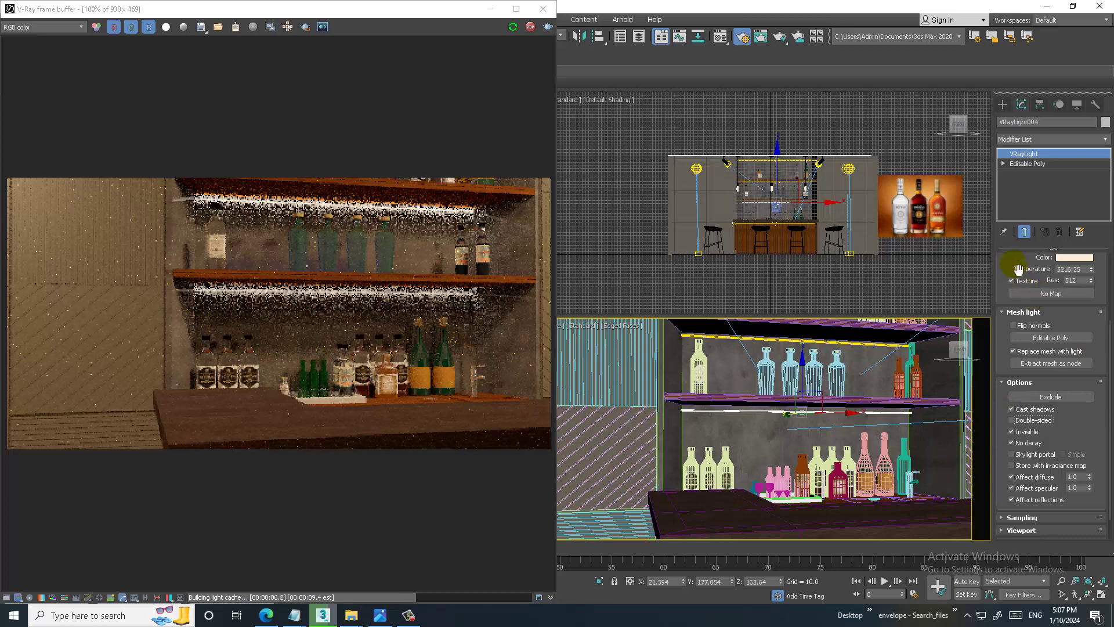
Raise the lower shelf light's multiplier to 15 and return to the camera view.
left_click_drag(1018, 269, 1021, 307)
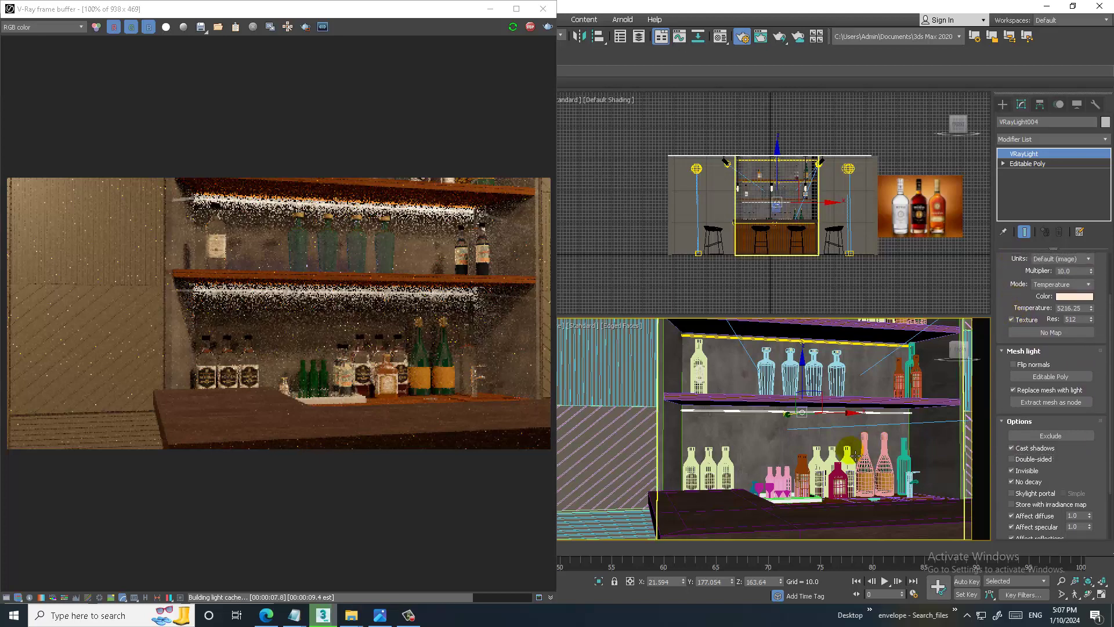
left_click(825, 347)
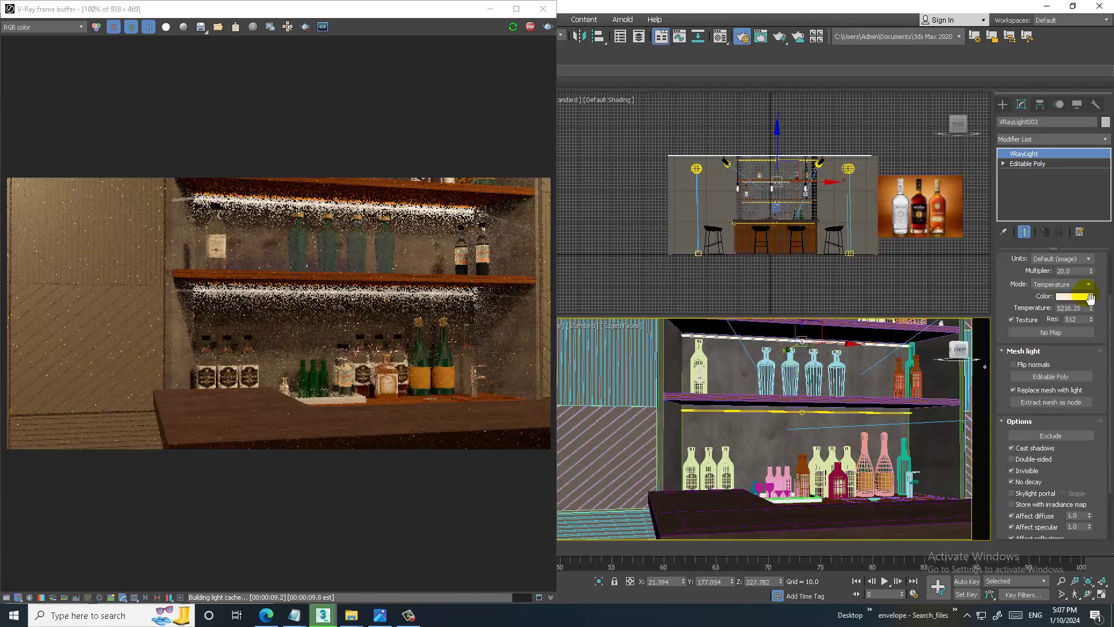
left_click(824, 416)
left_click_drag(1079, 270, 1007, 270)
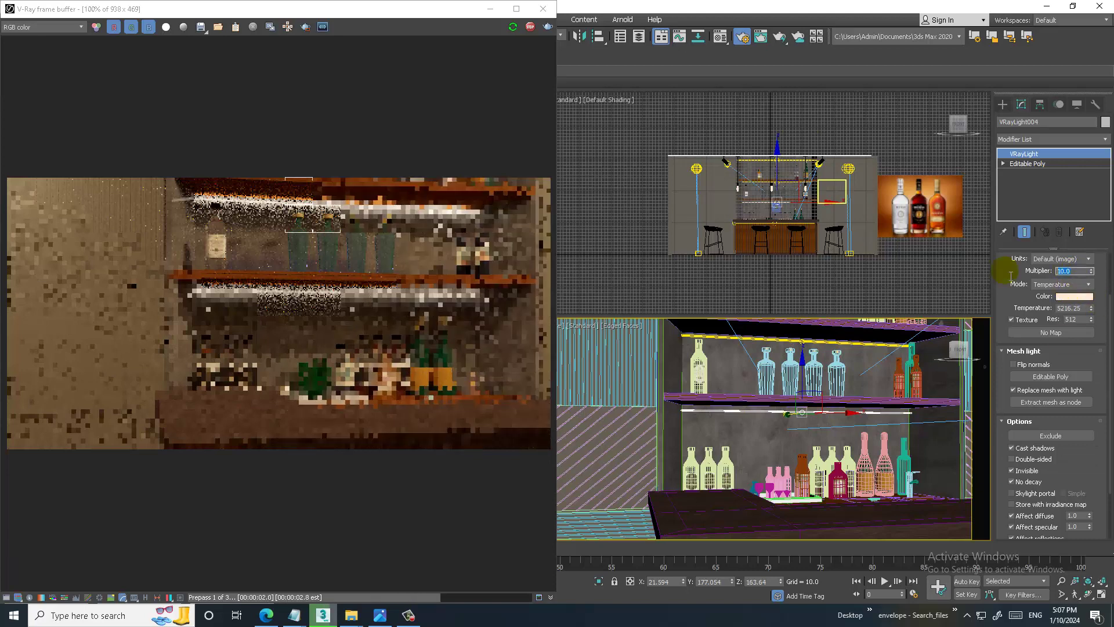
type("15")
key("Return")
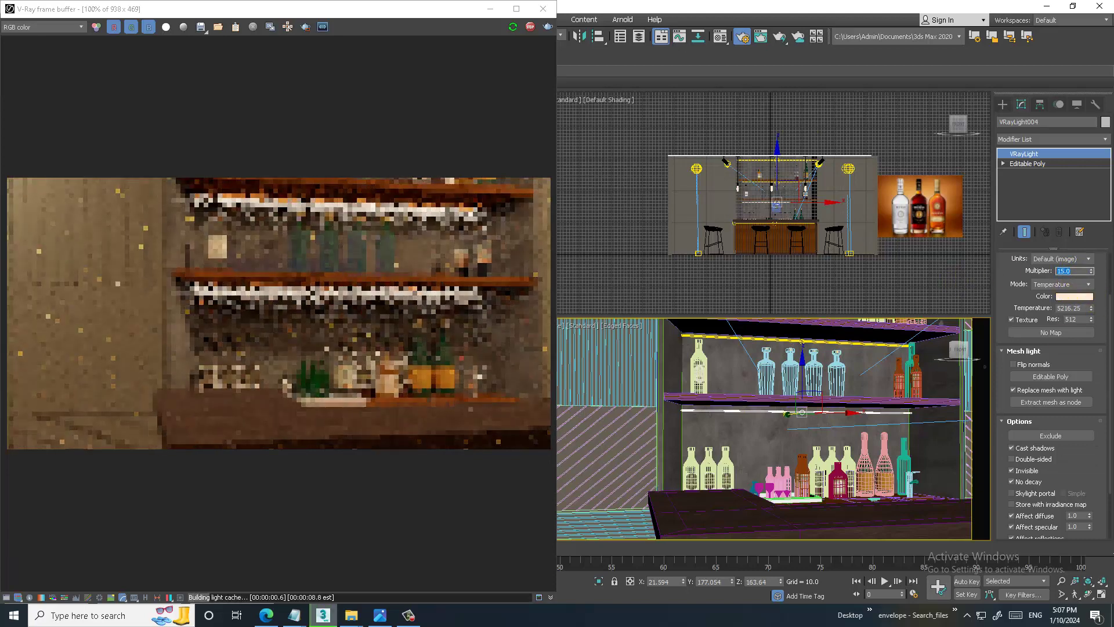
left_click(858, 364)
key("c")
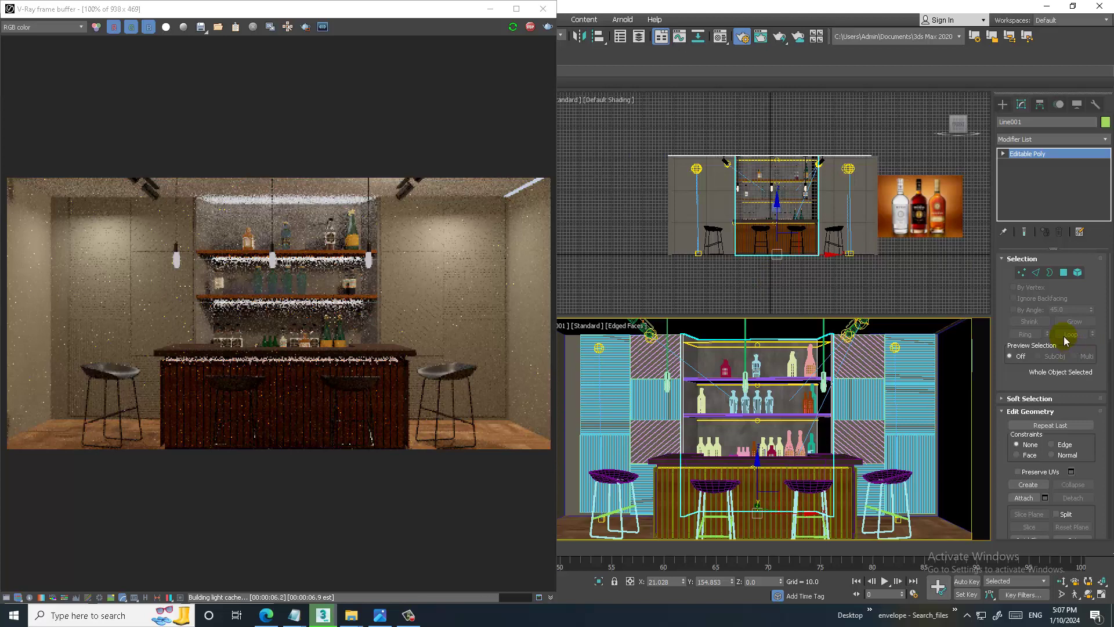
Create a large VRayLight plane (about 515 × 279) across the bar front in the Front viewport.
left_click(1003, 104)
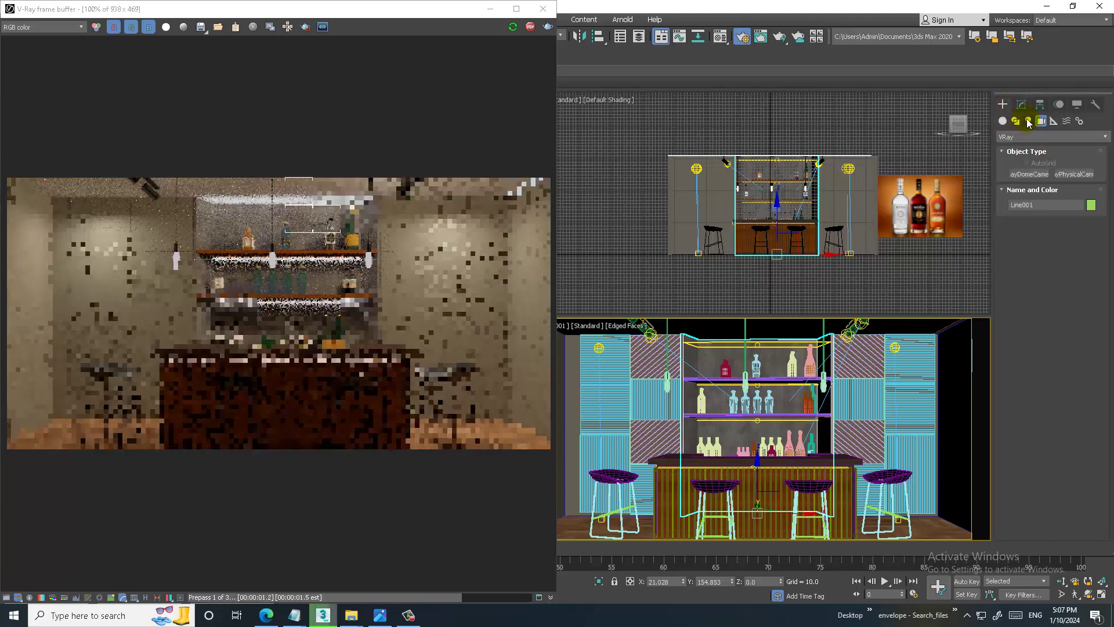
left_click(1041, 120)
left_click(1028, 121)
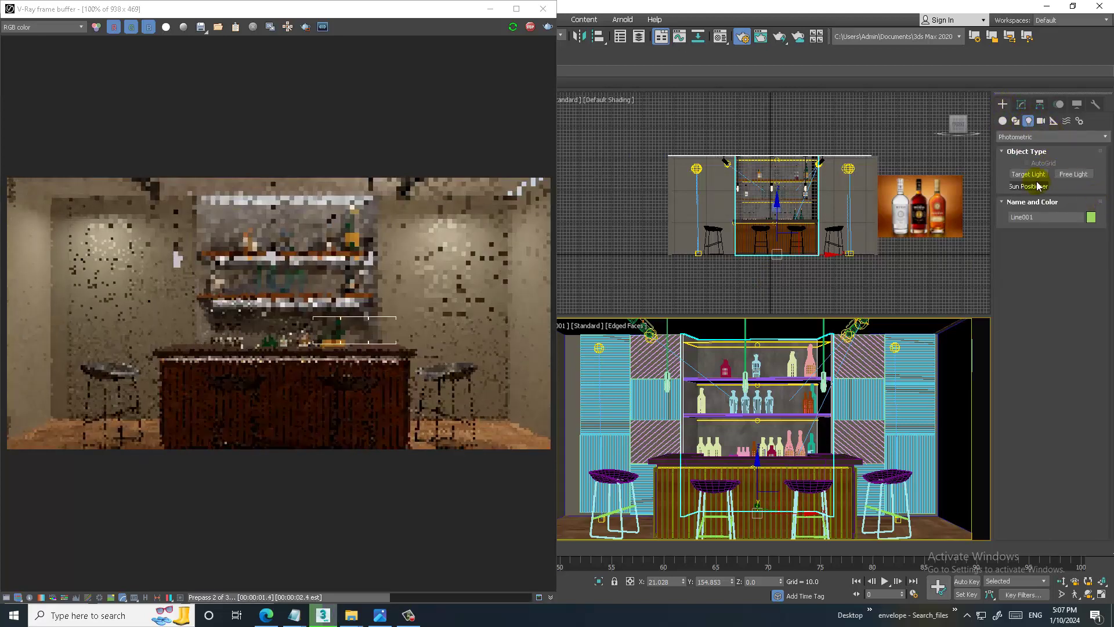
left_click(1047, 137)
left_click(1039, 165)
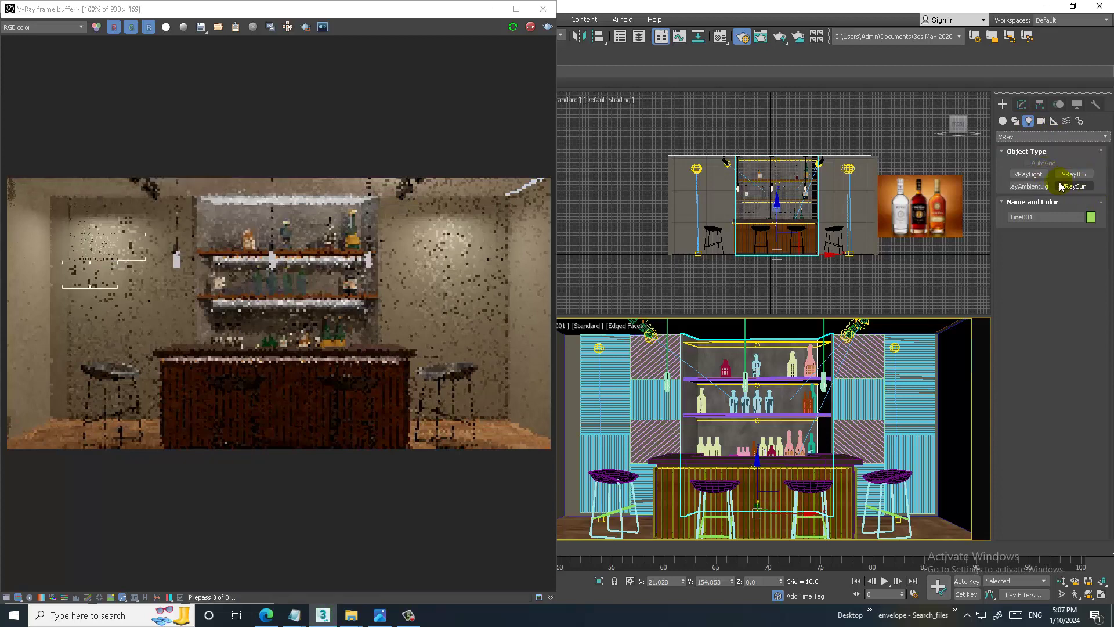
left_click(1026, 174)
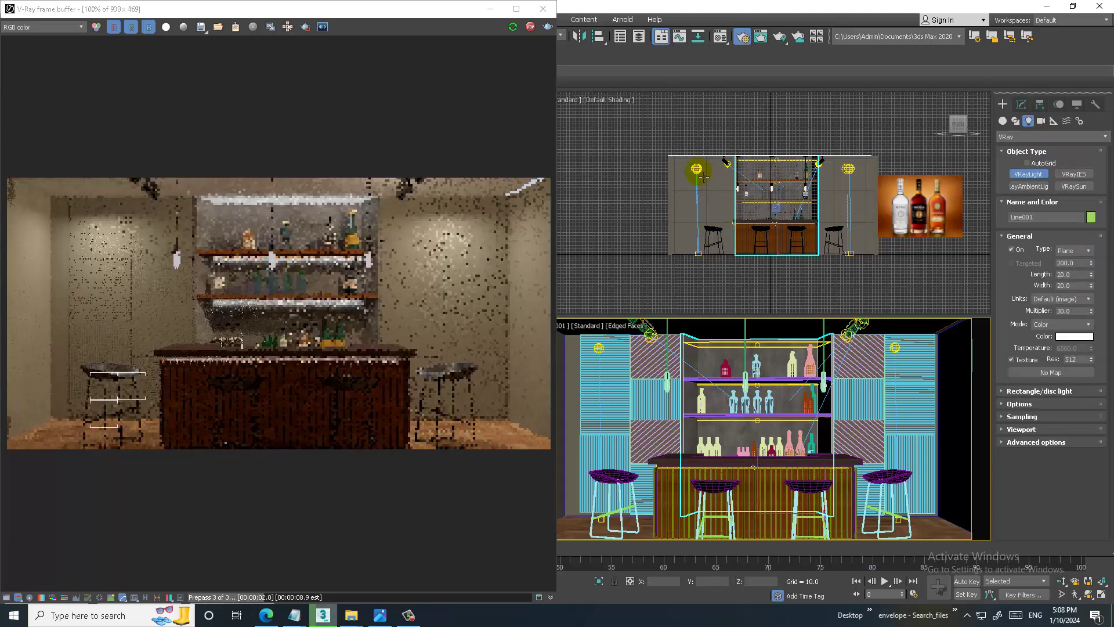
left_click_drag(688, 168, 850, 254)
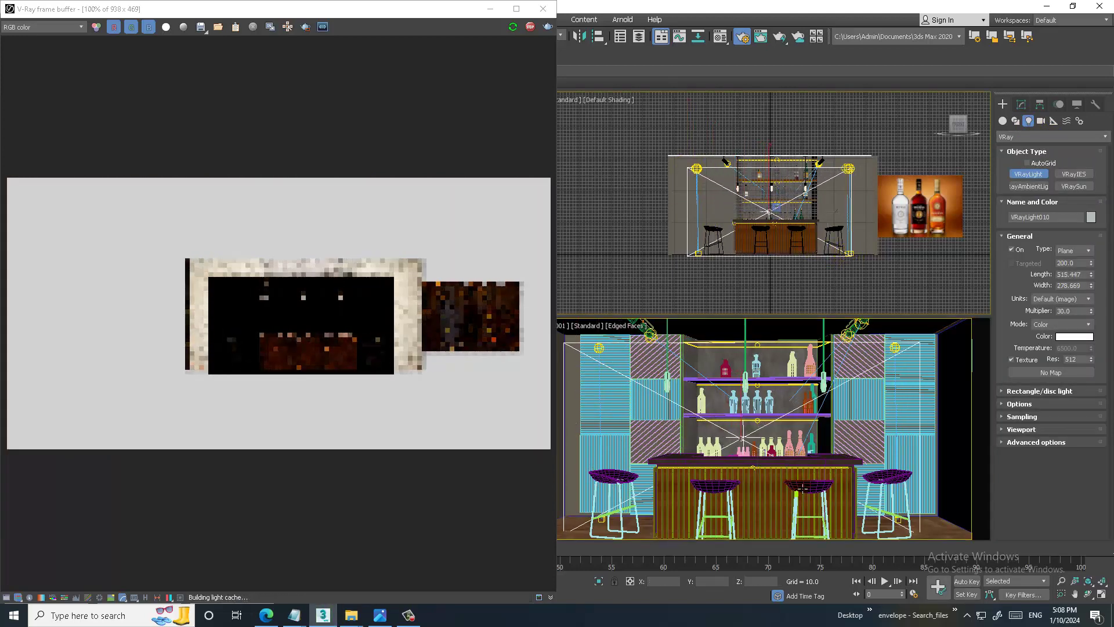
key("w")
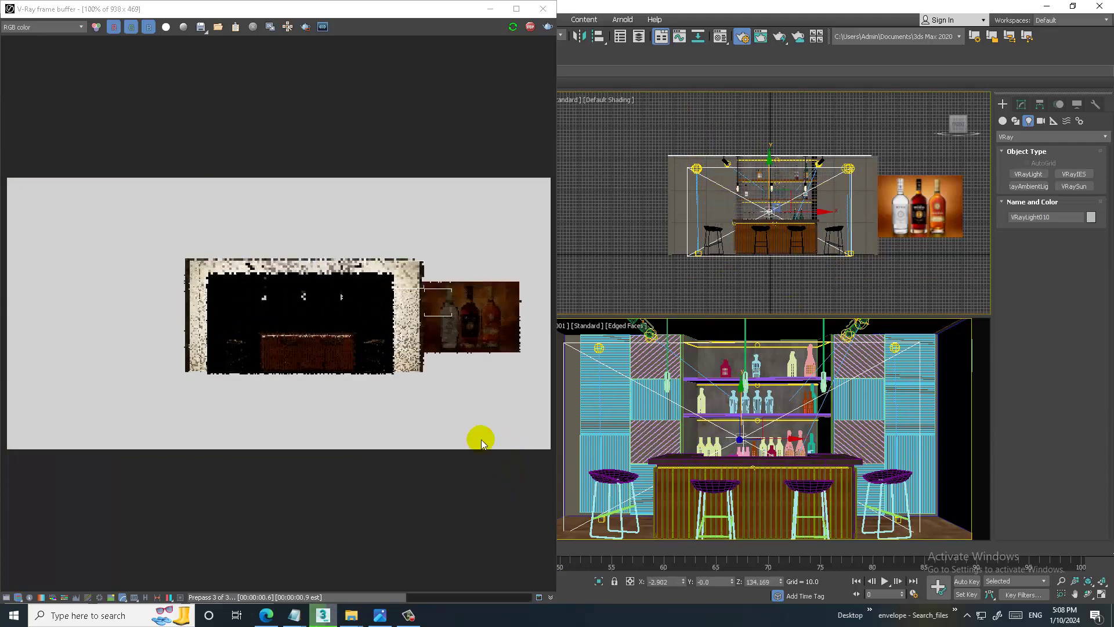
Move the new plane light forward along Y to -369.121.
left_click_drag(406, 8, 291, 12)
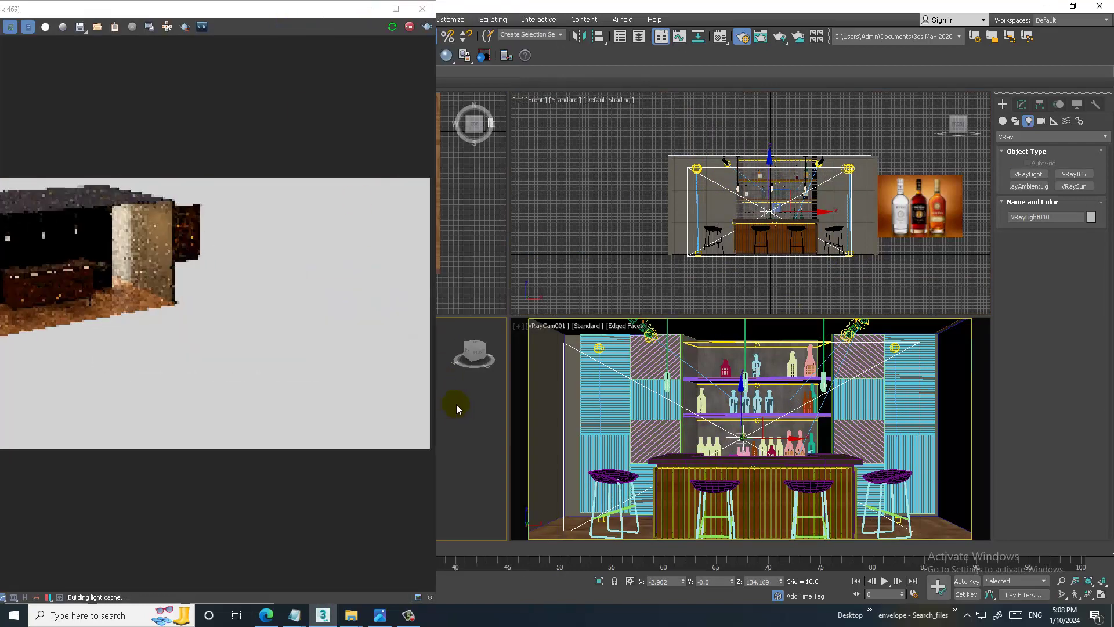
middle_click_drag(457, 404, 470, 437, "alt")
scroll(481, 433, "down", 3)
scroll(456, 420, "down", 2)
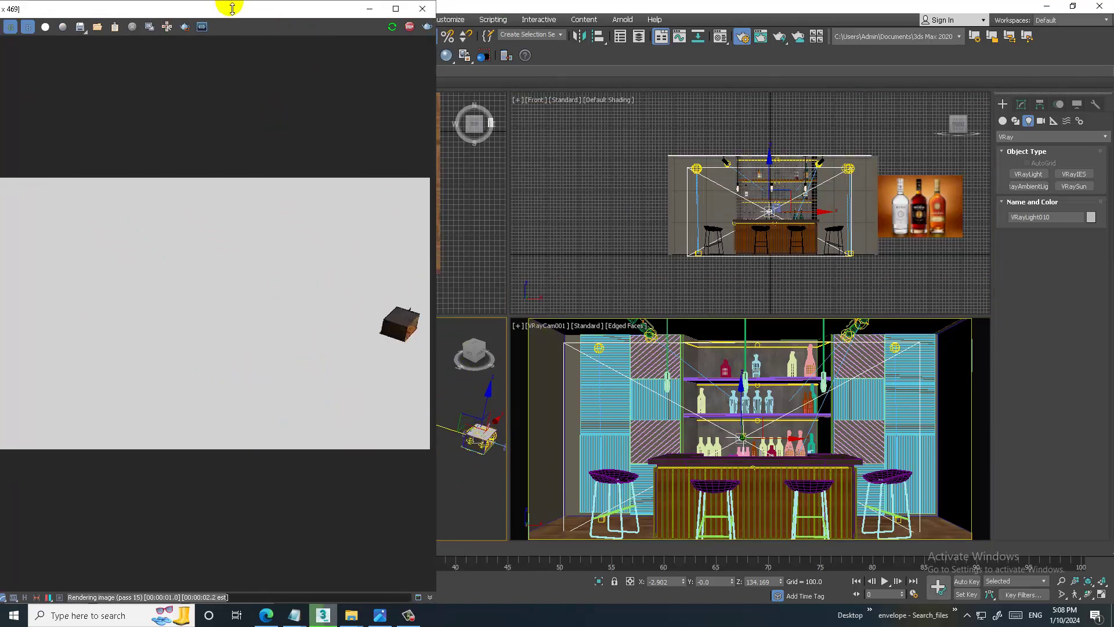
left_click_drag(228, 5, 228, 8)
left_click_drag(461, 428, 478, 434)
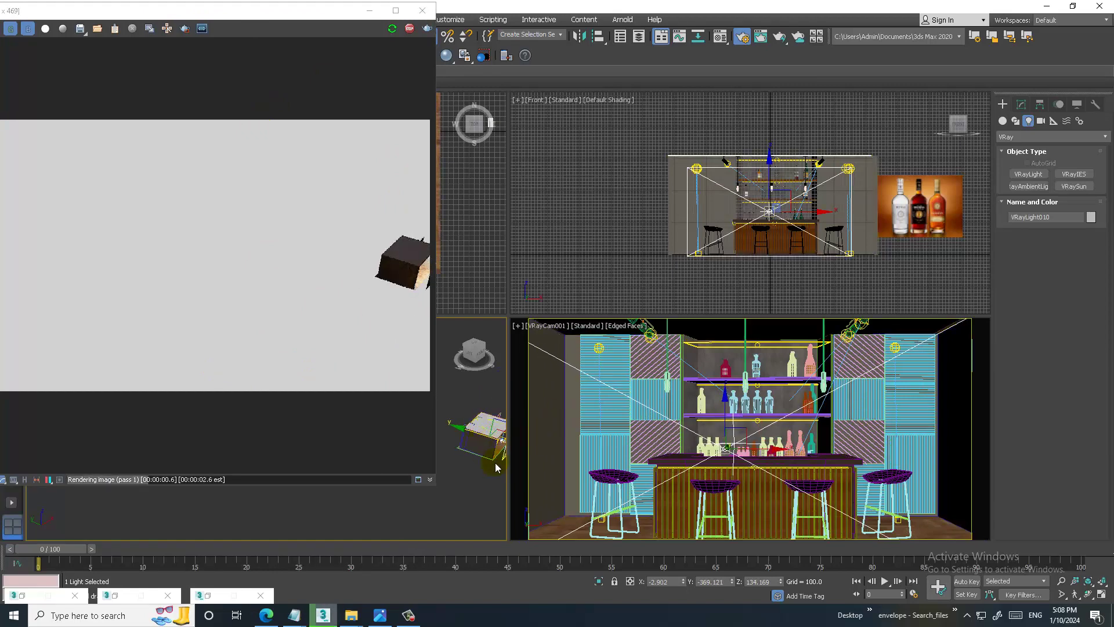
middle_click_drag(498, 462, 457, 493)
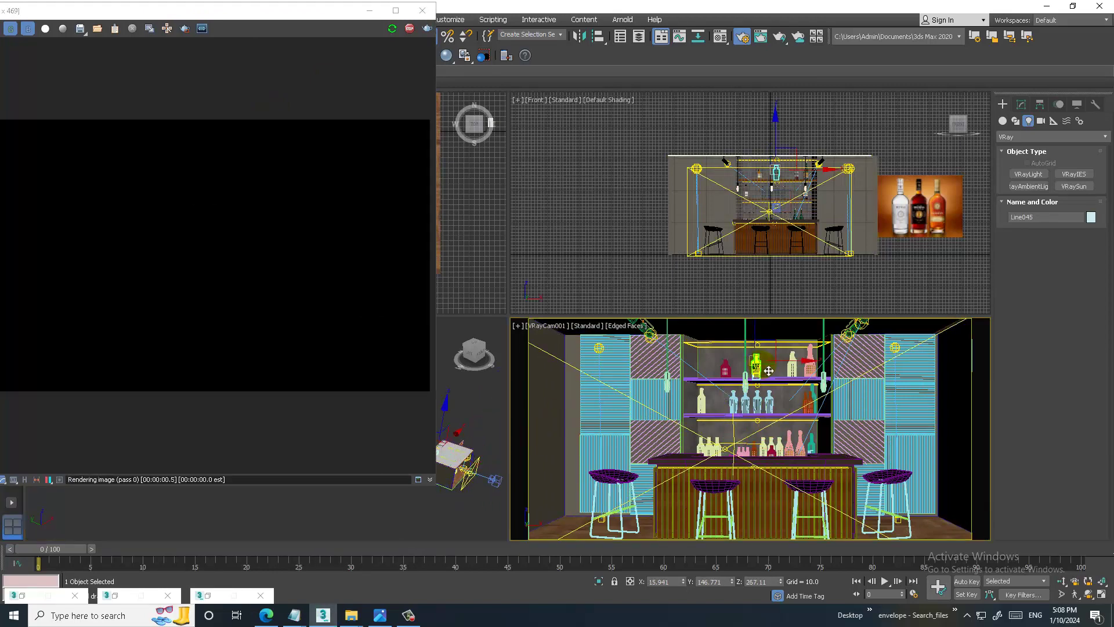
Make VRayLight010 invisible, in temperature mode at 3965, with multiplier 2.0.
left_click(1022, 105)
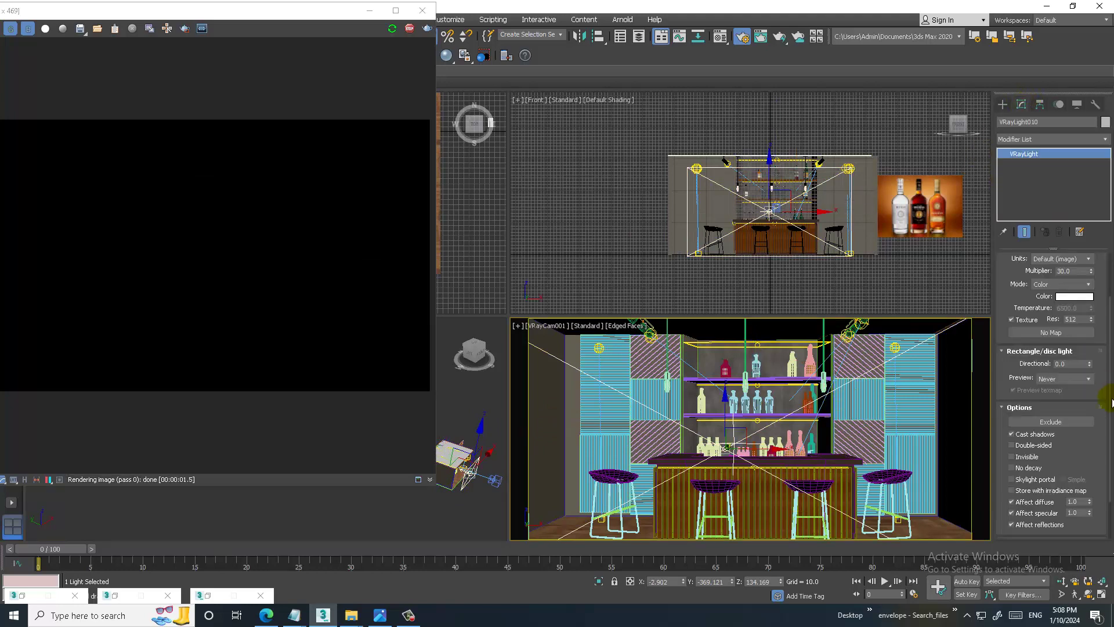
left_click(1024, 457)
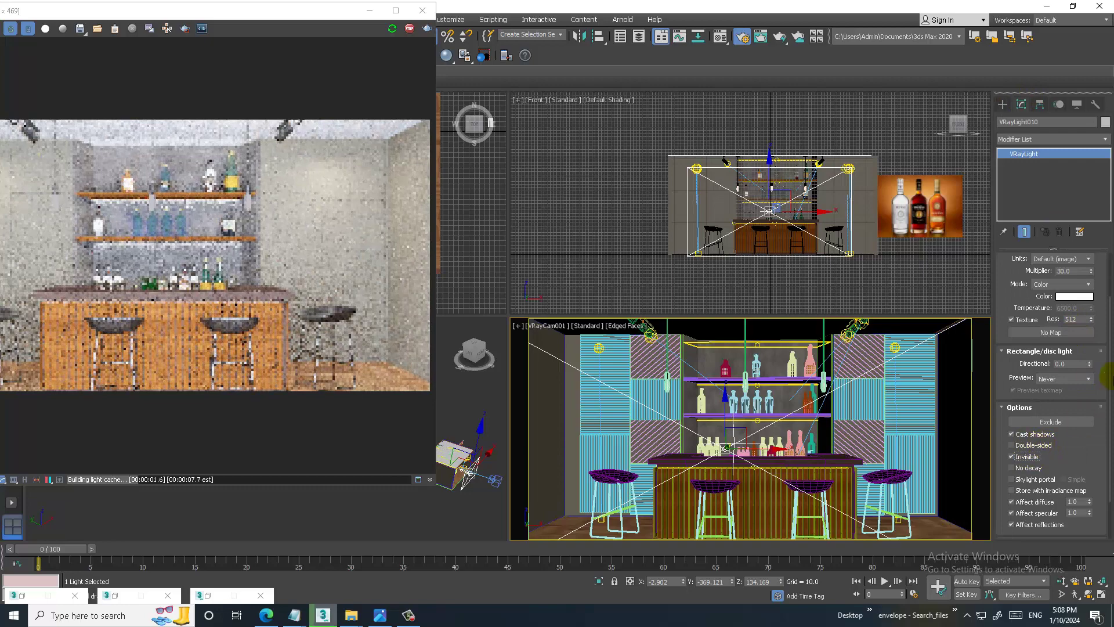
left_click(1087, 285)
left_click(1072, 309)
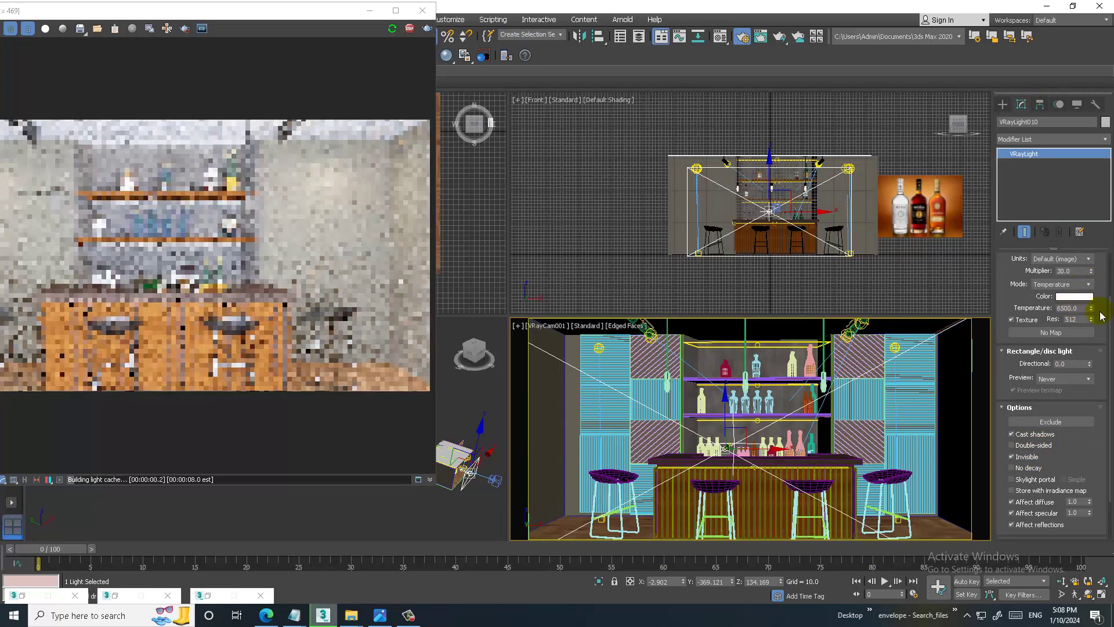
left_click_drag(1091, 308, 1094, 337)
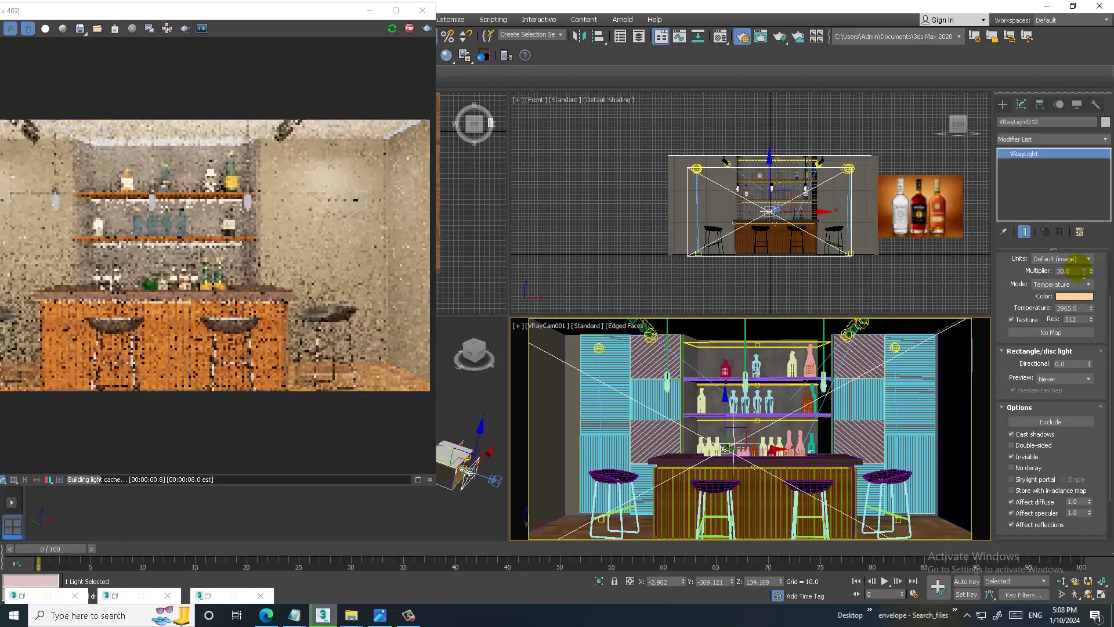
type("2")
key("Return")
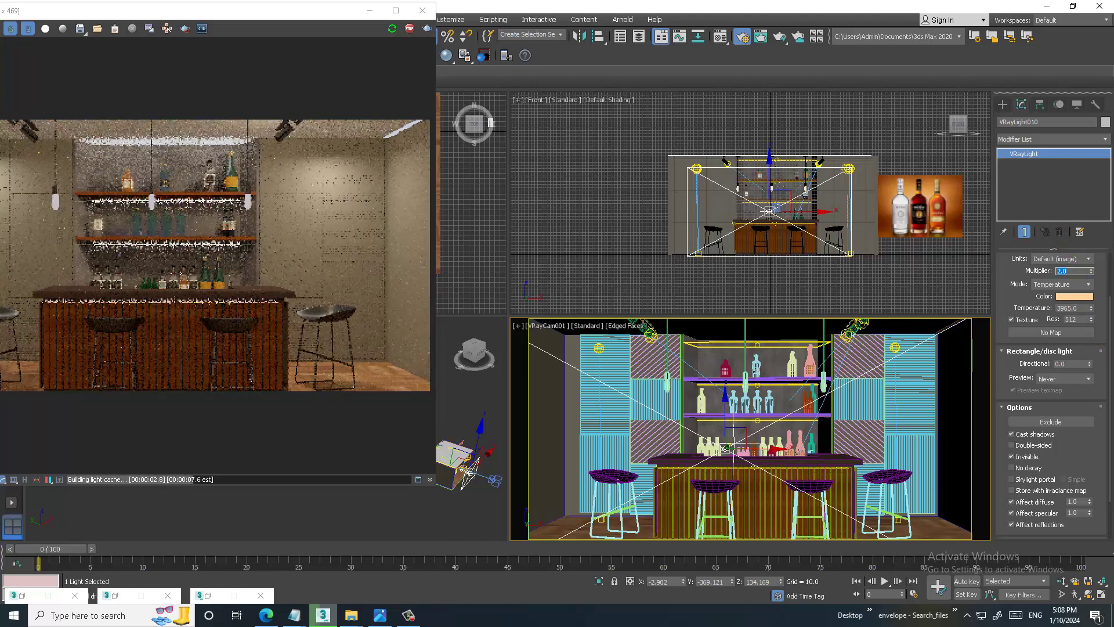
Make the plane light double-sided, keeping shadow casting on.
left_click(1019, 436)
left_click(1023, 433)
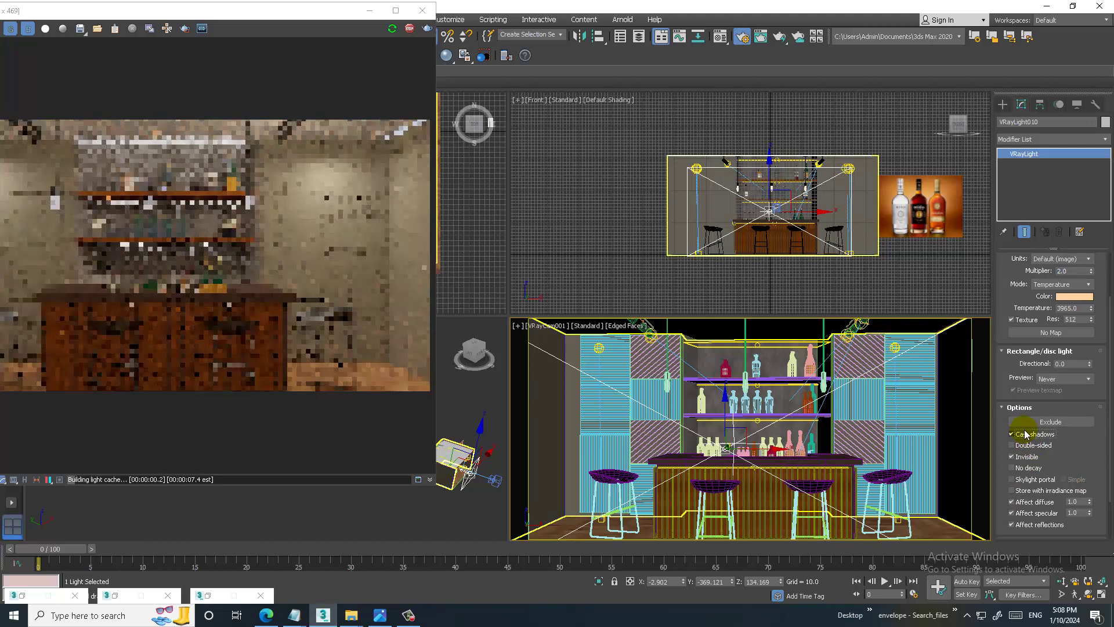
left_click(1035, 445)
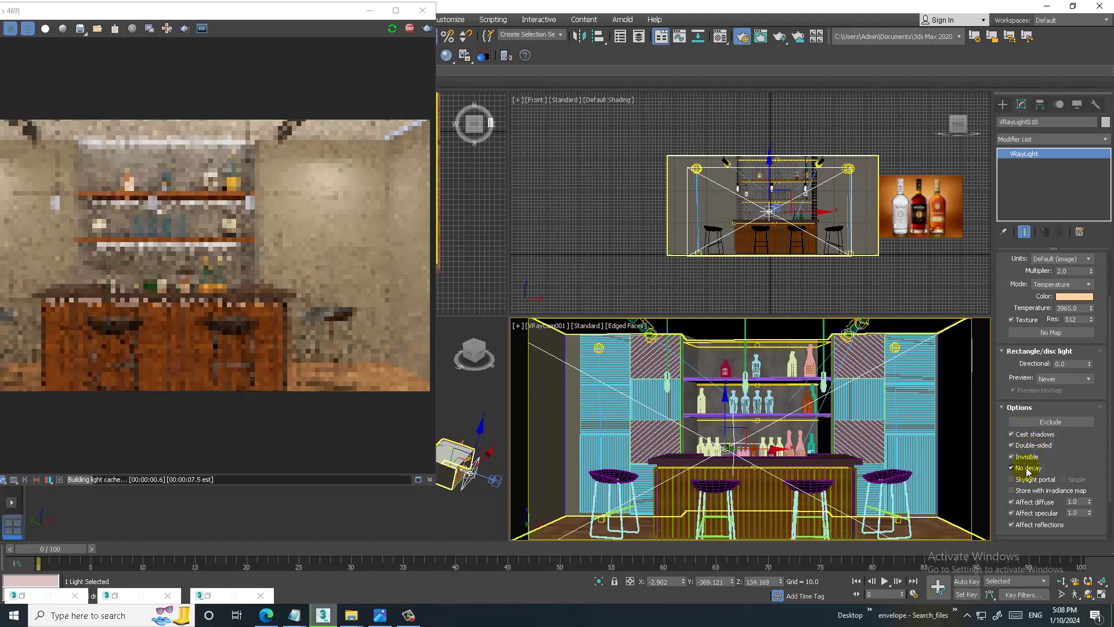
left_click(1026, 469)
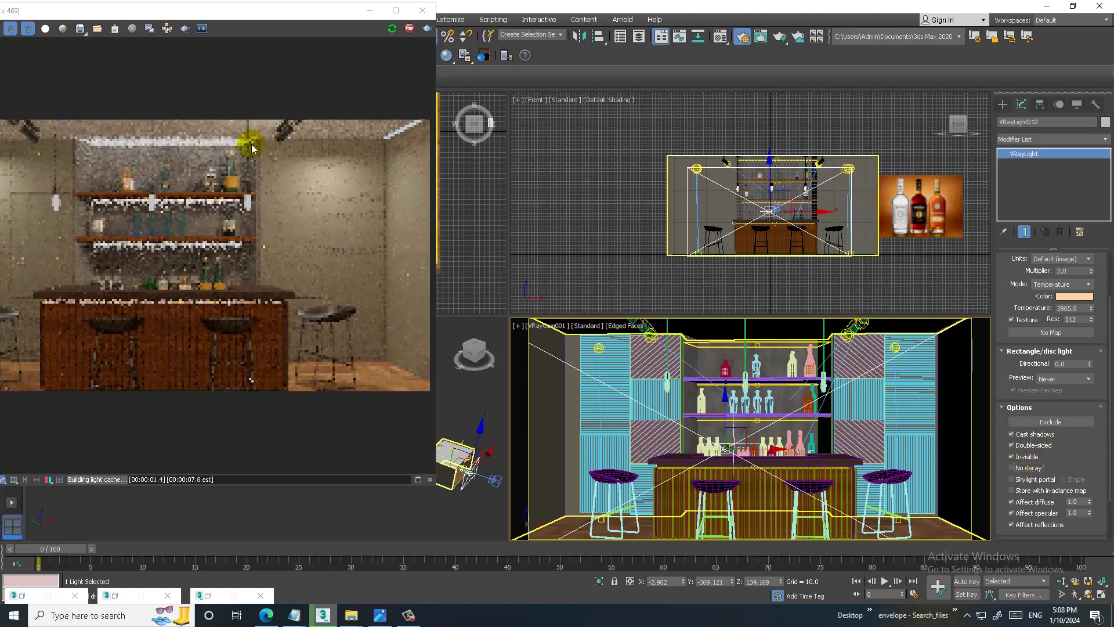
left_click_drag(202, 10, 360, 27)
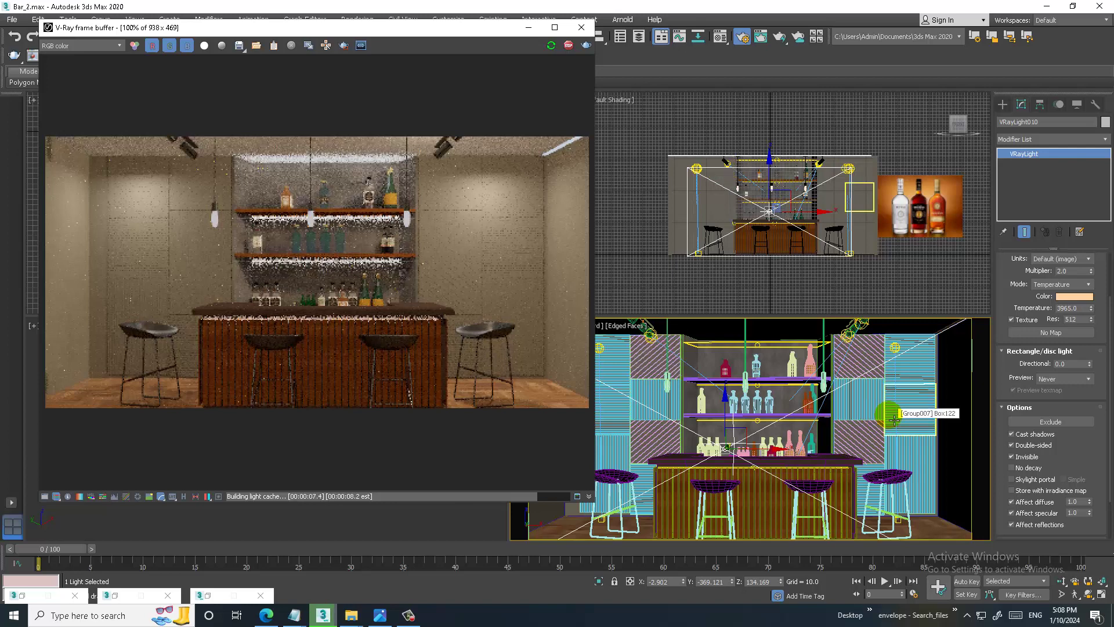
left_click(11, 20)
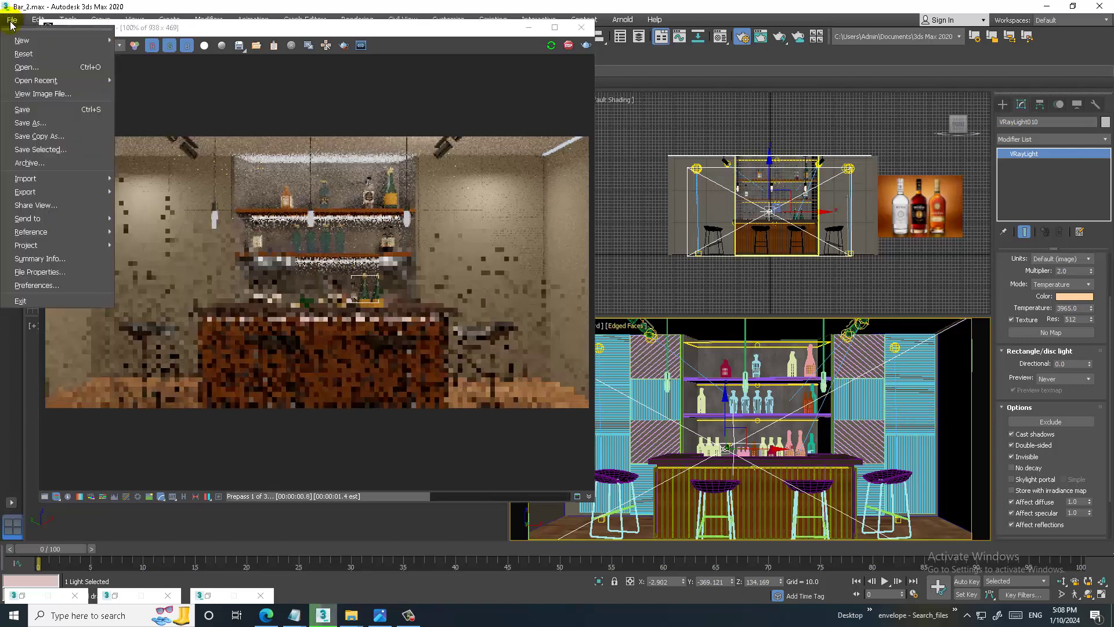
left_click(42, 110)
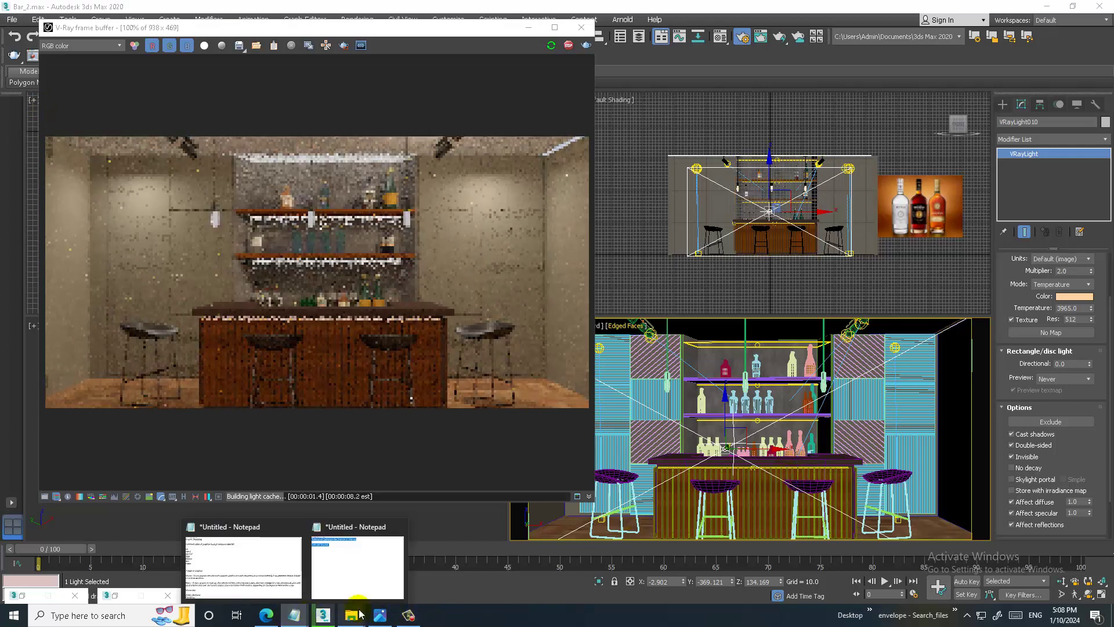
left_click(371, 566)
left_click(412, 135)
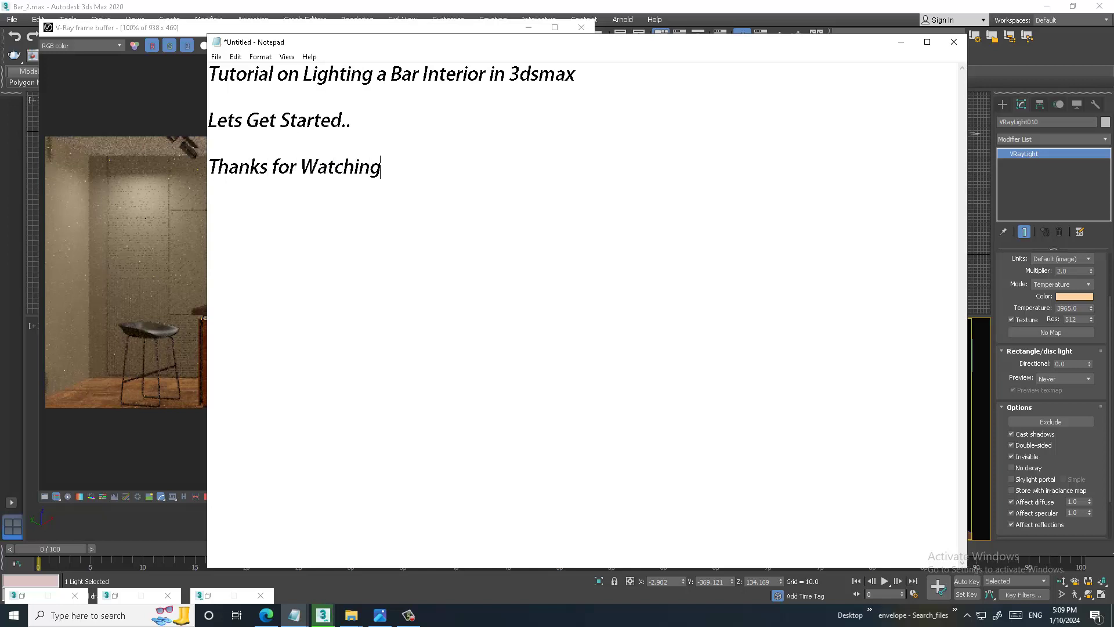
left_click(901, 41)
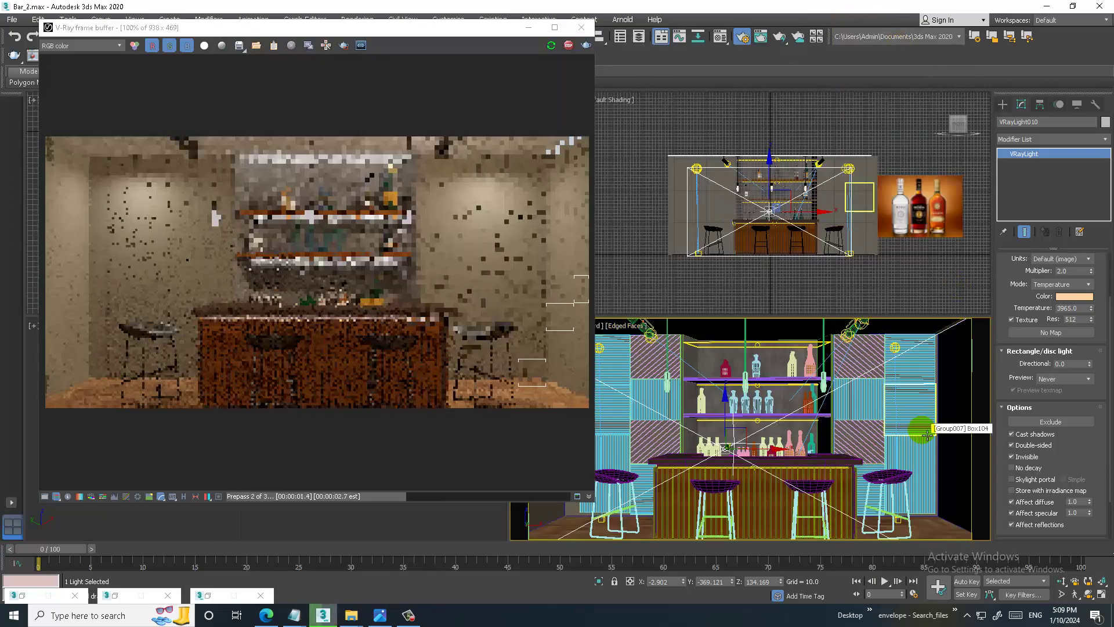